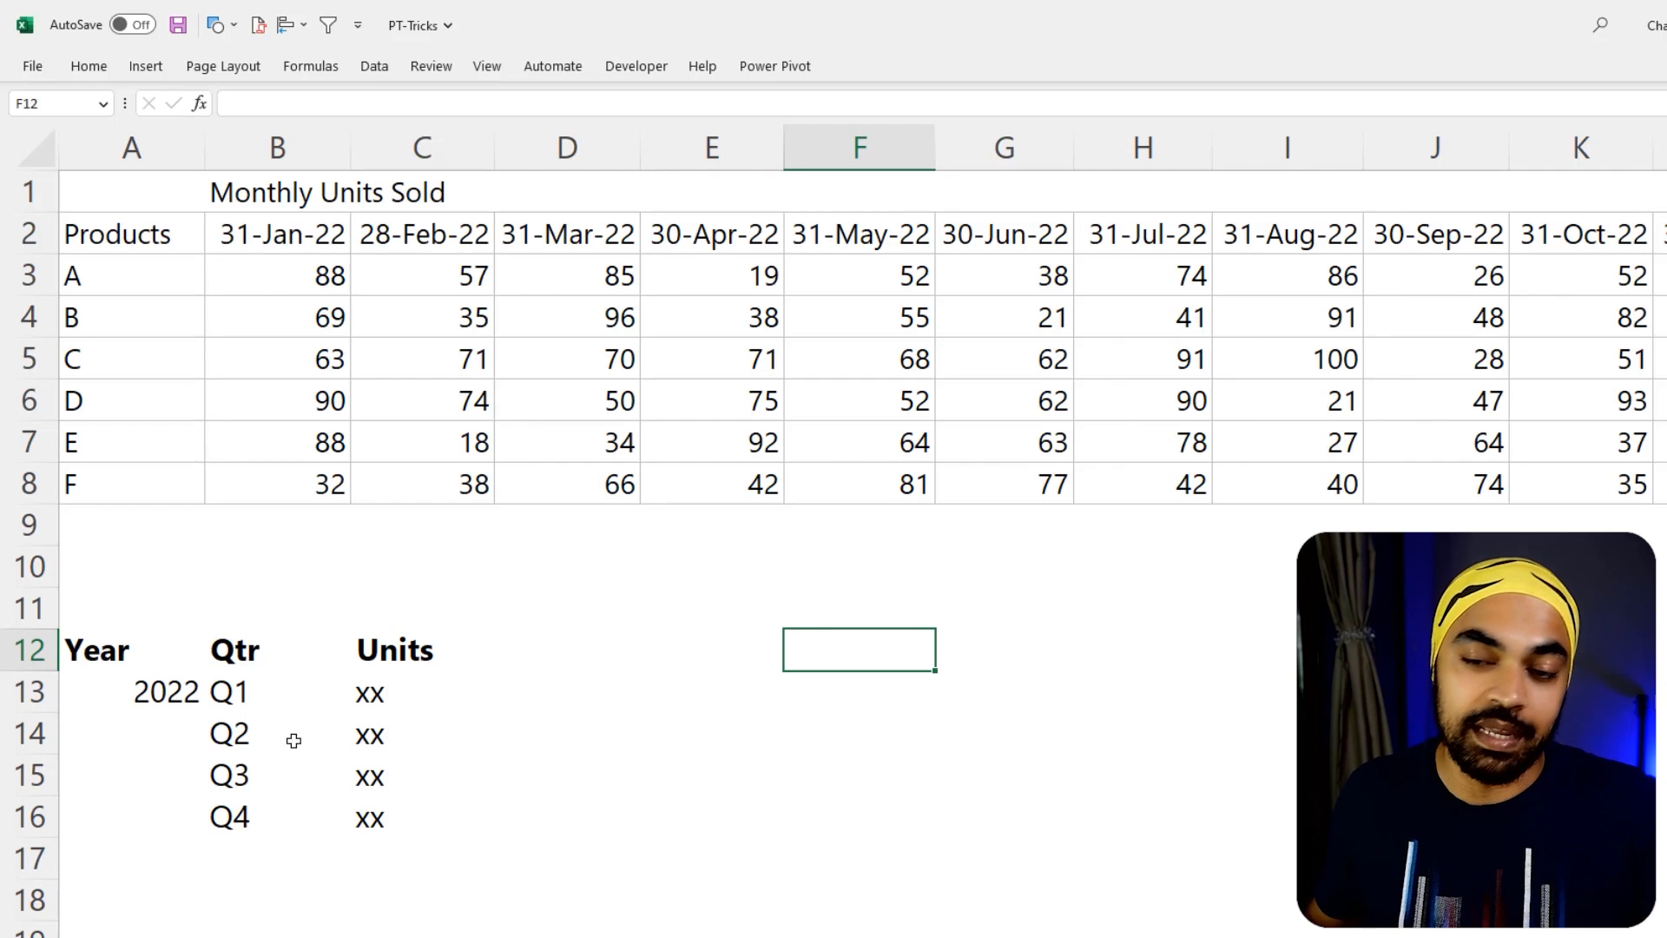
pyautogui.moveTo(108, 661); pyautogui.dragTo(113, 809)
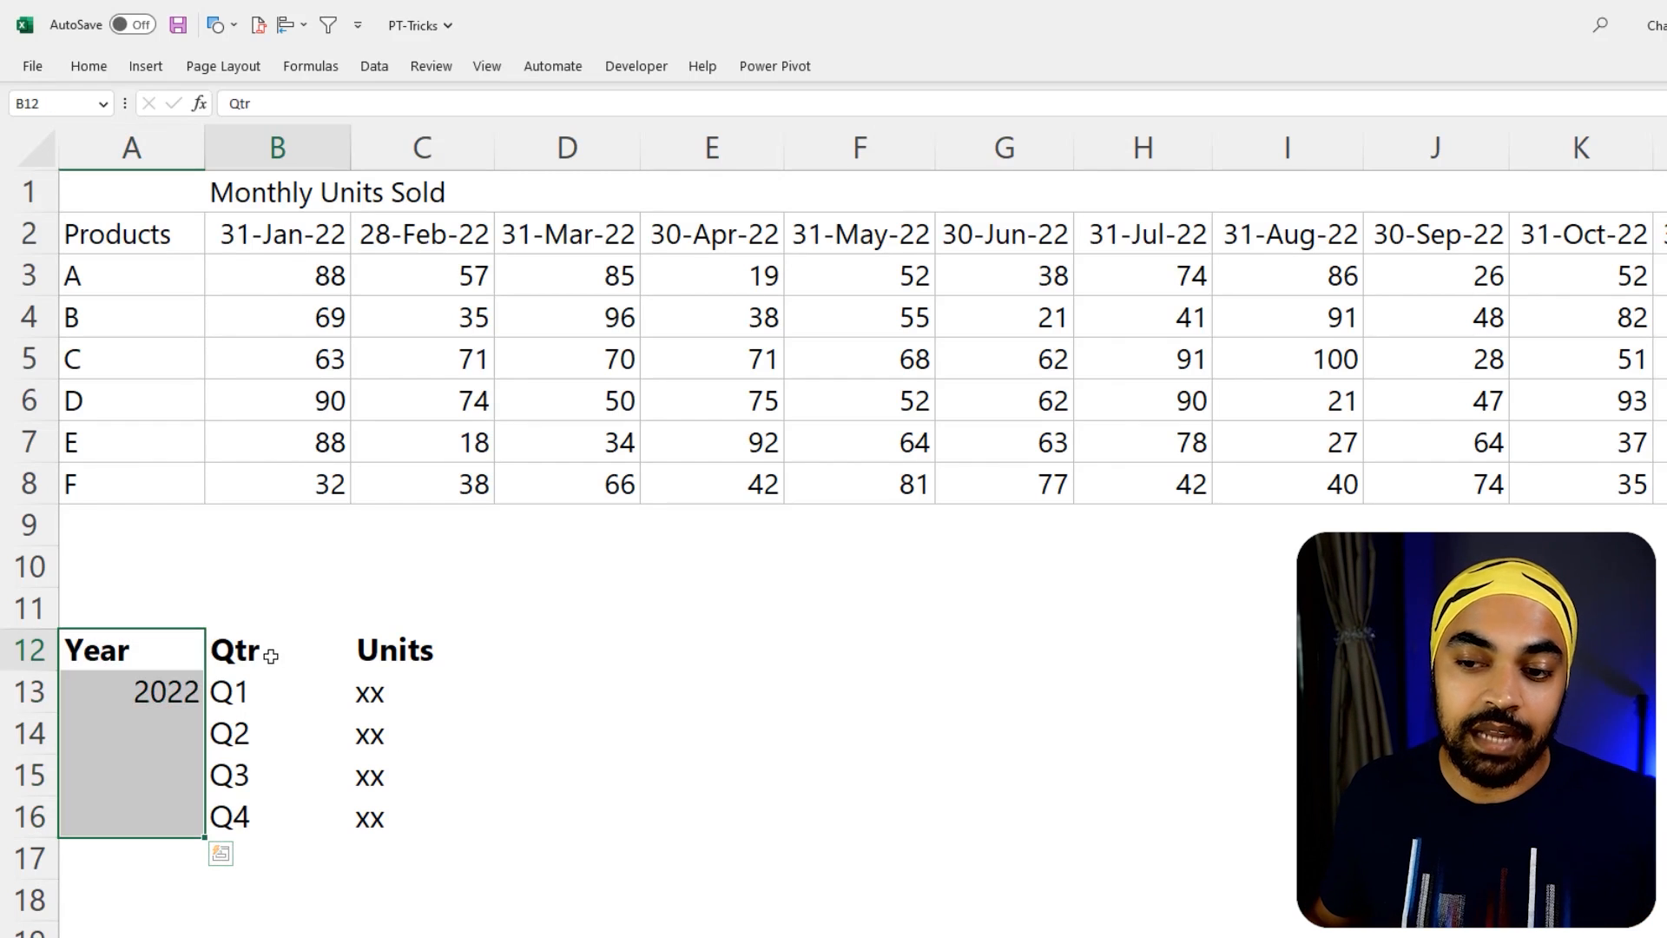
pyautogui.moveTo(268, 654); pyautogui.dragTo(261, 804)
pyautogui.moveTo(420, 651); pyautogui.dragTo(407, 816)
pyautogui.press('Down')
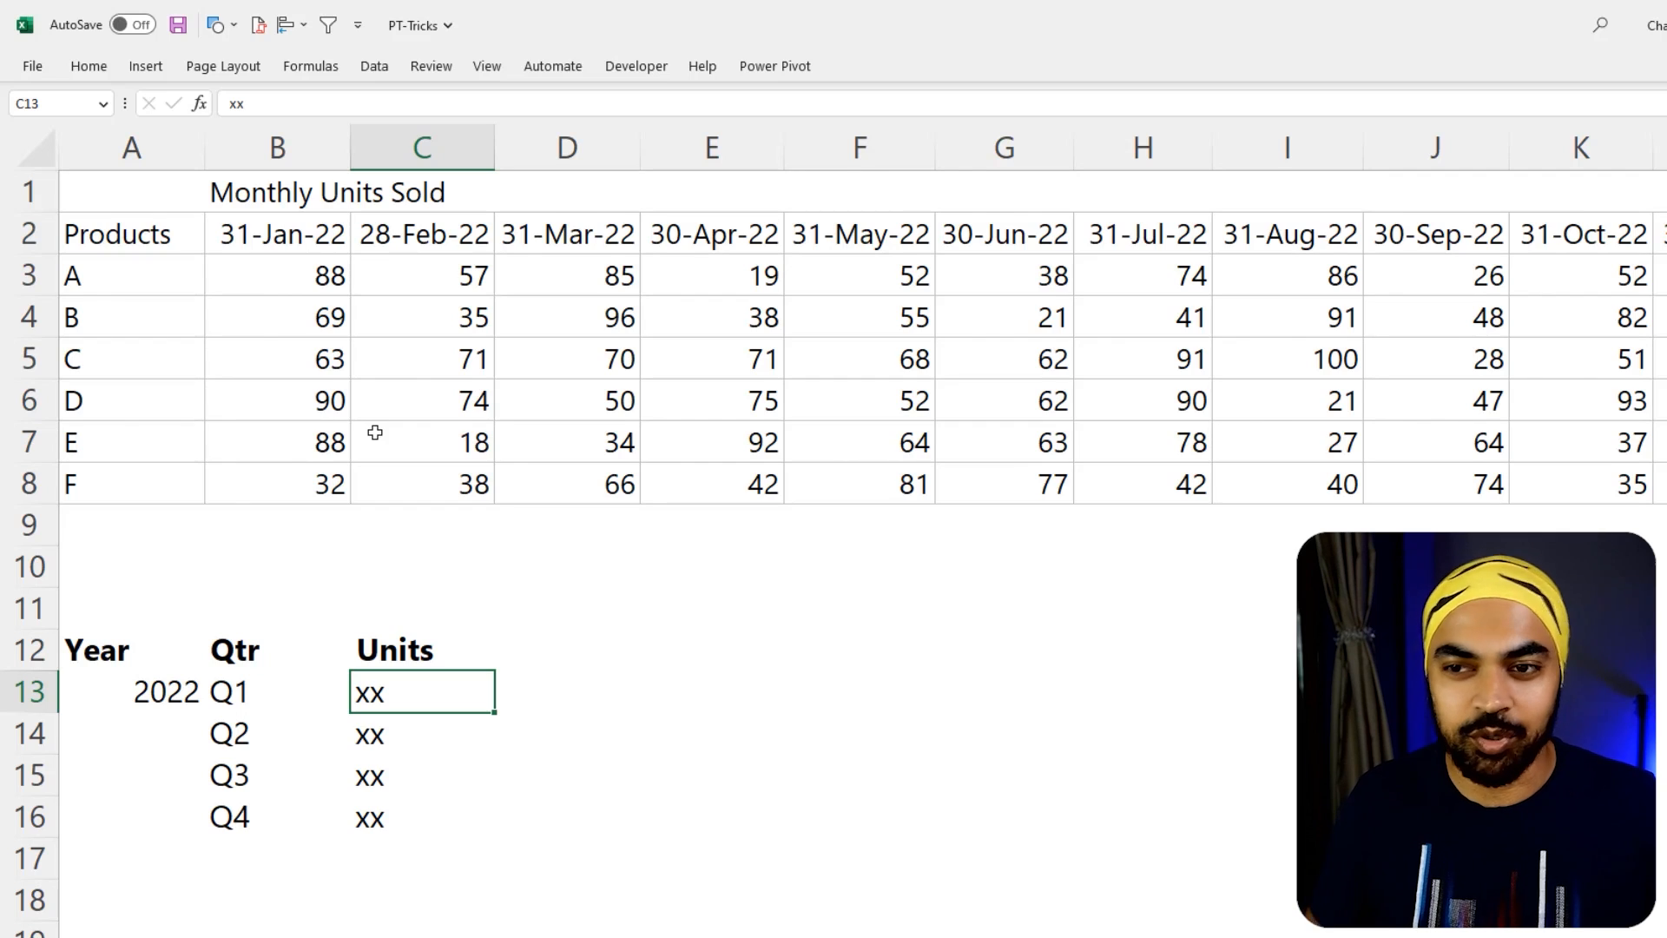
# Create a regular PivotTable from the monthly units data in A2:O8 on a new worksheet
pyautogui.click(195, 248)
pyautogui.hotkey('ctrl', 'shift', 'Down')
pyautogui.hotkey('ctrl', 'shift', 'Right')
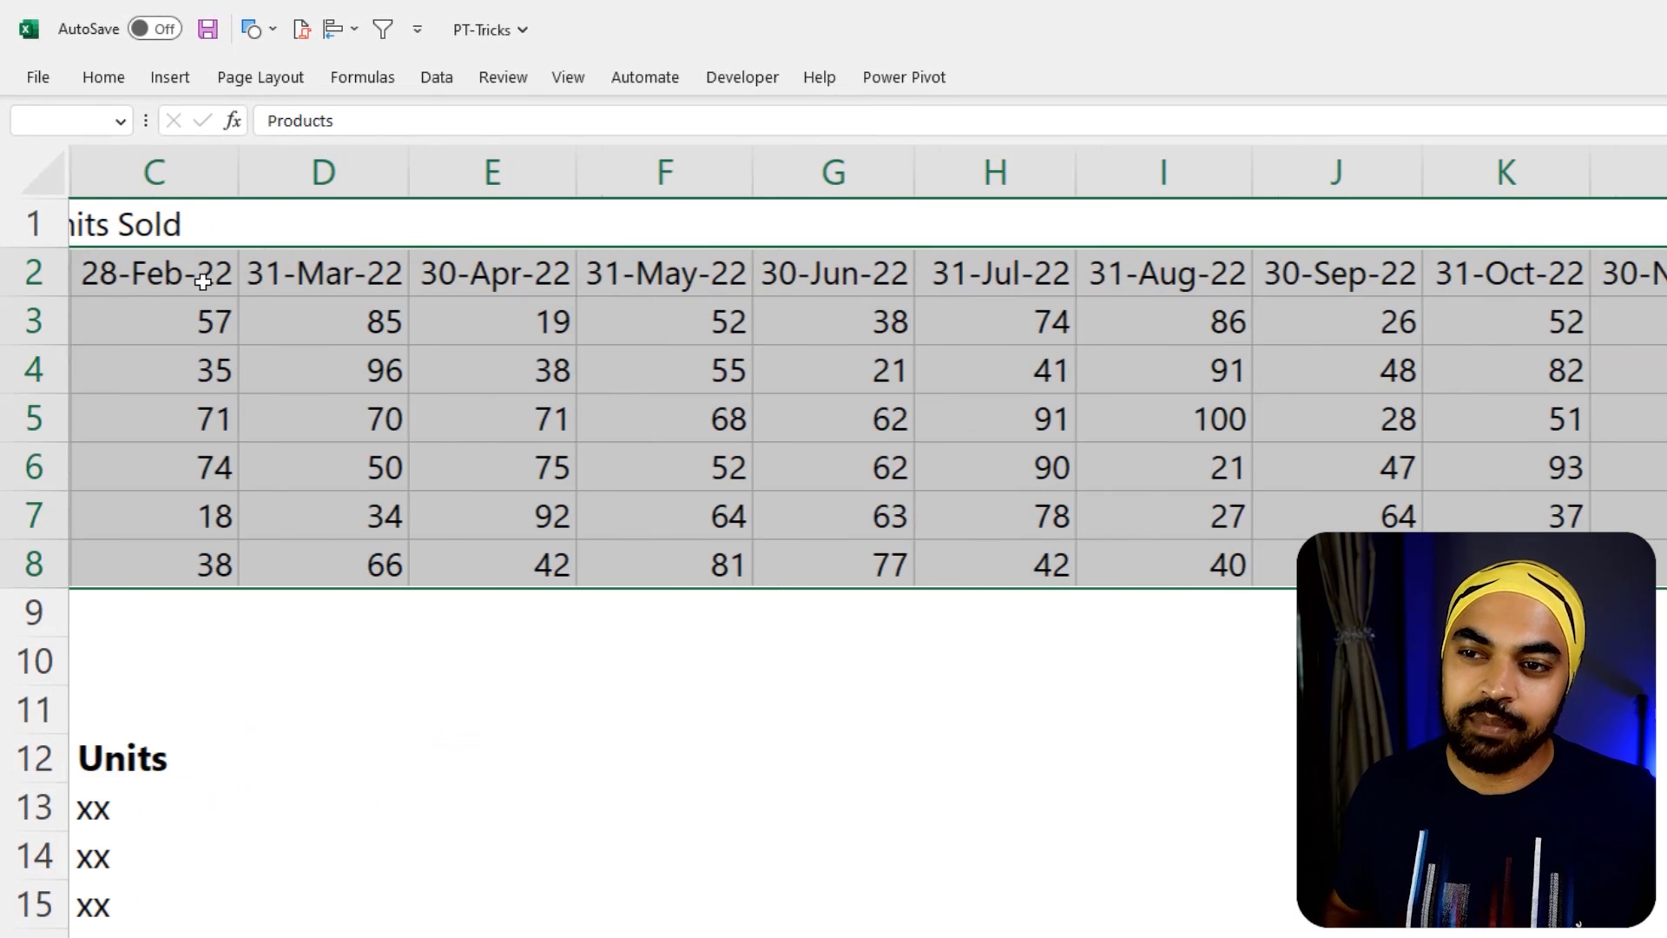
pyautogui.hotkey('alt', 'n')
pyautogui.press('v')
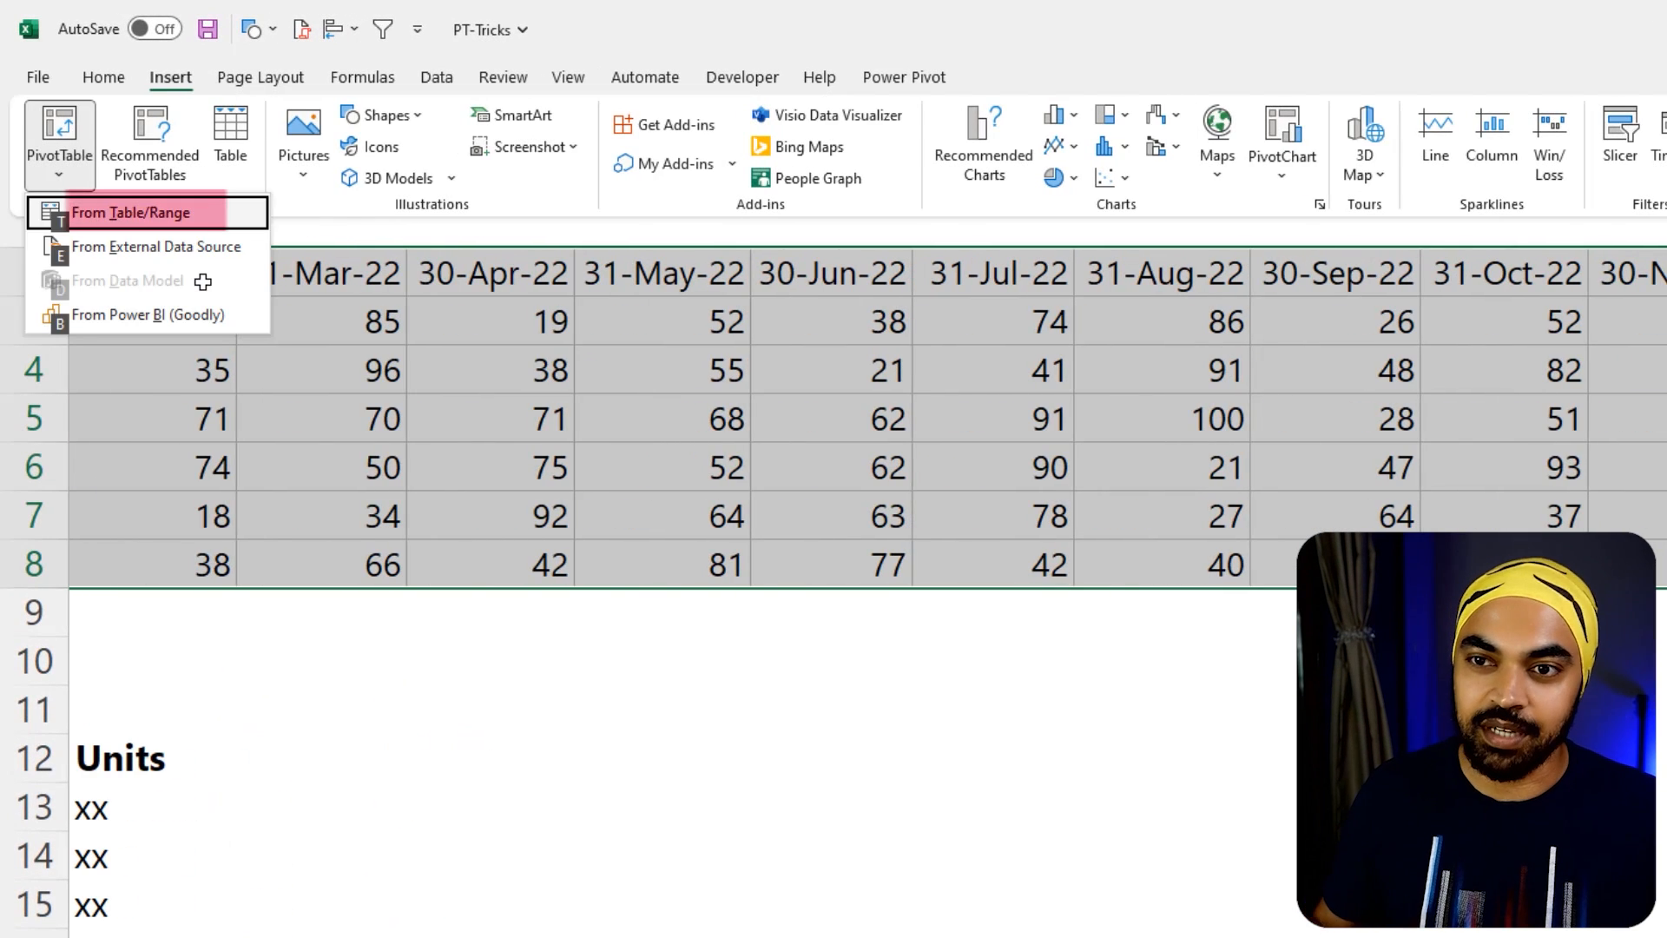
pyautogui.click(184, 217)
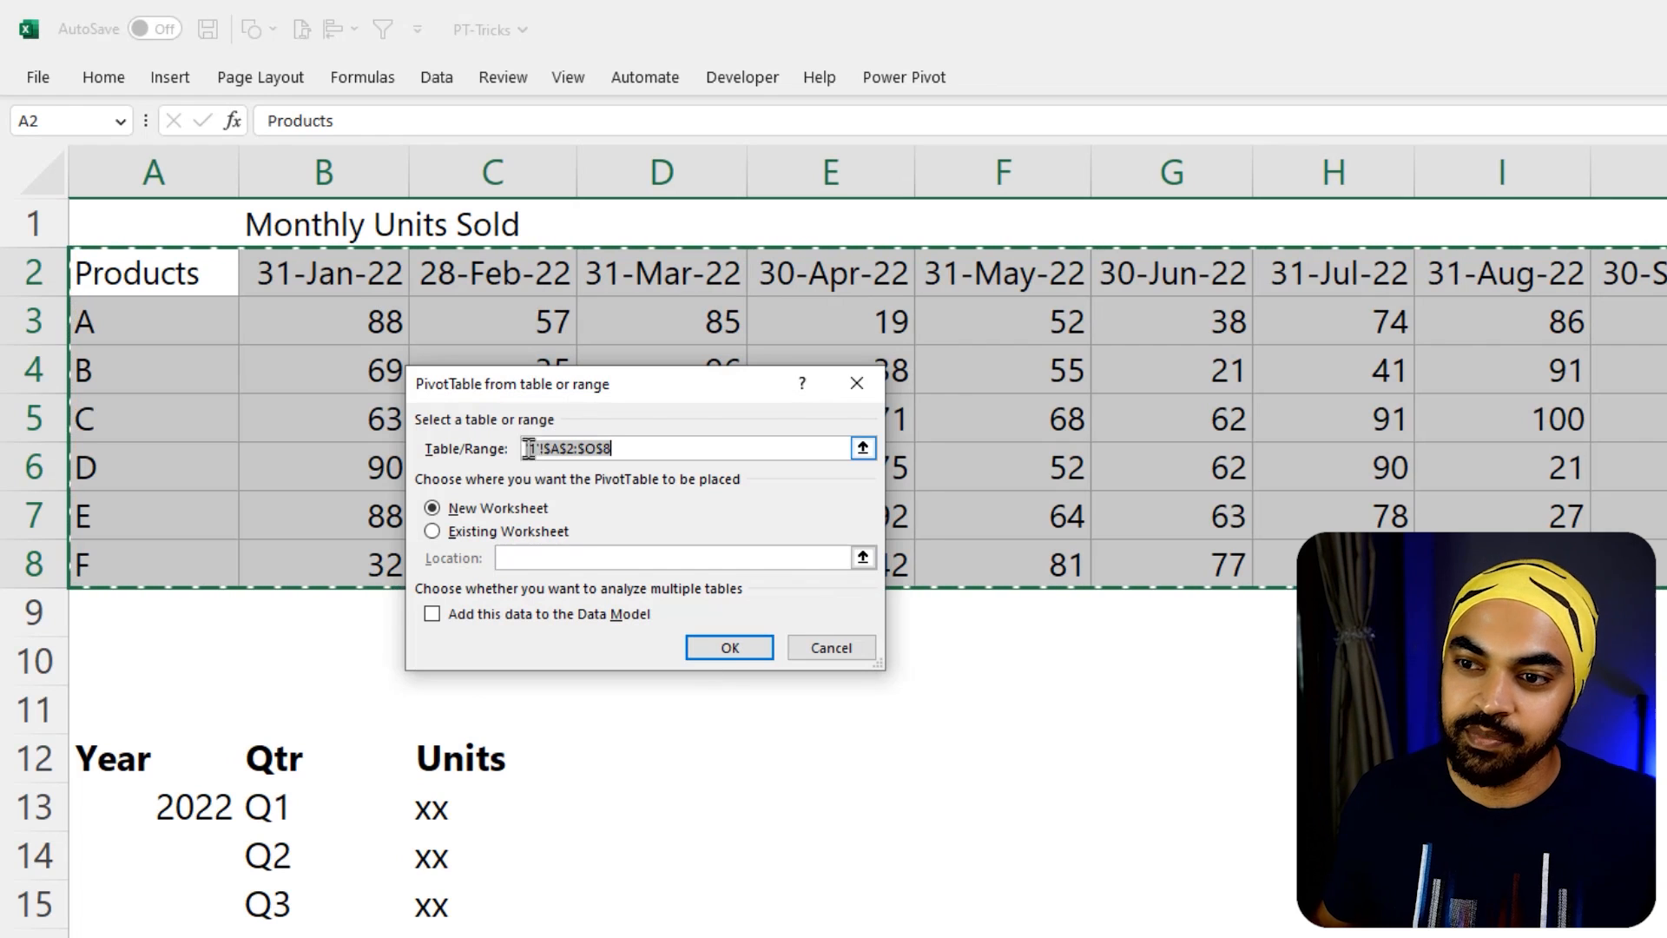
pyautogui.click(728, 644)
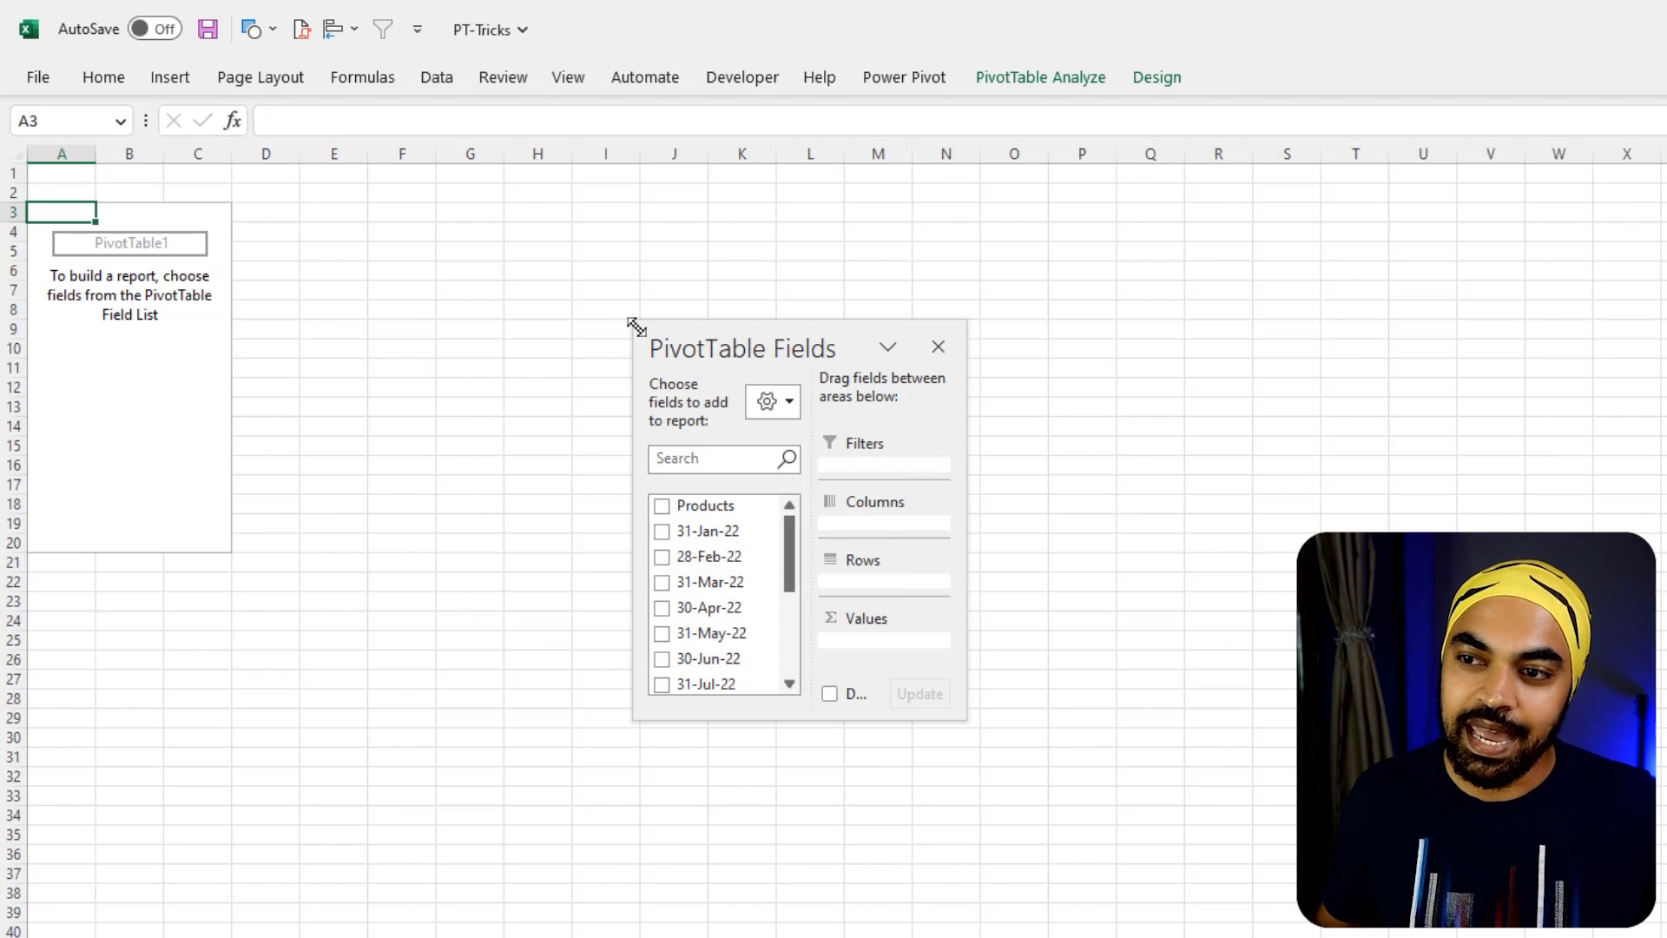
# Enlarge the PivotTable field list and add the 31-Jan-22 field to both the rows and the values
pyautogui.moveTo(635, 323); pyautogui.dragTo(311, 166)
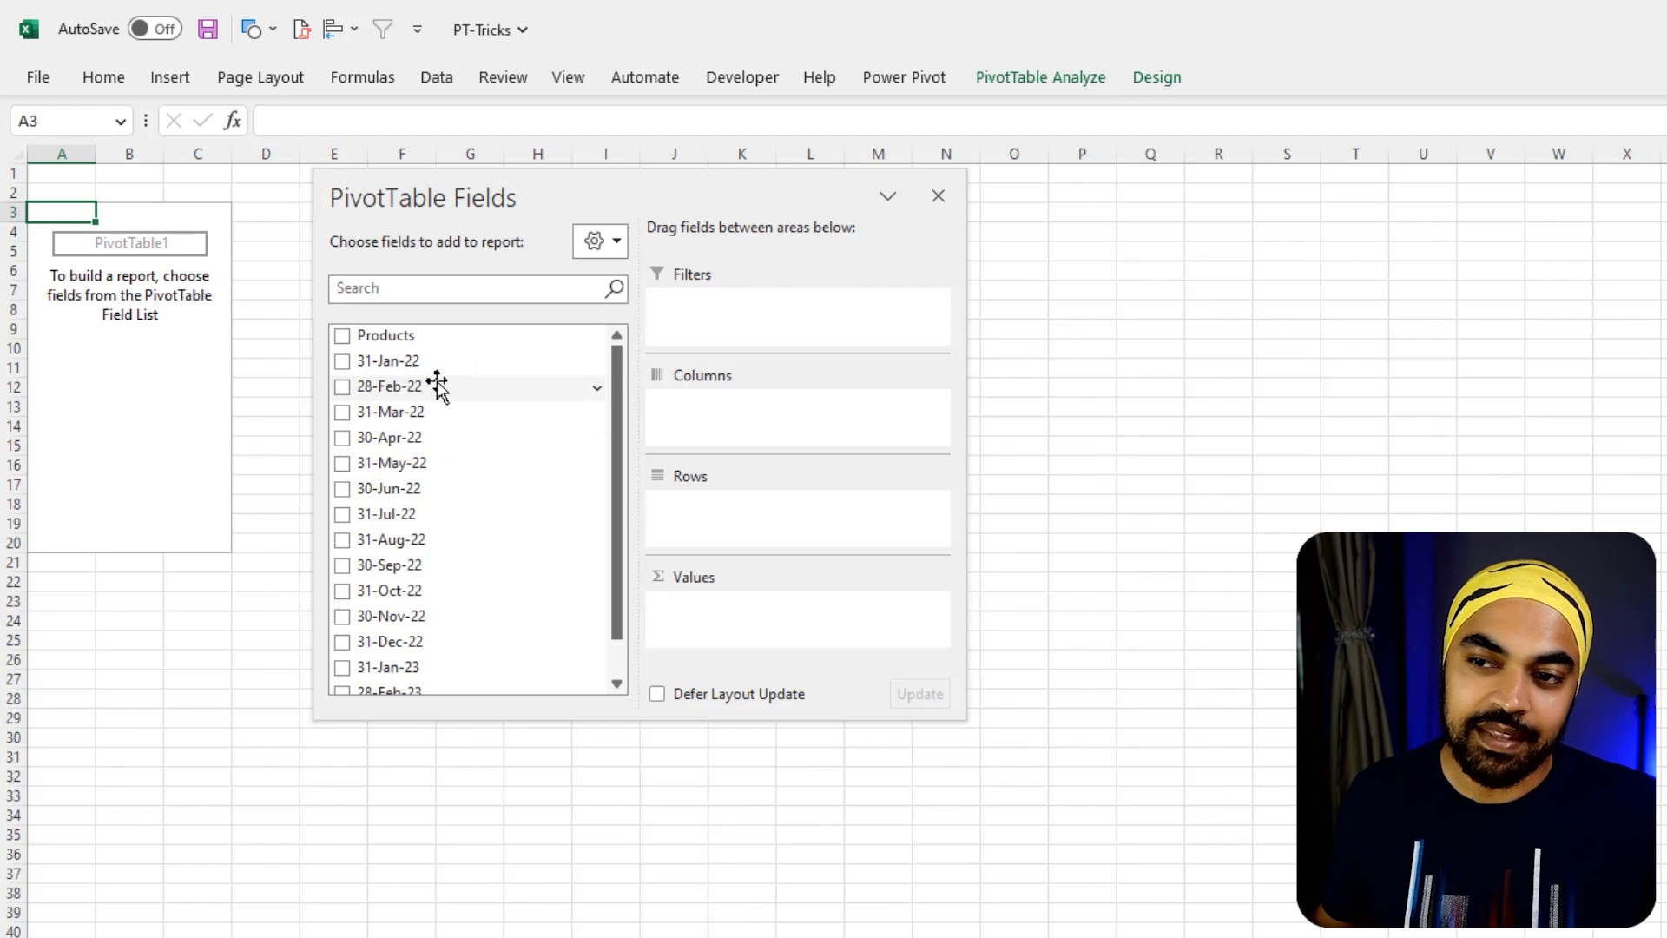
pyautogui.moveTo(447, 608); pyautogui.dragTo(445, 679)
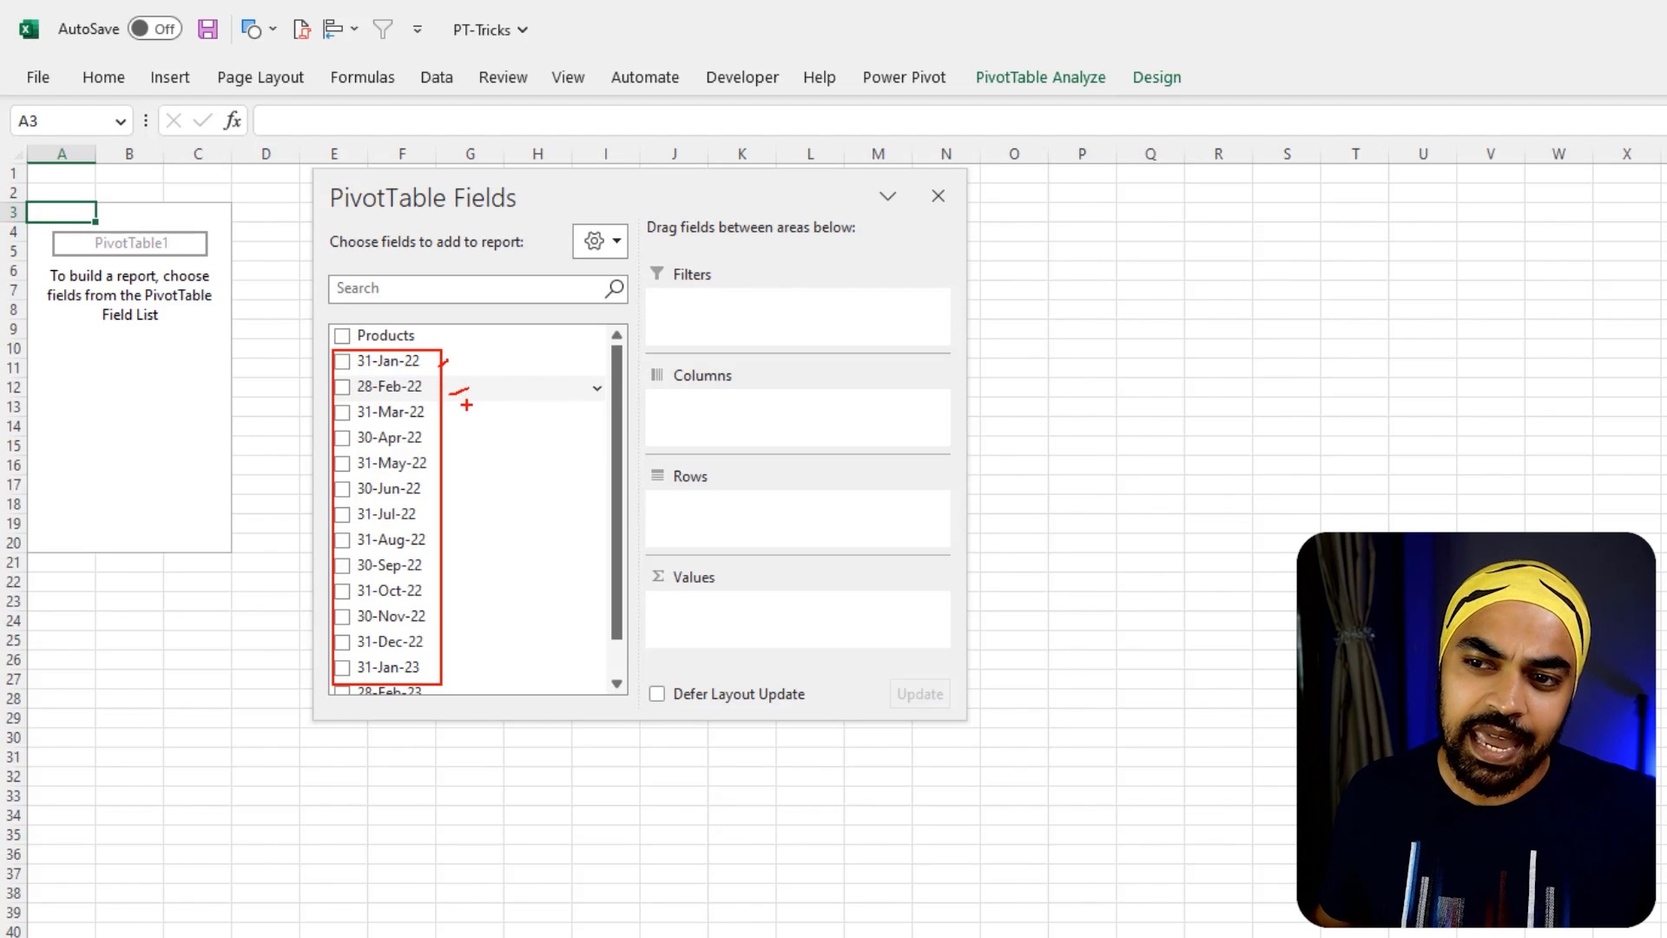
pyautogui.moveTo(413, 361)
pyautogui.mouseDown()
pyautogui.moveTo(689, 526)
pyautogui.moveTo(764, 443)
pyautogui.moveTo(757, 415)
pyautogui.moveTo(757, 525)
pyautogui.mouseUp()
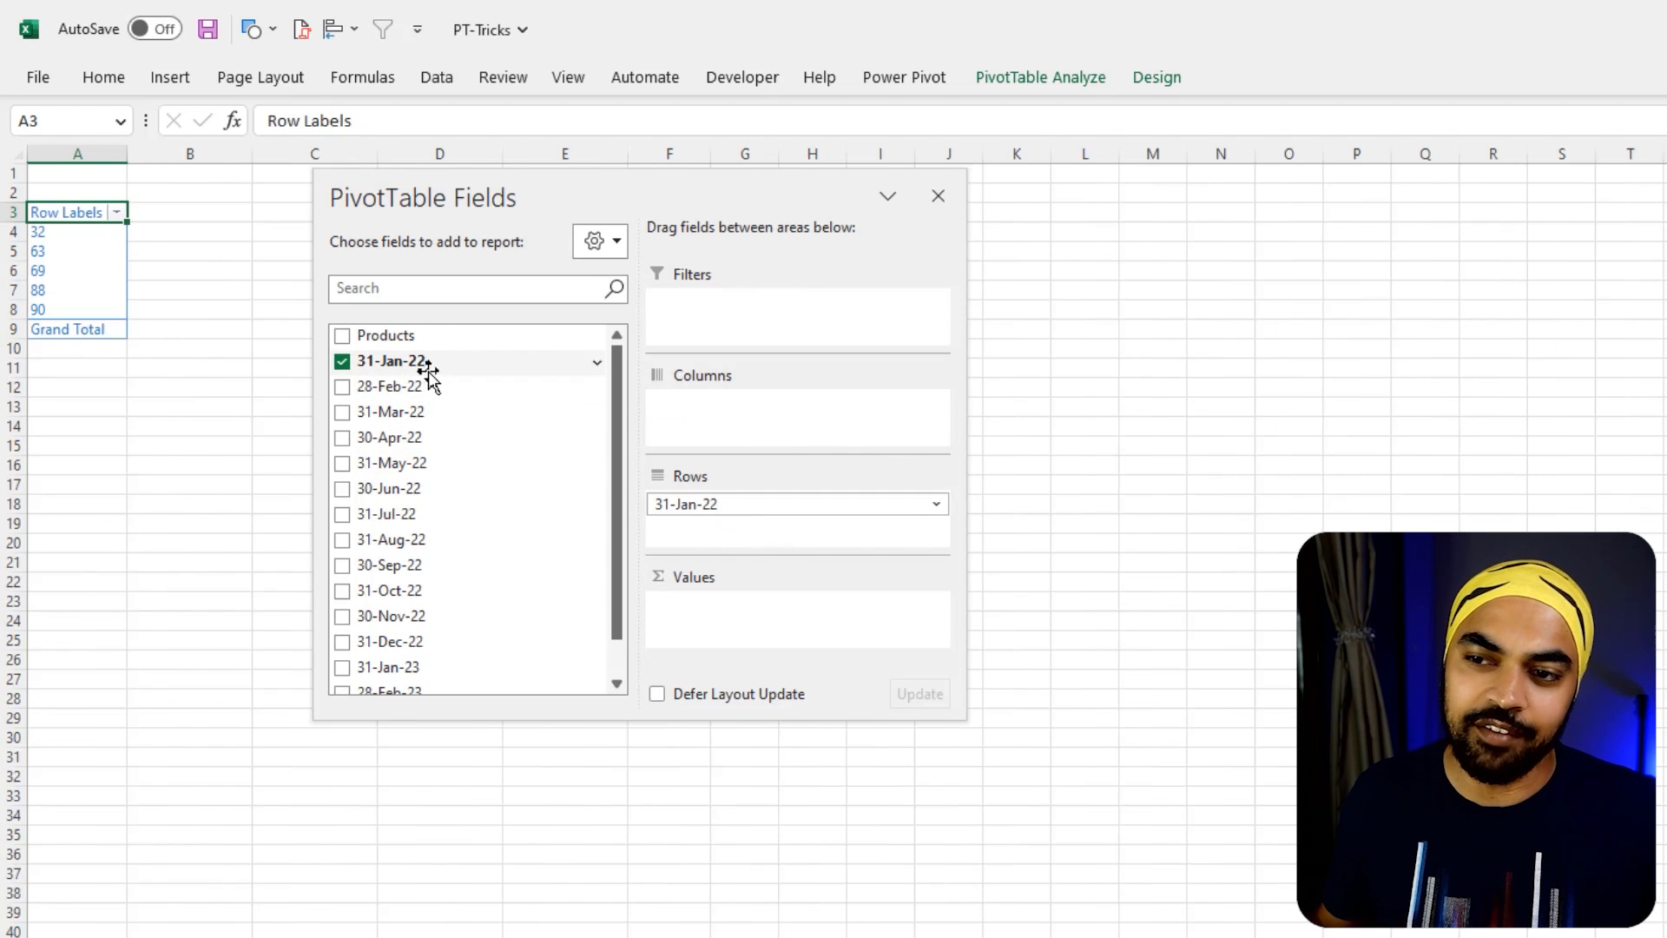
pyautogui.moveTo(428, 371); pyautogui.dragTo(752, 644)
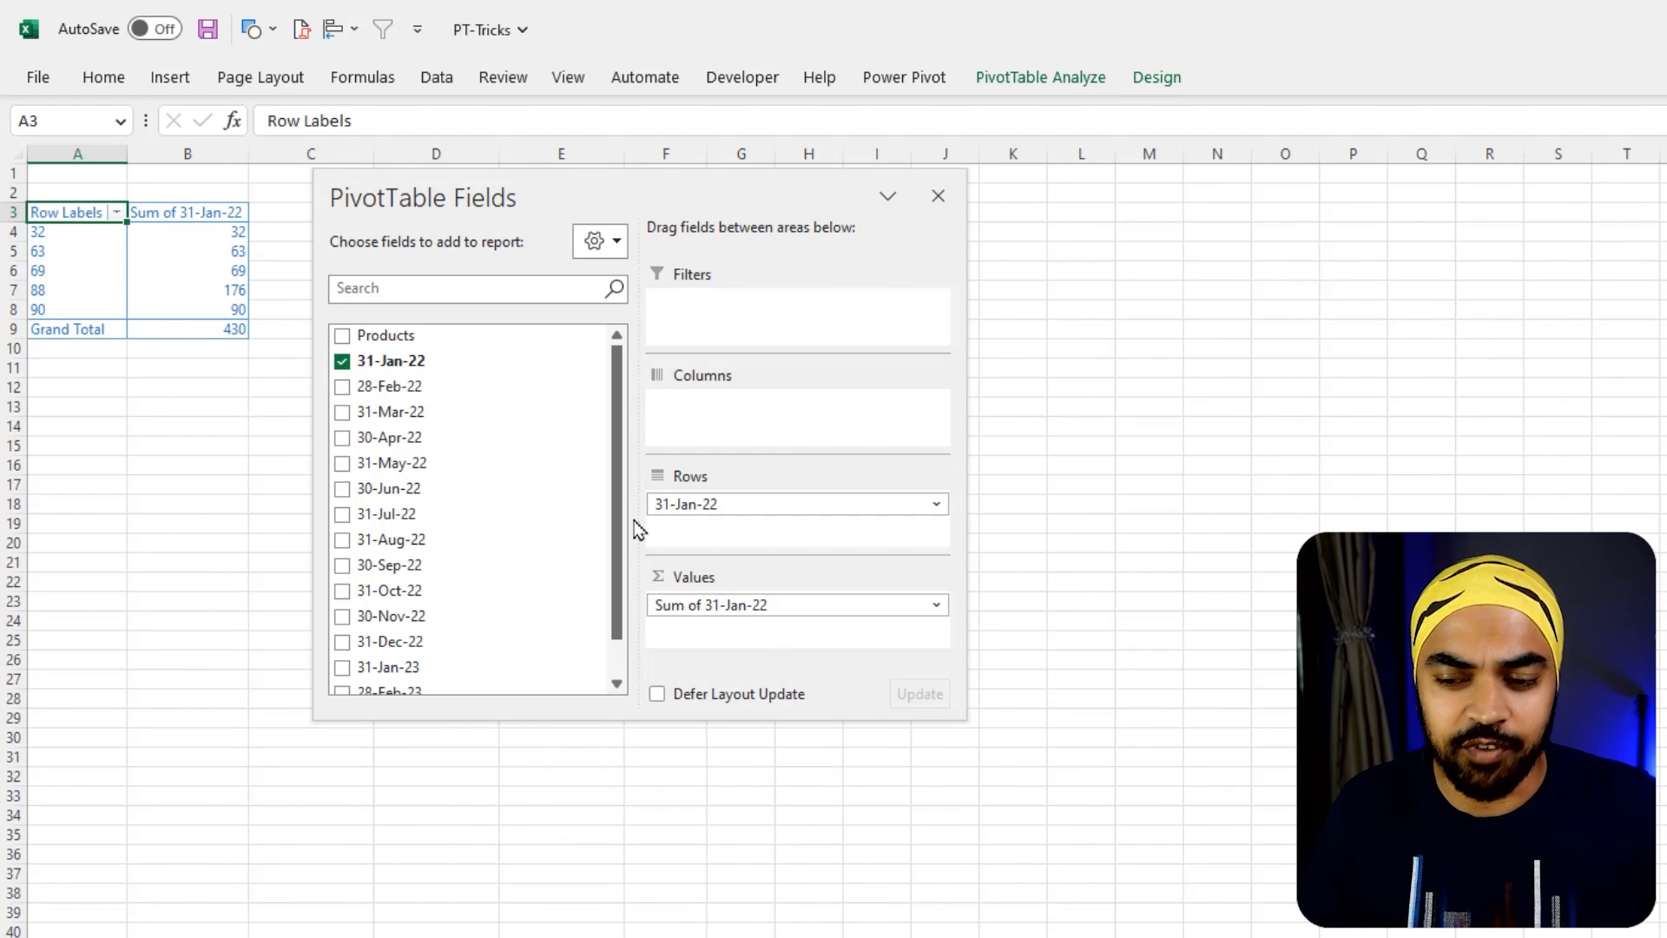
# Return to the Monthly Units Sold worksheet and examine product B's value for 28-Feb-22 against its row and column labels
pyautogui.click(295, 936)
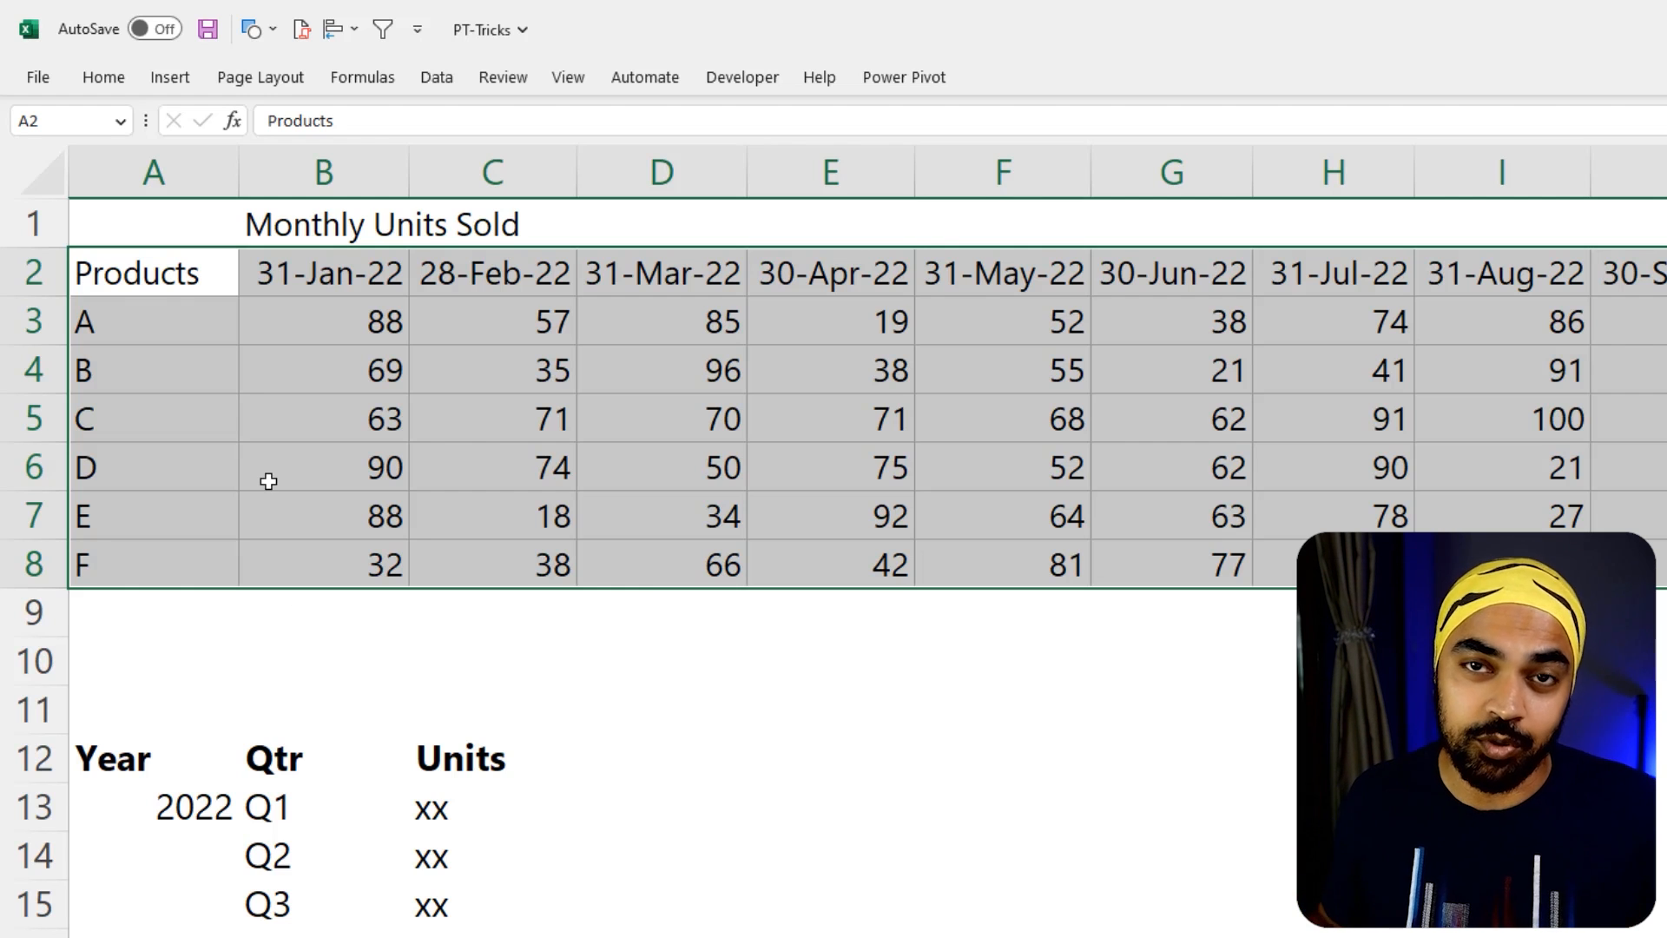
pyautogui.click(564, 371)
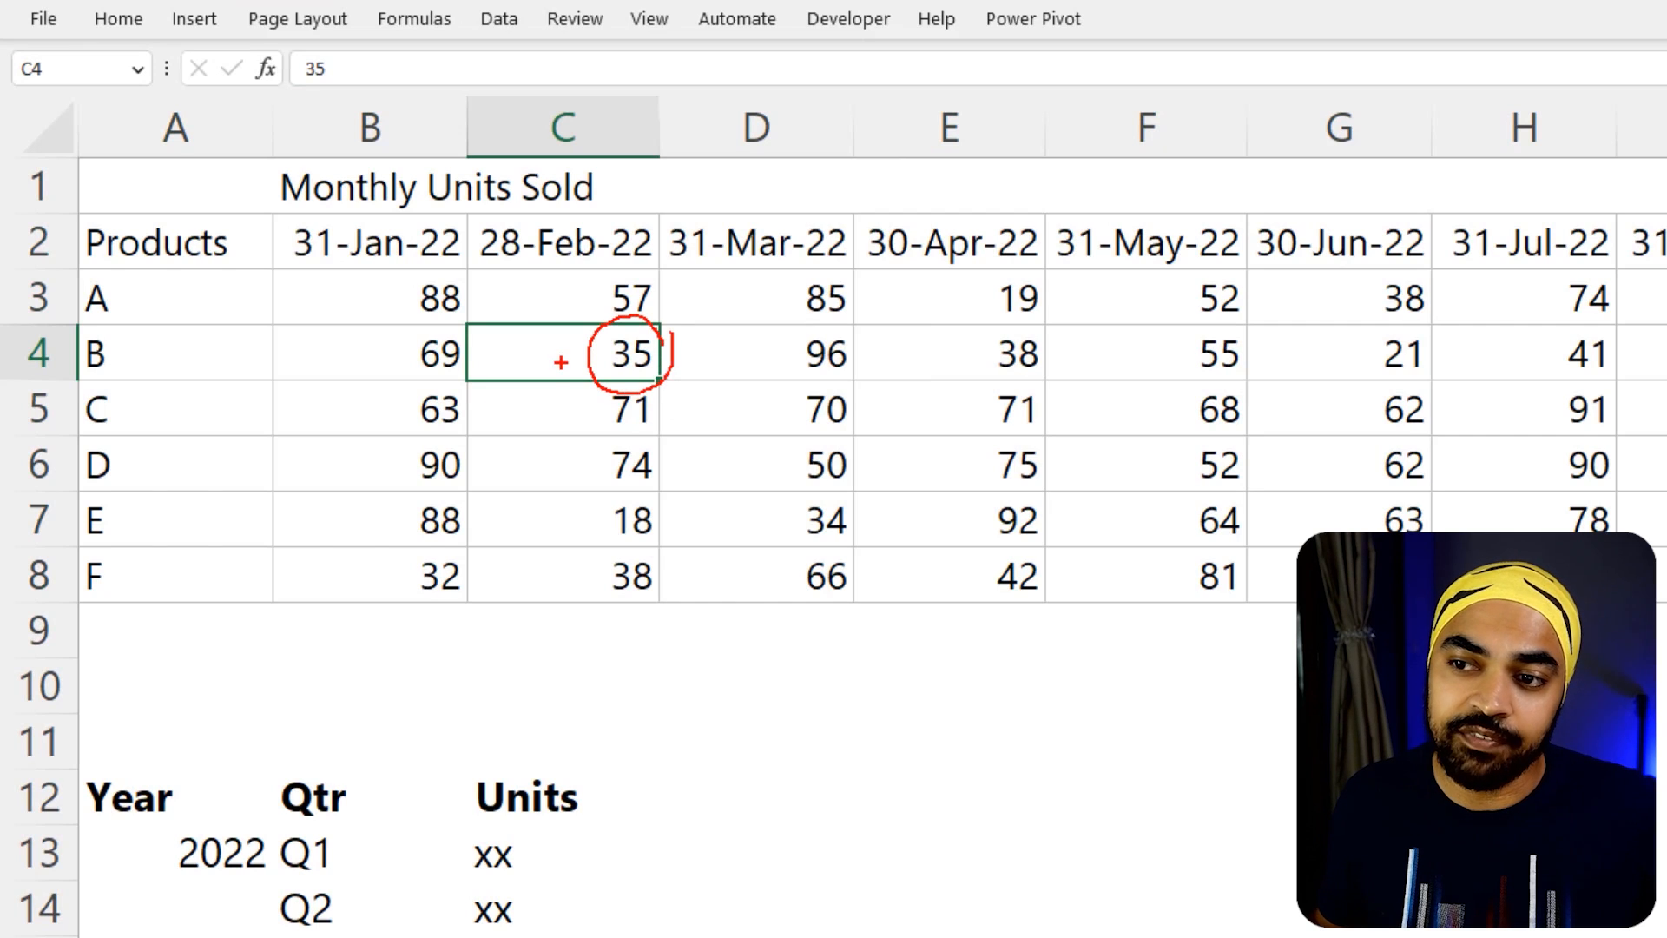
pyautogui.moveTo(561, 361); pyautogui.dragTo(561, 294)
pyautogui.moveTo(569, 361); pyautogui.dragTo(240, 361)
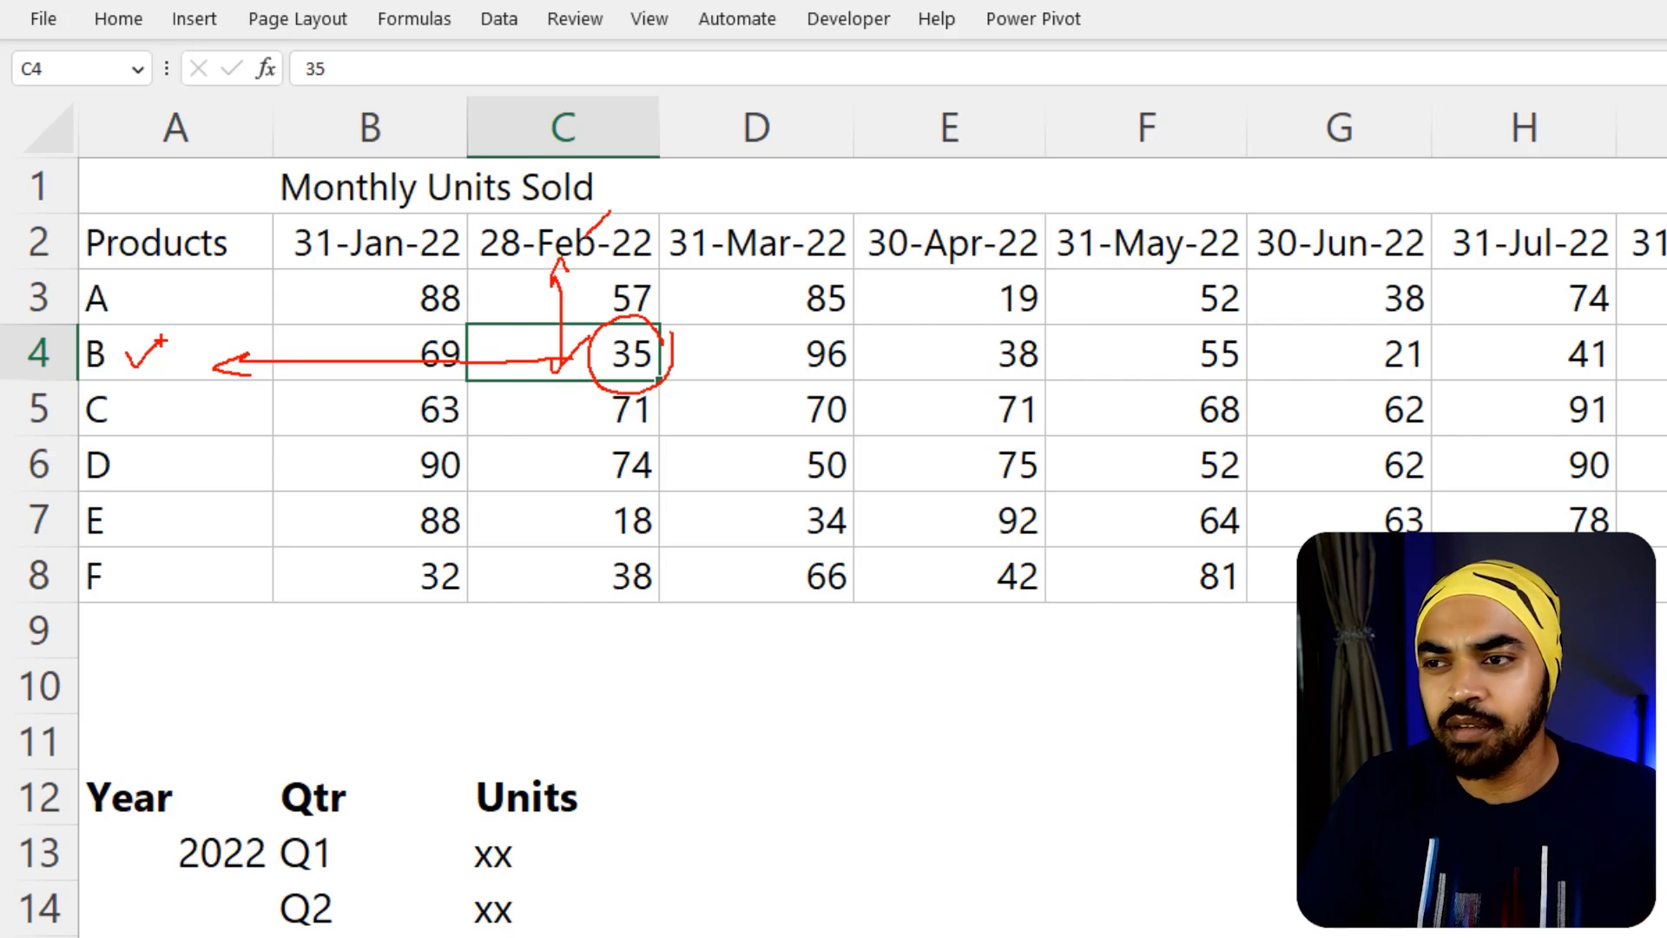
pyautogui.press('Escape')
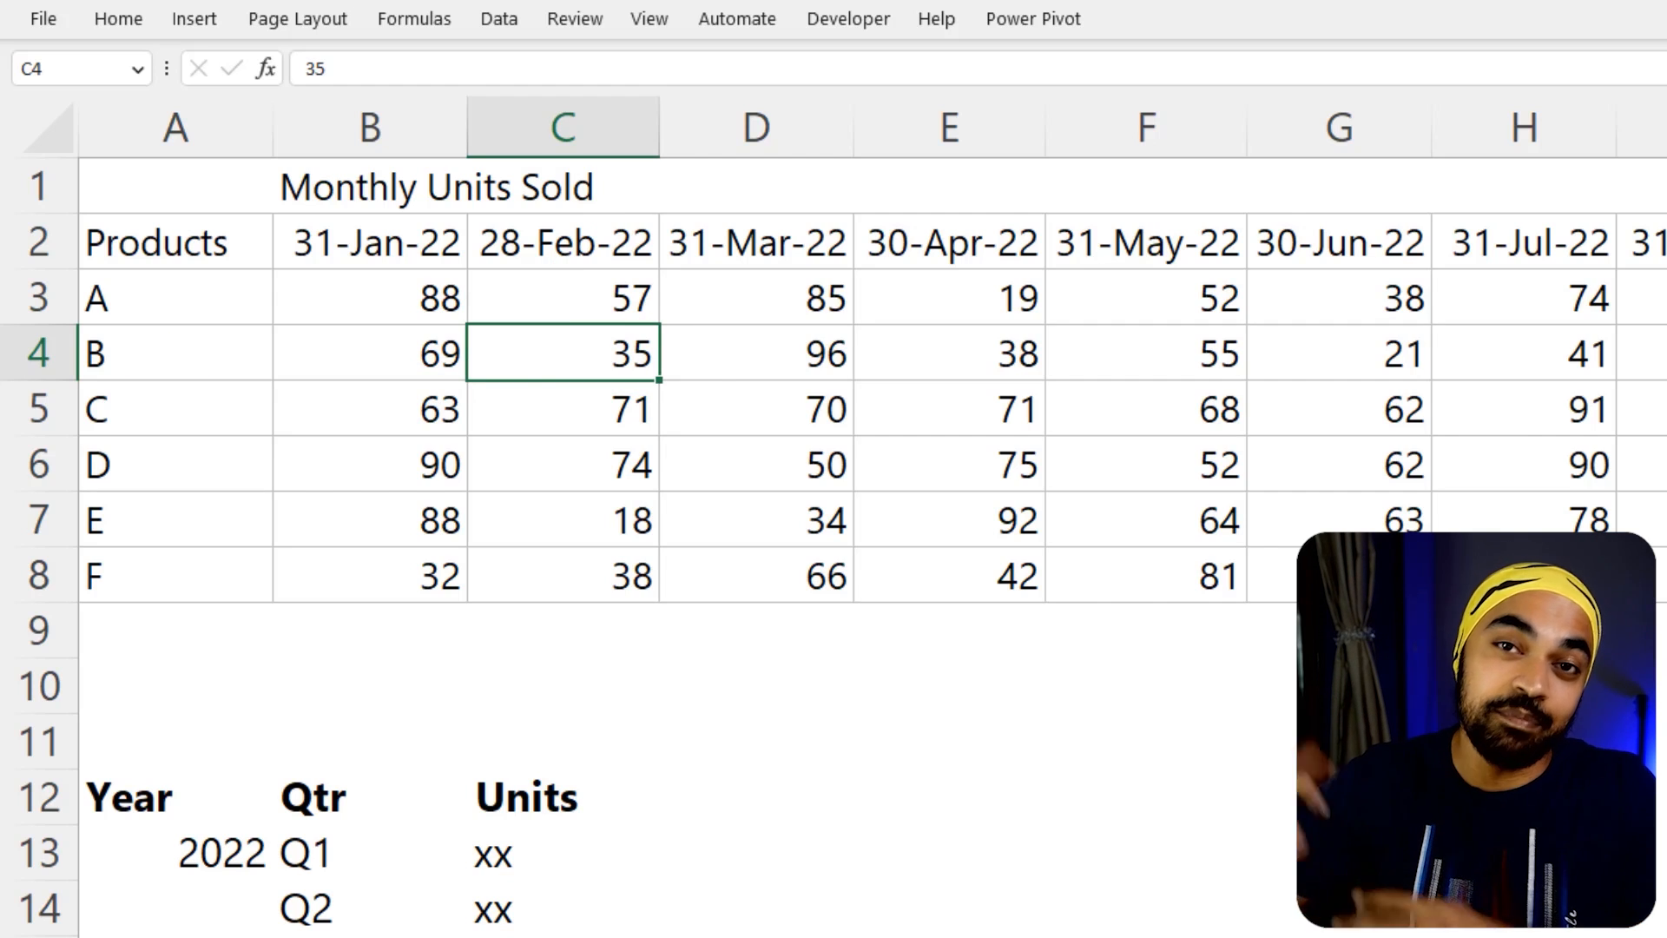
# Start the PivotTable and PivotChart Wizard for the monthly units data, using multiple consolidation ranges and manually created page fields
pyautogui.click(191, 262)
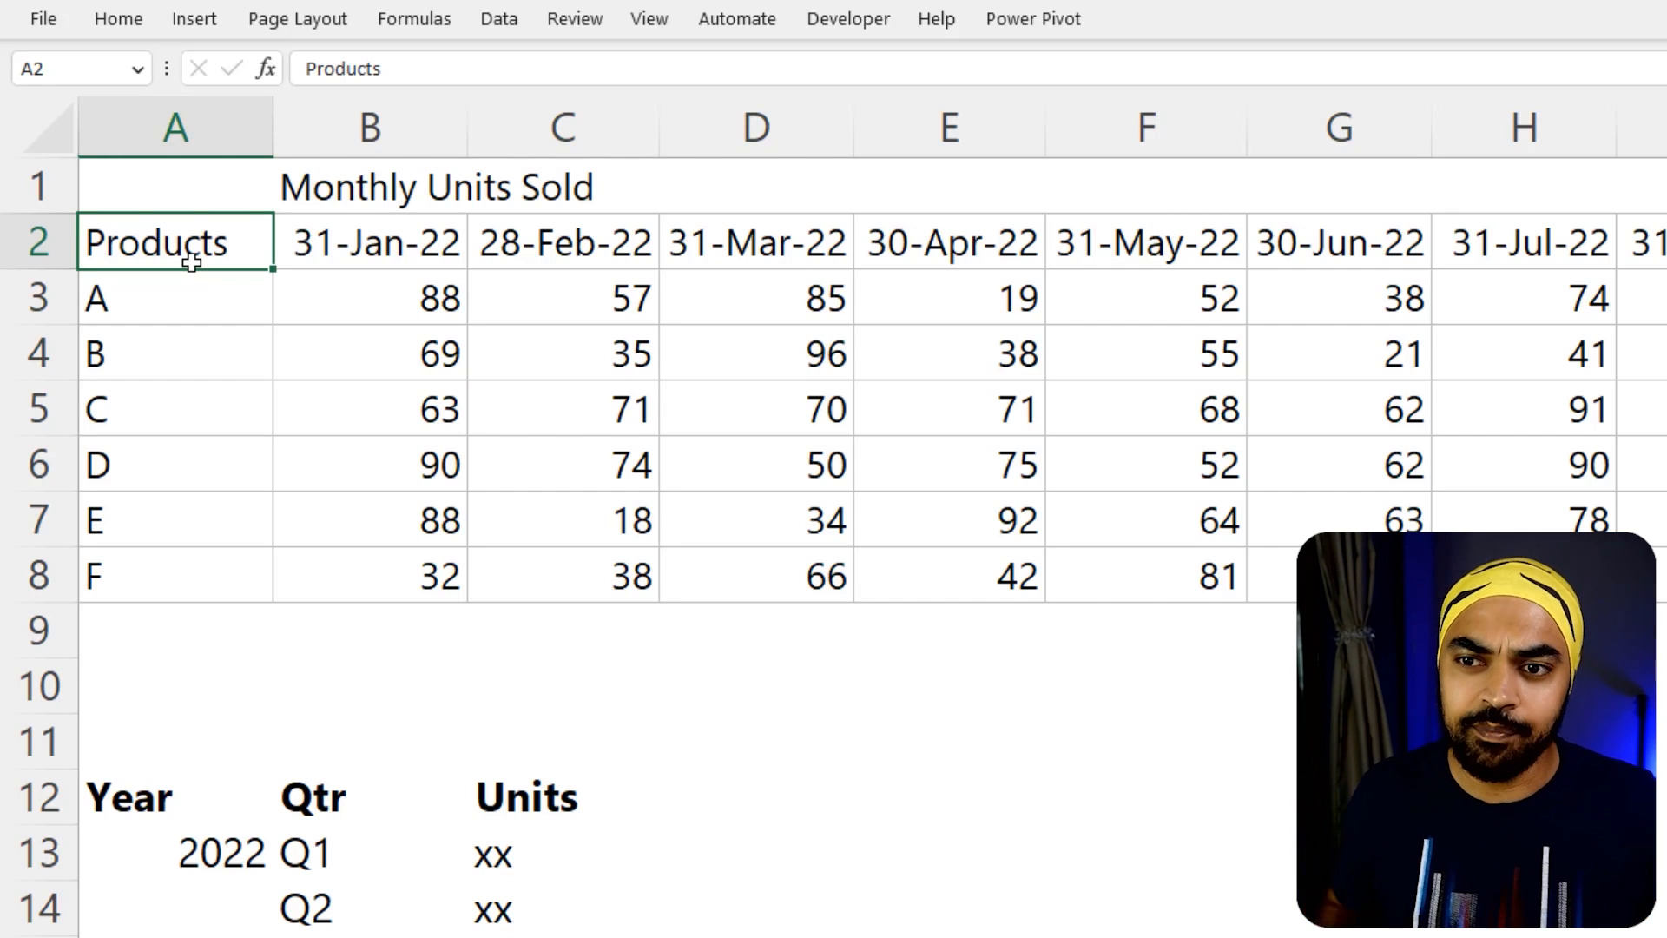
pyautogui.hotkey('ctrl', 'a')
pyautogui.hscroll(2, 191, 263)
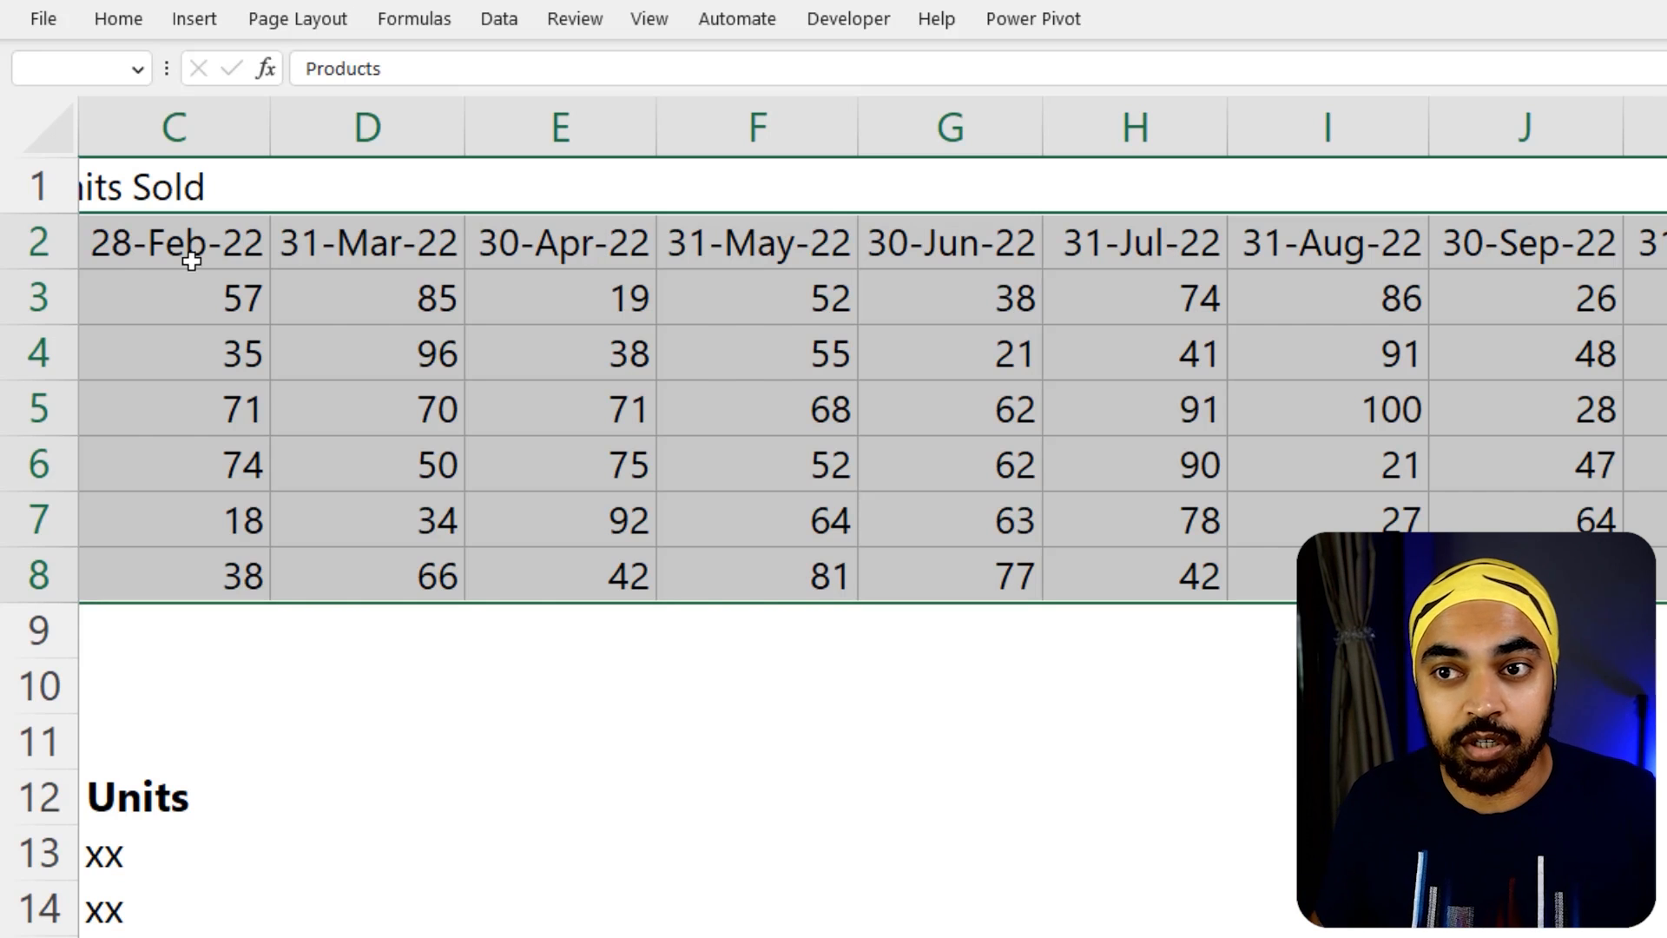
pyautogui.click(194, 18)
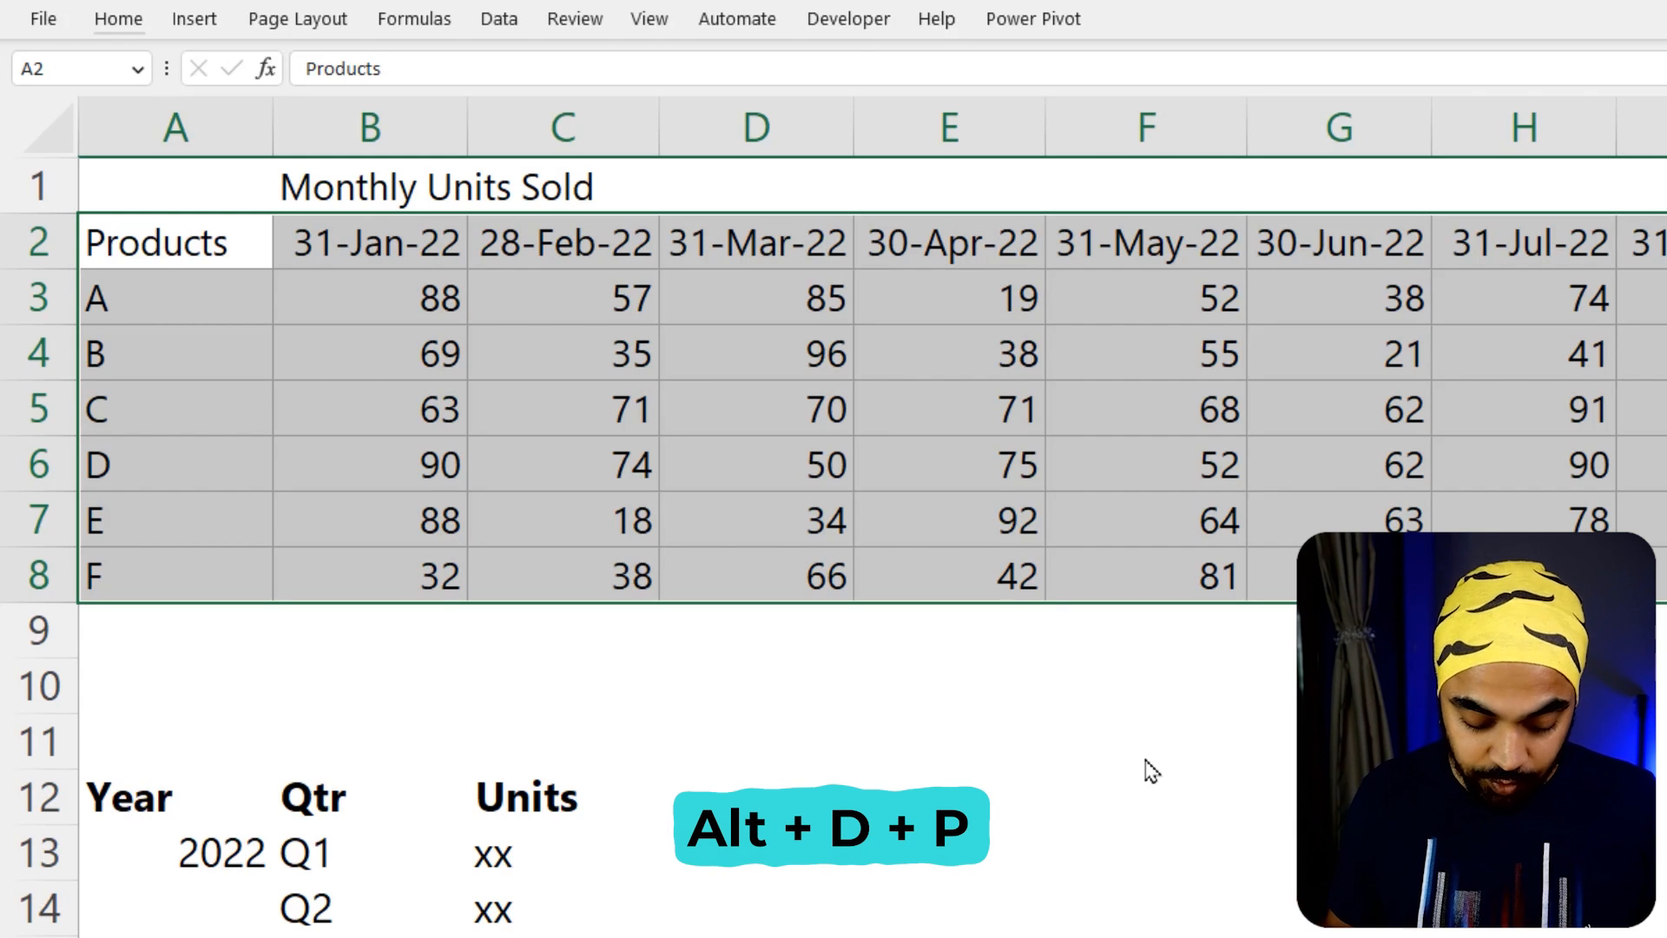
pyautogui.press('alt')
pyautogui.press('d')
pyautogui.press('p')
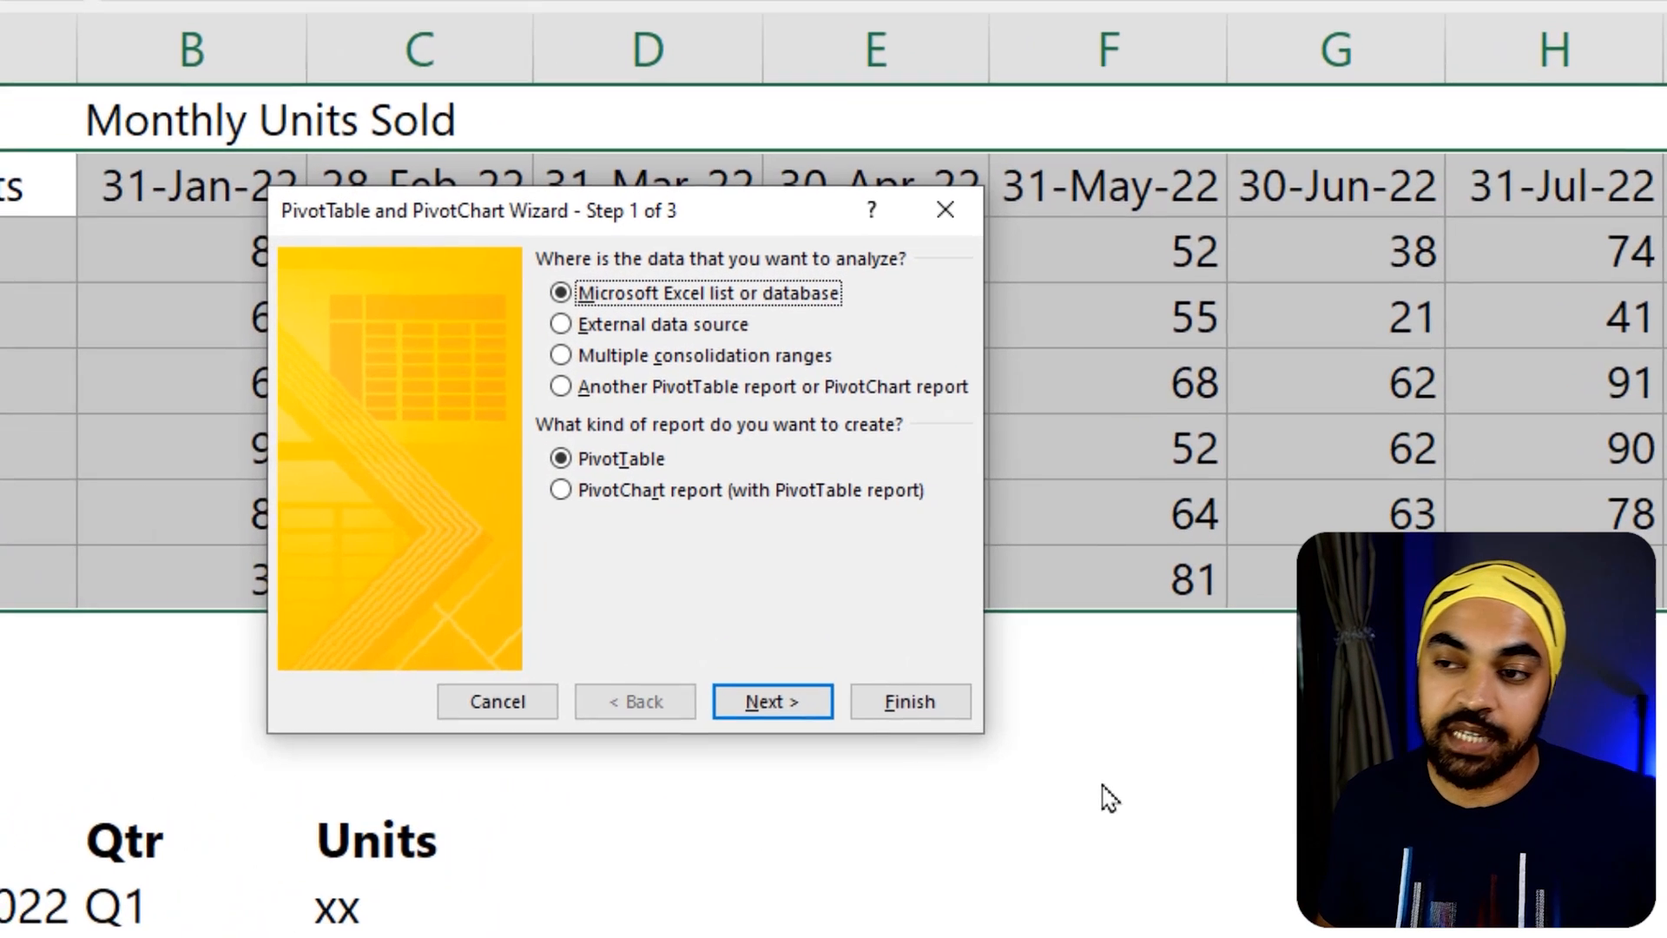
pyautogui.click(729, 357)
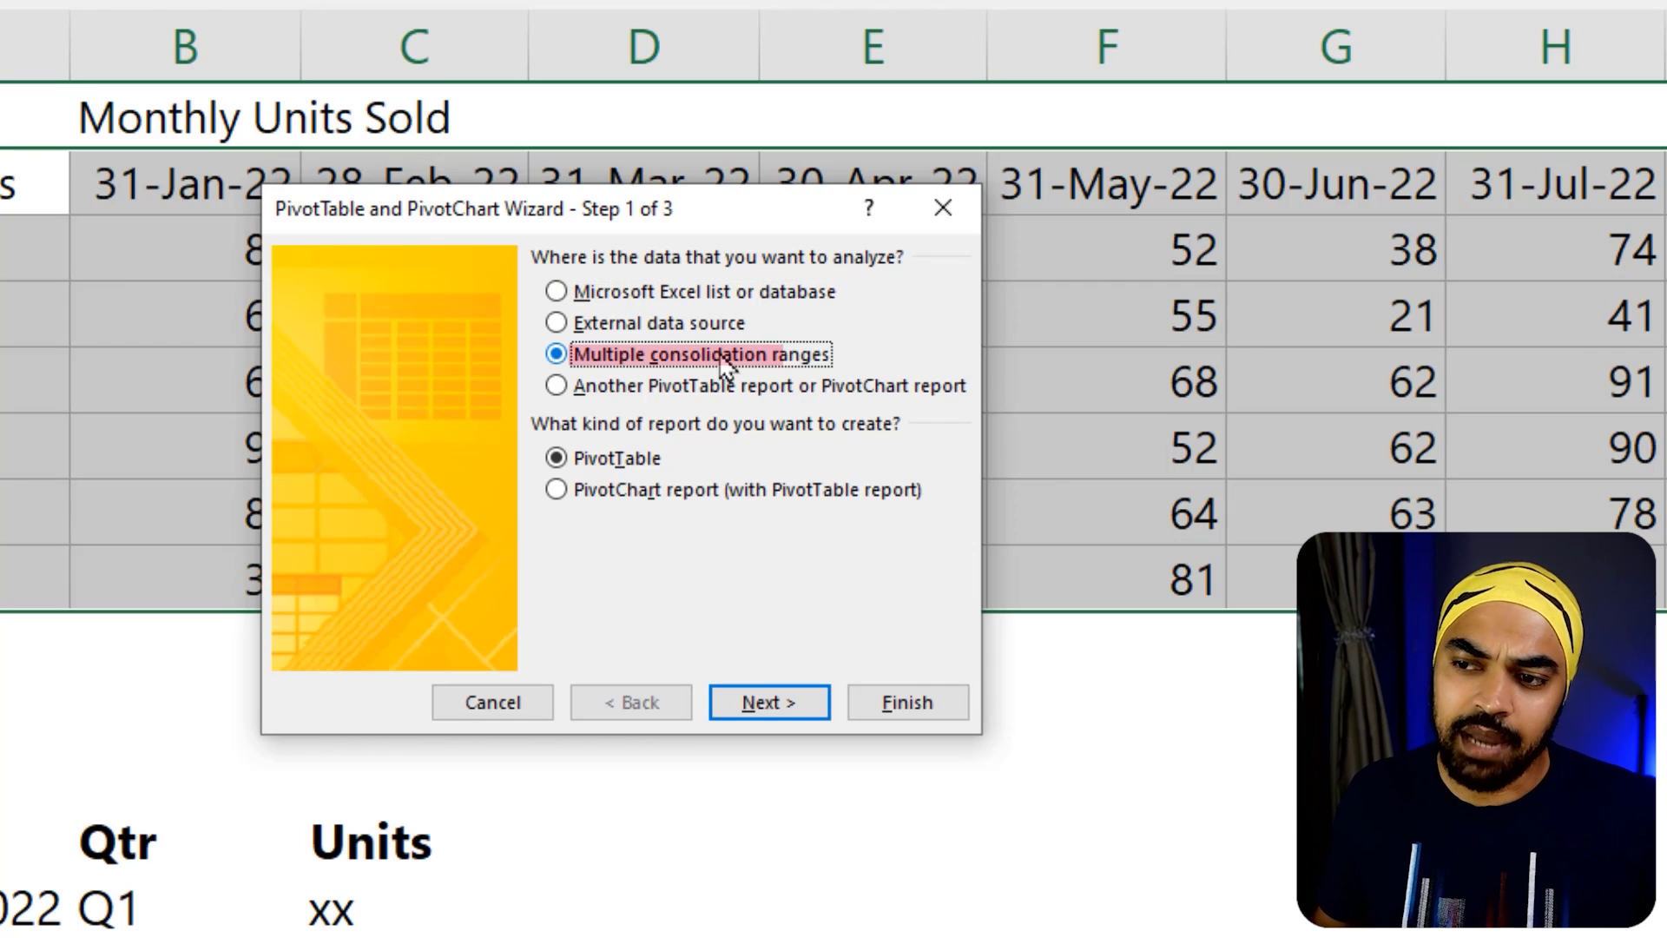
pyautogui.click(779, 711)
pyautogui.click(707, 493)
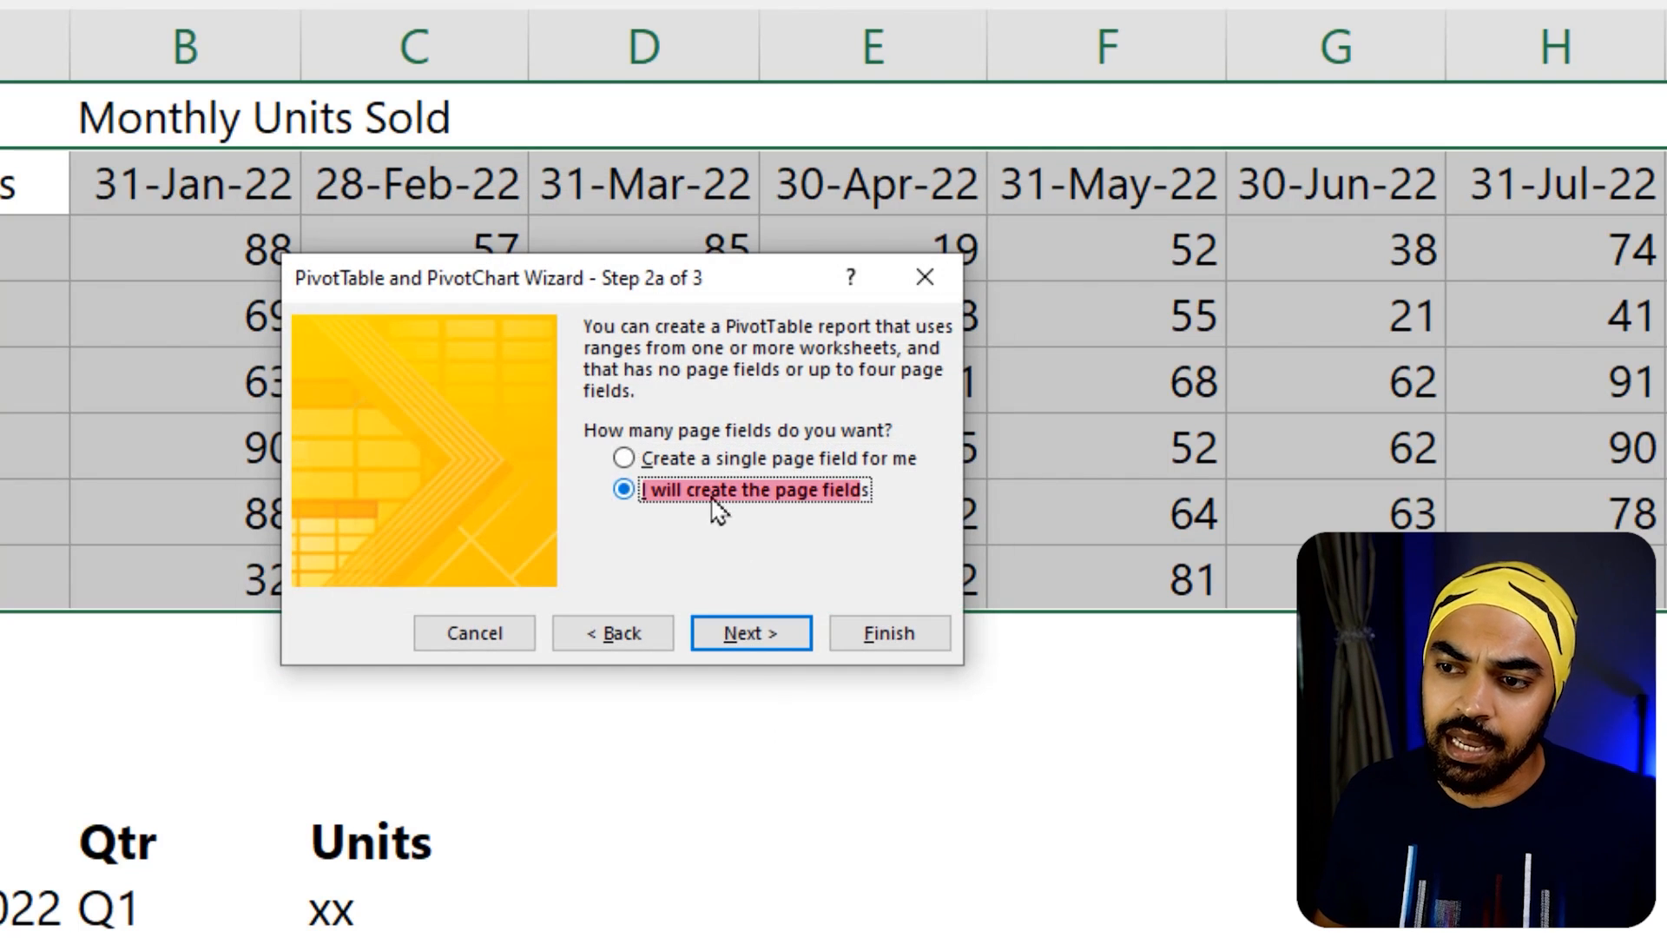
pyautogui.click(768, 647)
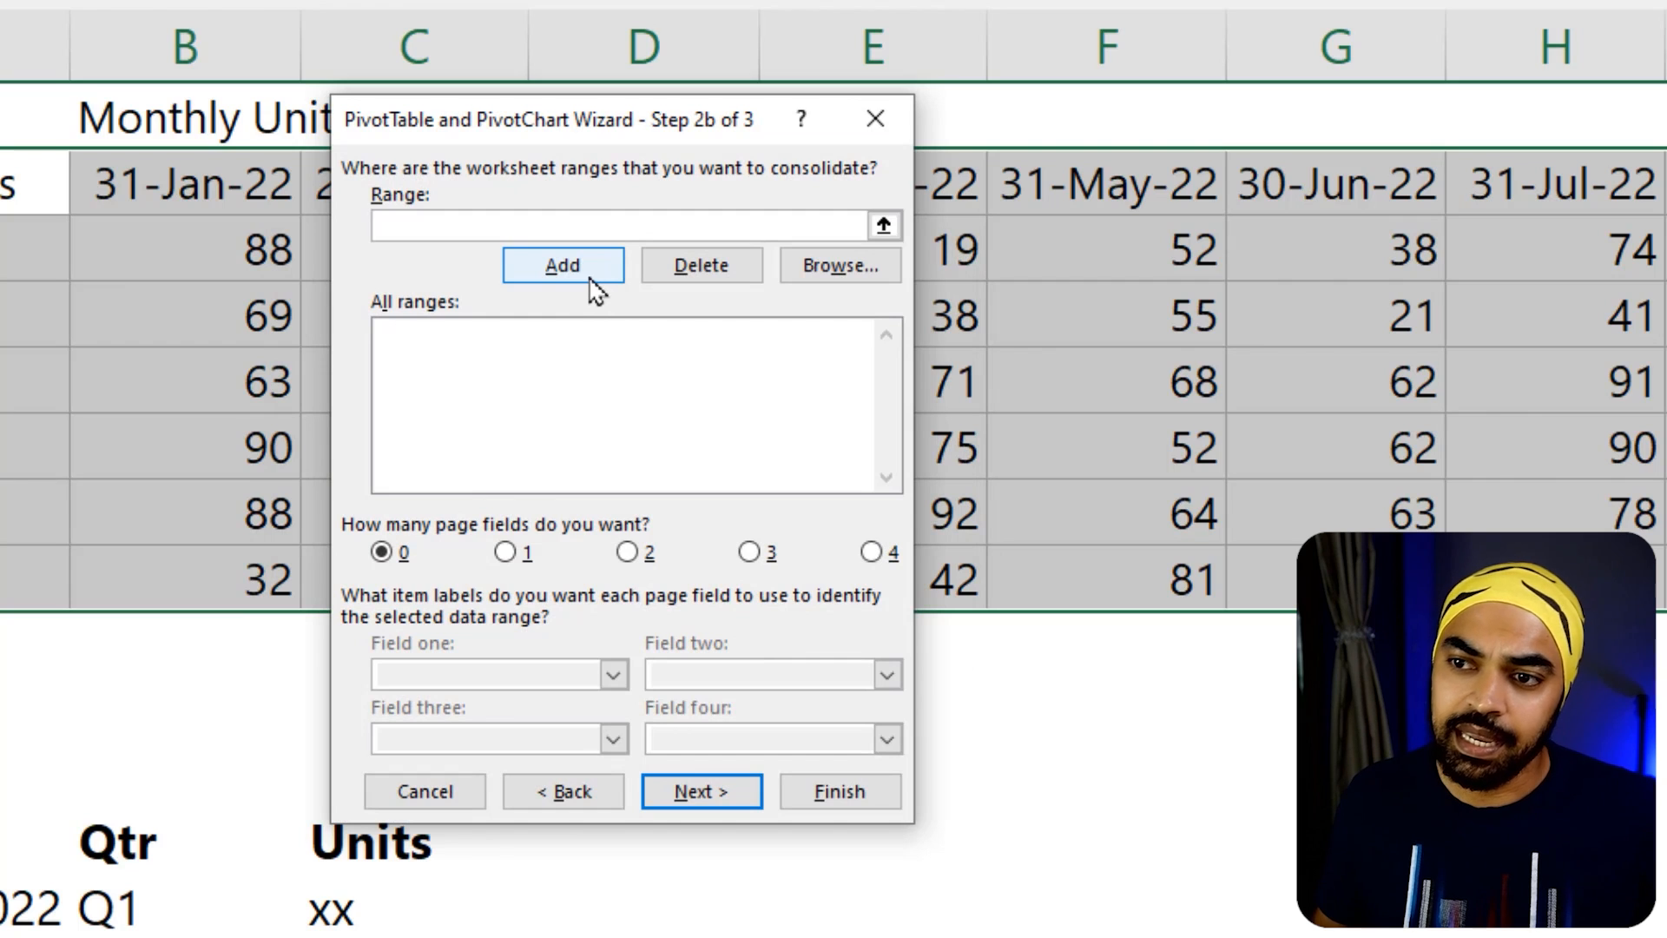
# Add A2:O8 of sheet 1 as the consolidation range and finish the wizard with the PivotTable on a new worksheet
pyautogui.click(593, 287)
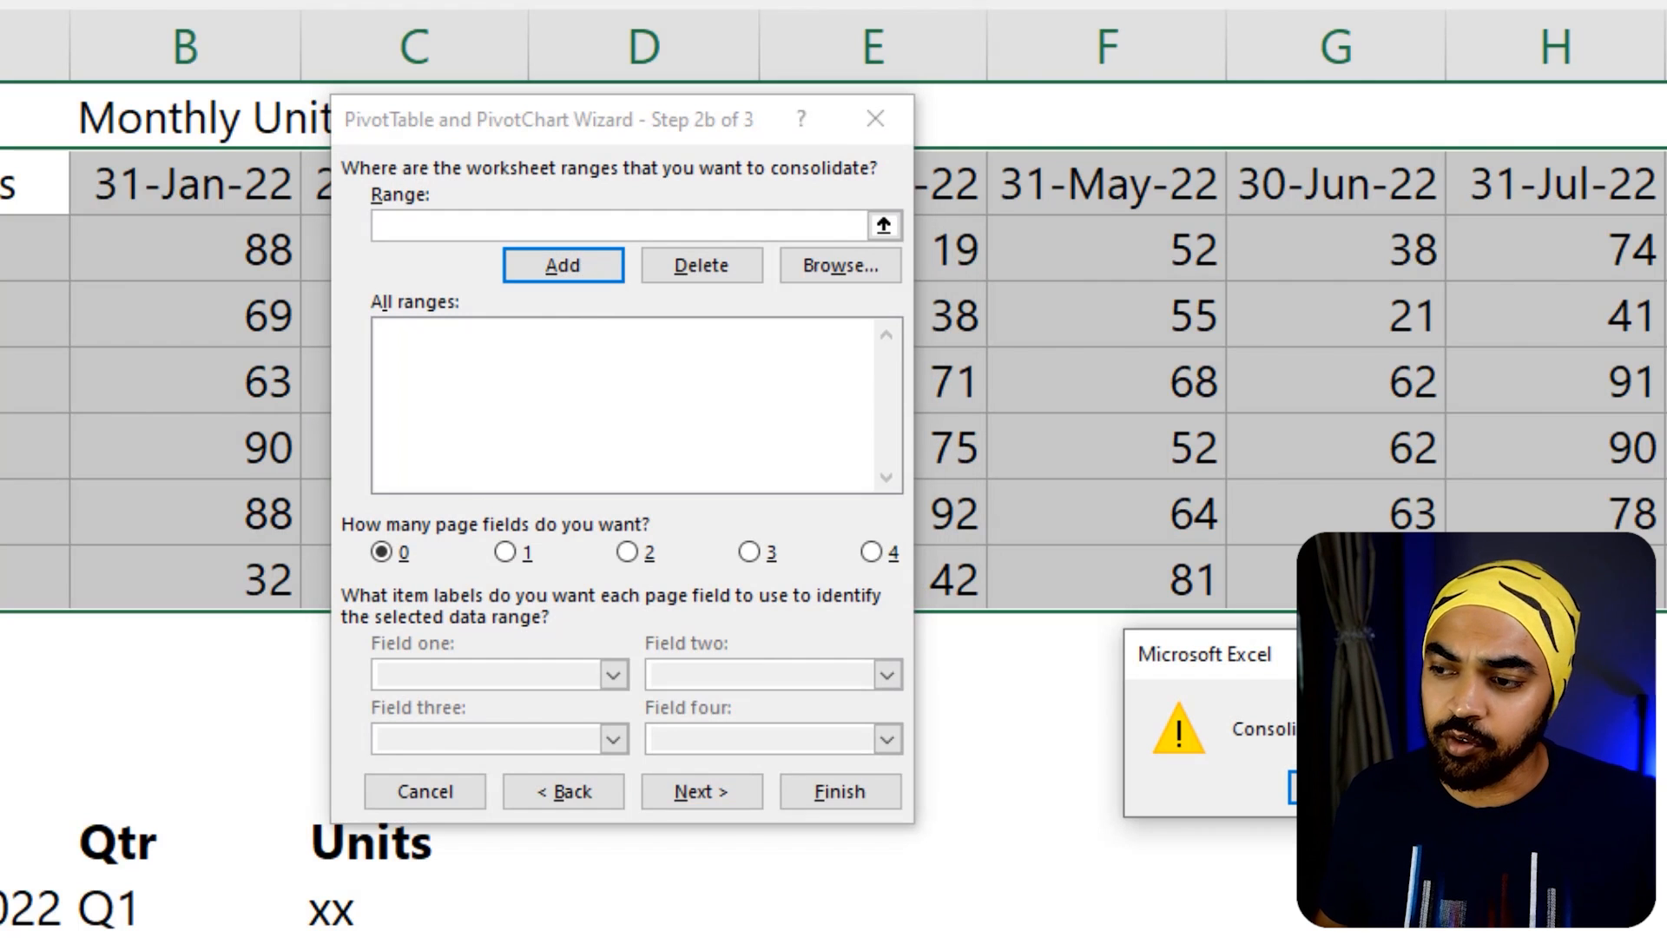
pyautogui.click(1341, 787)
pyautogui.click(18, 185)
pyautogui.hotkey('ctrl', 'shift', 'Down')
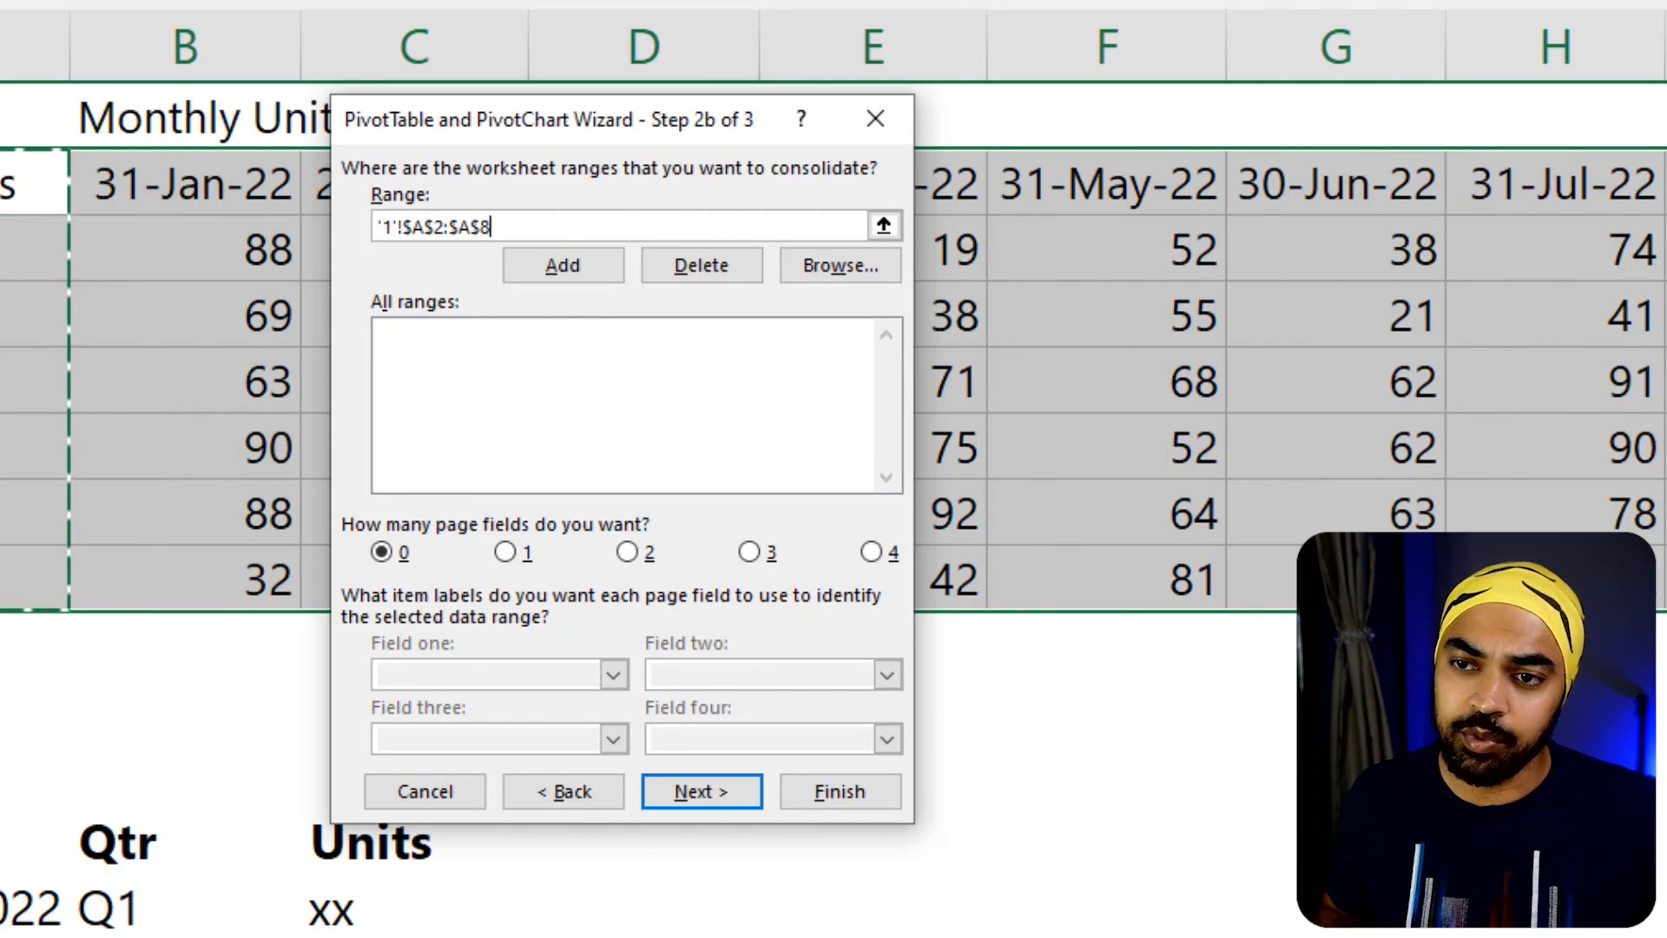
pyautogui.hotkey('ctrl', 'shift', 'Right')
pyautogui.click(599, 279)
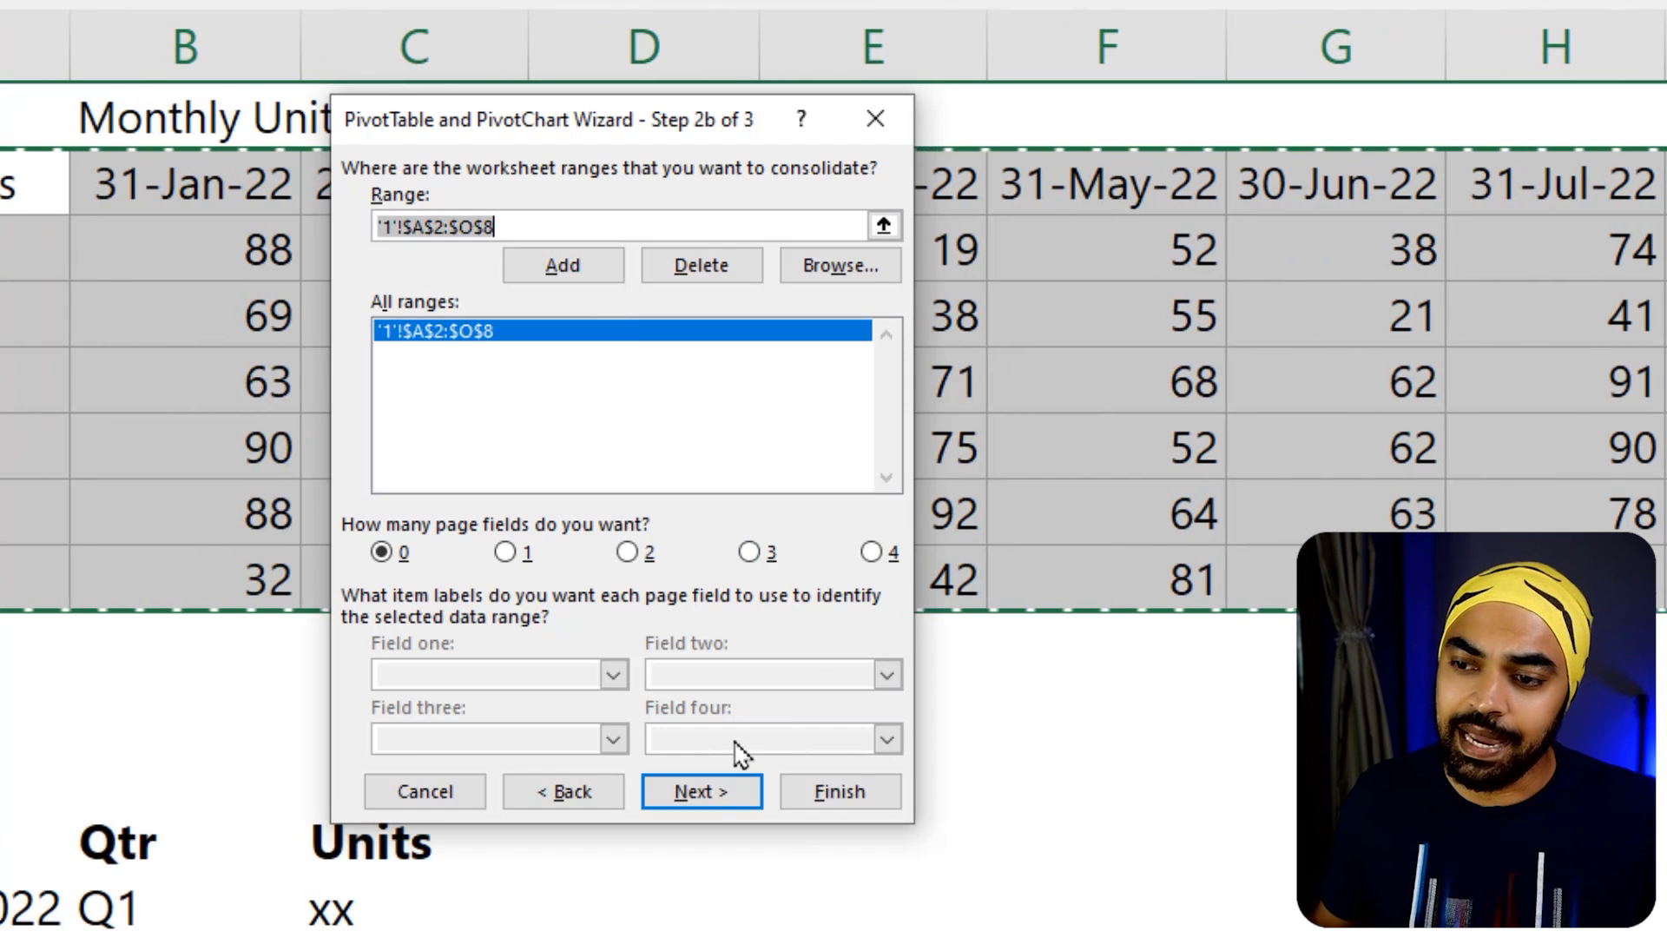
pyautogui.click(704, 792)
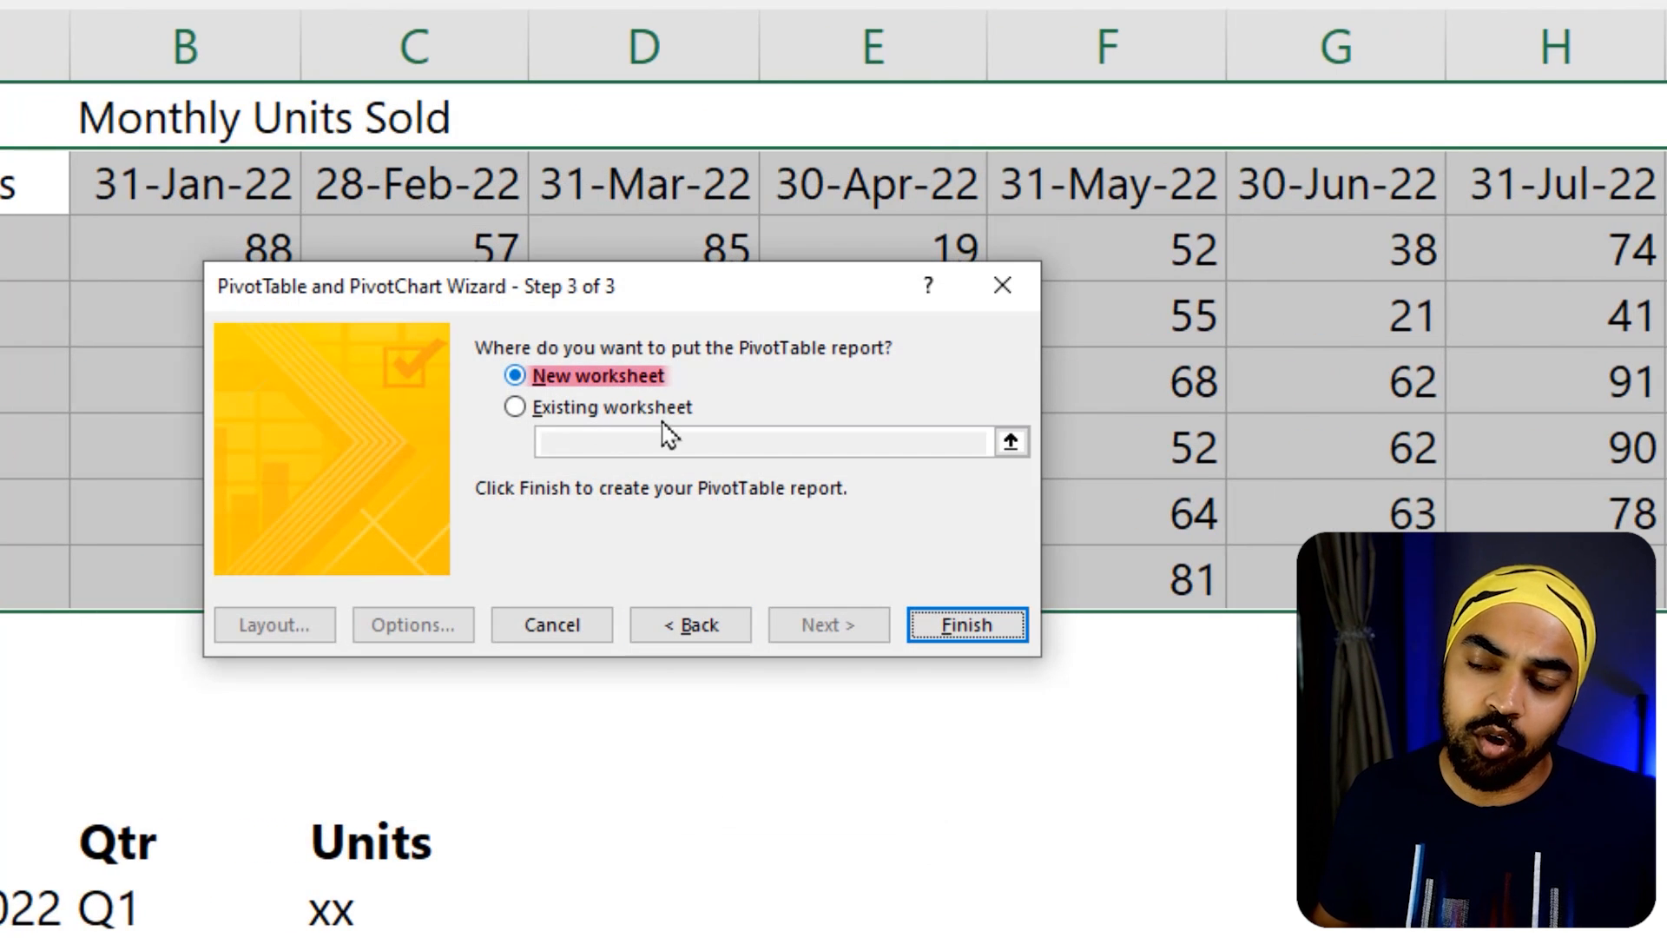
pyautogui.click(995, 632)
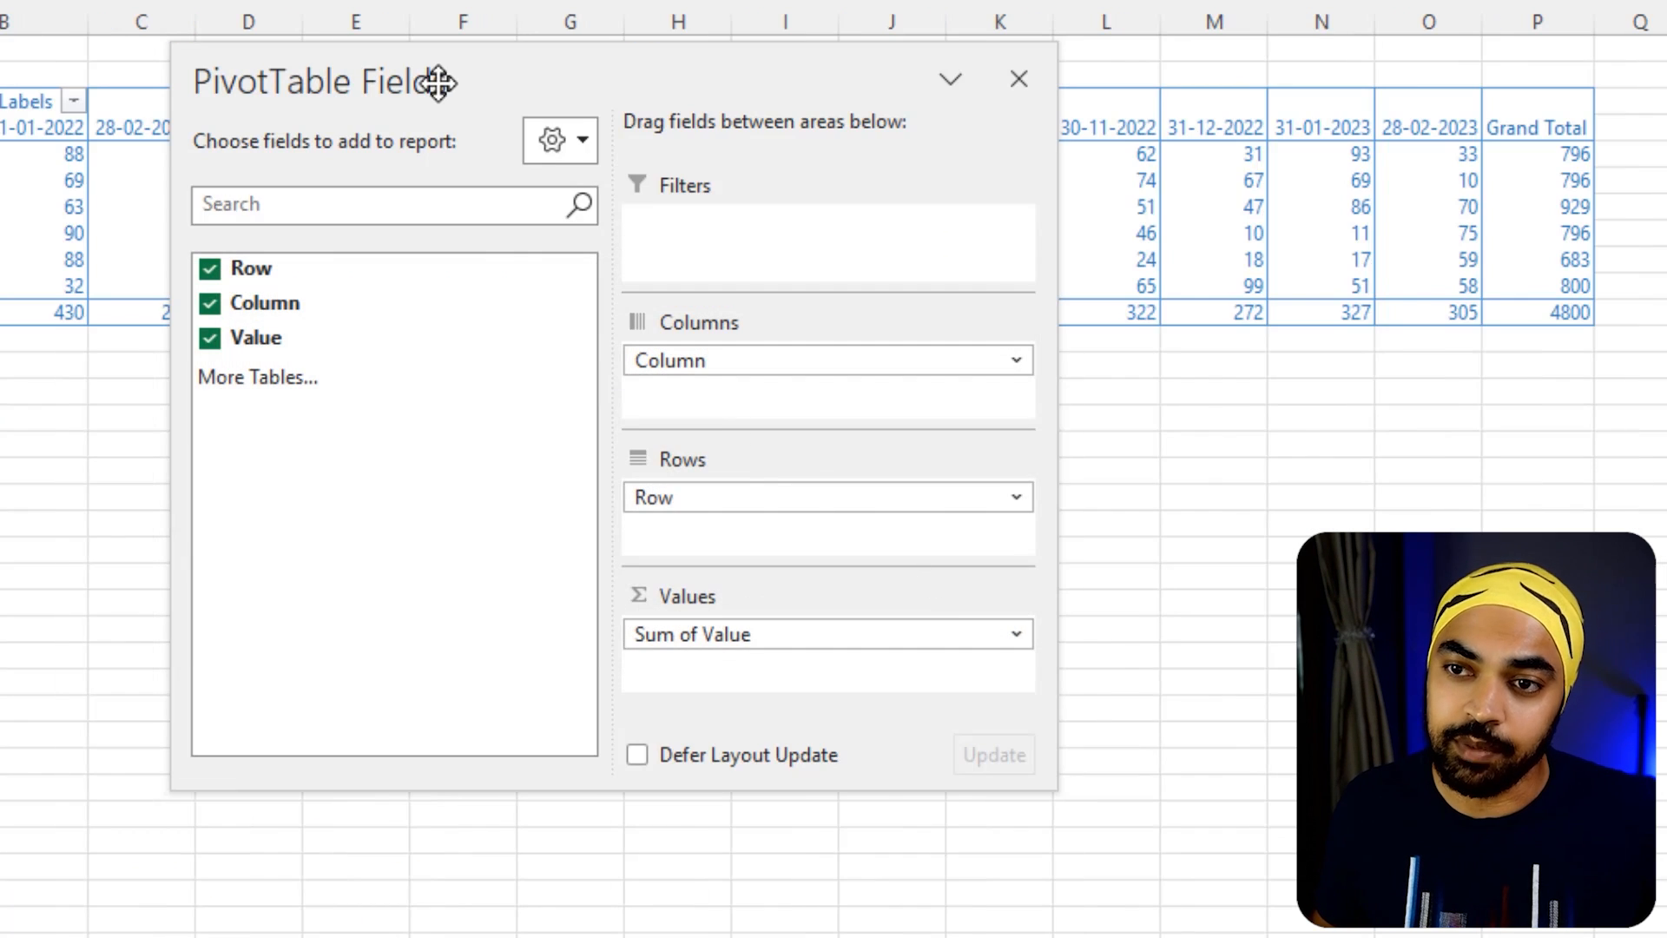
# Move the field list below the consolidated PivotTable and drill into the overall grand total to extract its detail records to a new sheet
pyautogui.moveTo(438, 83); pyautogui.dragTo(444, 490)
pyautogui.scroll(5, 399, 202)
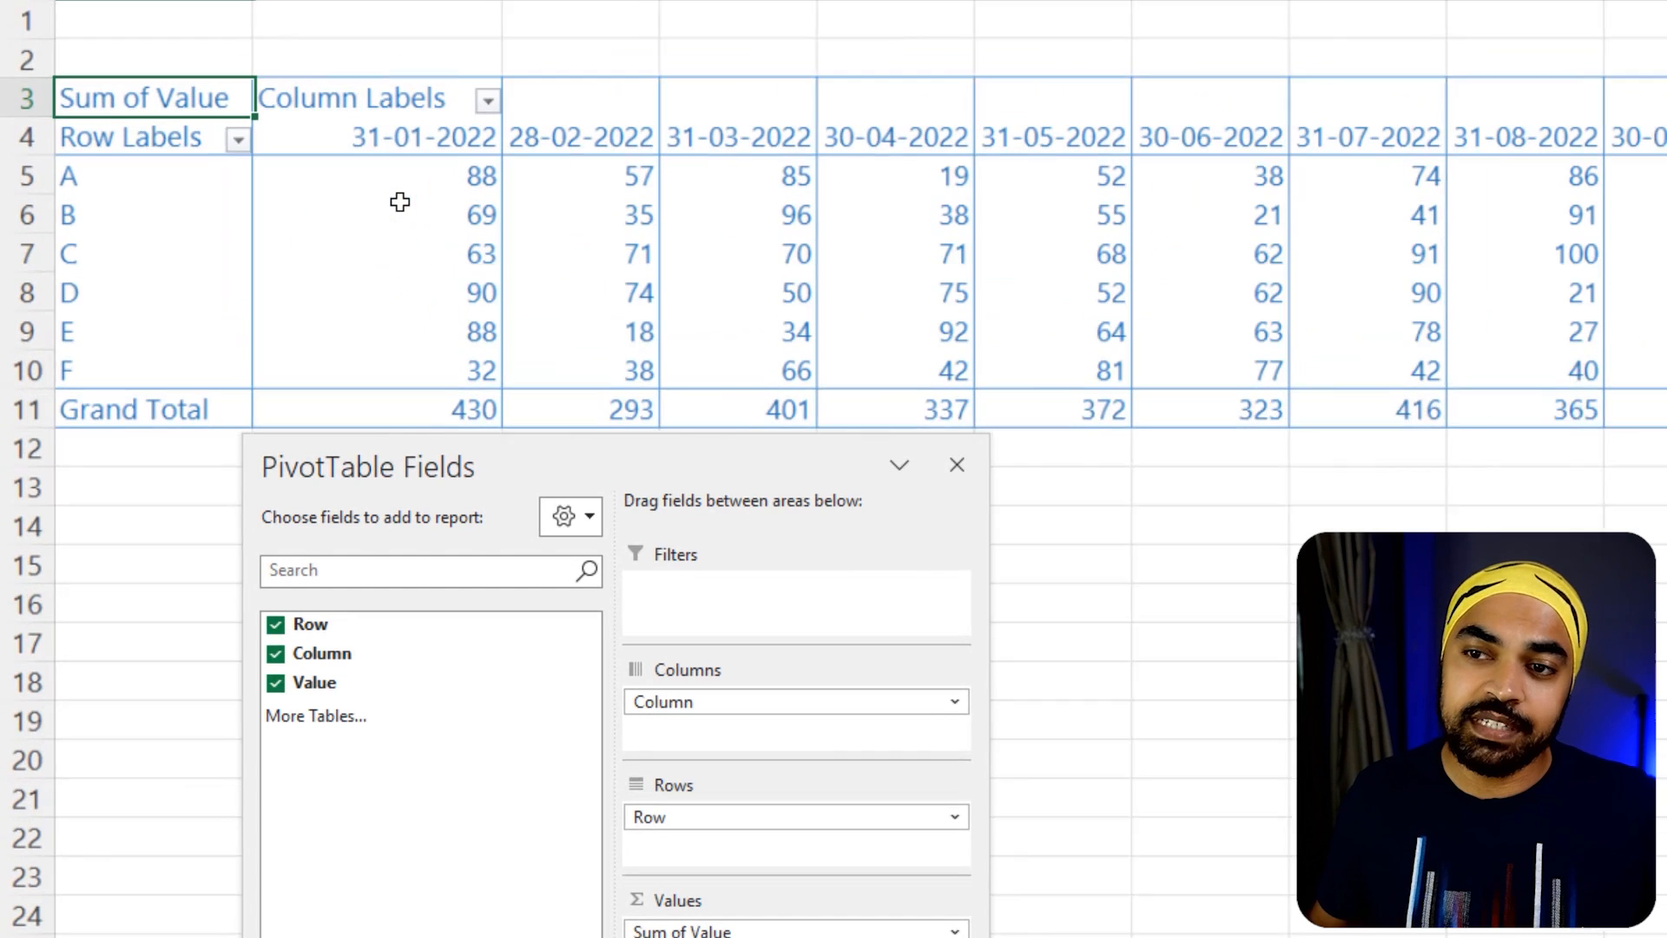
pyautogui.moveTo(417, 211)
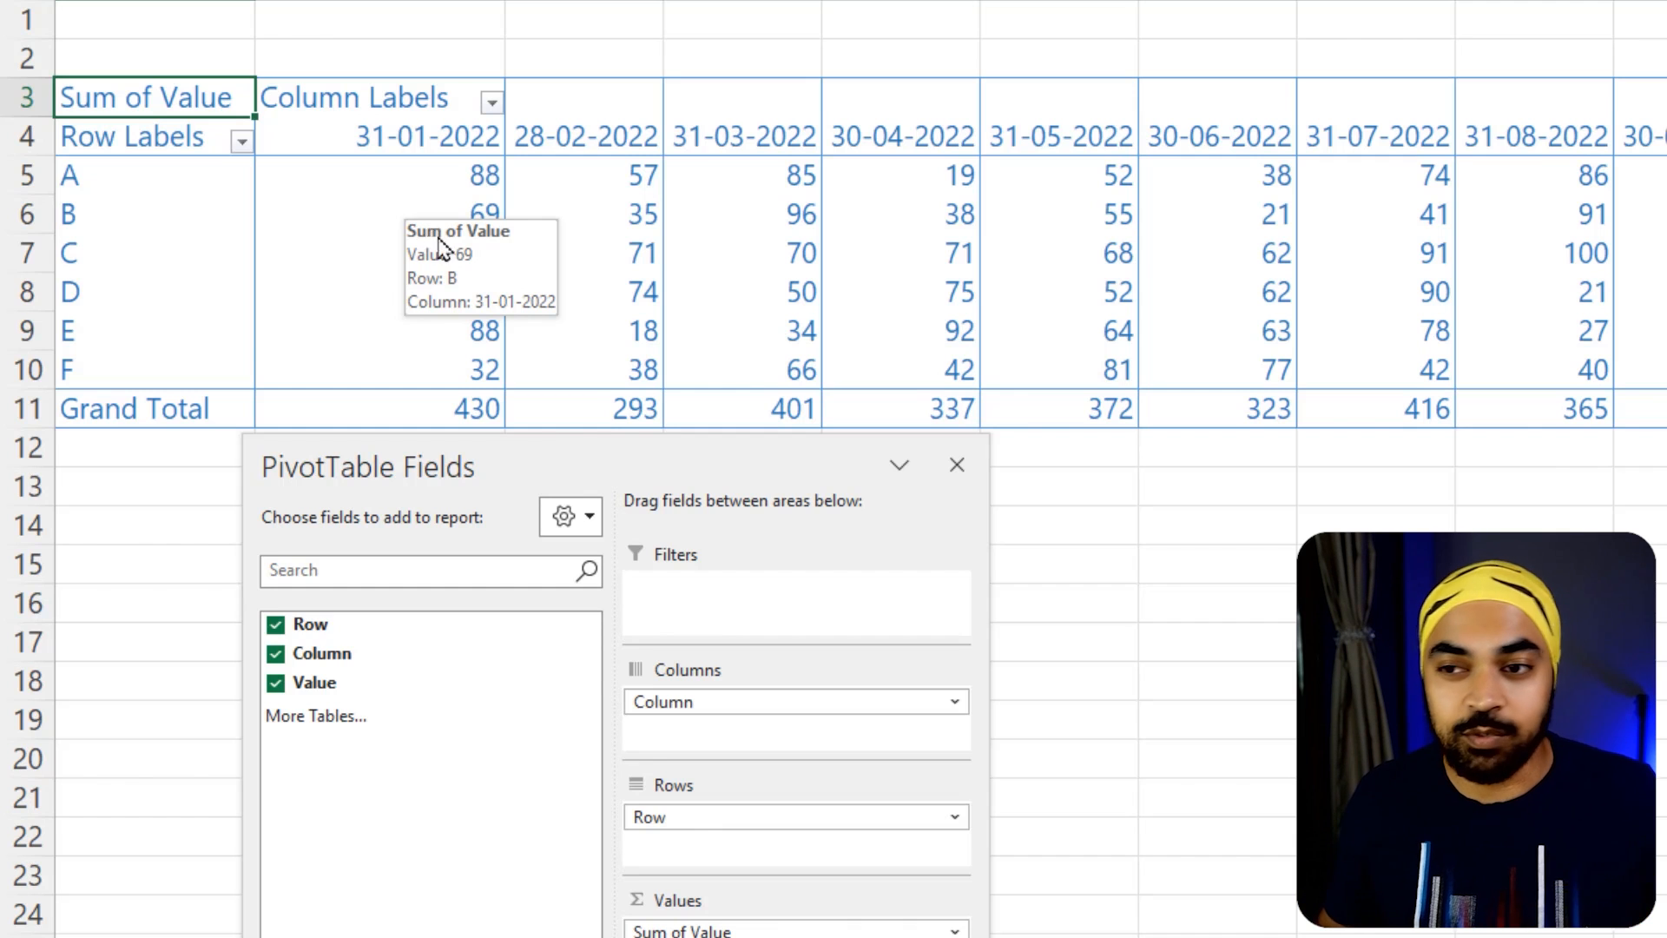
pyautogui.click(485, 322)
pyautogui.hotkey('ctrl', 'Down')
pyautogui.hotkey('ctrl', 'Right')
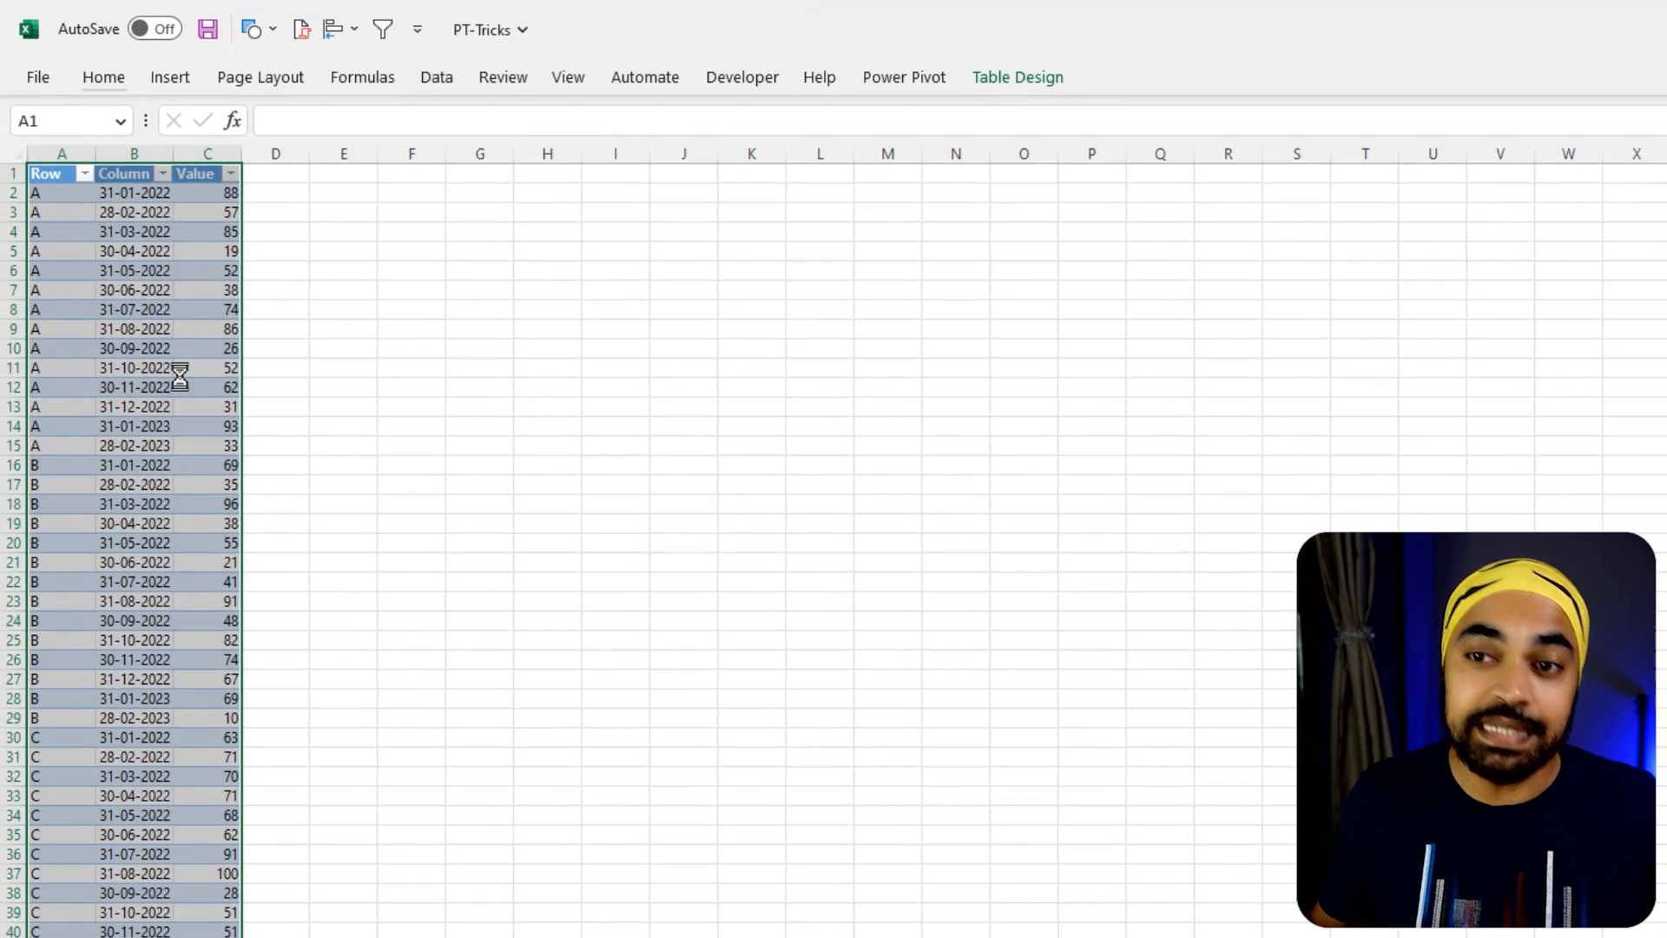
# Autofit column B of the extracted table and rename its three headers to Prod, Month and Units
pyautogui.scroll(5, 179, 373)
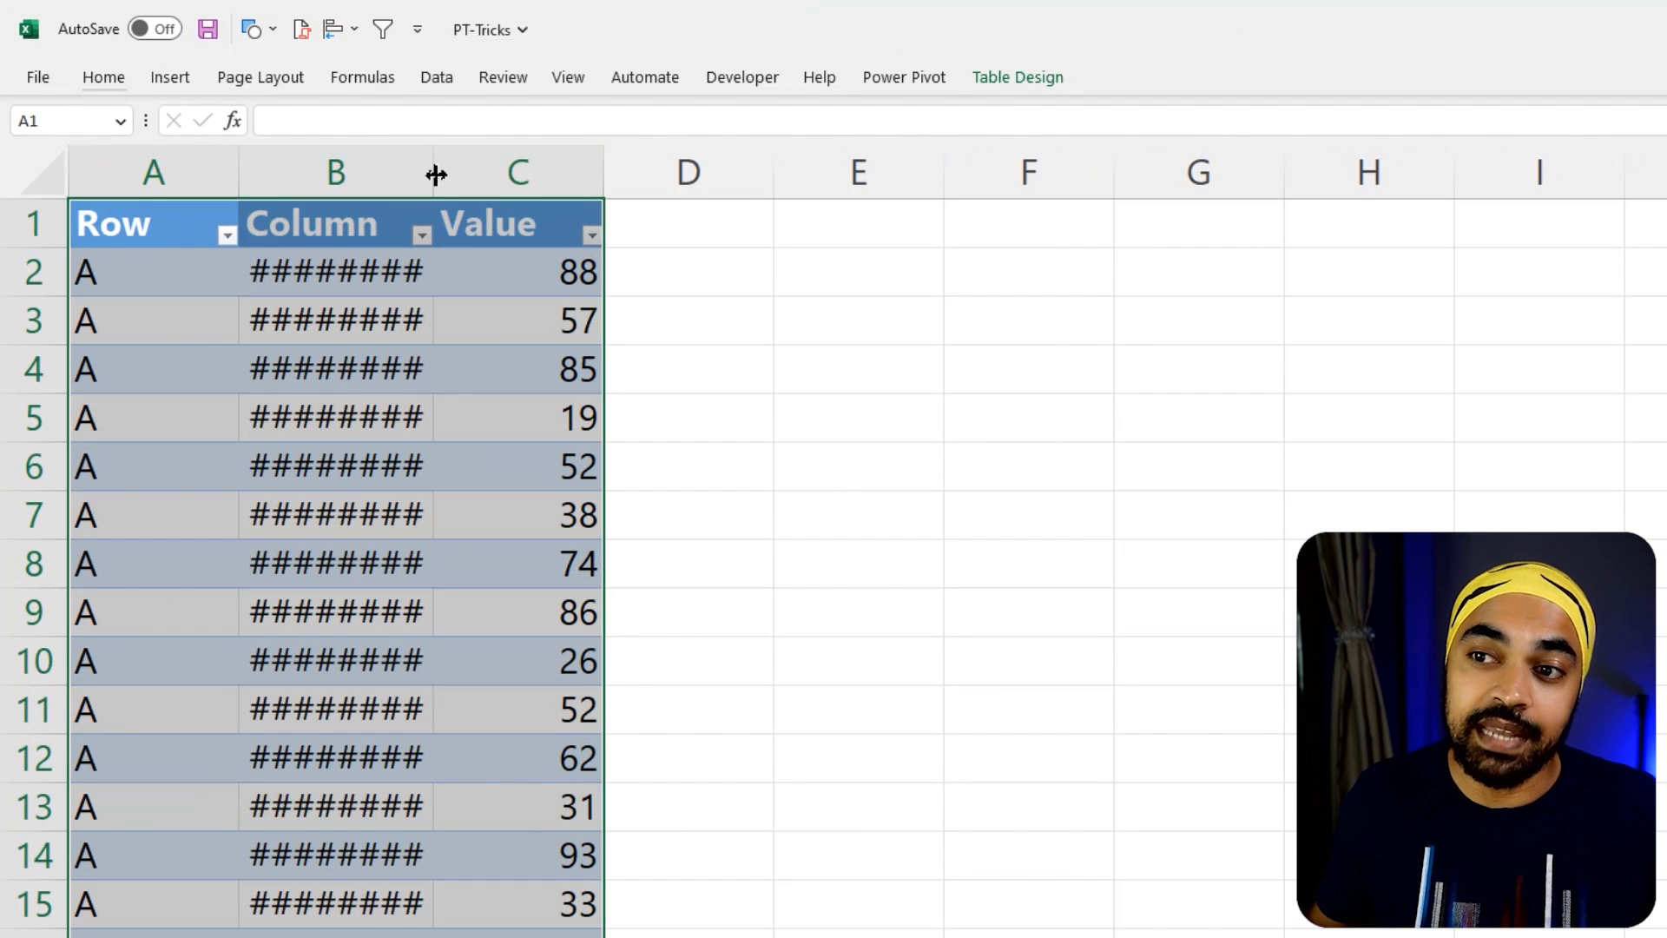
pyautogui.doubleClick(436, 174)
pyautogui.click(126, 226)
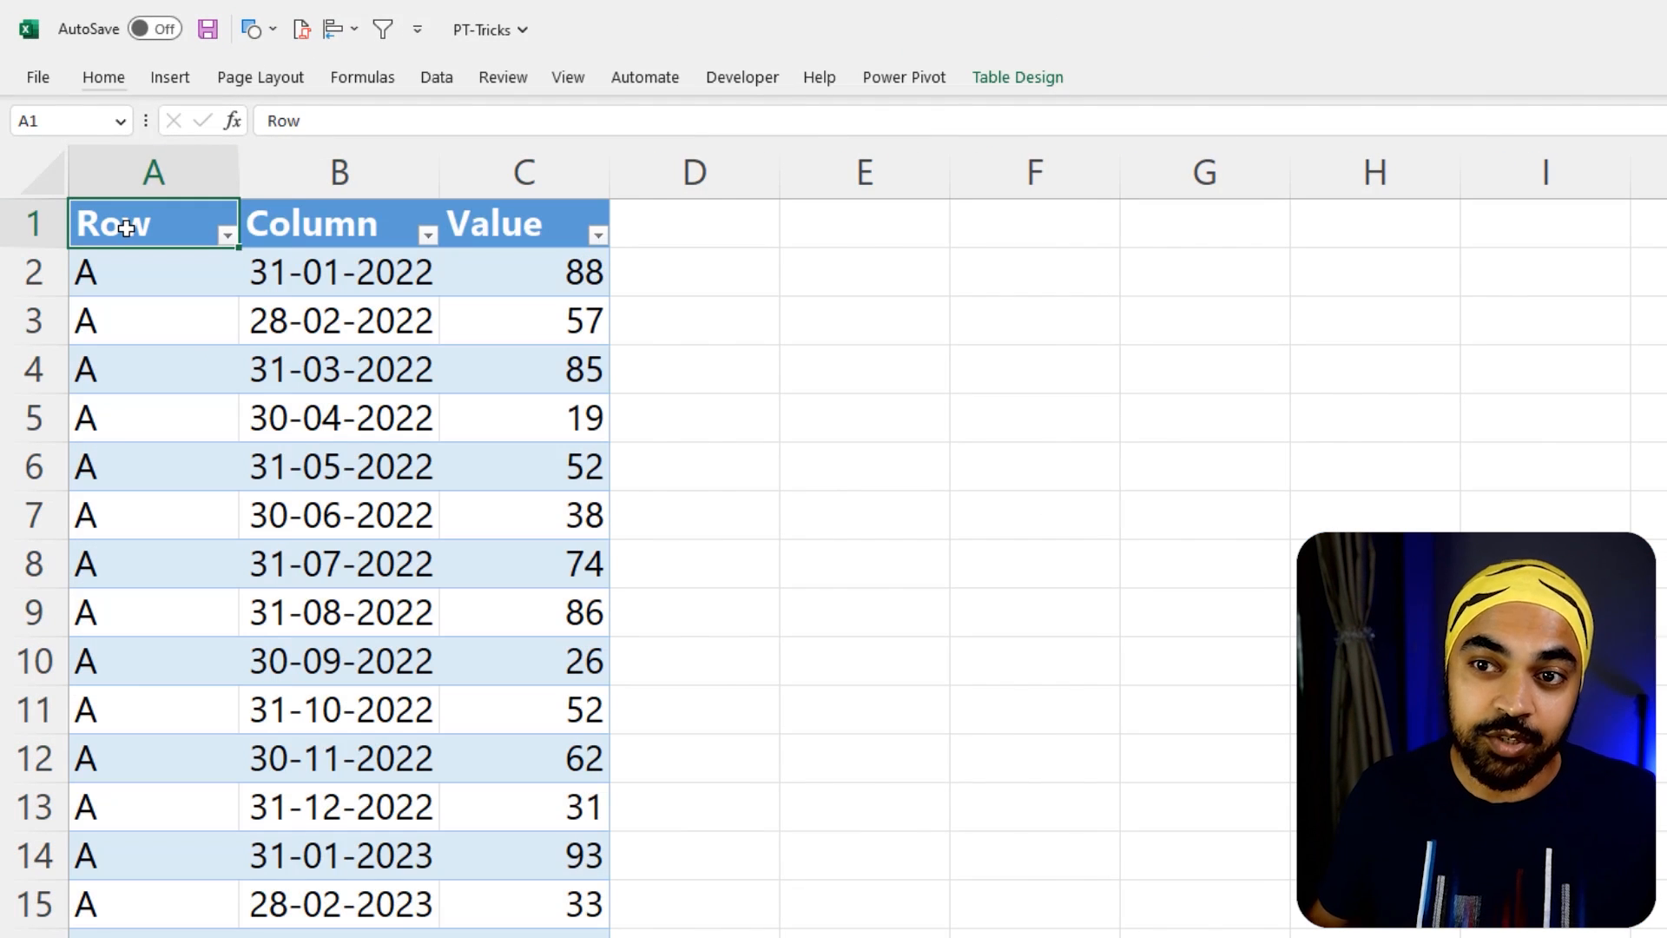
pyautogui.write('Prod')
pyautogui.press('Tab')
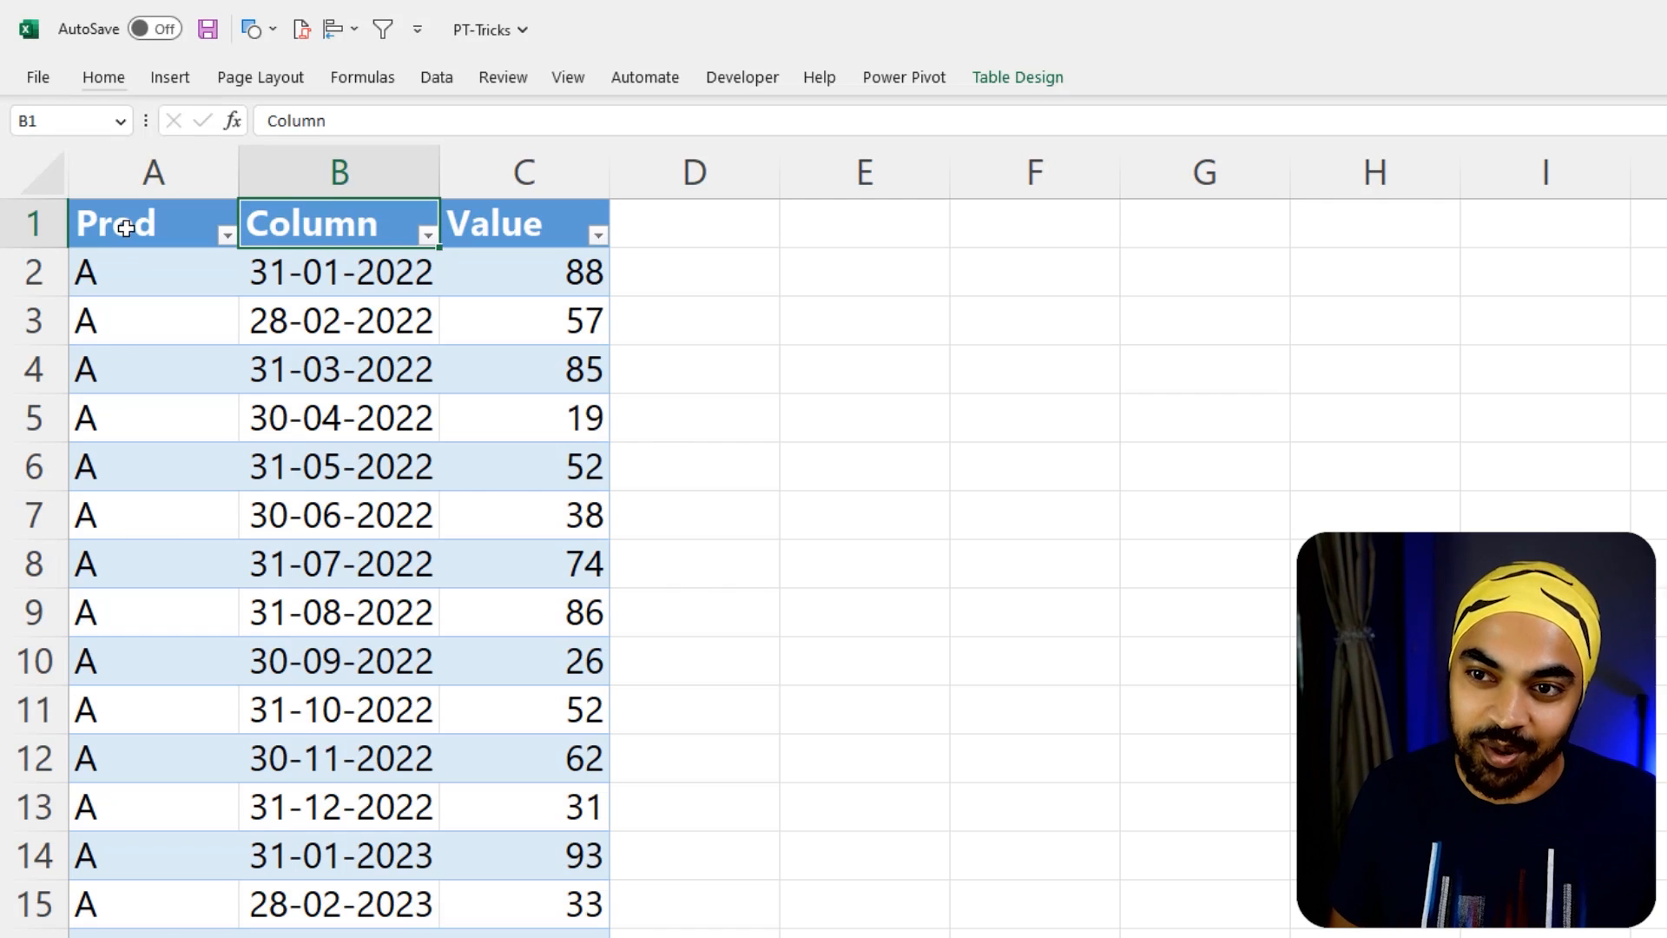
pyautogui.write('Month')
pyautogui.press('Tab')
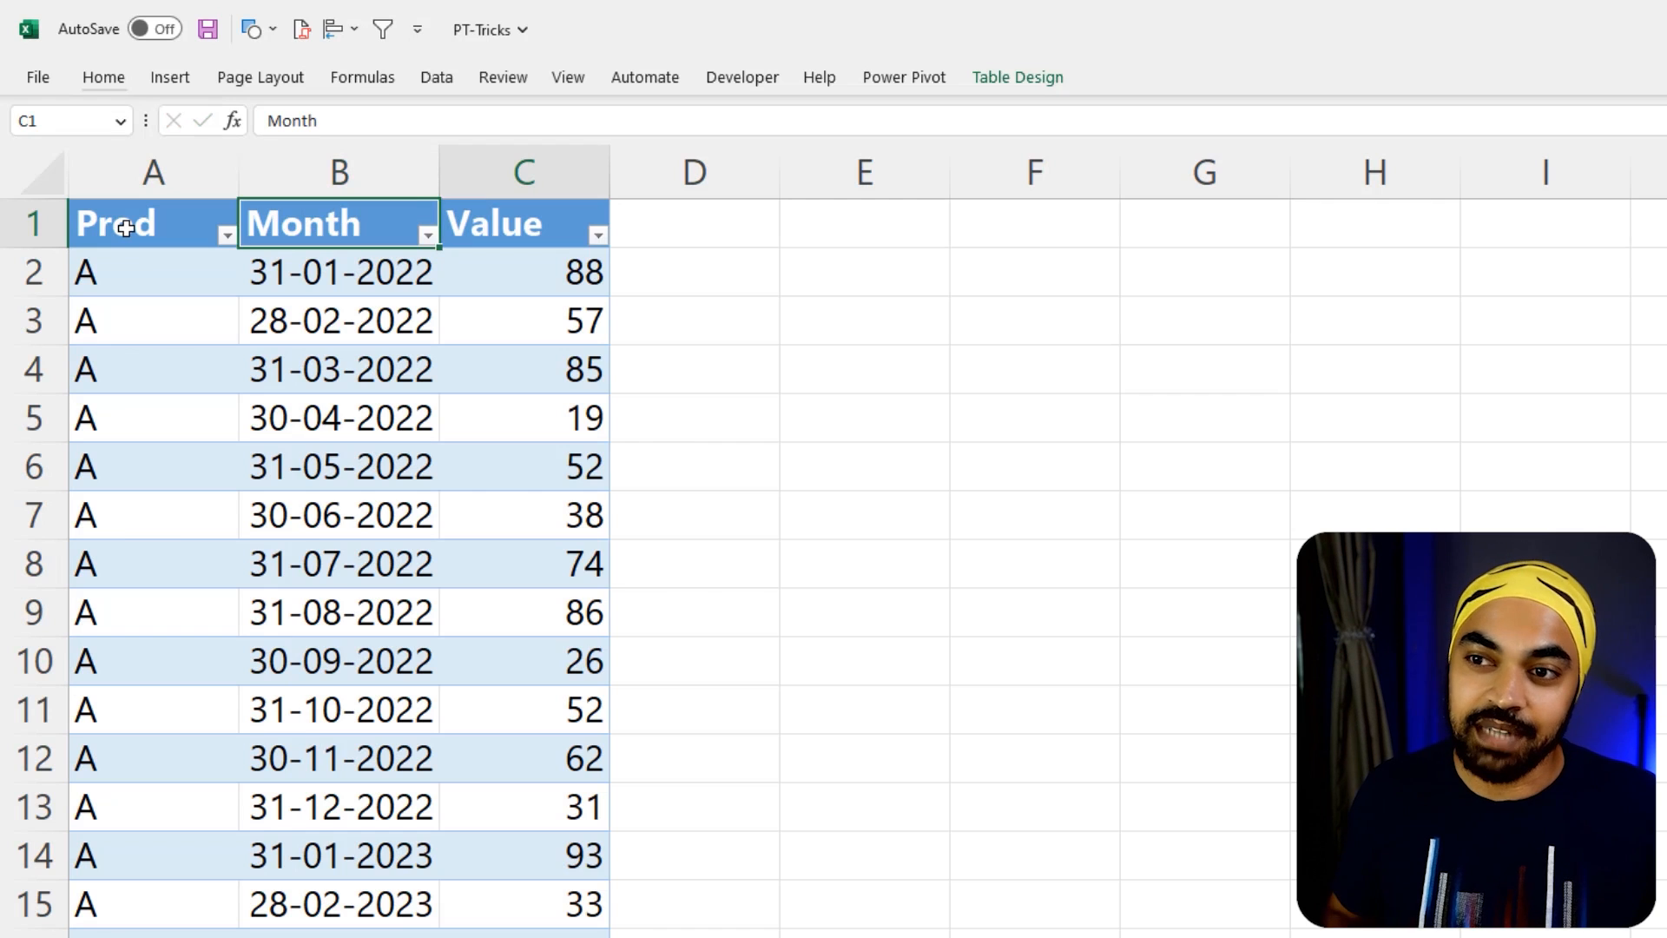
pyautogui.write('Units')
pyautogui.press('Return')
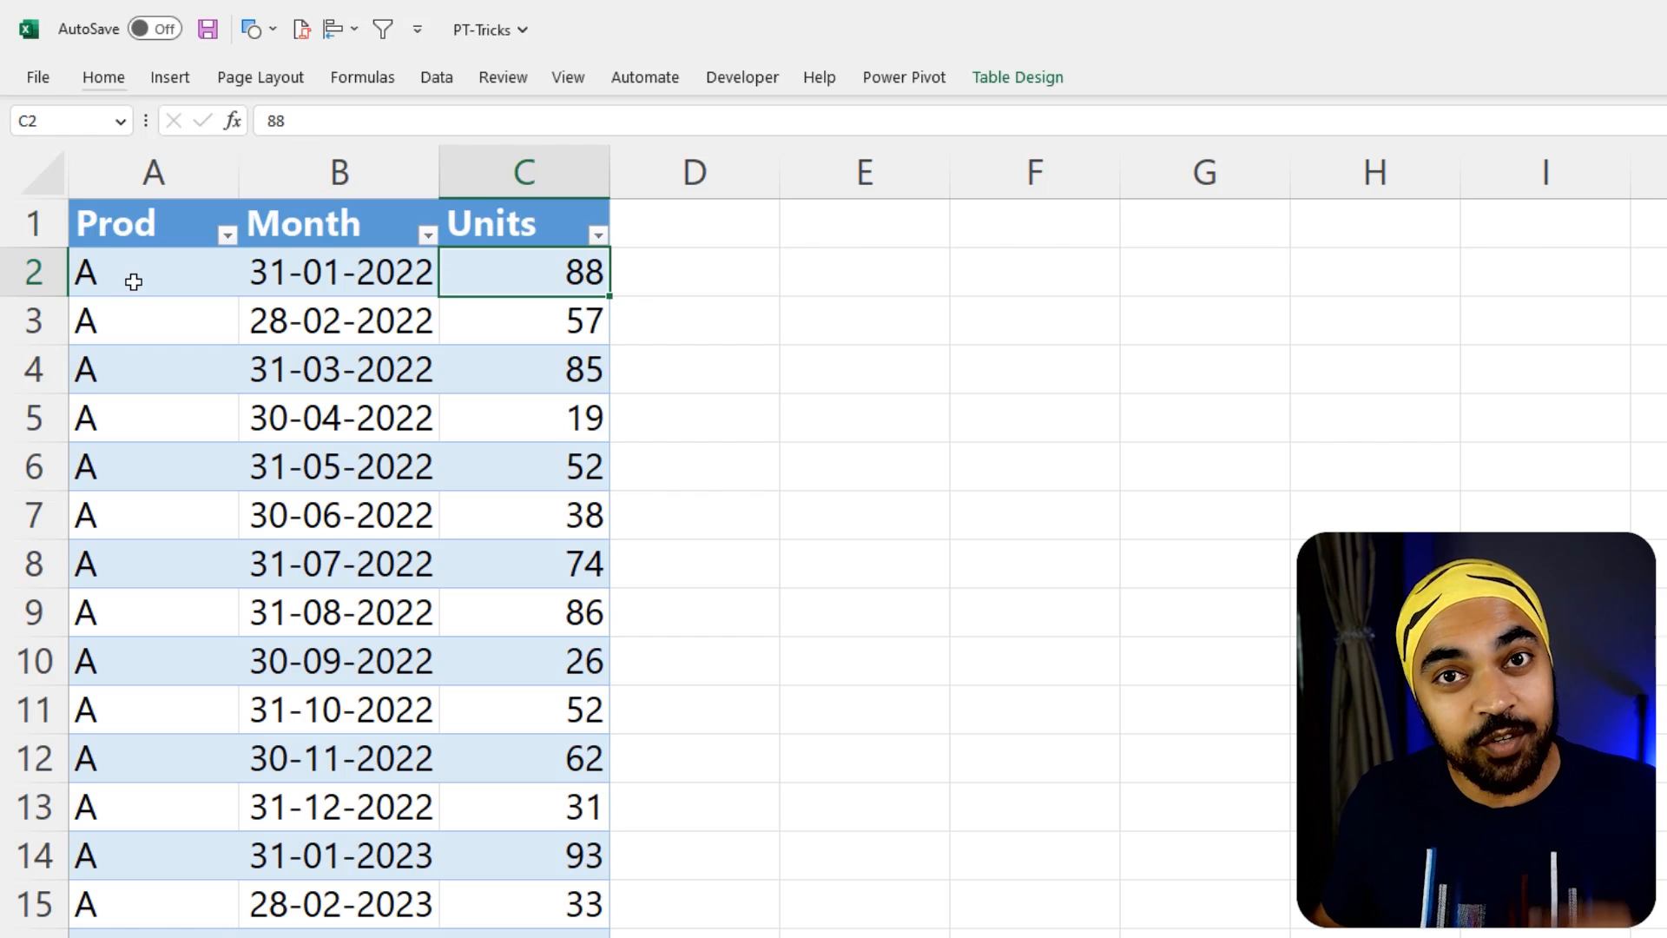
pyautogui.moveTo(133, 223); pyautogui.dragTo(514, 700)
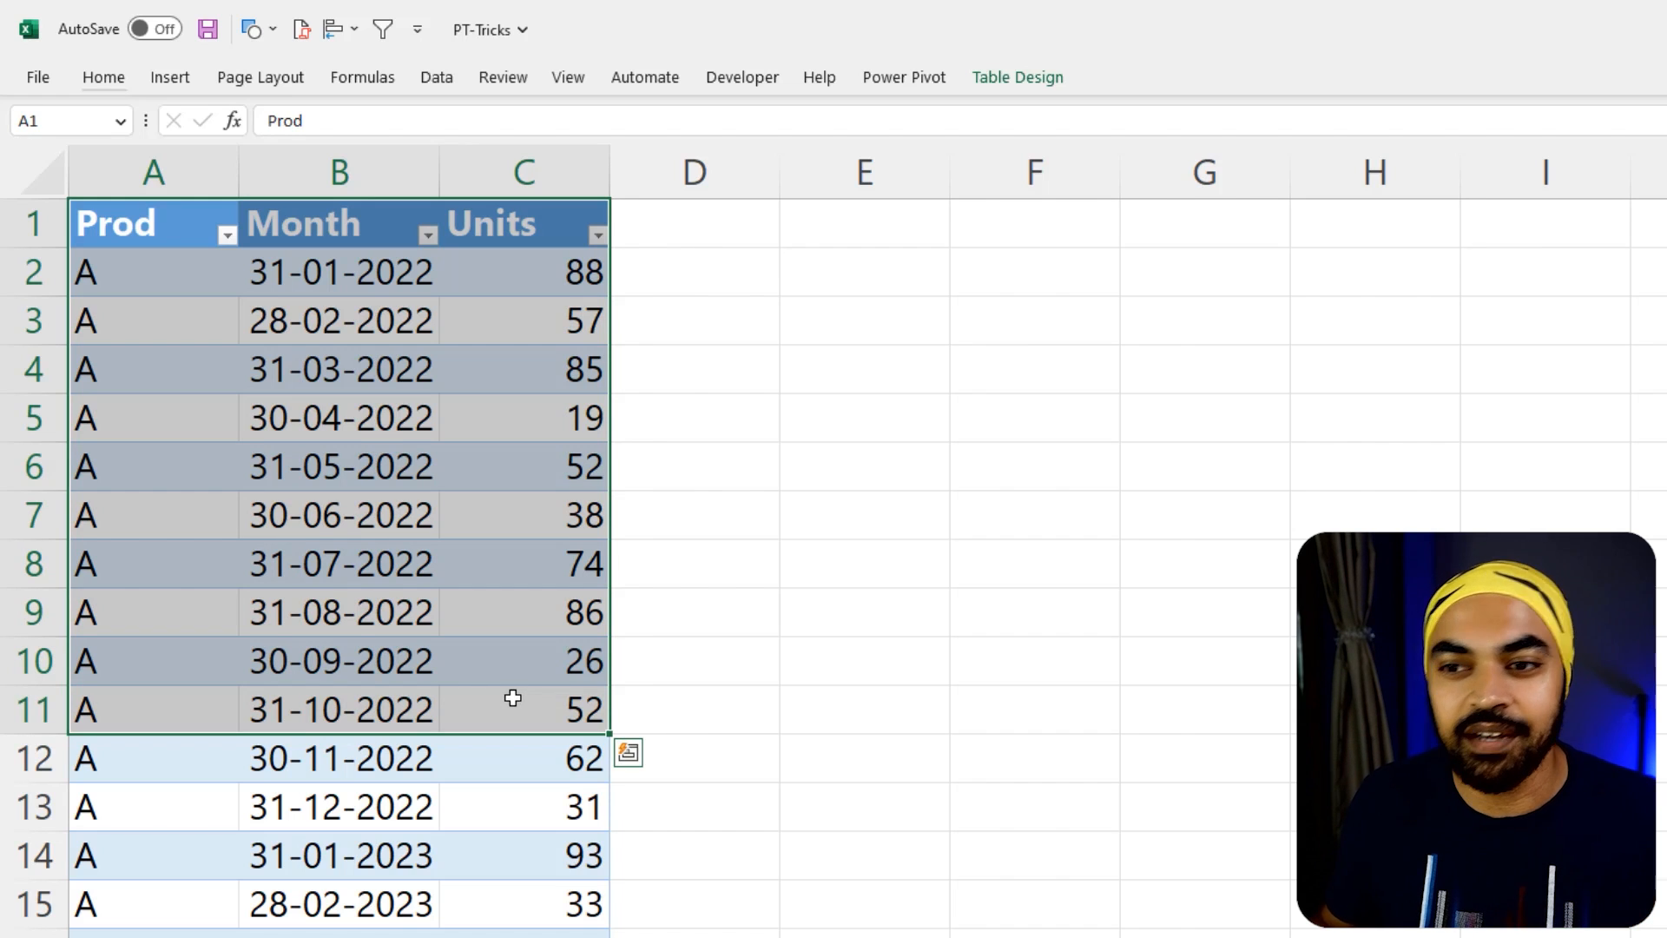
pyautogui.moveTo(116, 416); pyautogui.dragTo(538, 431)
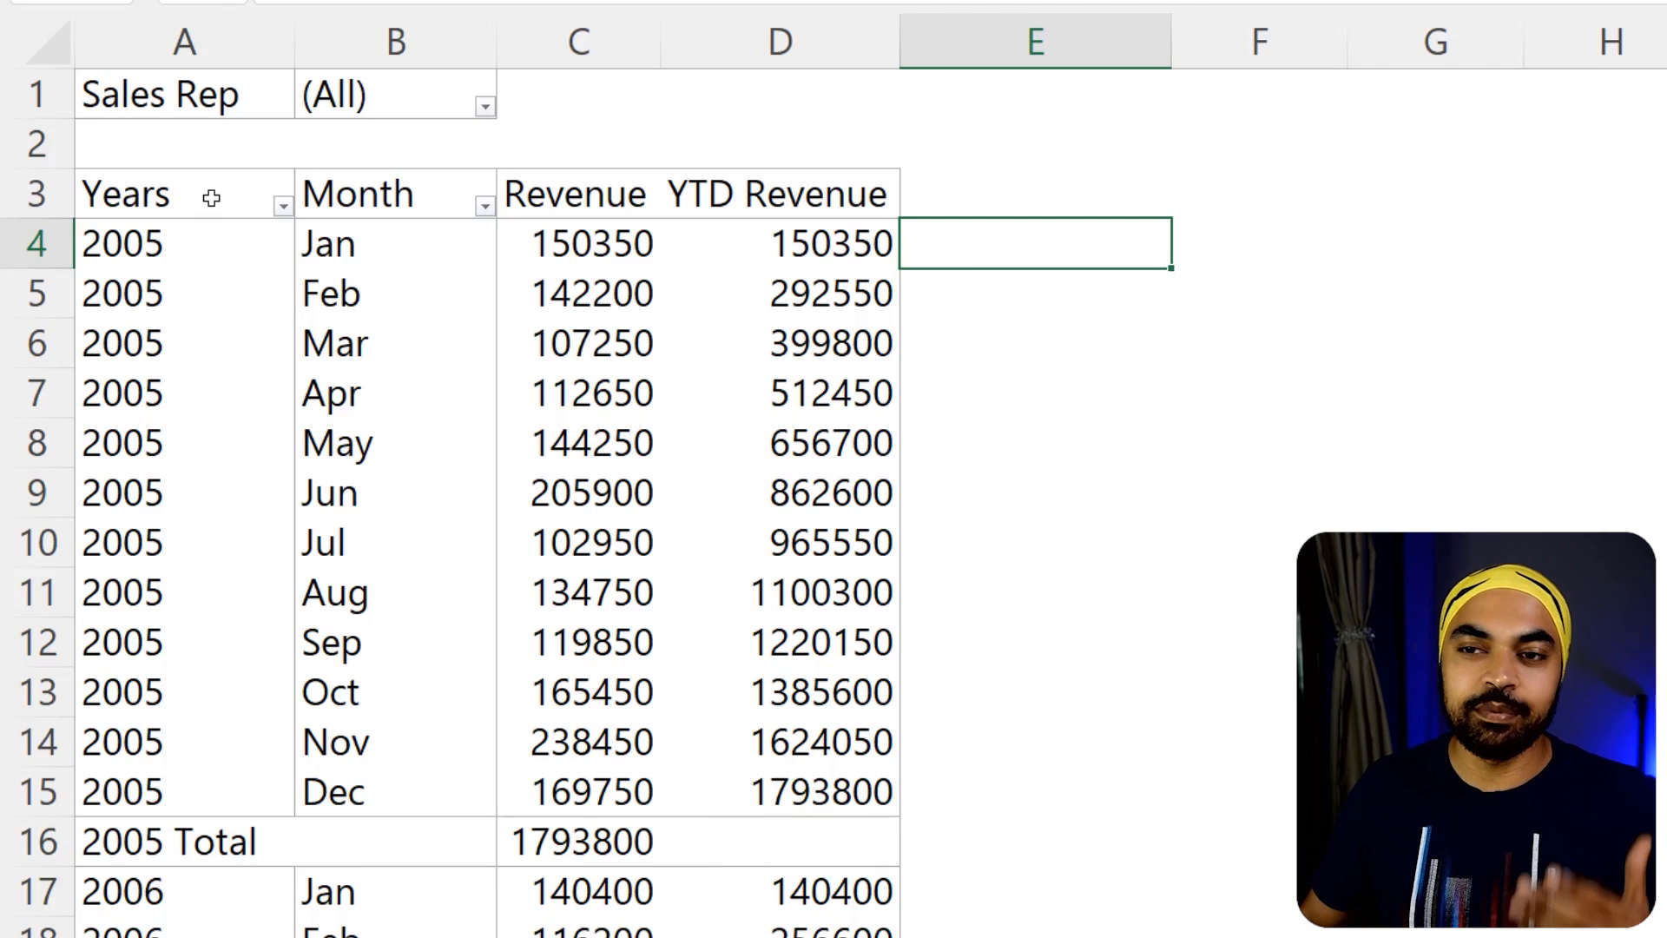
# Examine the Years, Month, Revenue and YTD Revenue columns of the sales PivotTable together with its field list
pyautogui.moveTo(211, 198); pyautogui.dragTo(211, 493)
pyautogui.moveTo(402, 191); pyautogui.dragTo(402, 394)
pyautogui.moveTo(600, 197); pyautogui.dragTo(599, 443)
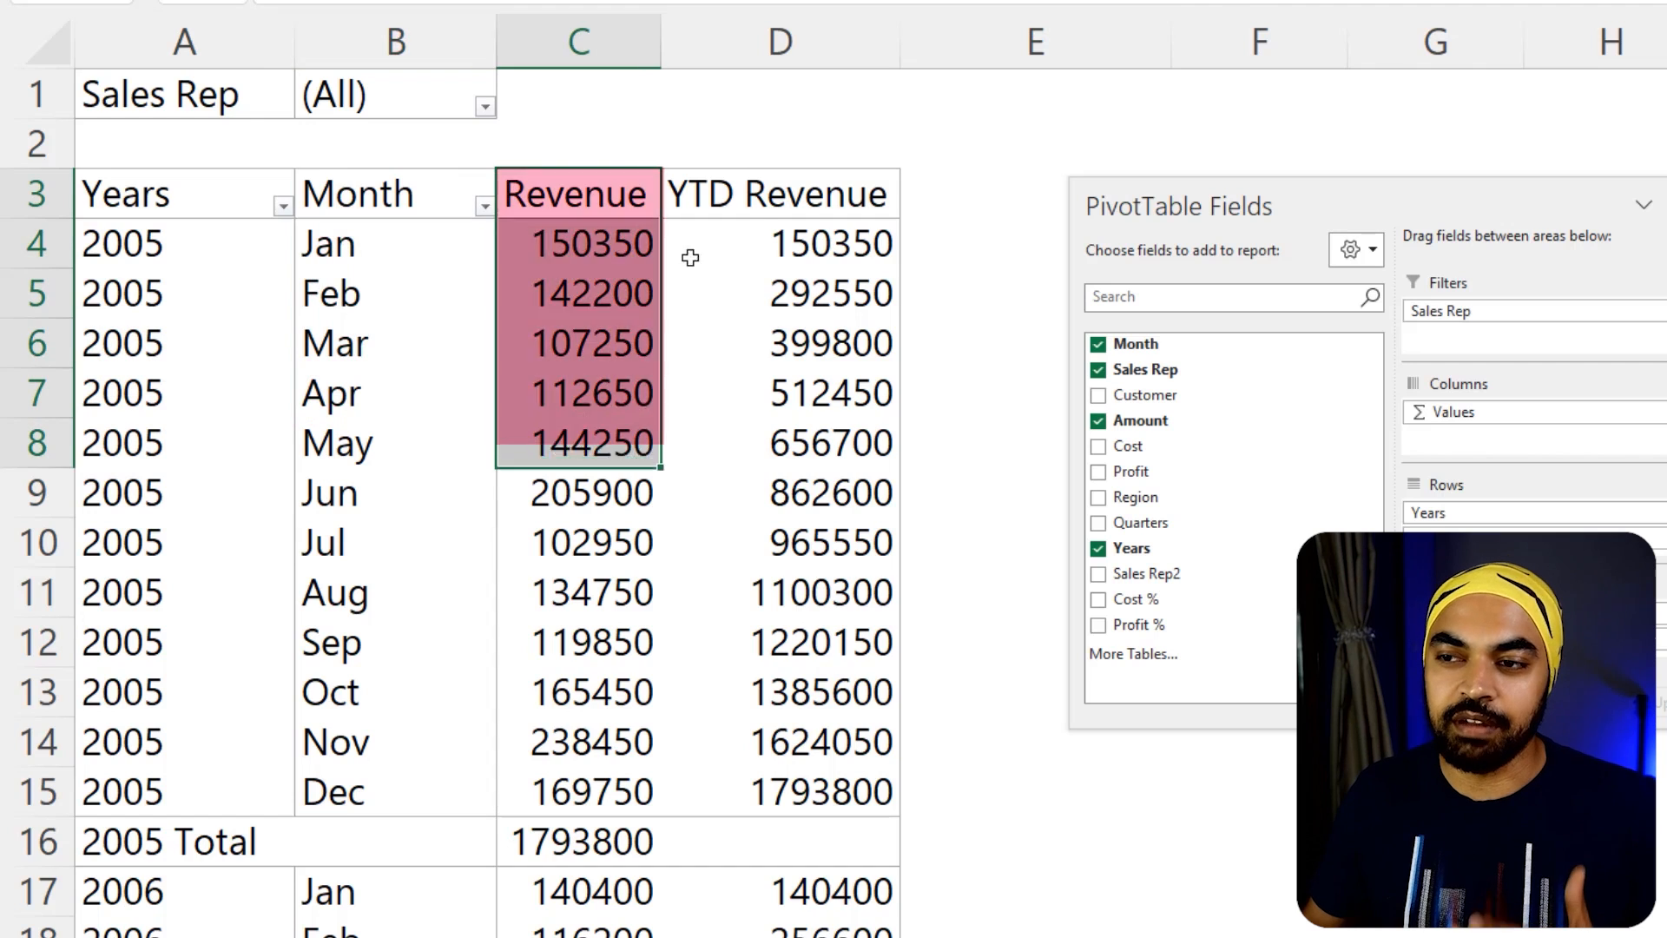
pyautogui.moveTo(792, 175); pyautogui.dragTo(800, 434)
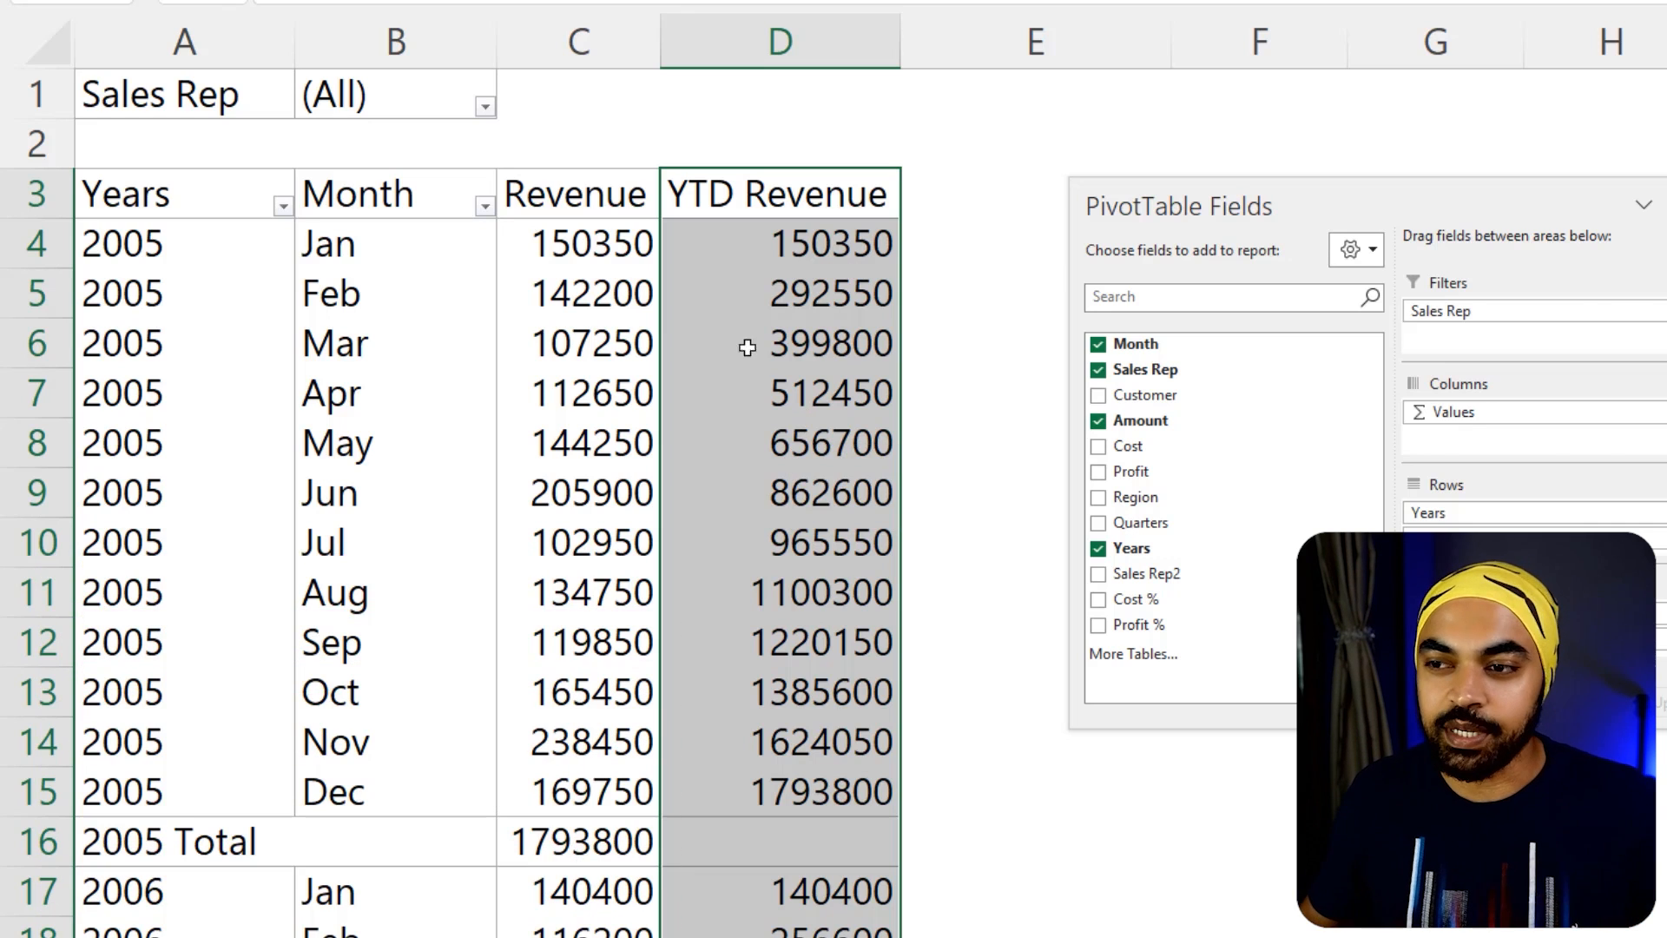
pyautogui.click(669, 385)
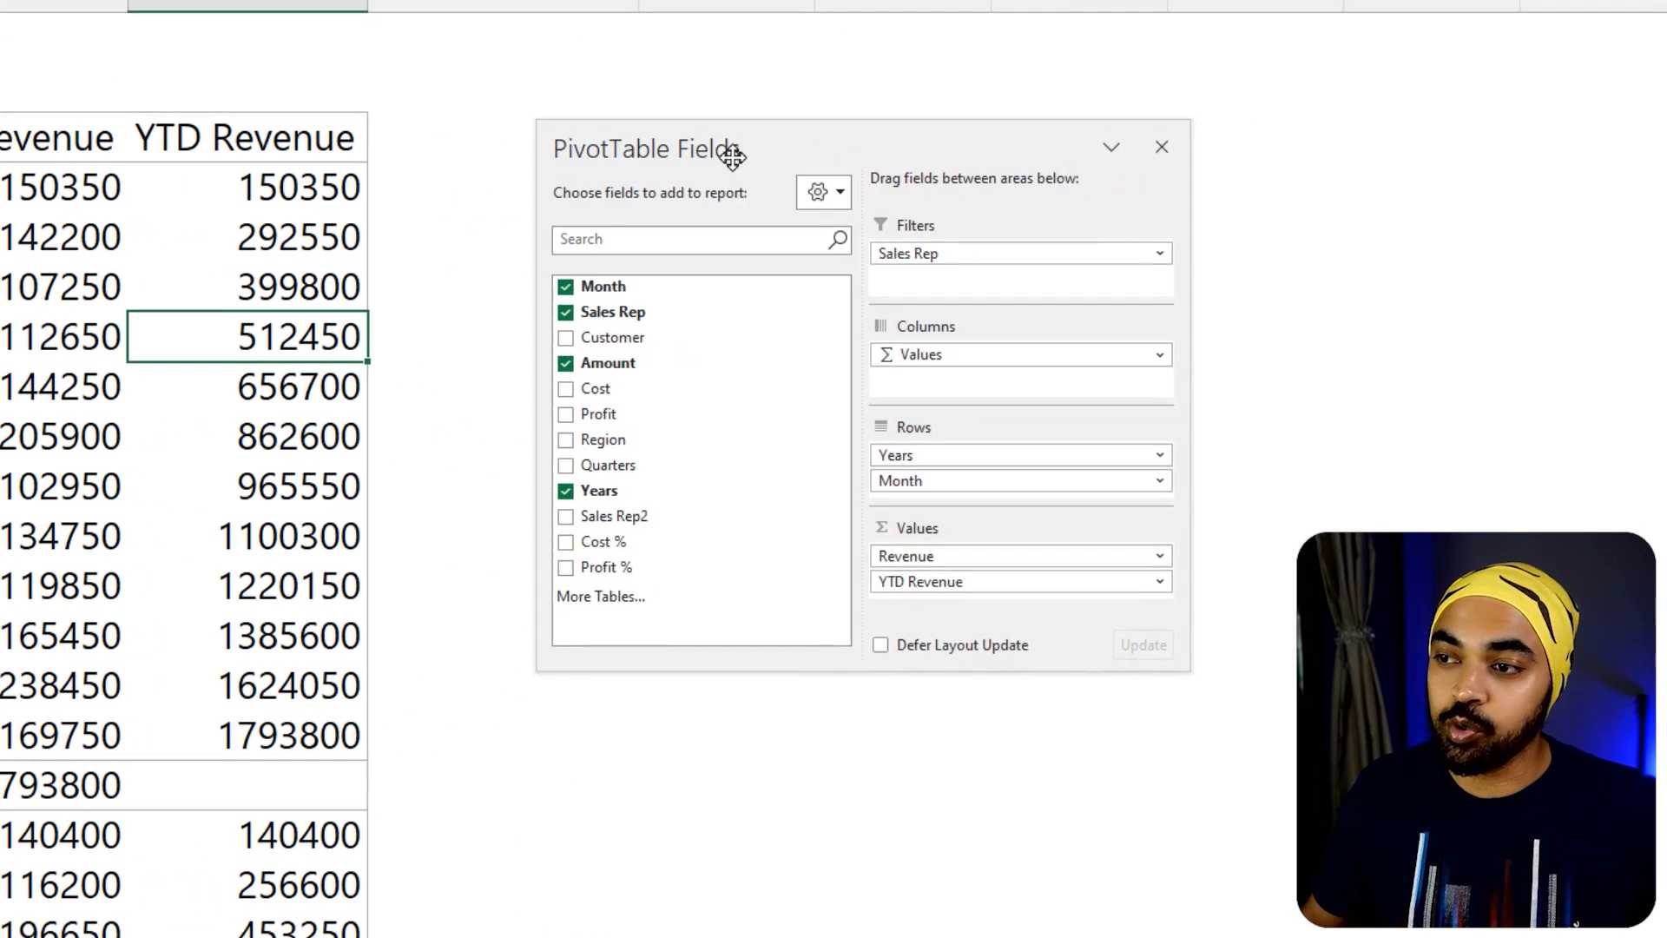
pyautogui.moveTo(732, 156); pyautogui.dragTo(711, 134)
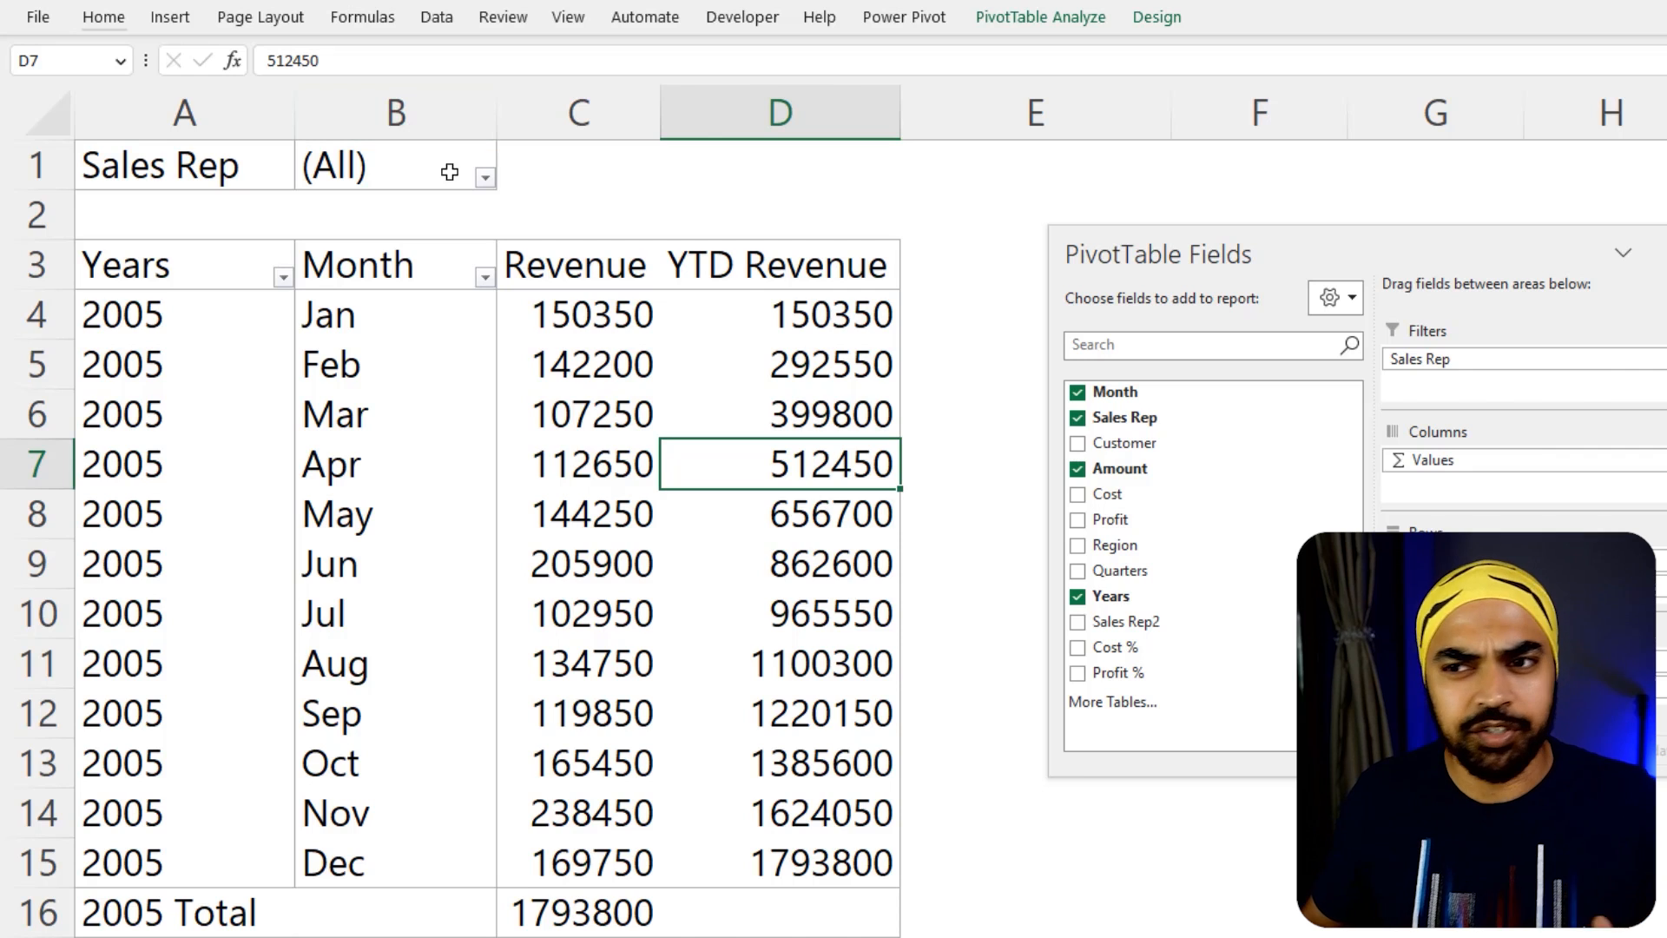
# Filter the PivotTable's Sales Rep report filter to the third rep in the list
pyautogui.click(484, 177)
pyautogui.click(271, 305)
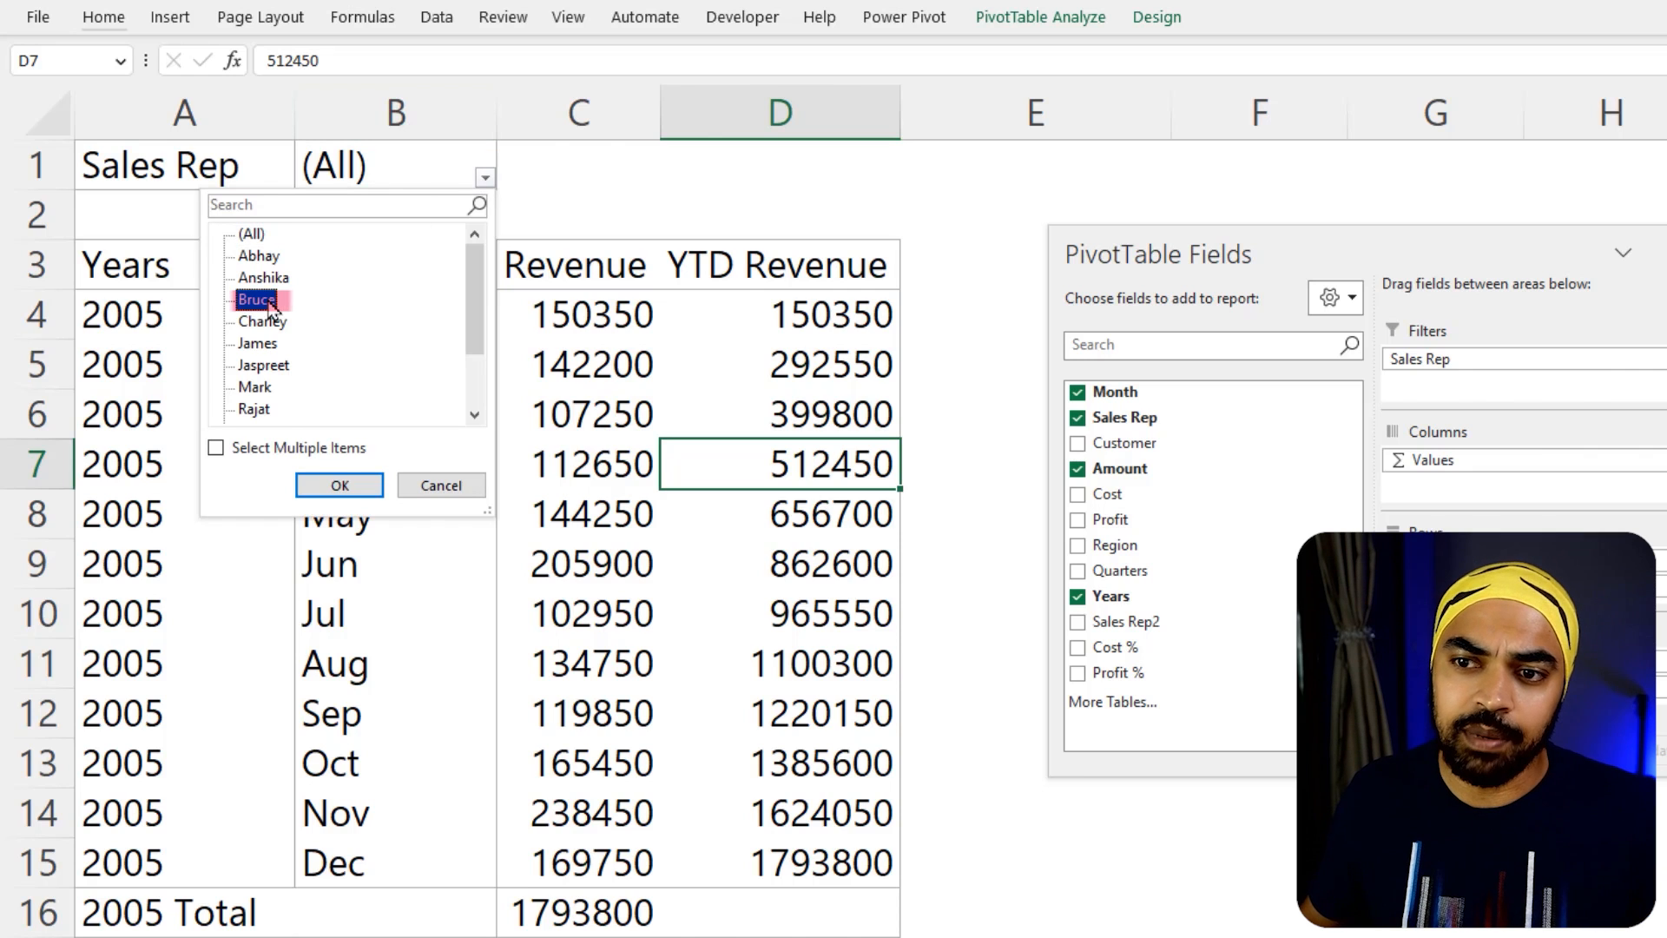
pyautogui.click(337, 483)
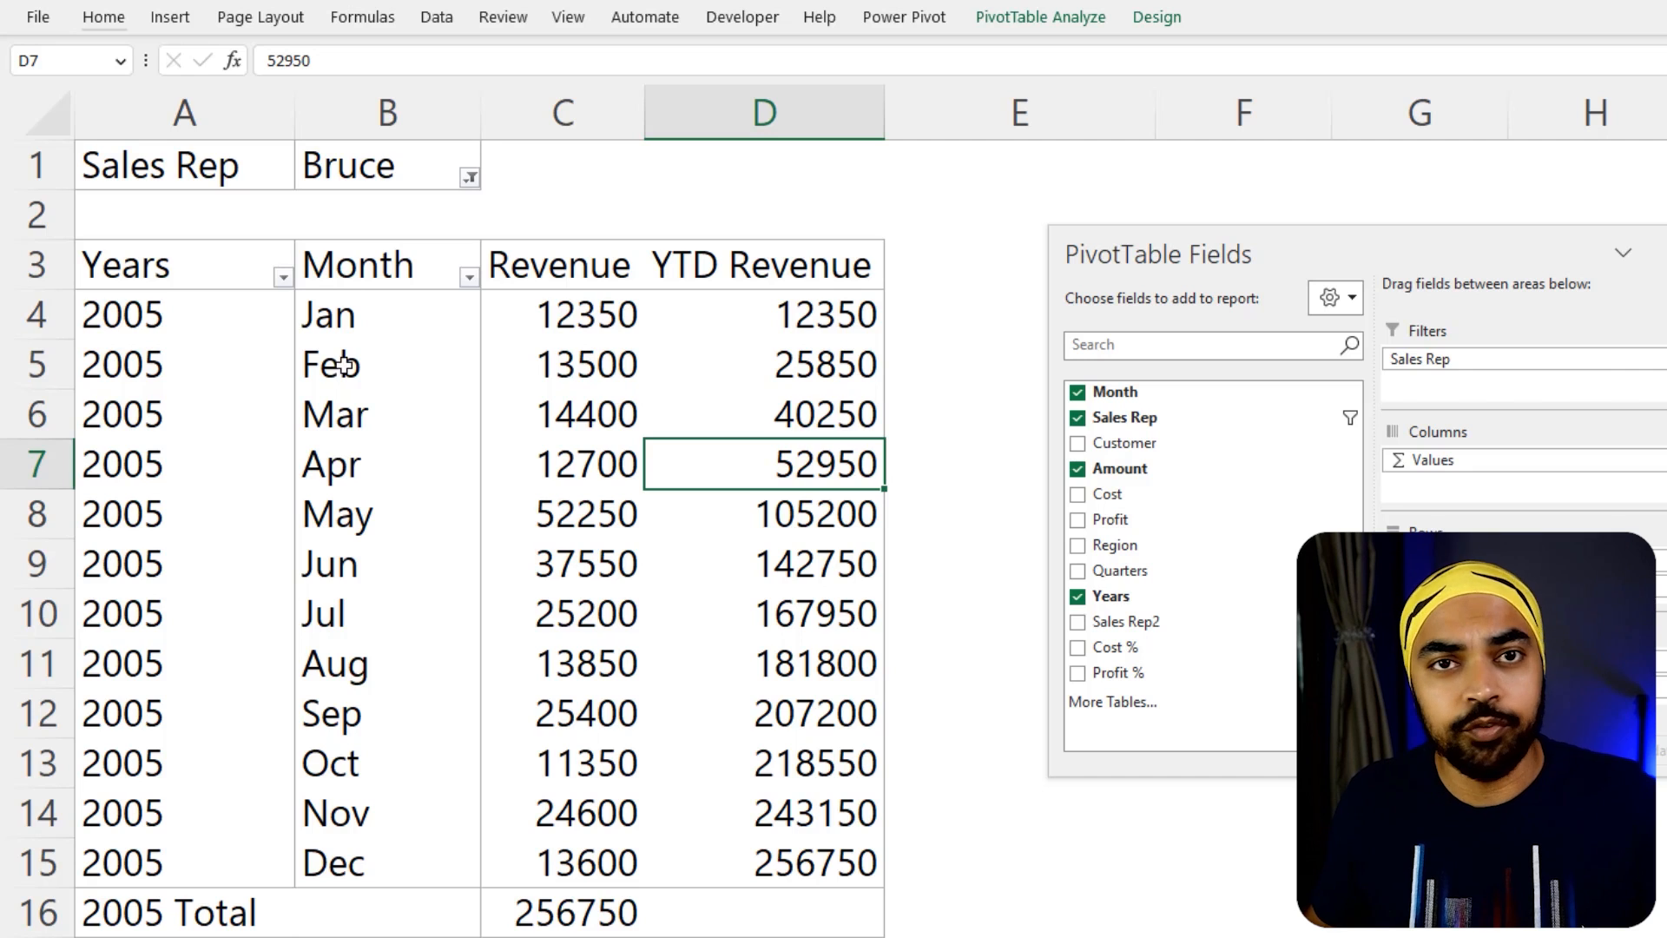
pyautogui.click(470, 179)
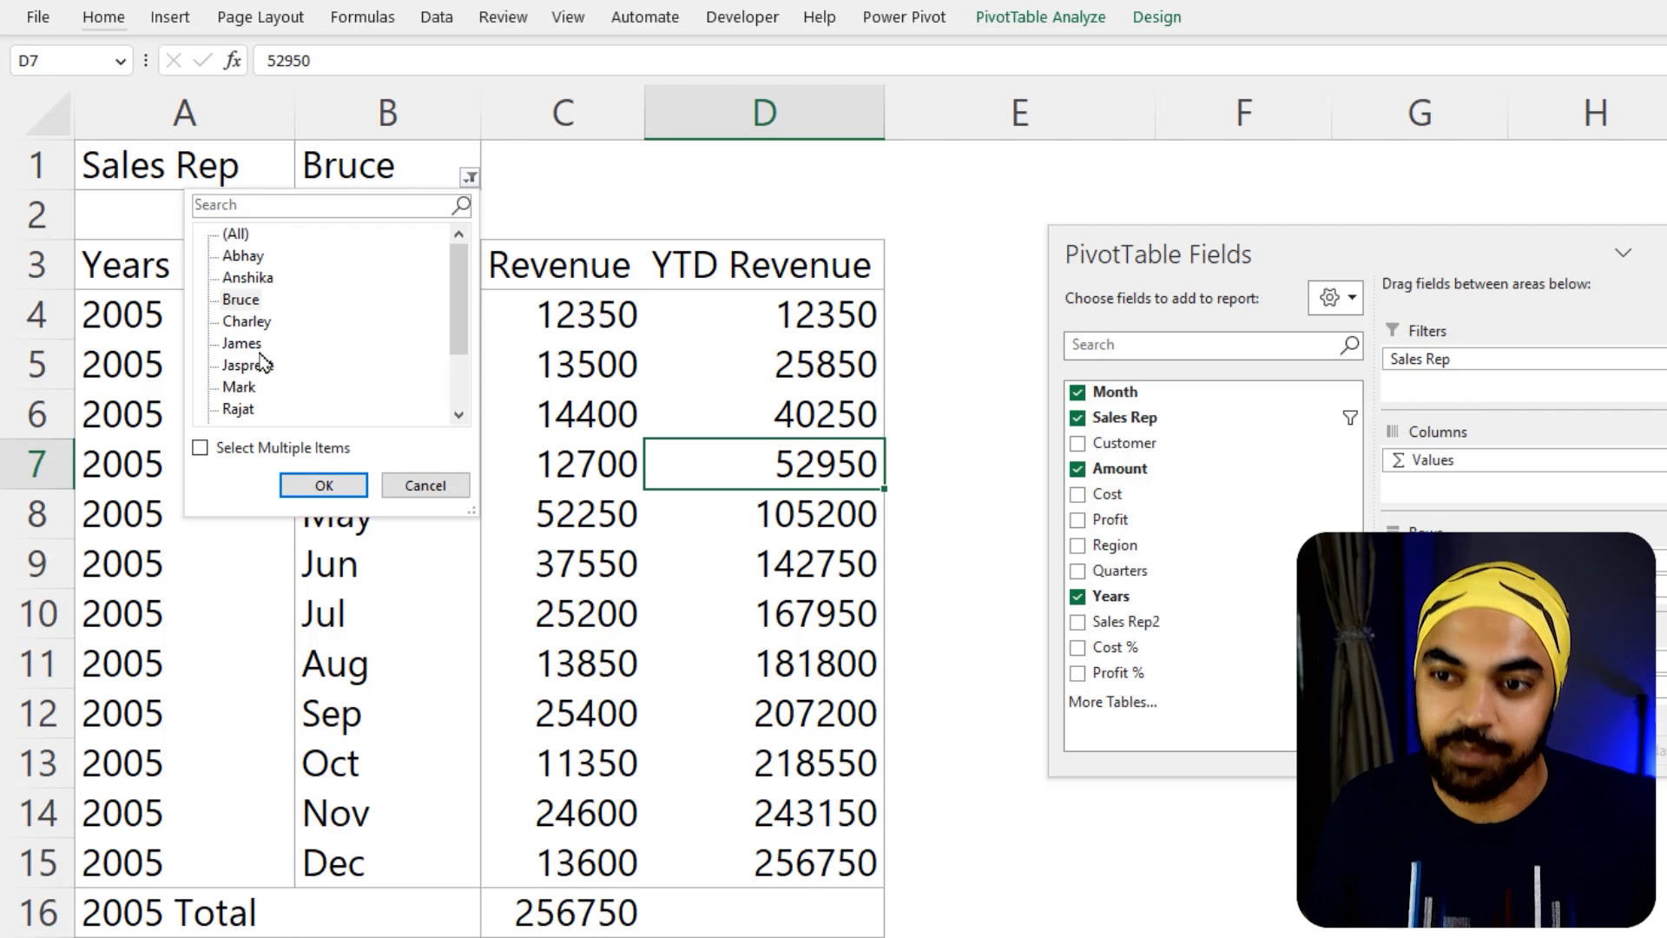
pyautogui.press('Escape')
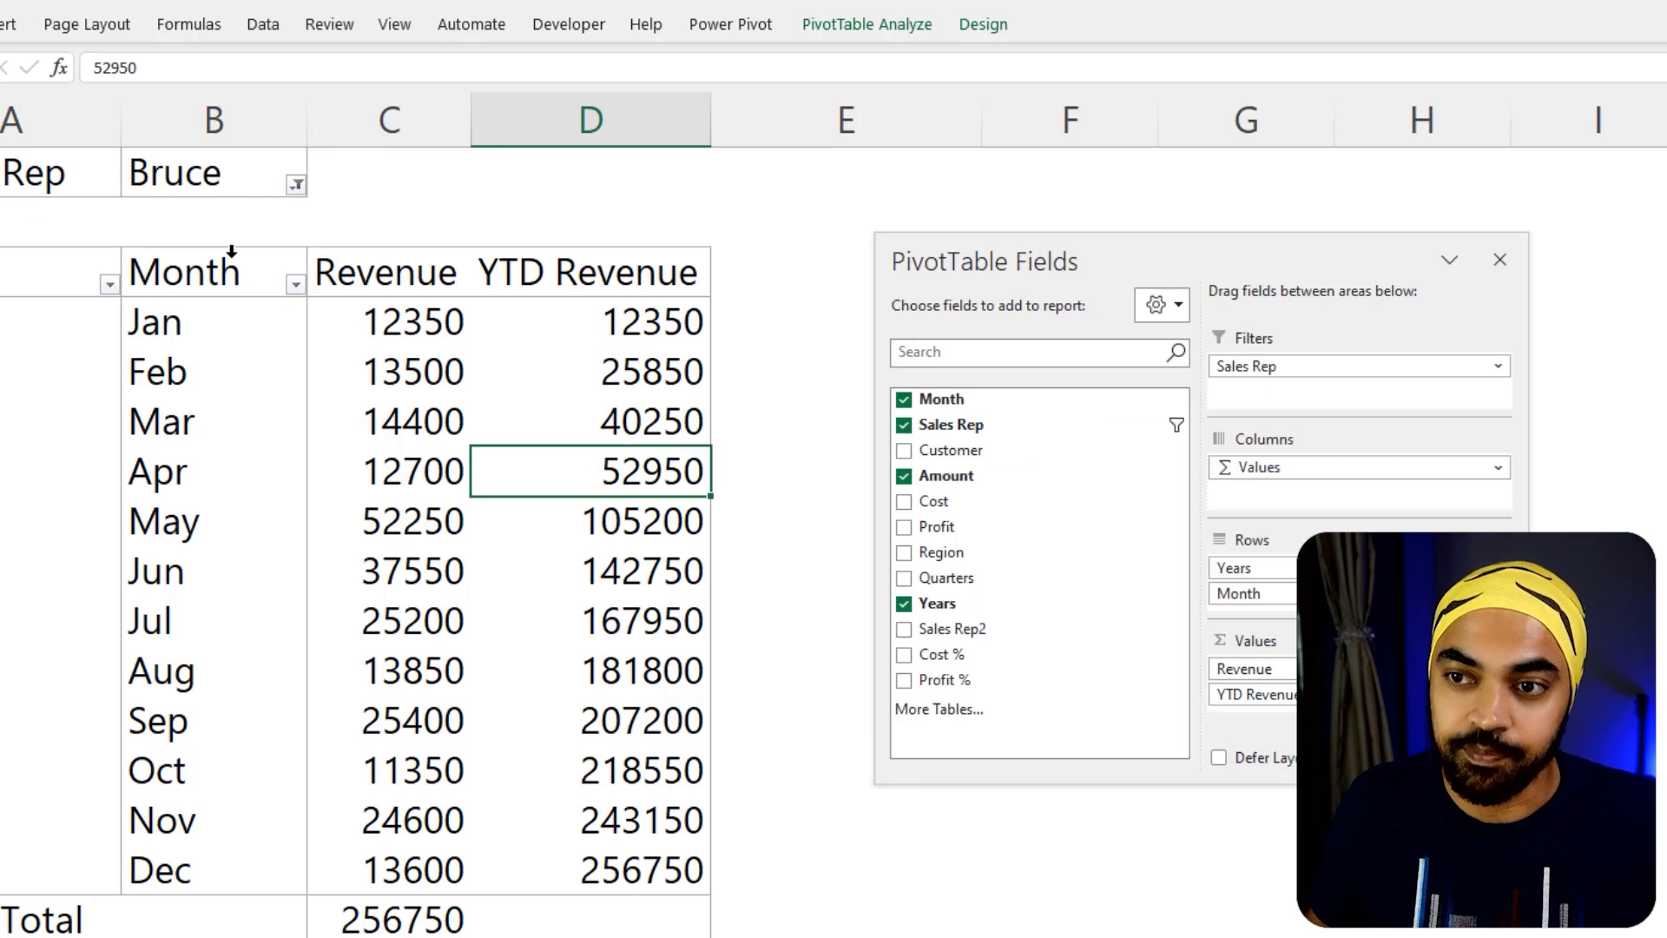
# Create a separate sheet for each Sales Rep with Show Report Filter Pages and look through several of the generated sheets
pyautogui.click(900, 33)
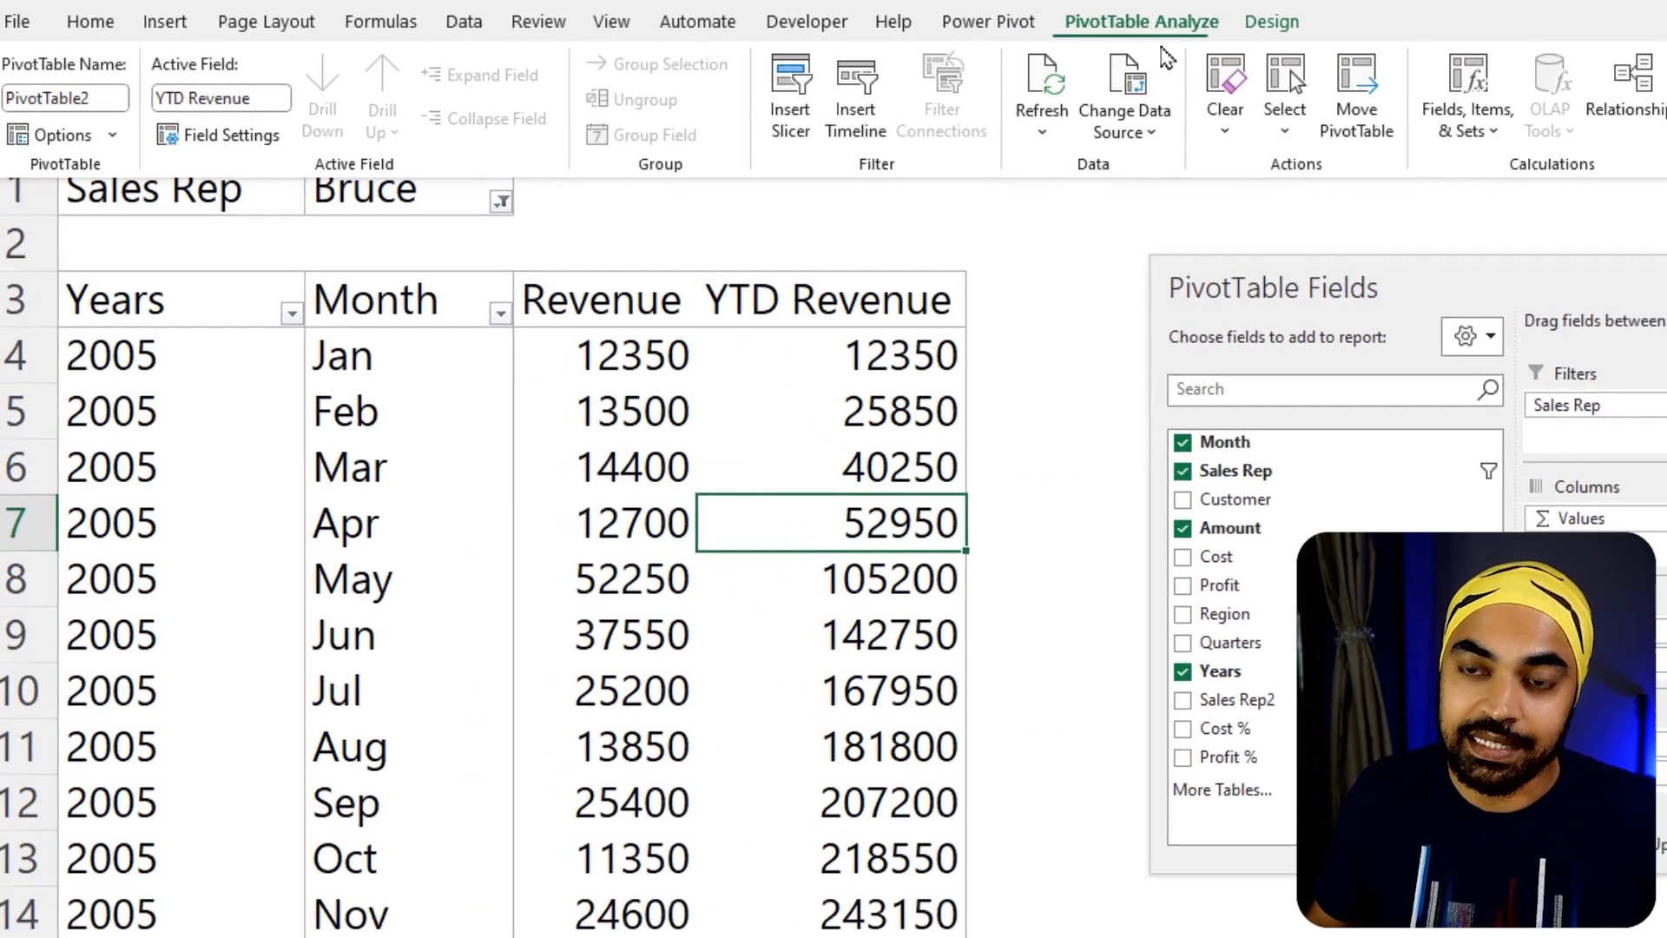
pyautogui.click(111, 135)
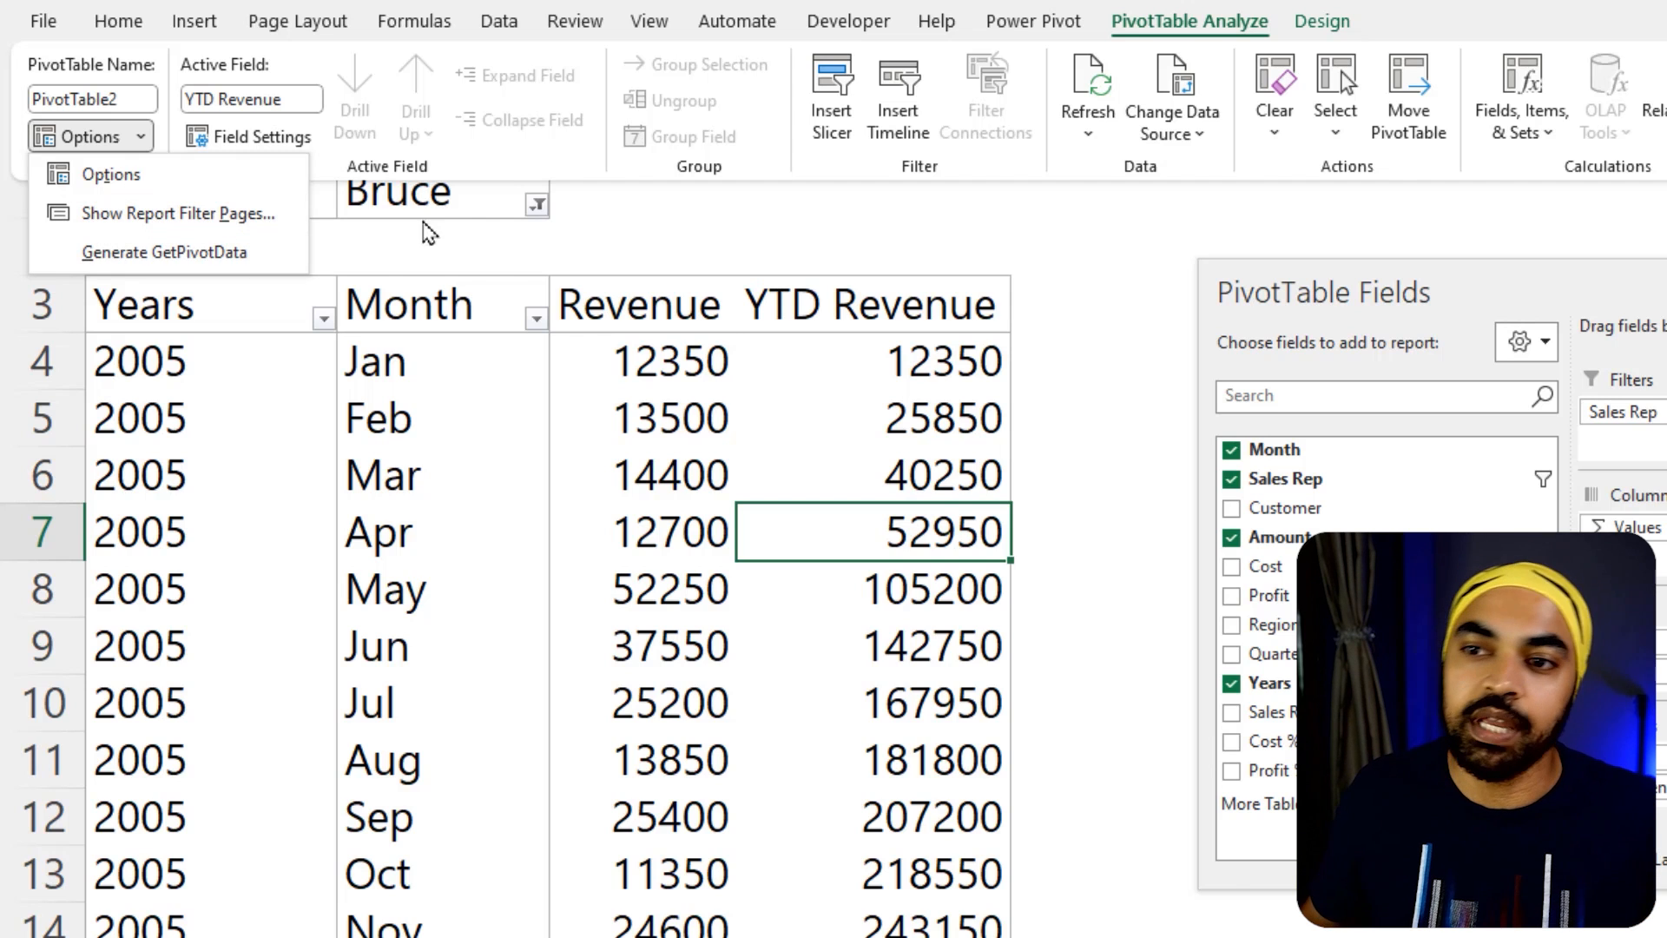
pyautogui.click(185, 215)
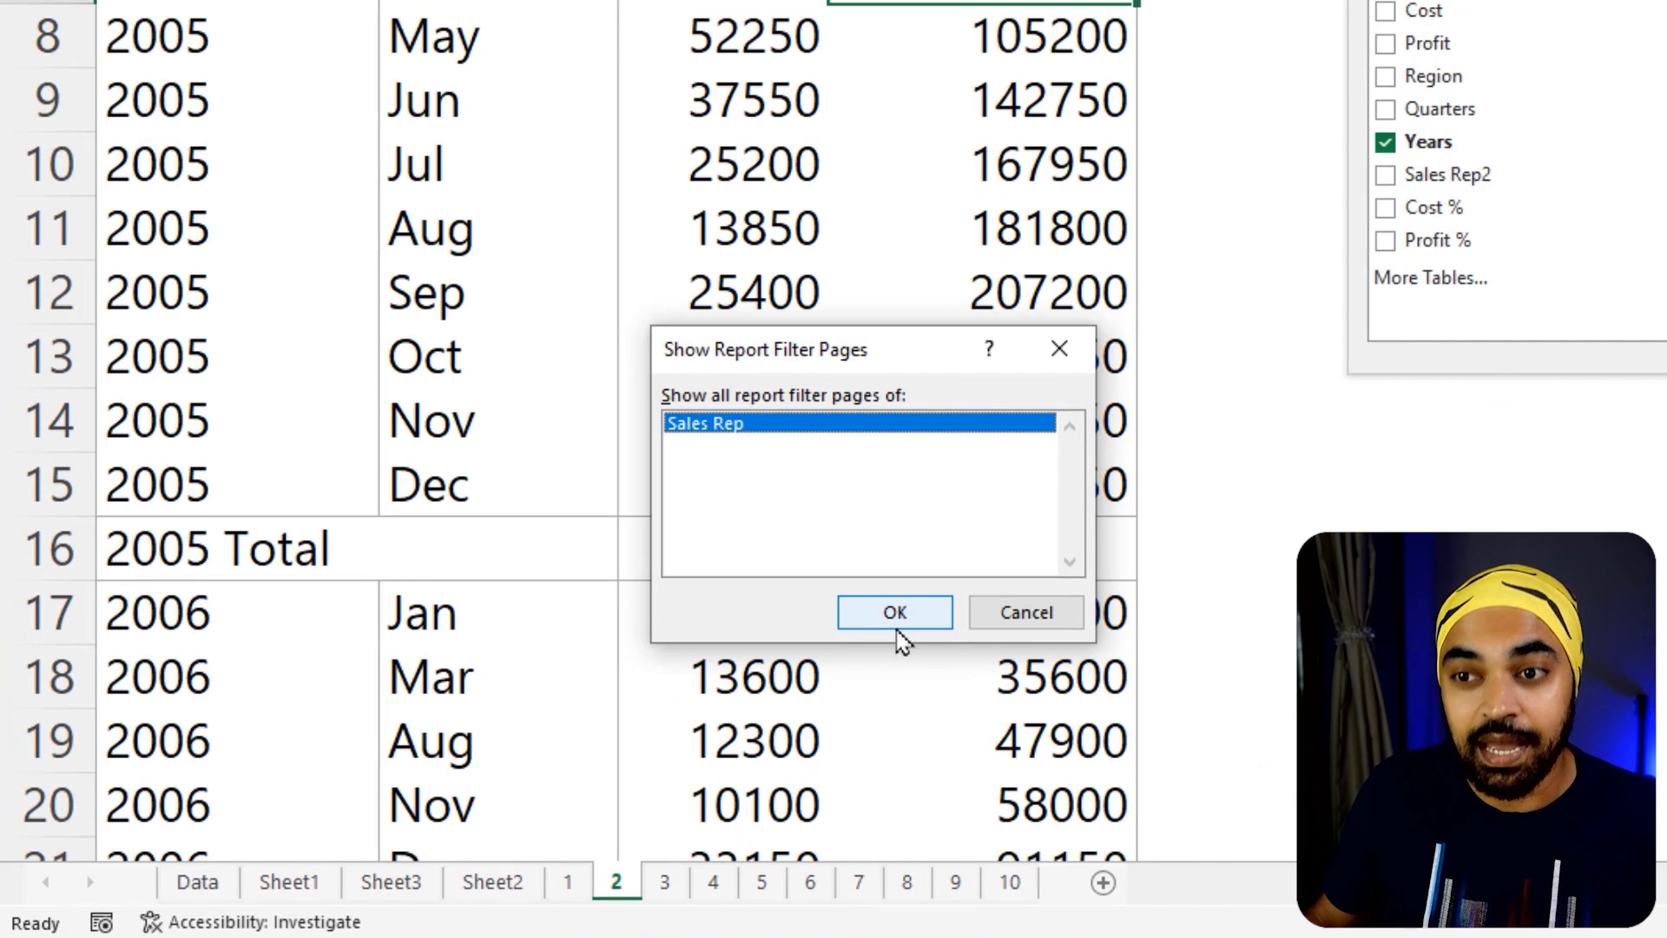
pyautogui.click(897, 627)
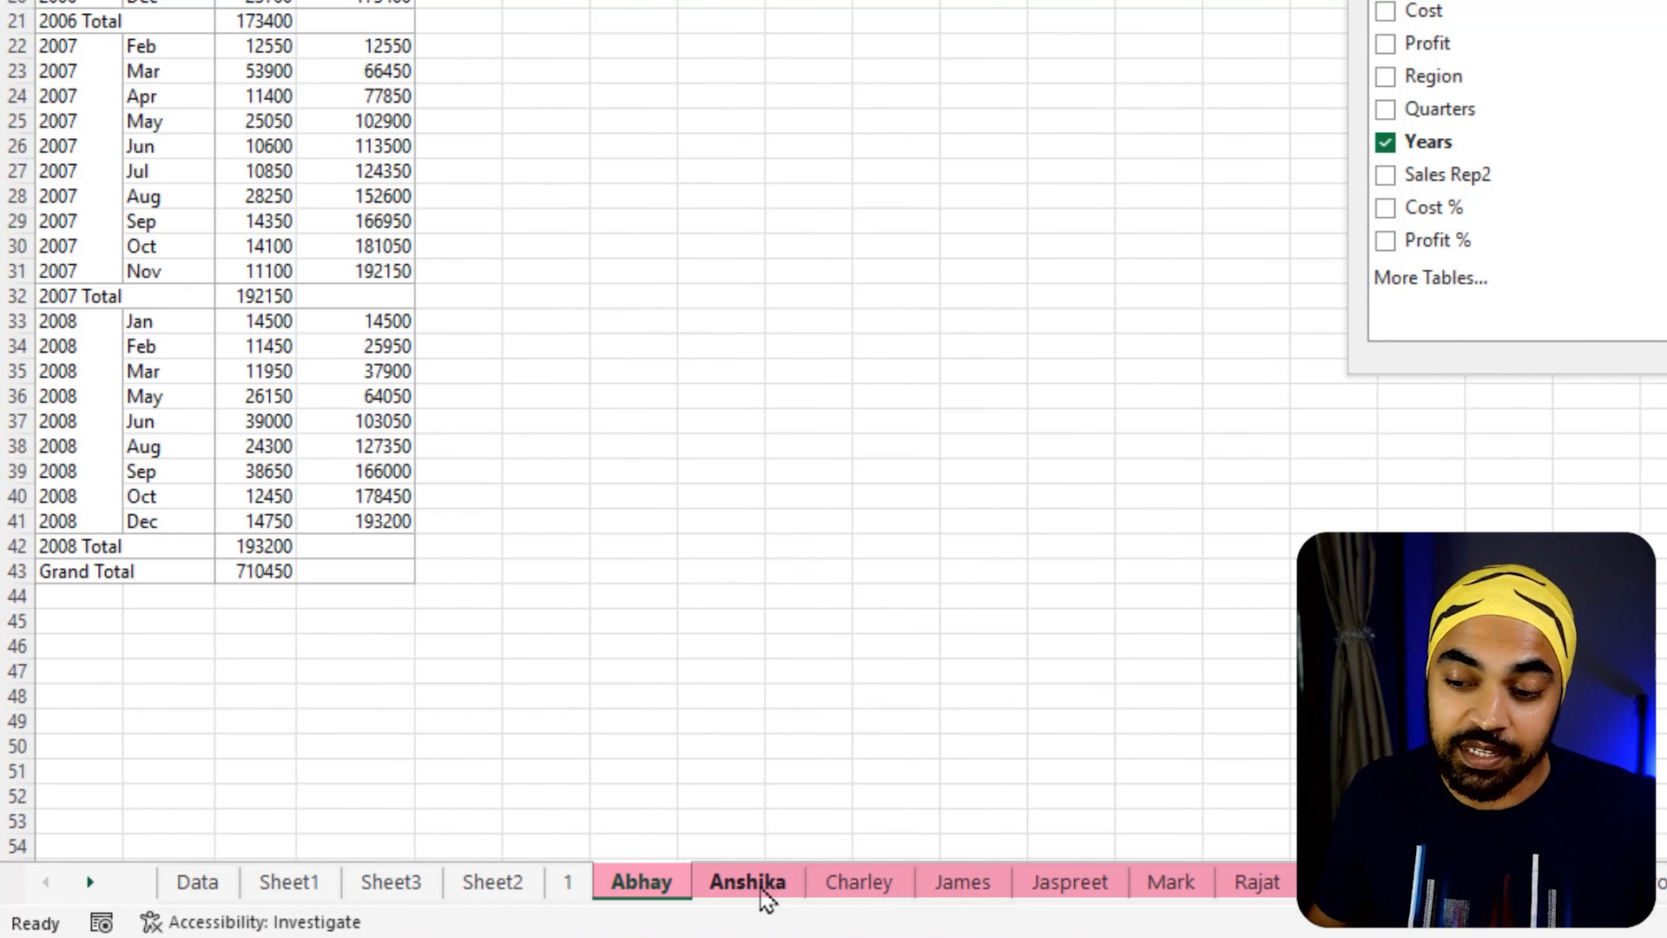
pyautogui.click(756, 894)
pyautogui.click(858, 894)
pyautogui.click(948, 893)
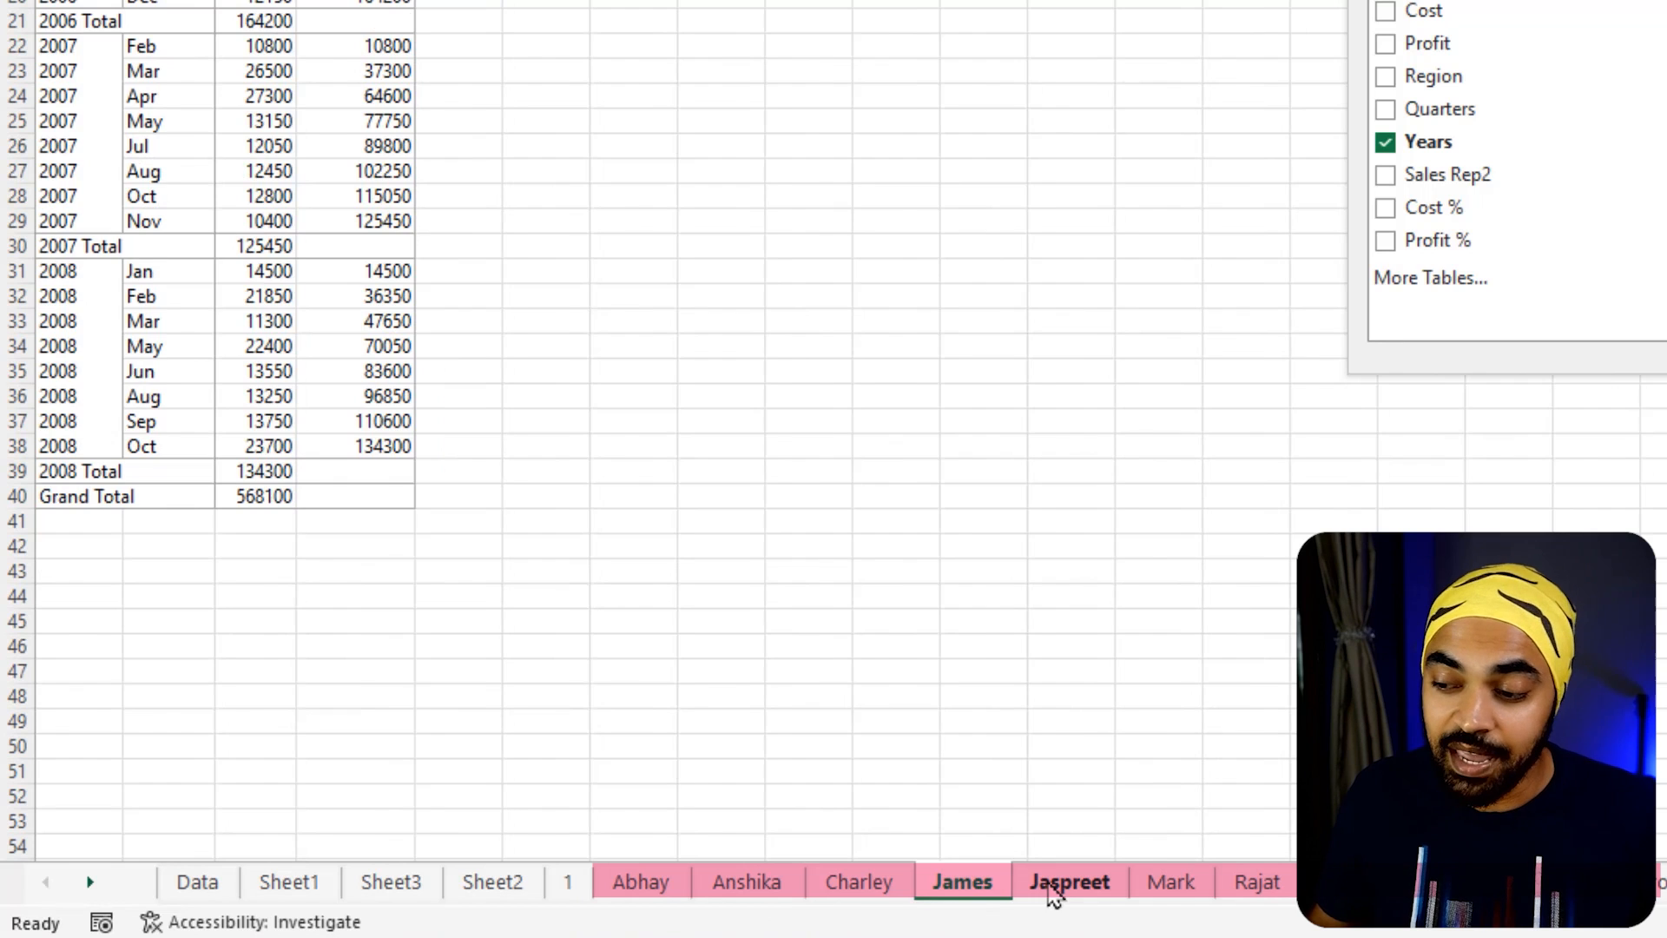
pyautogui.click(1053, 891)
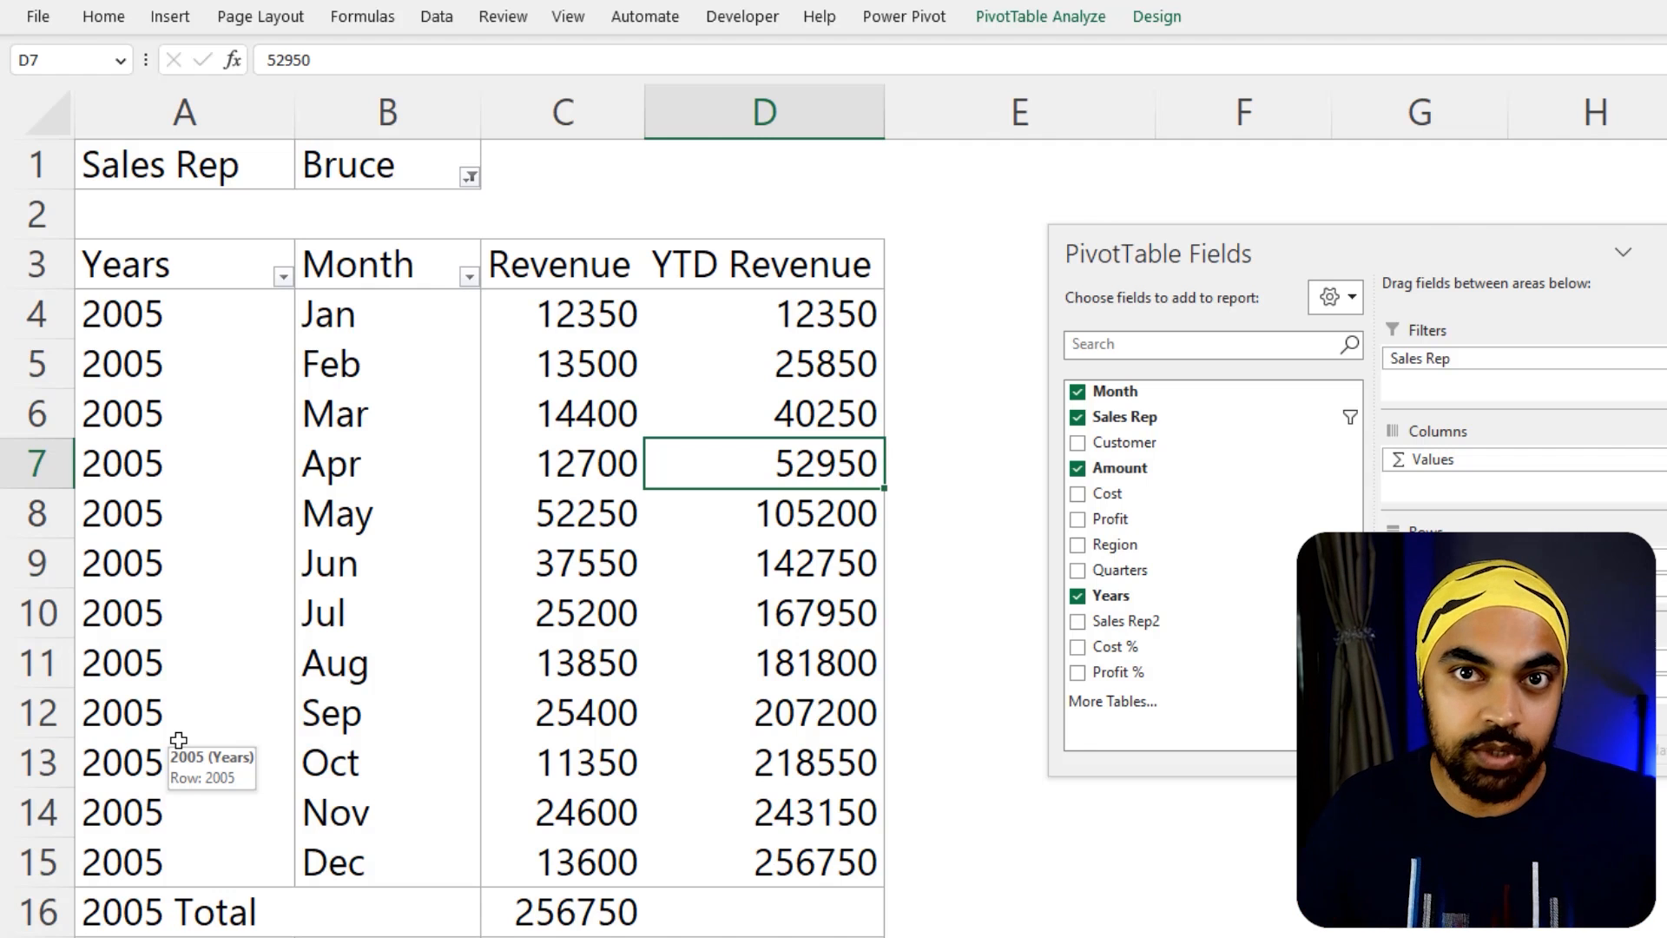
pyautogui.click(470, 178)
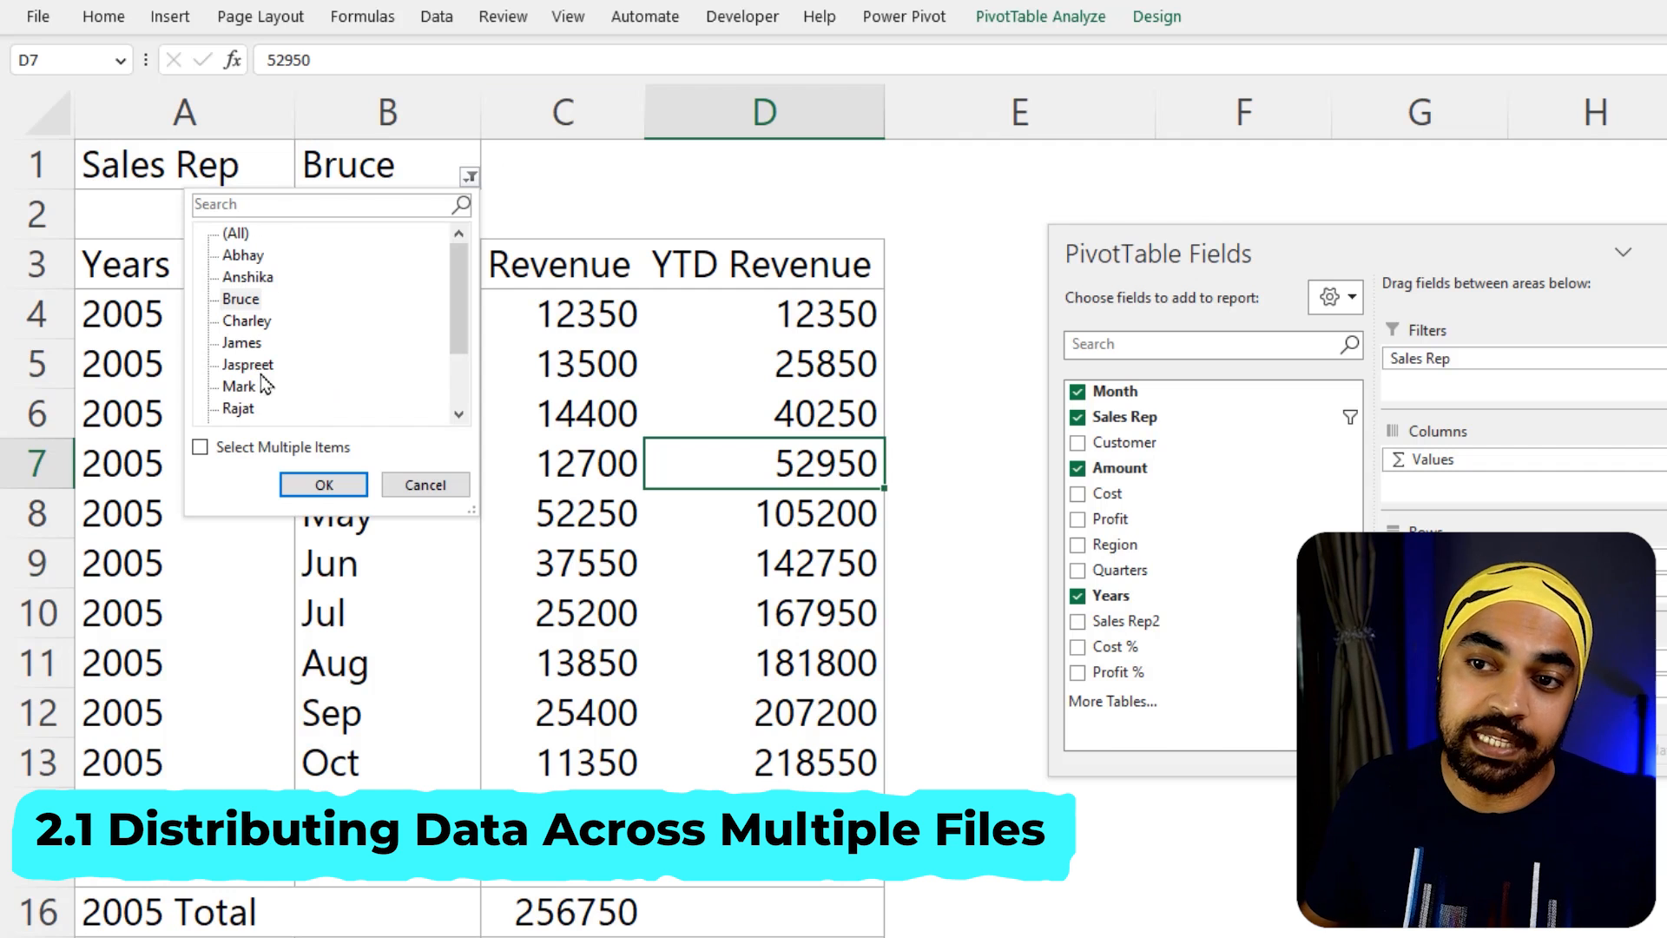
pyautogui.click(254, 453)
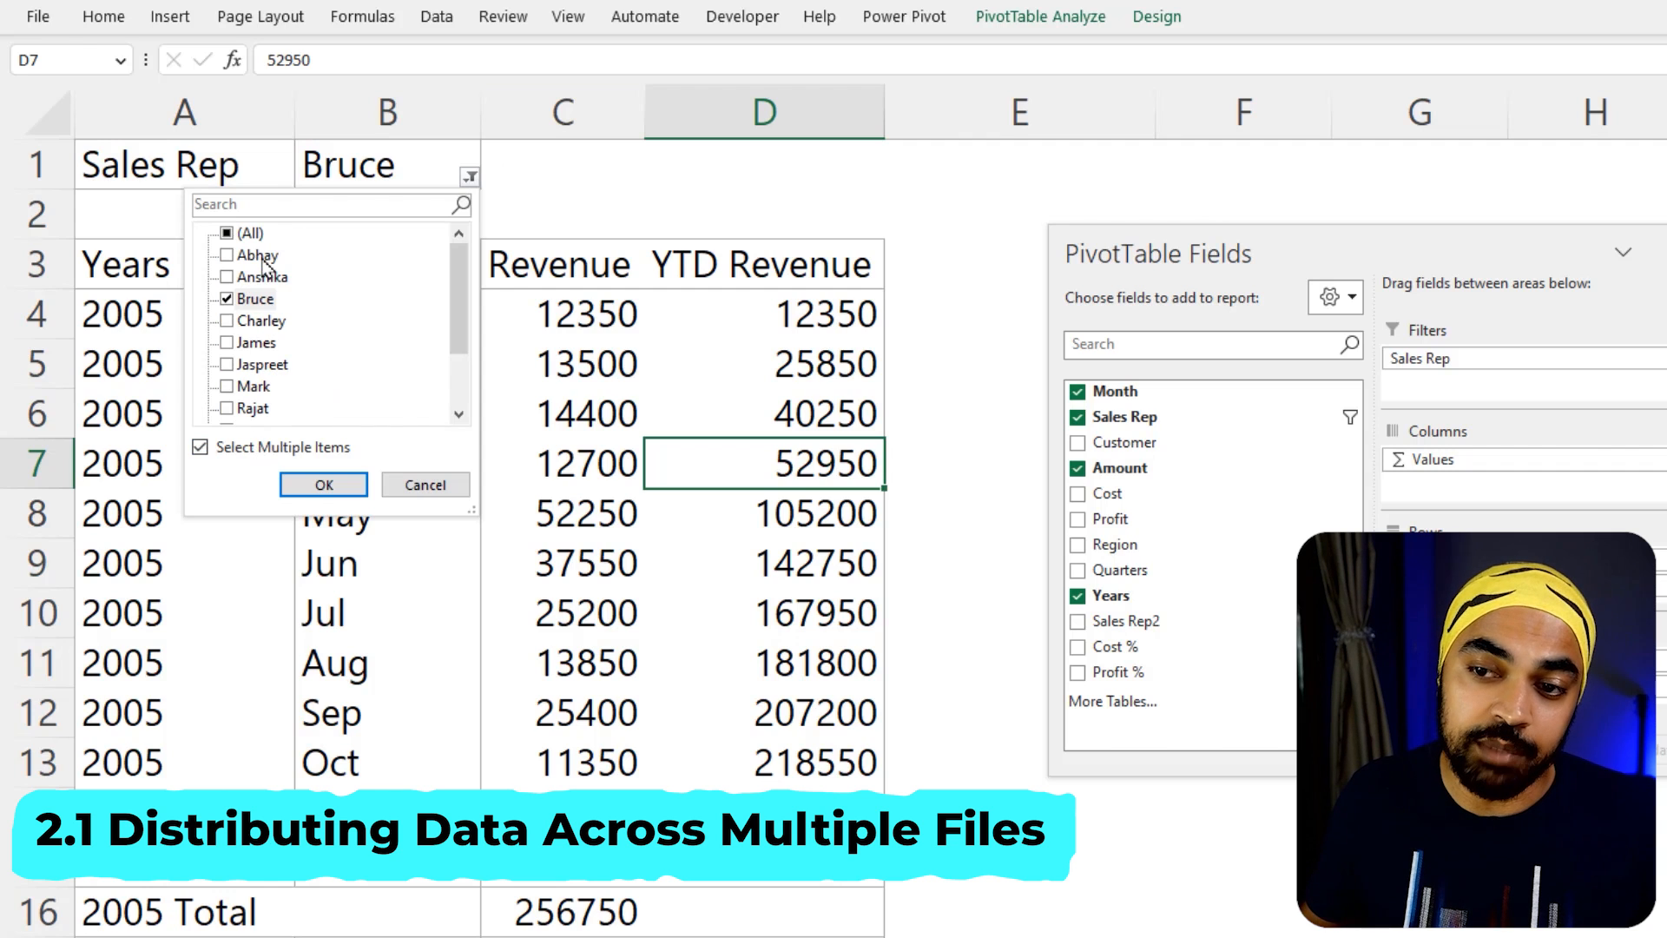
pyautogui.click(227, 321)
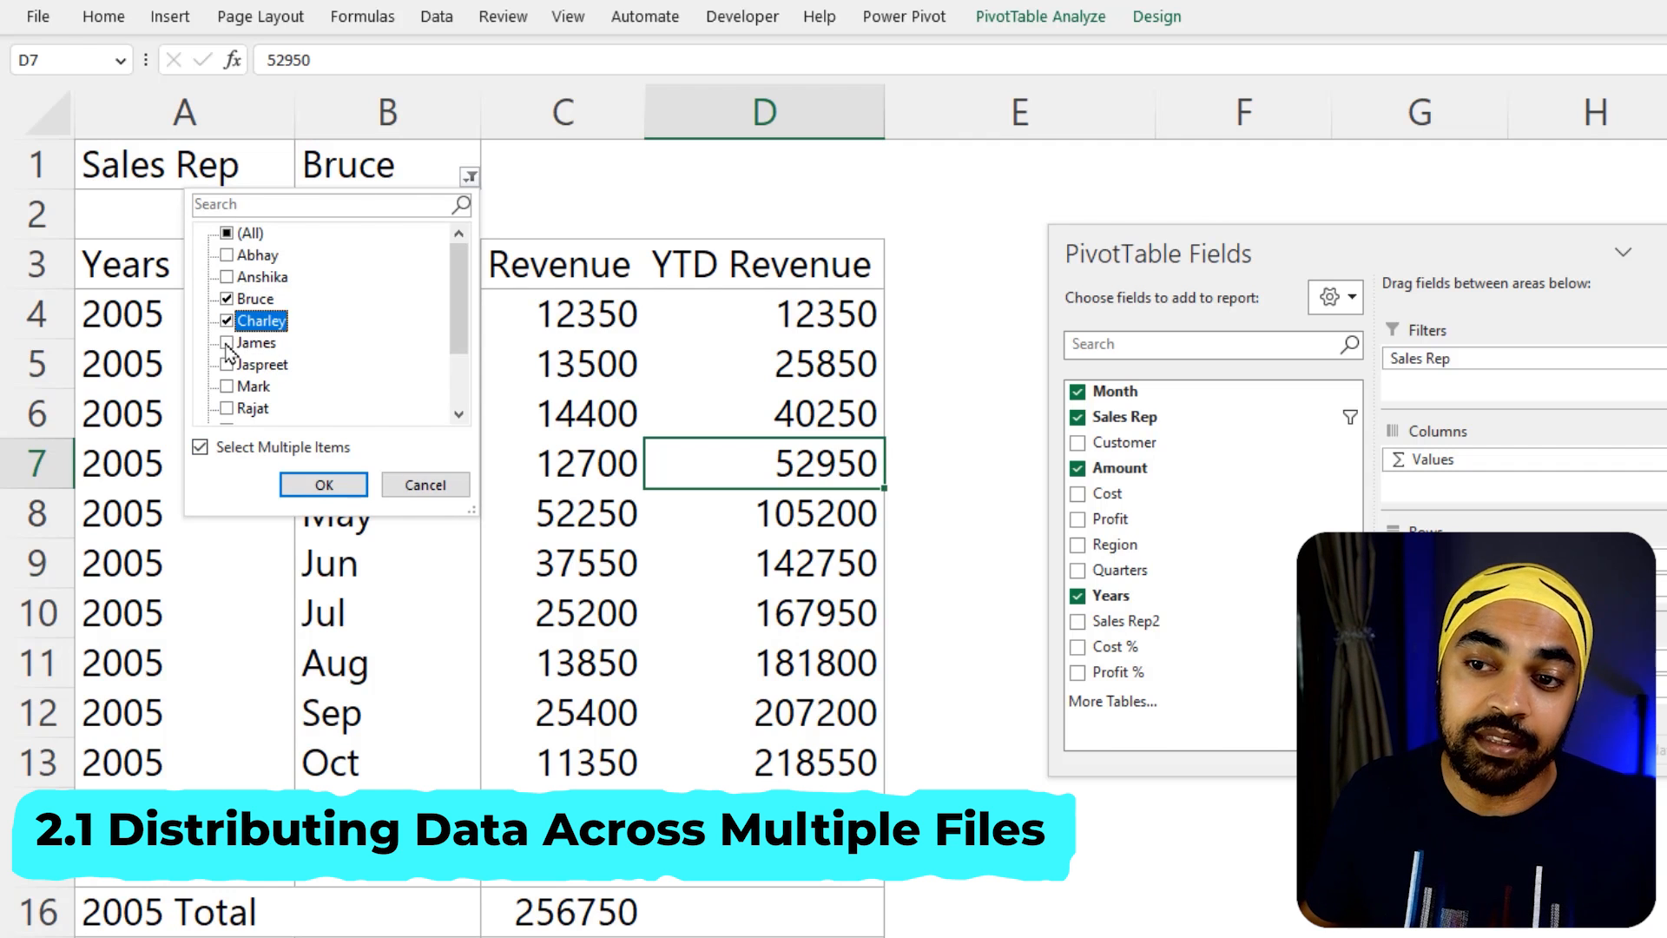
pyautogui.click(226, 342)
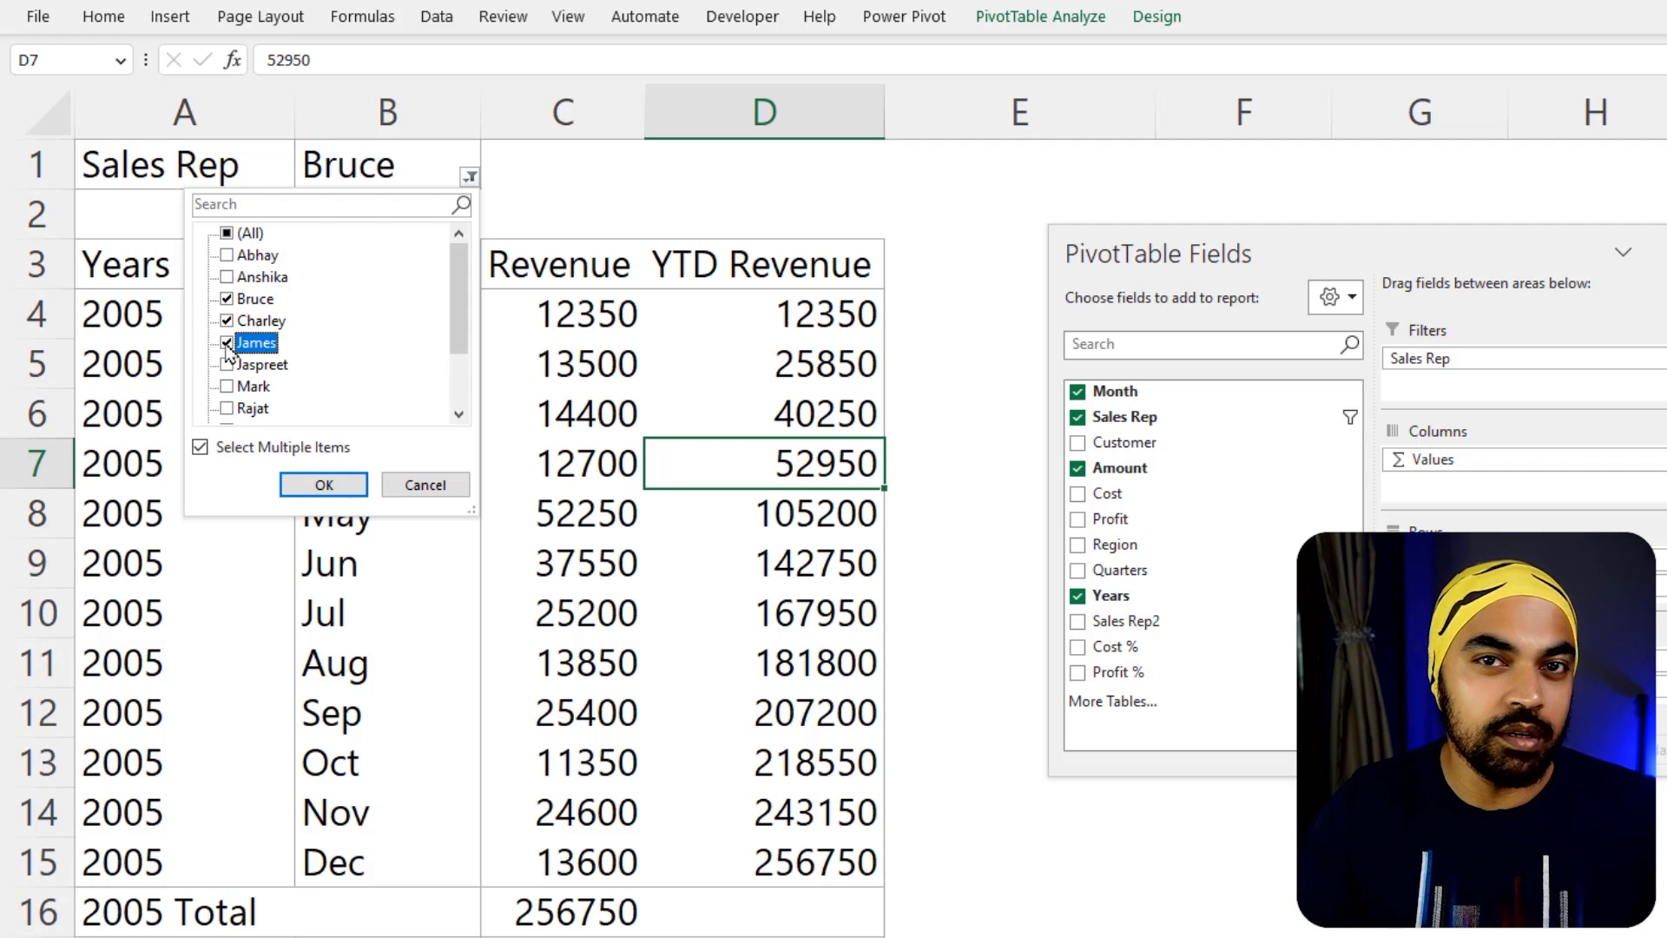
pyautogui.press('Escape')
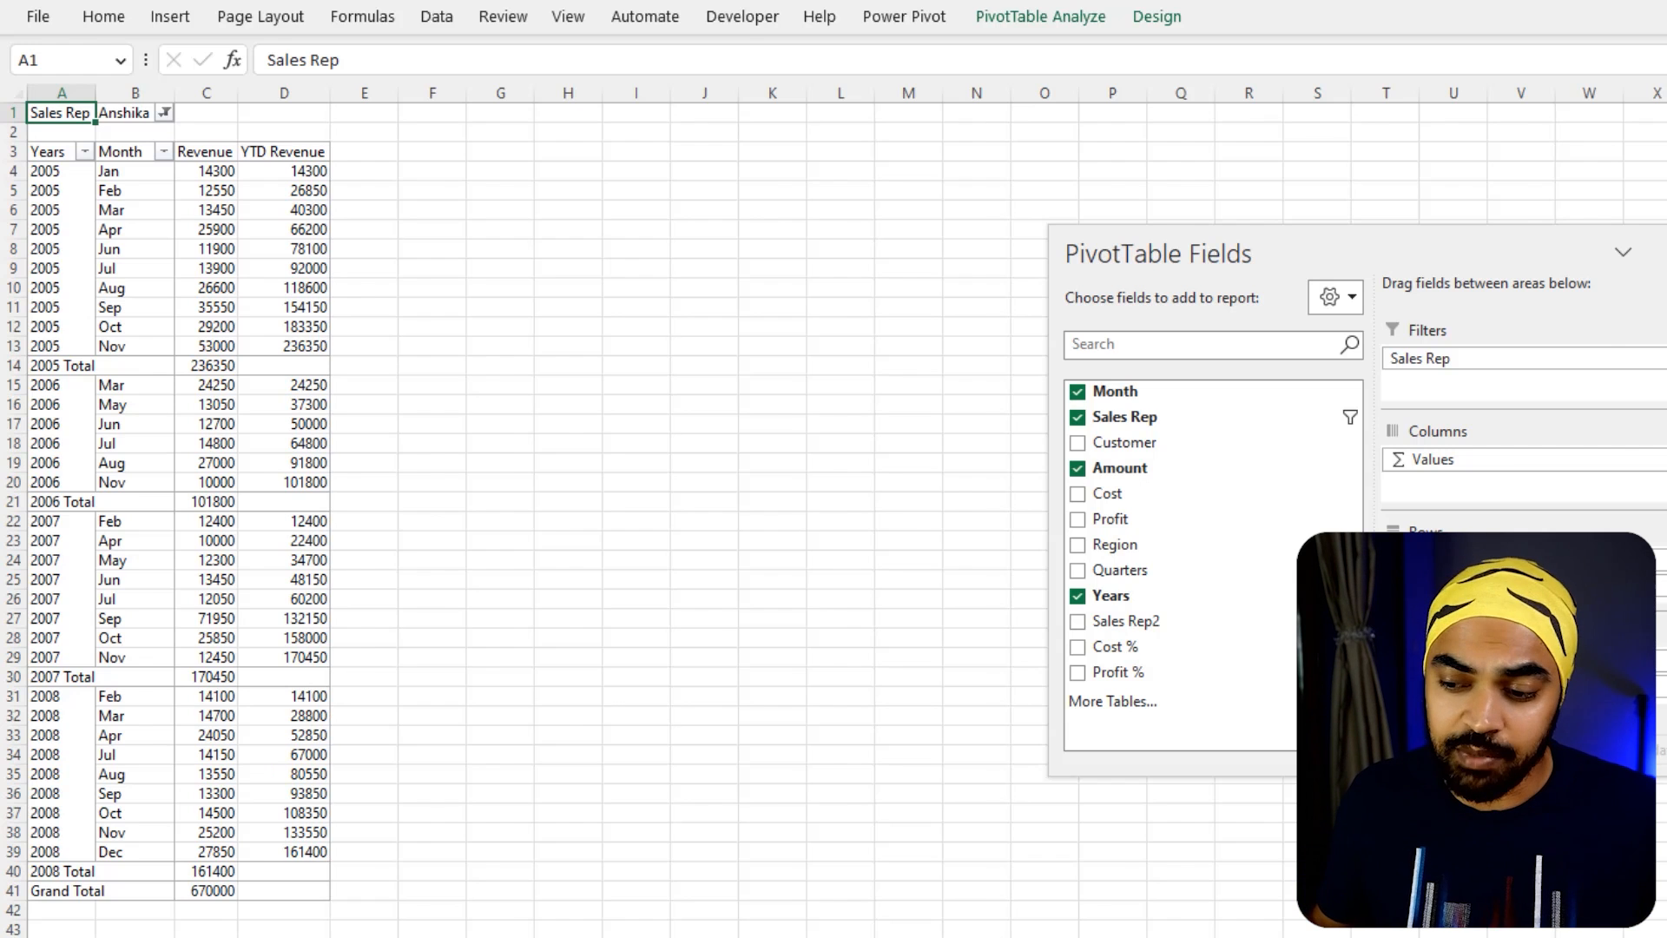
# Switch to the Code file in Notepad, copy the whole SplitEachWorksheet macro and return to the Excel workbook
pyautogui.hotkey('alt', 'Tab')
pyautogui.moveTo(994, 811); pyautogui.dragTo(683, 399)
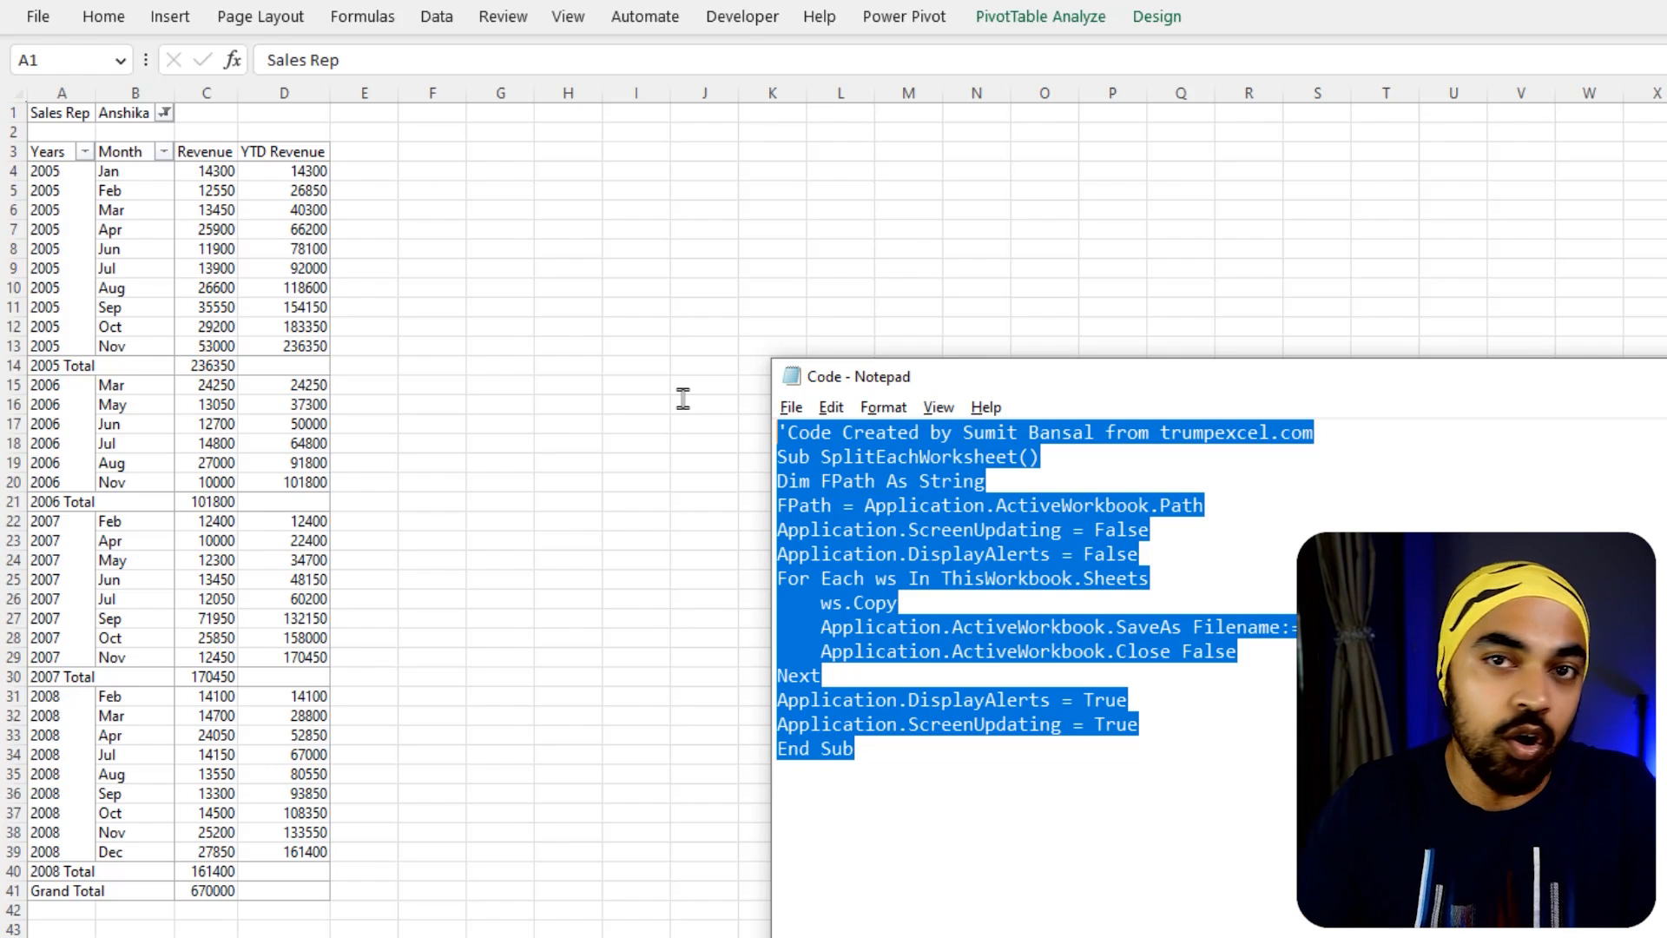
pyautogui.rightClick(904, 493)
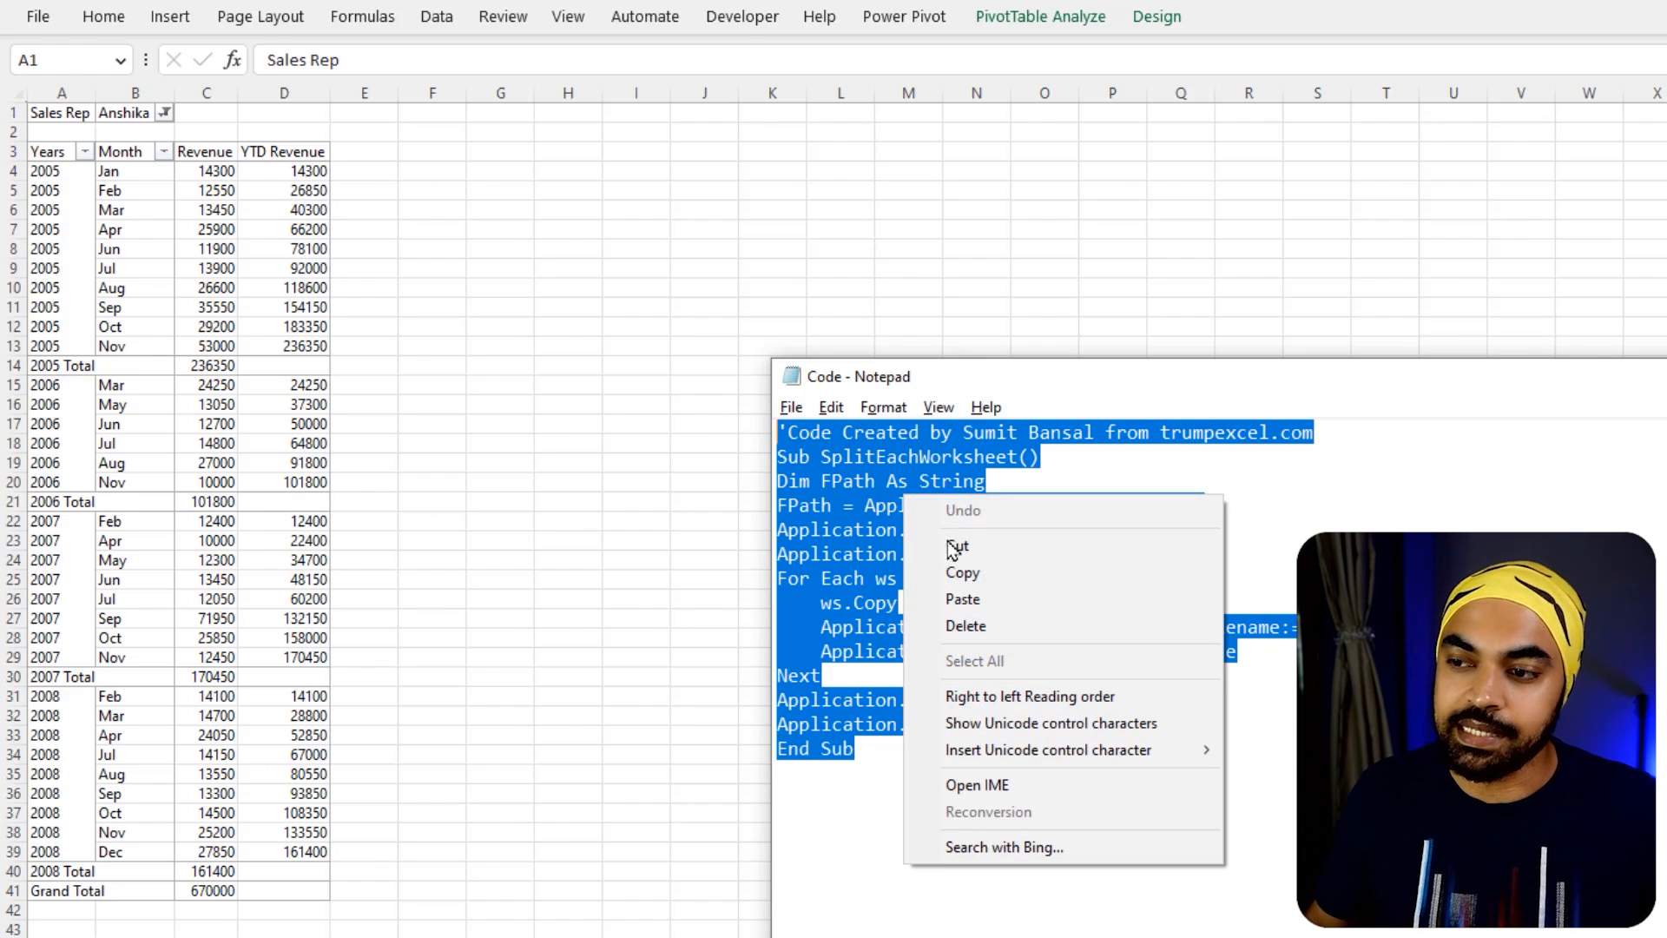
pyautogui.click(955, 551)
pyautogui.hotkey('alt', 'Tab')
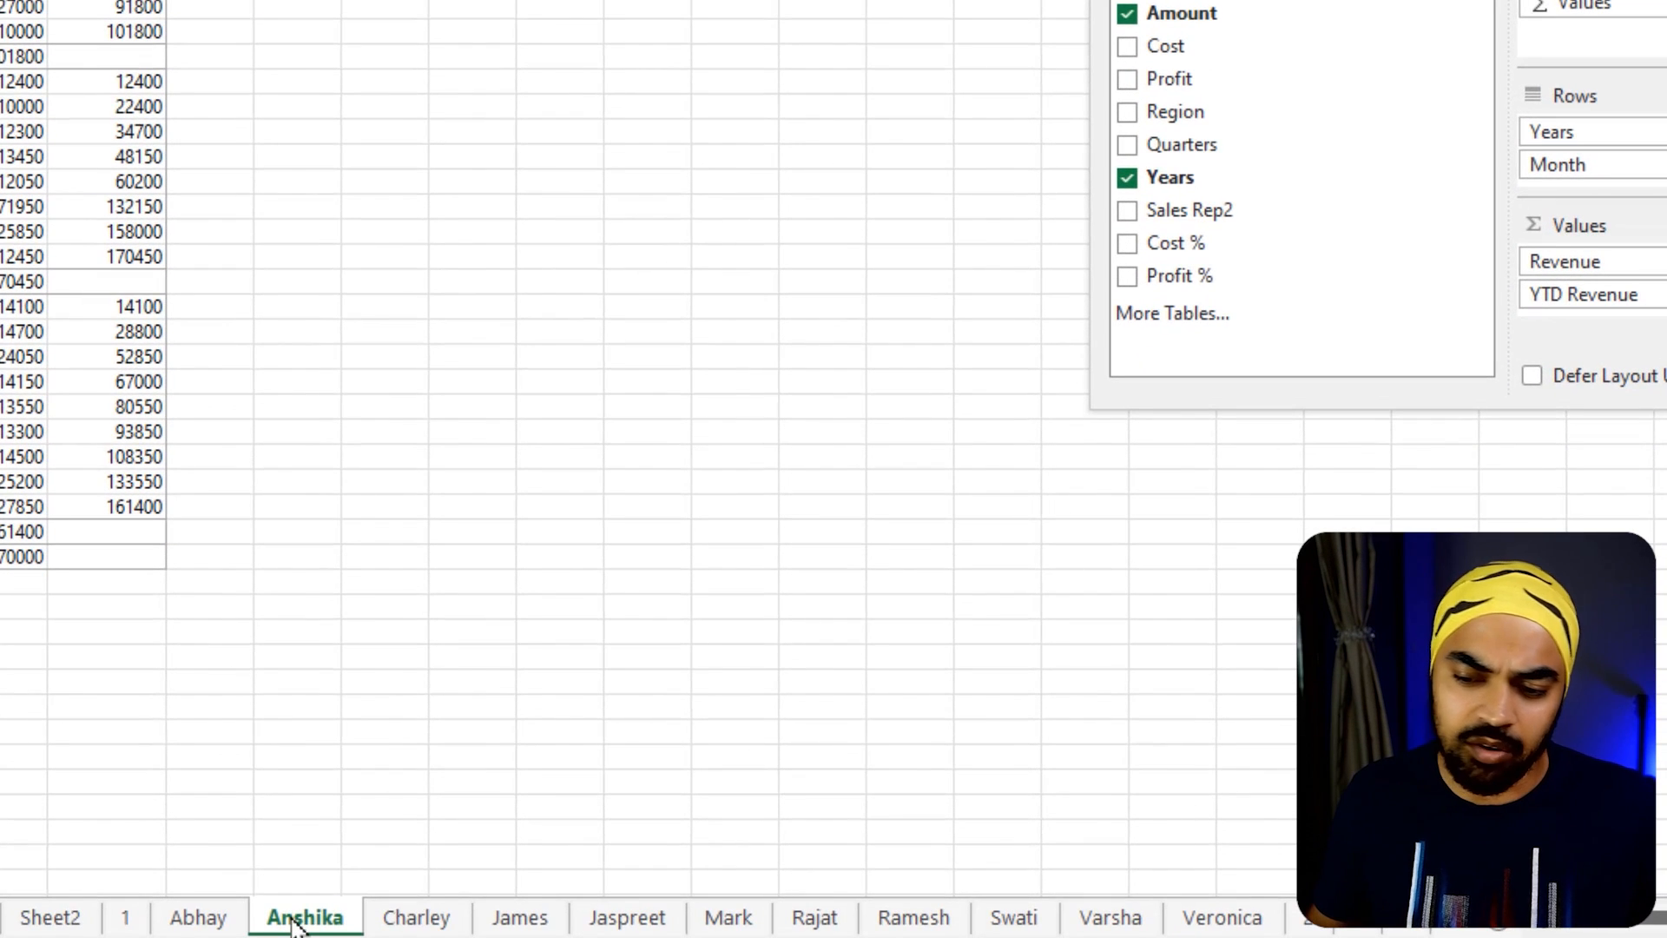
# Paste the SplitEachWorksheet code into a new module of the workbook's VBA project and run the macro
pyautogui.rightClick(295, 925)
pyautogui.click(426, 668)
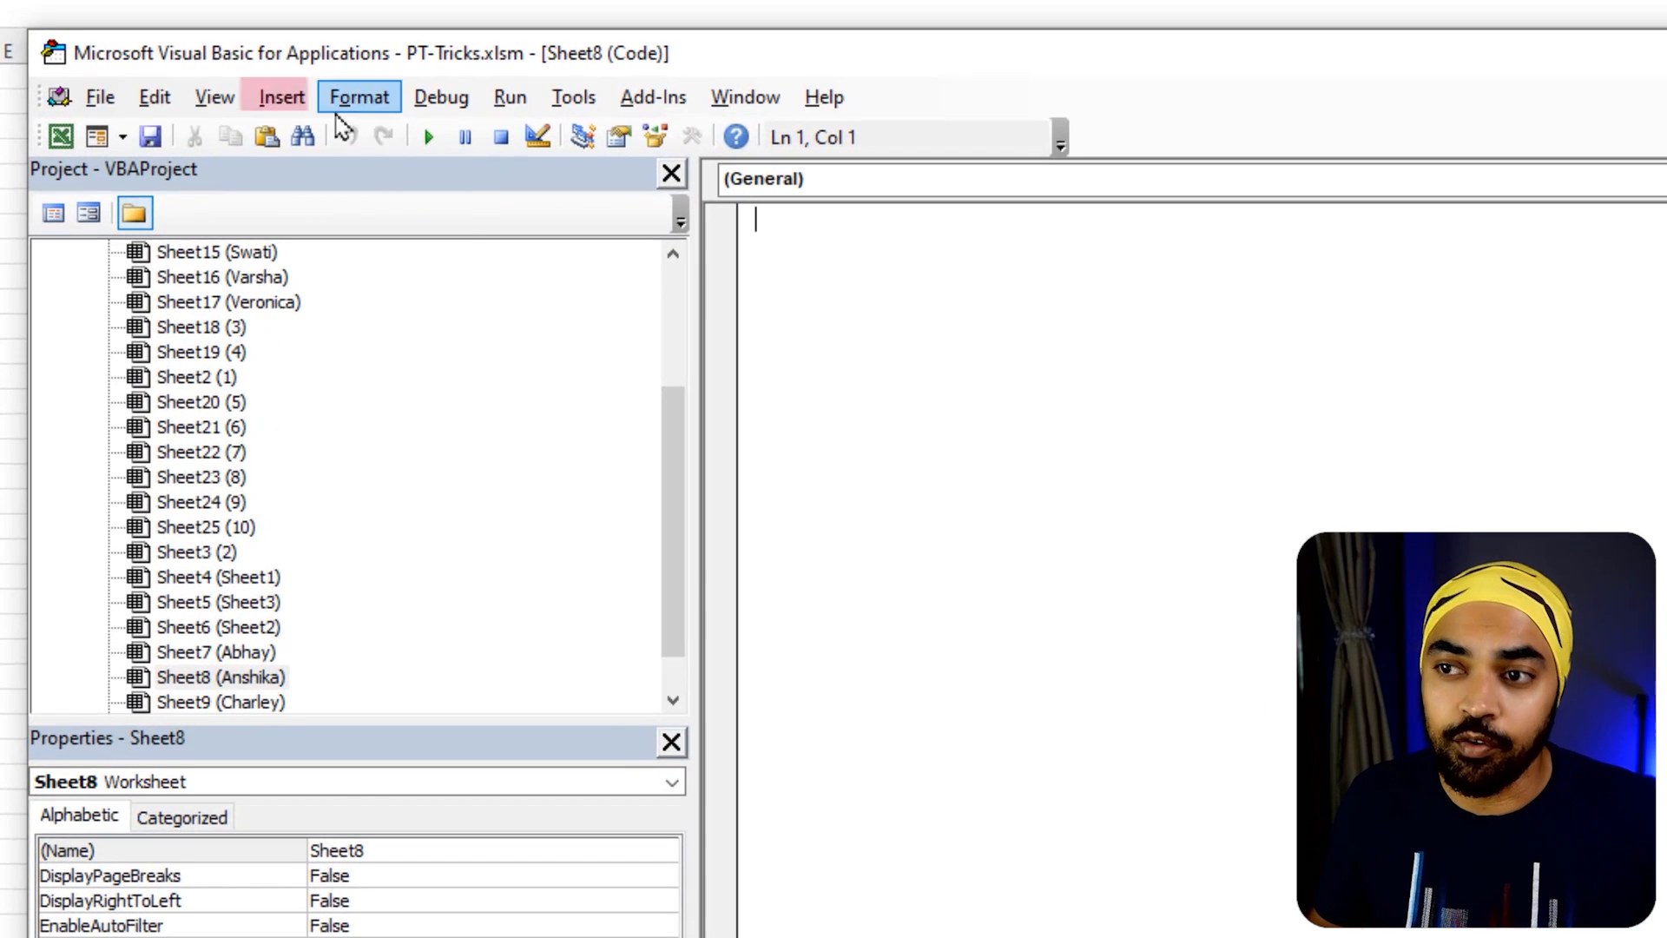
pyautogui.click(205, 71)
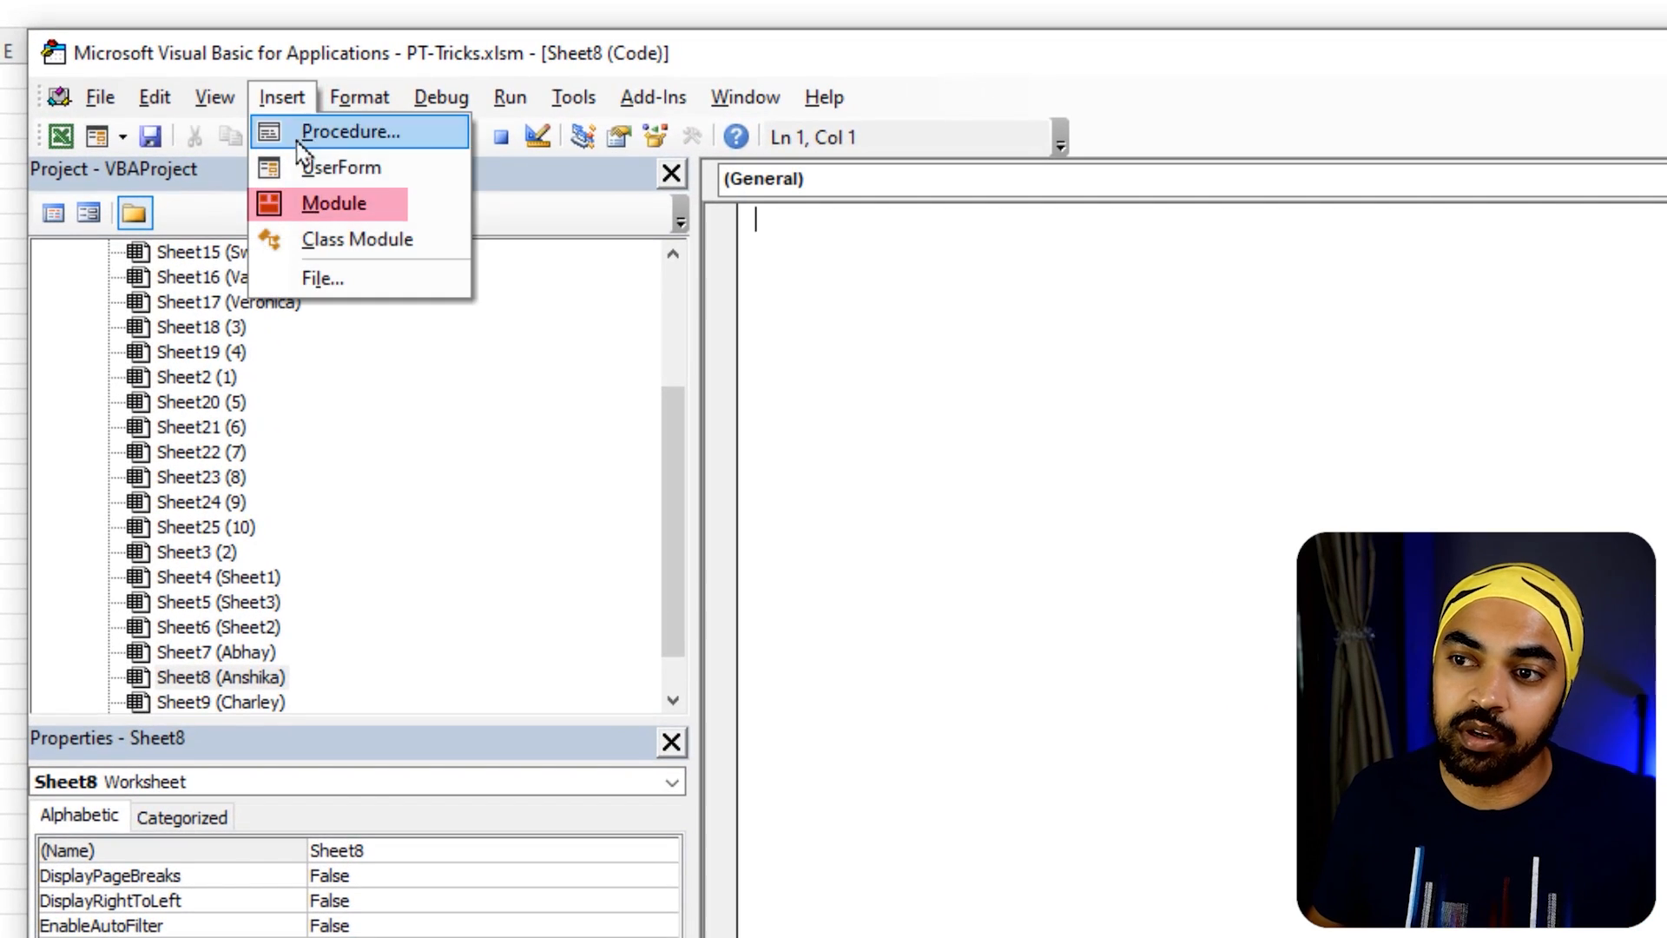
pyautogui.click(310, 207)
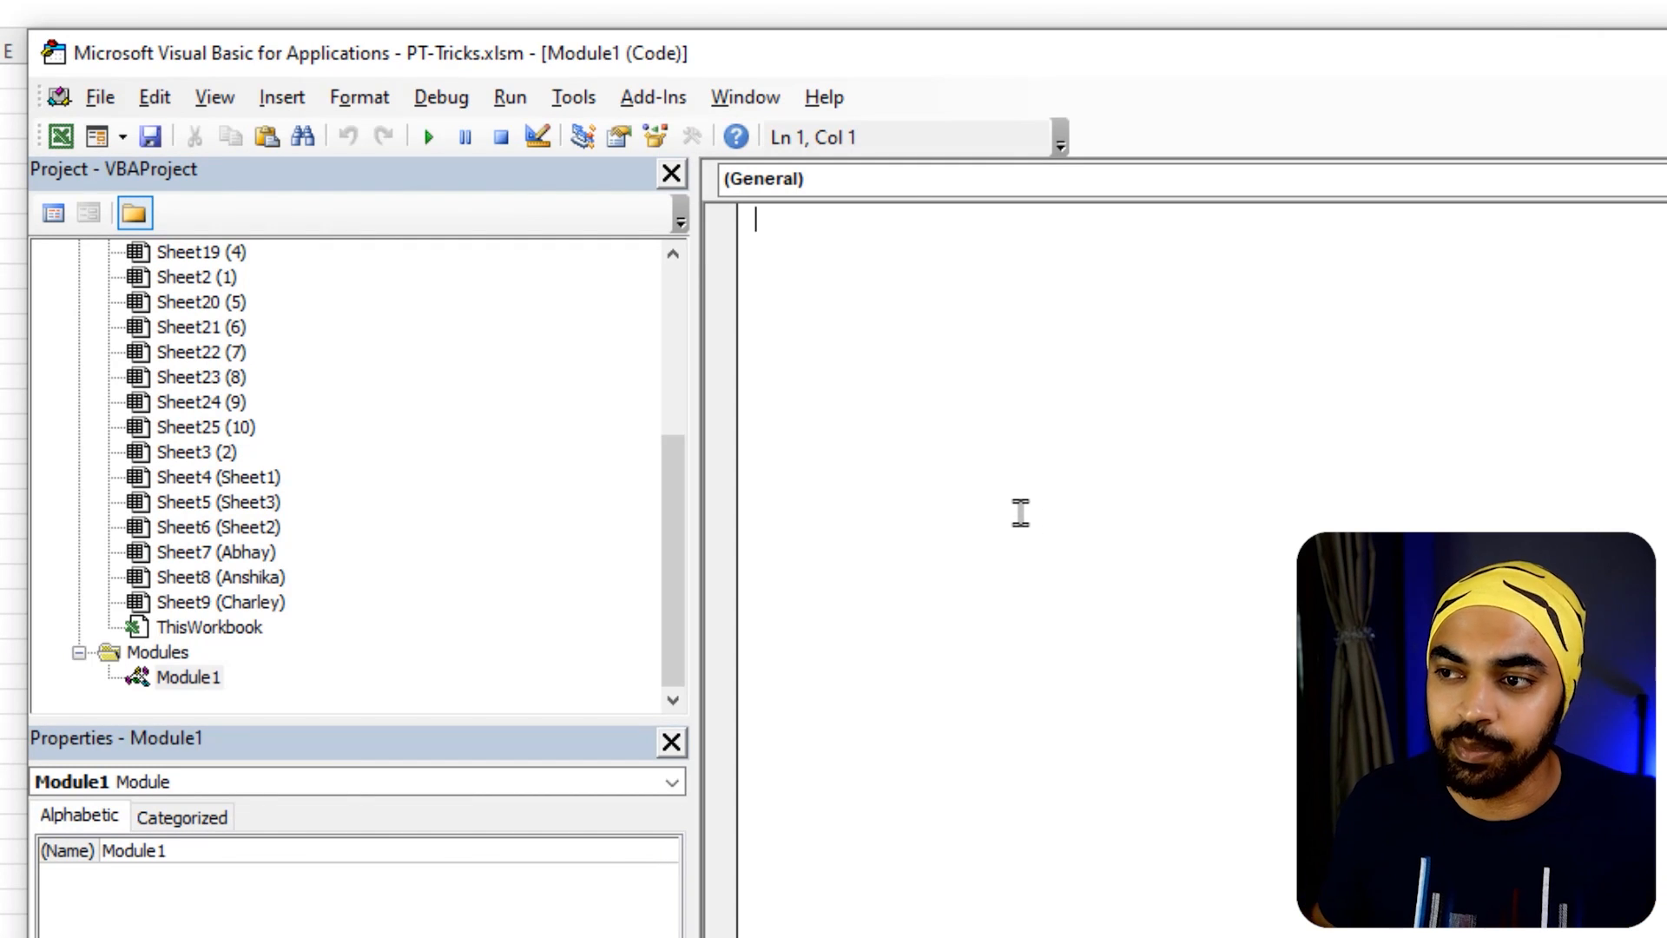
pyautogui.hotkey('ctrl', 'v')
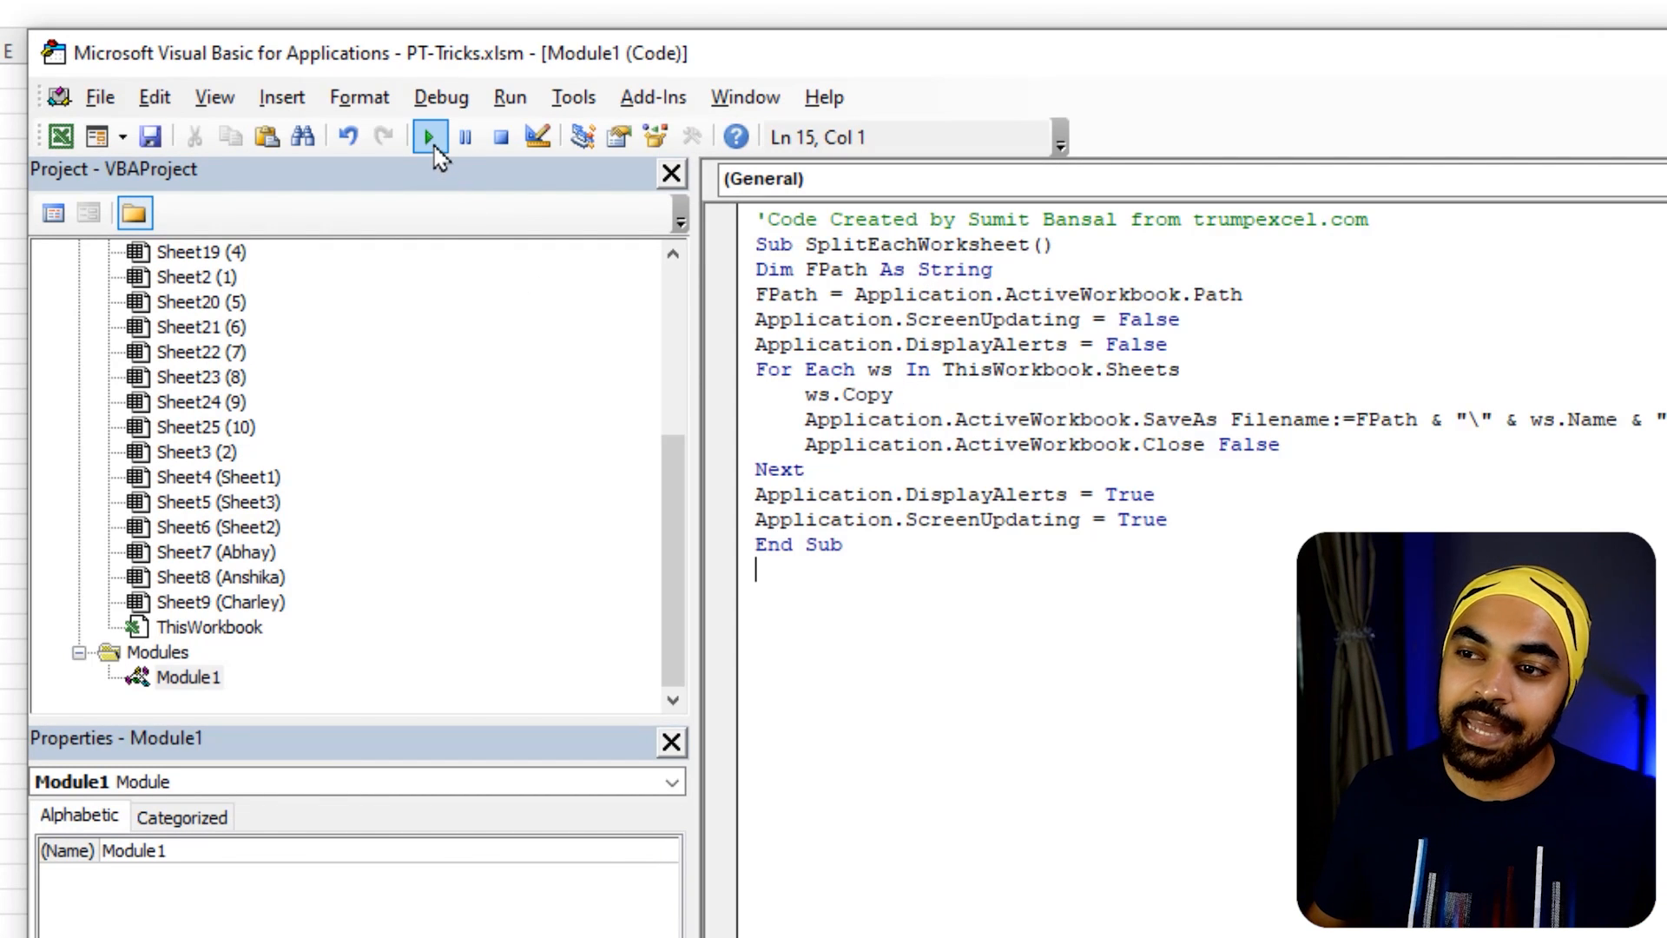
pyautogui.click(430, 137)
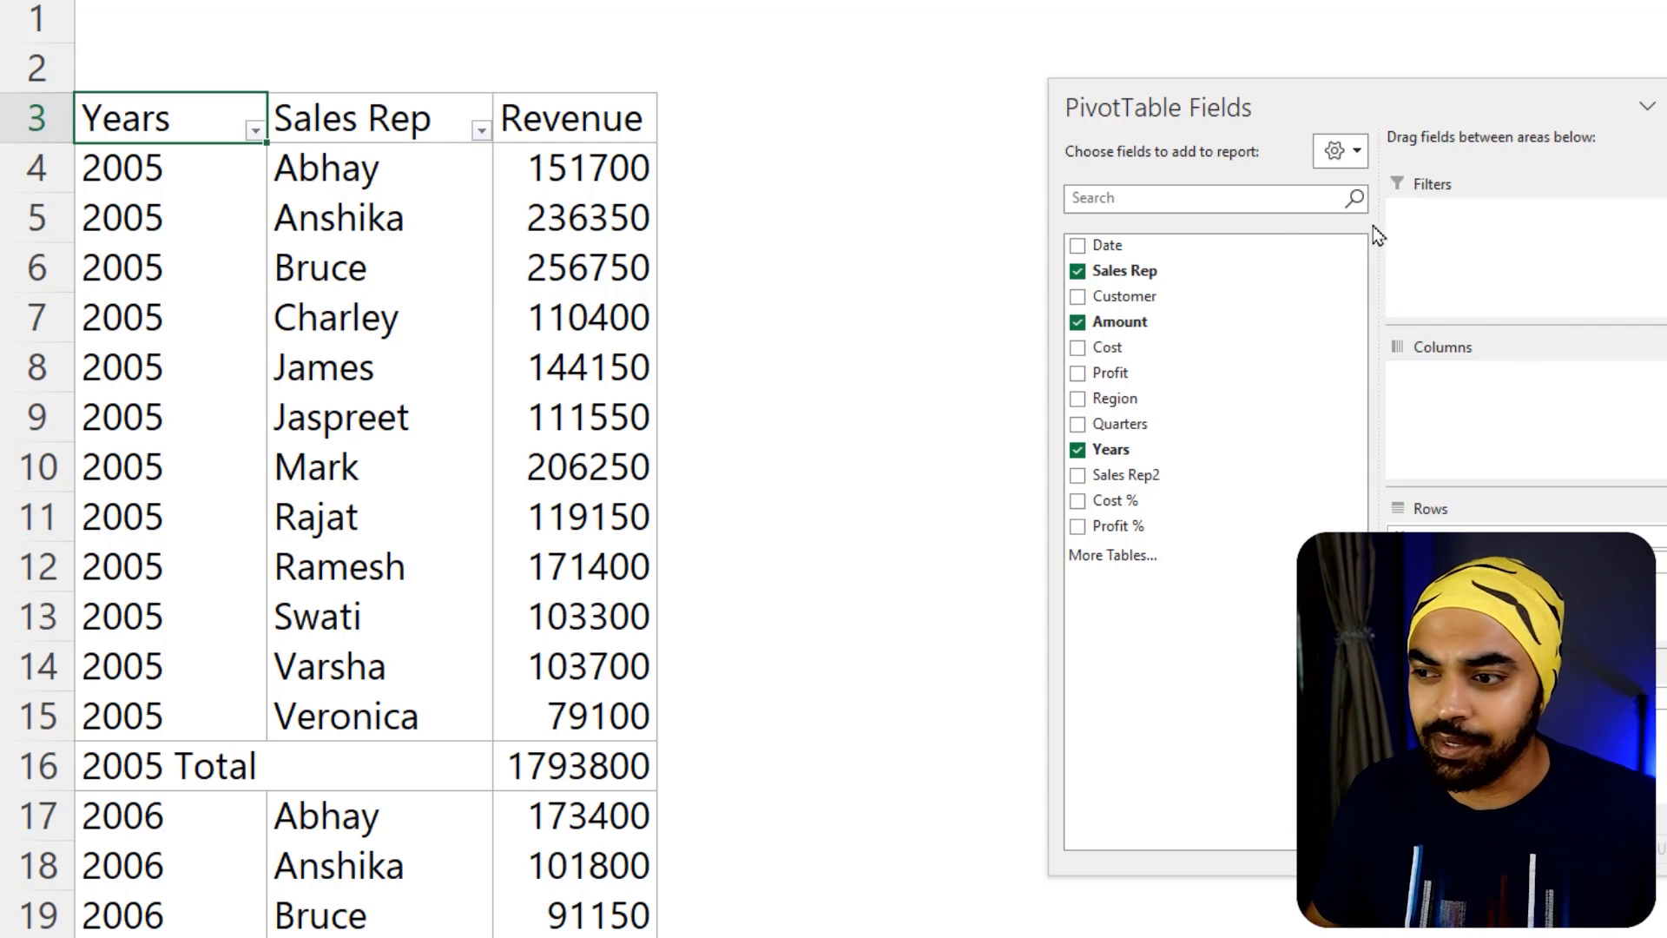
# Replace Sales Rep with Customer below Years in the PivotTable's rows and move the field list clear of the table
pyautogui.moveTo(1264, 114); pyautogui.dragTo(1082, 90)
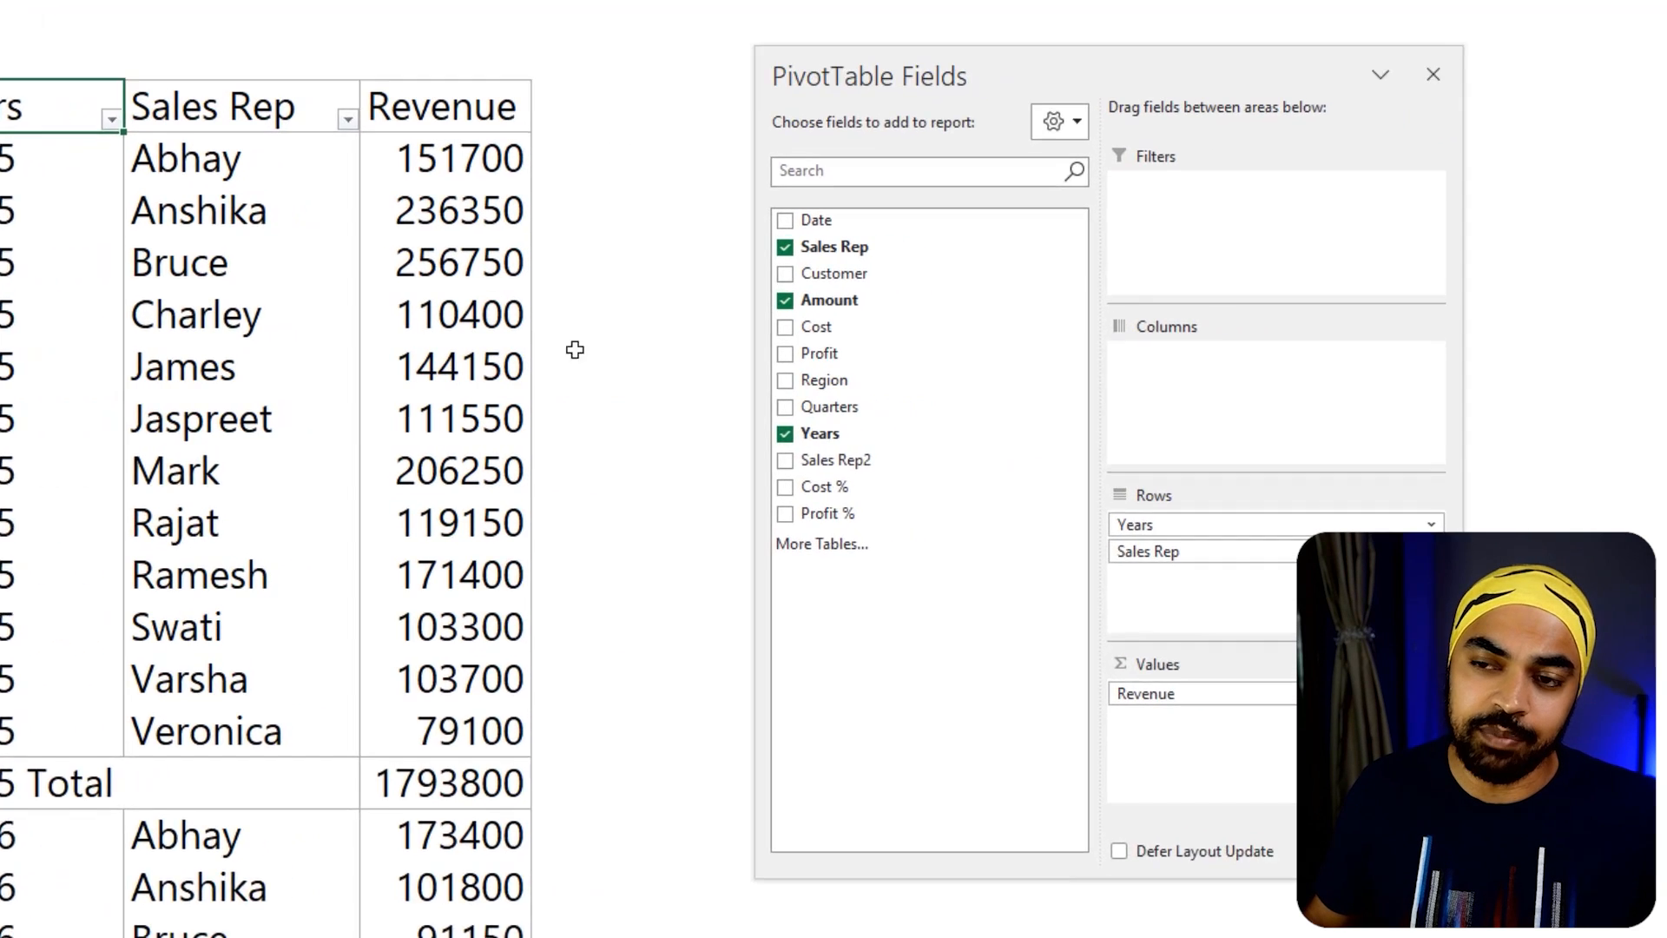
pyautogui.moveTo(1167, 560); pyautogui.dragTo(687, 517)
pyautogui.moveTo(778, 276); pyautogui.dragTo(1128, 603)
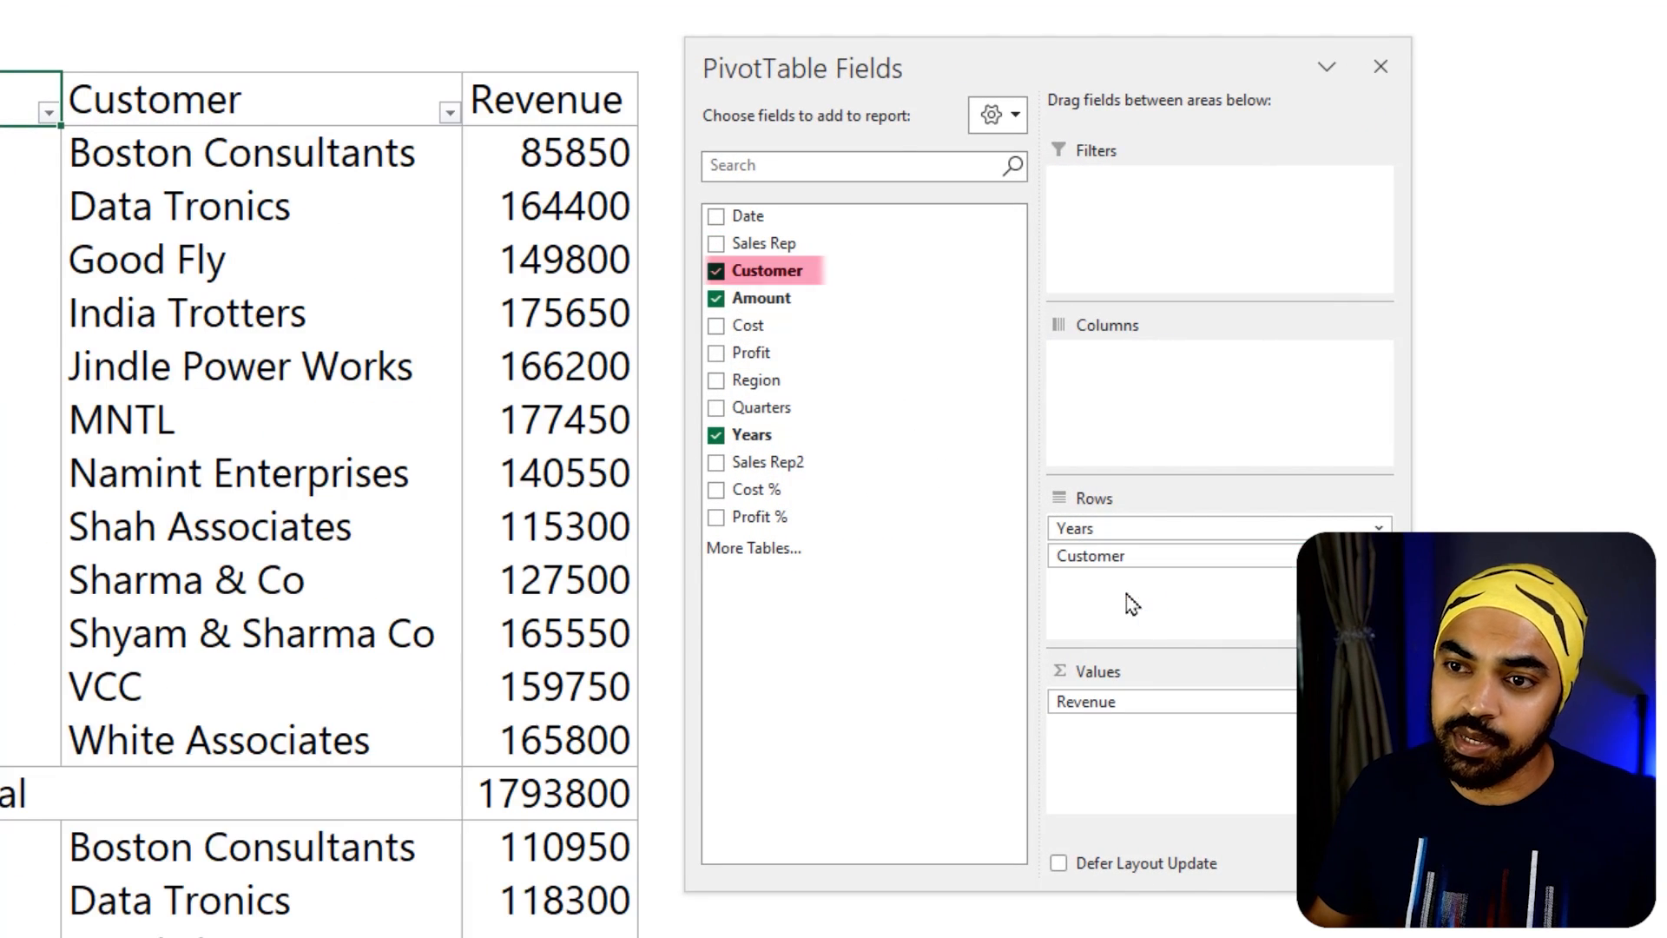
pyautogui.moveTo(897, 70); pyautogui.dragTo(1061, 69)
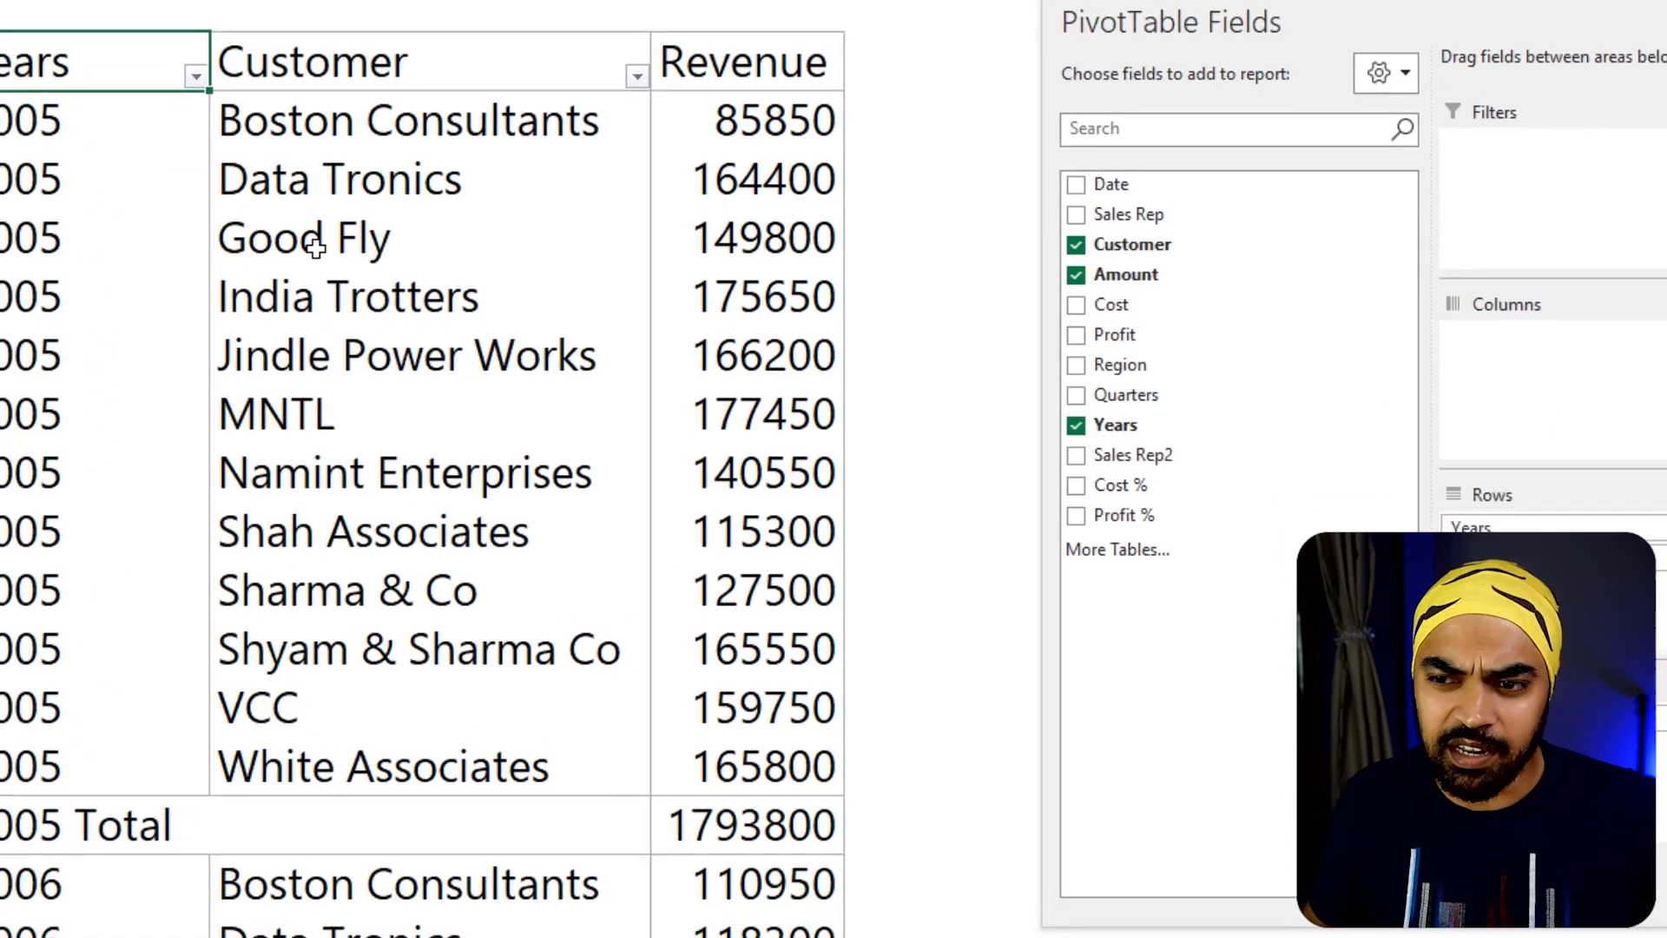
# Turn off Autofit column widths on update in the PivotTable options
pyautogui.rightClick(408, 364)
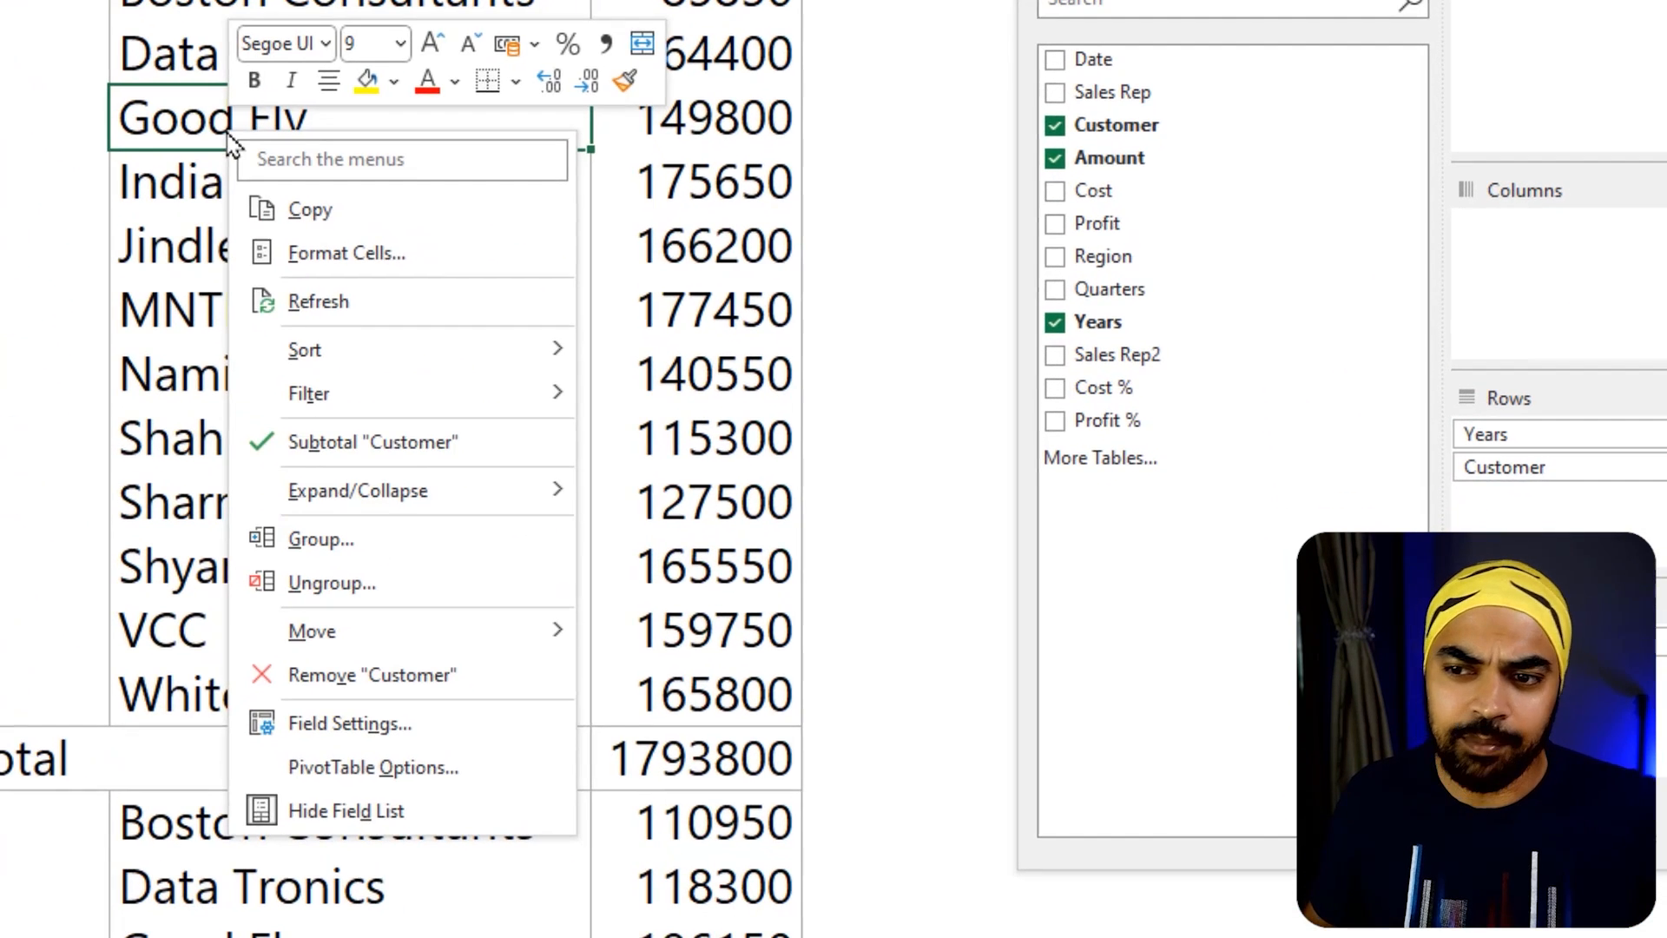
pyautogui.click(396, 768)
pyautogui.moveTo(344, 397); pyautogui.dragTo(496, 21)
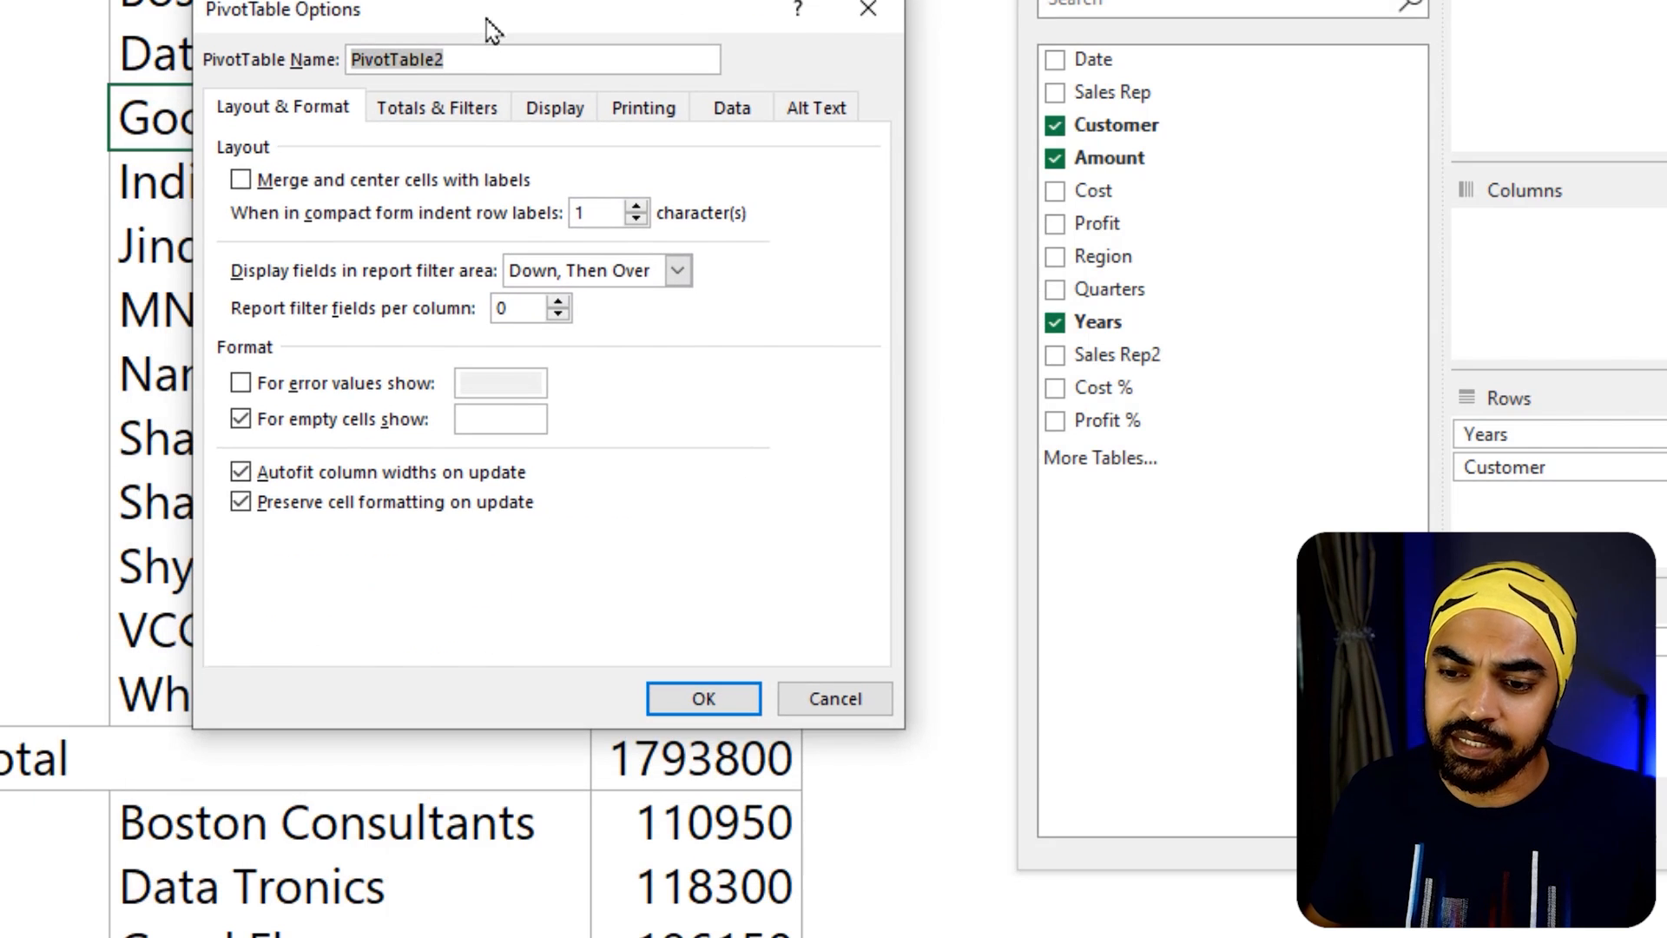
pyautogui.click(343, 478)
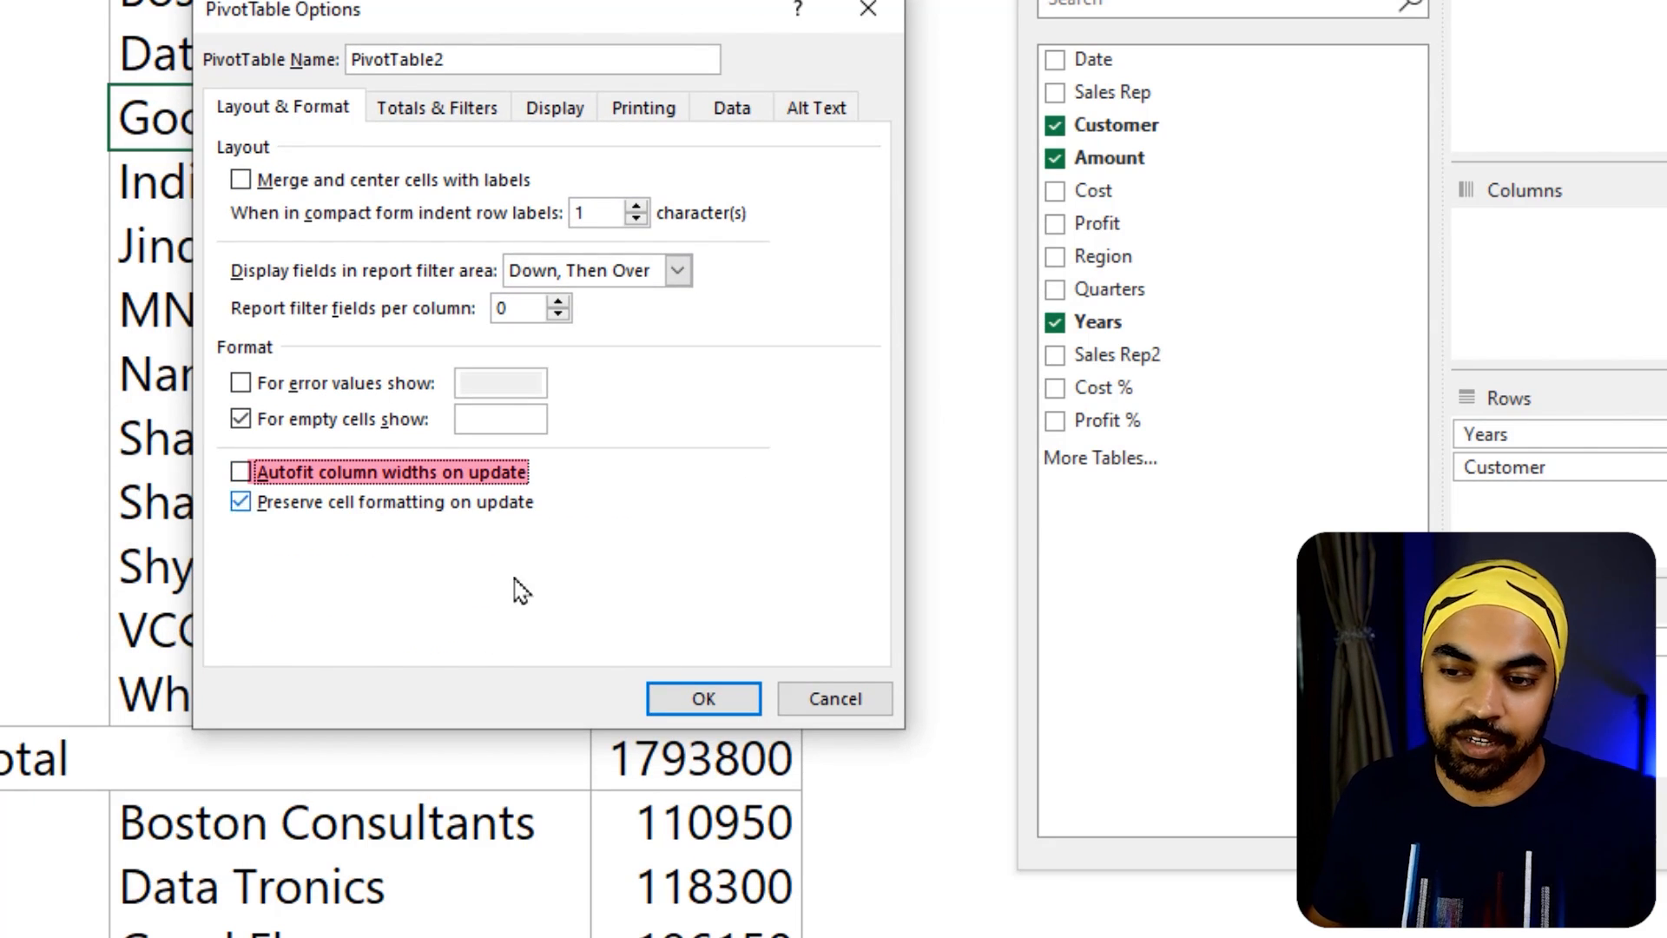
pyautogui.click(690, 696)
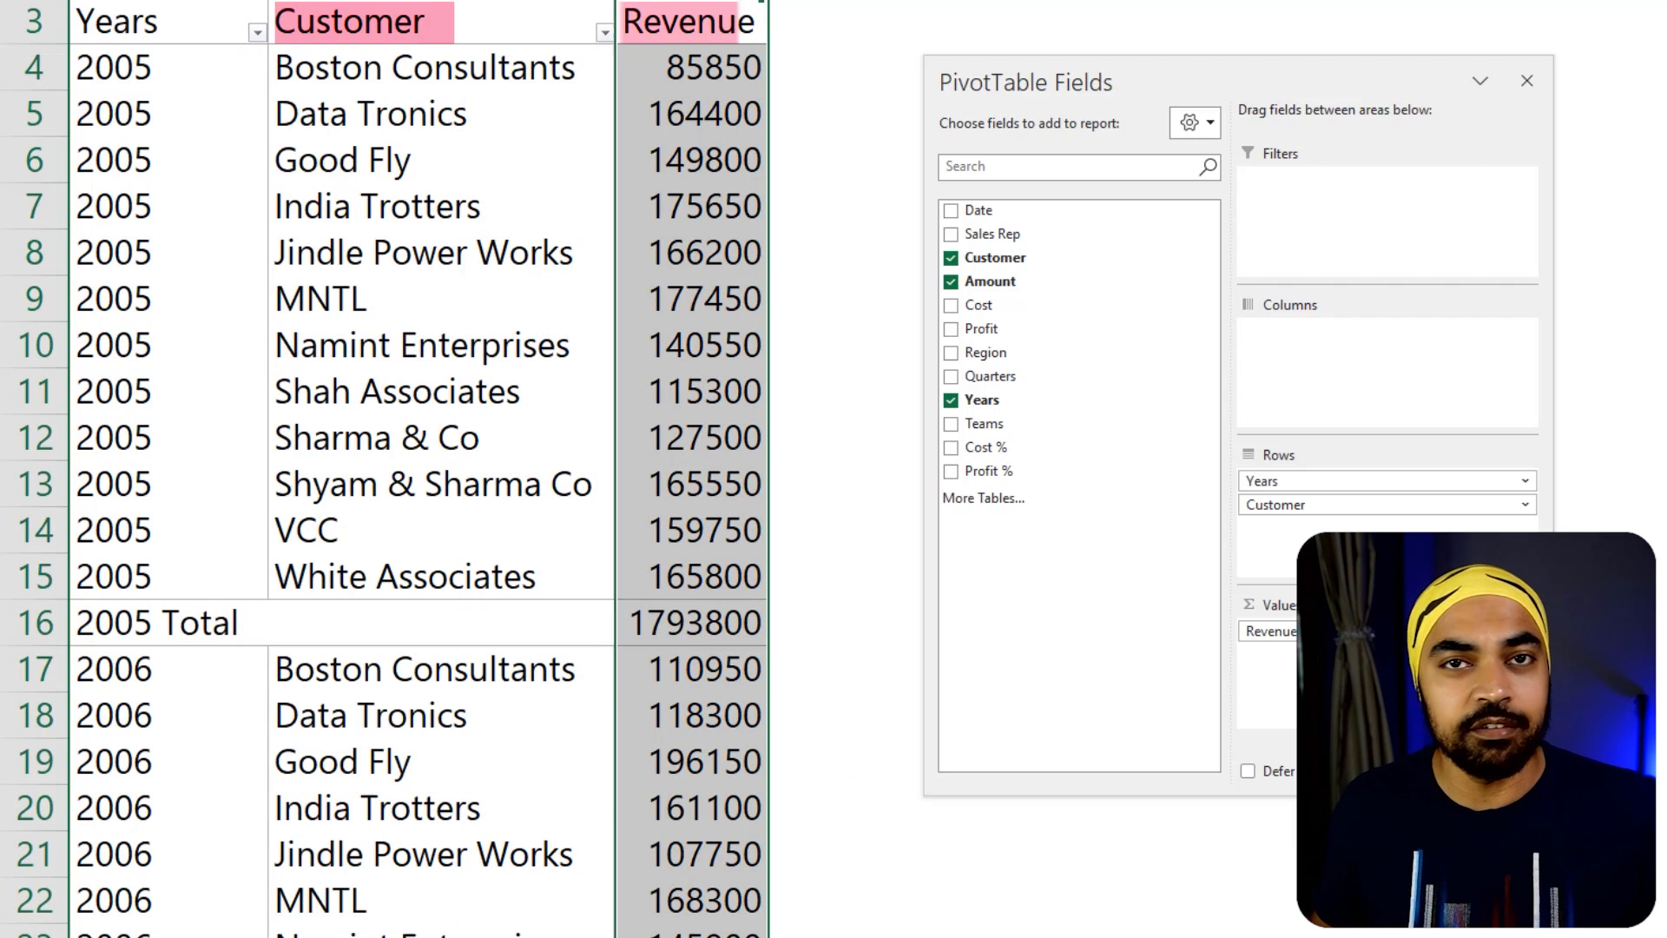
# Group the 2005 customers from Boston Consultants to MNTL in the PivotTable
pyautogui.click(550, 183)
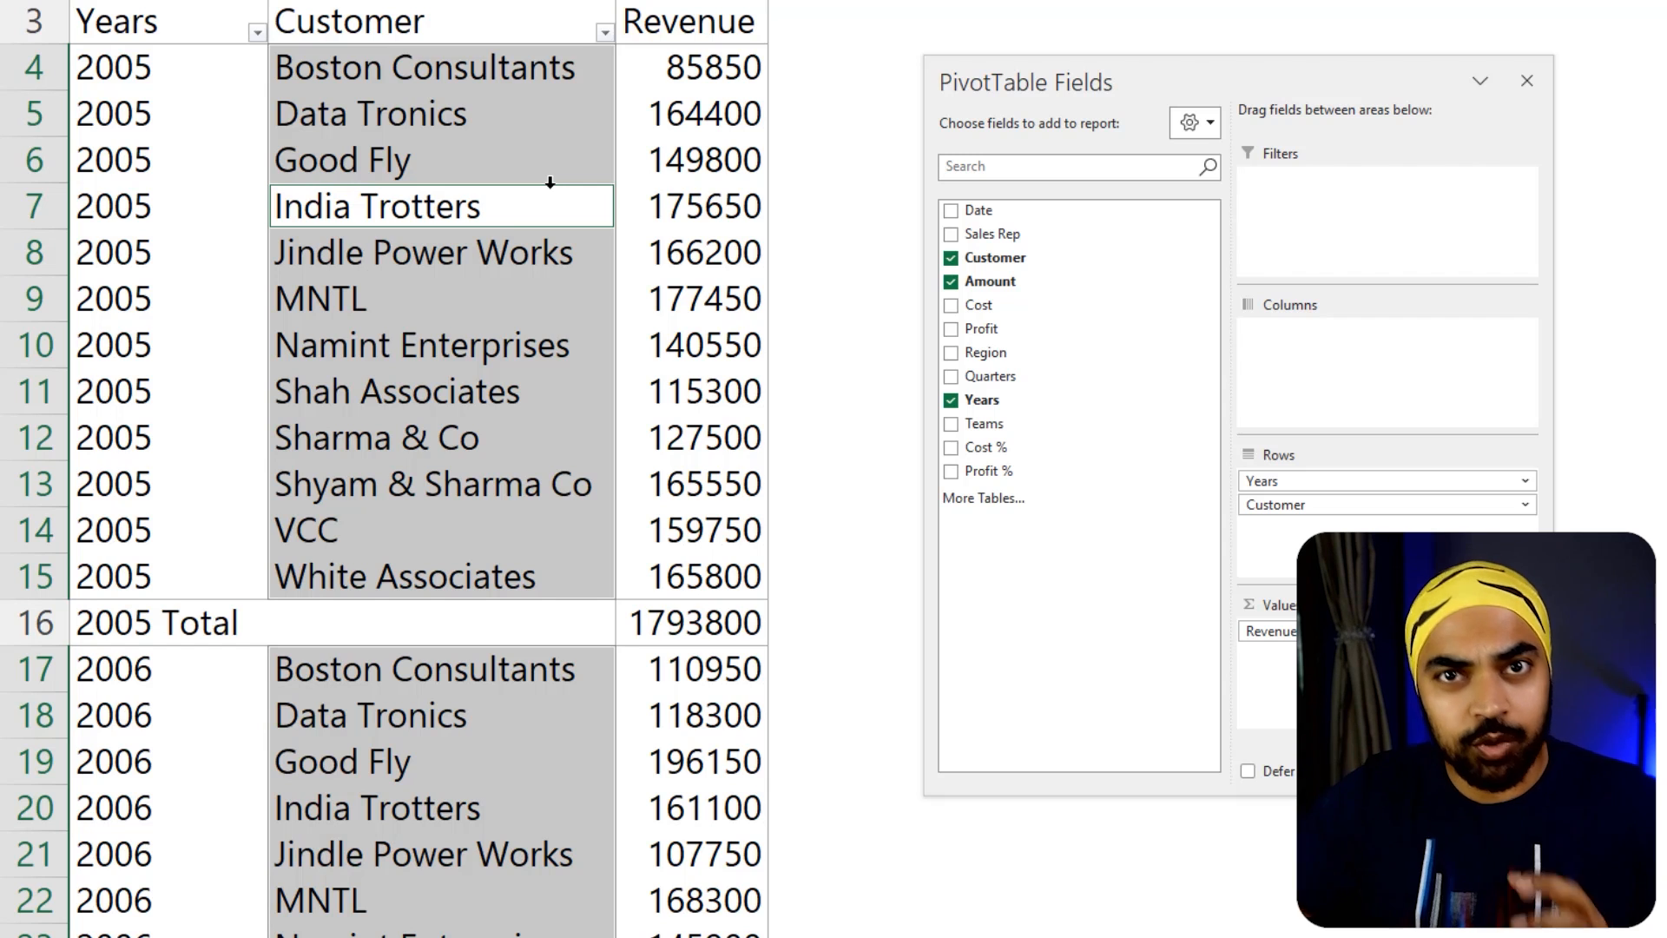
pyautogui.click(457, 295)
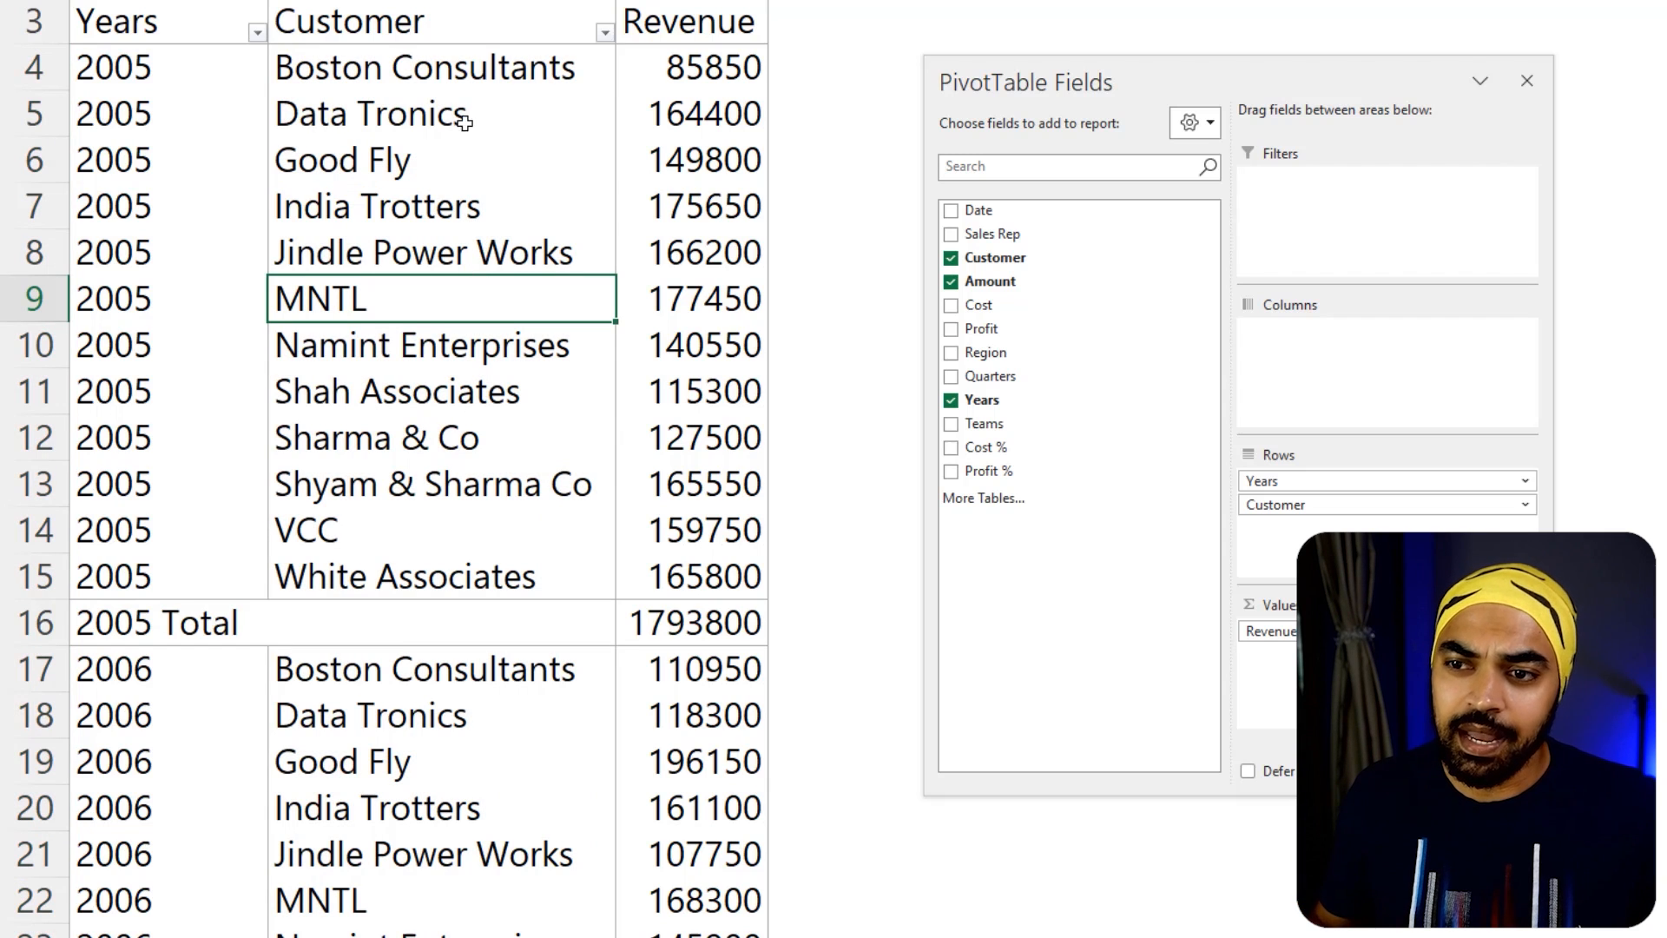
pyautogui.moveTo(467, 69); pyautogui.dragTo(466, 280)
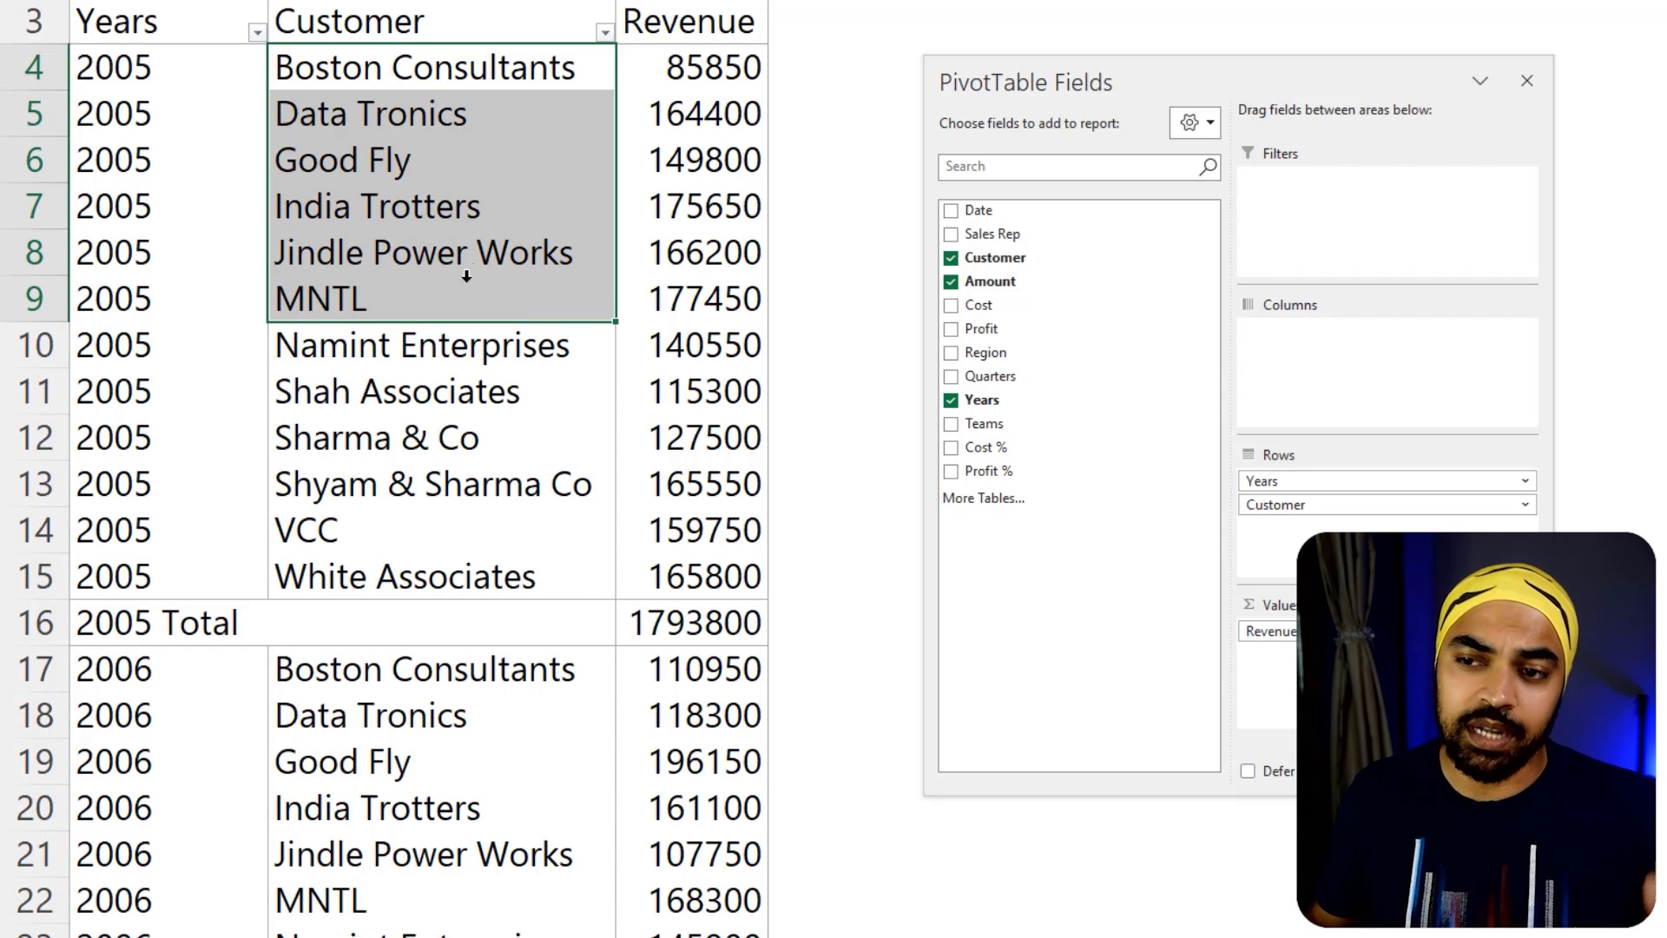
pyautogui.rightClick(436, 217)
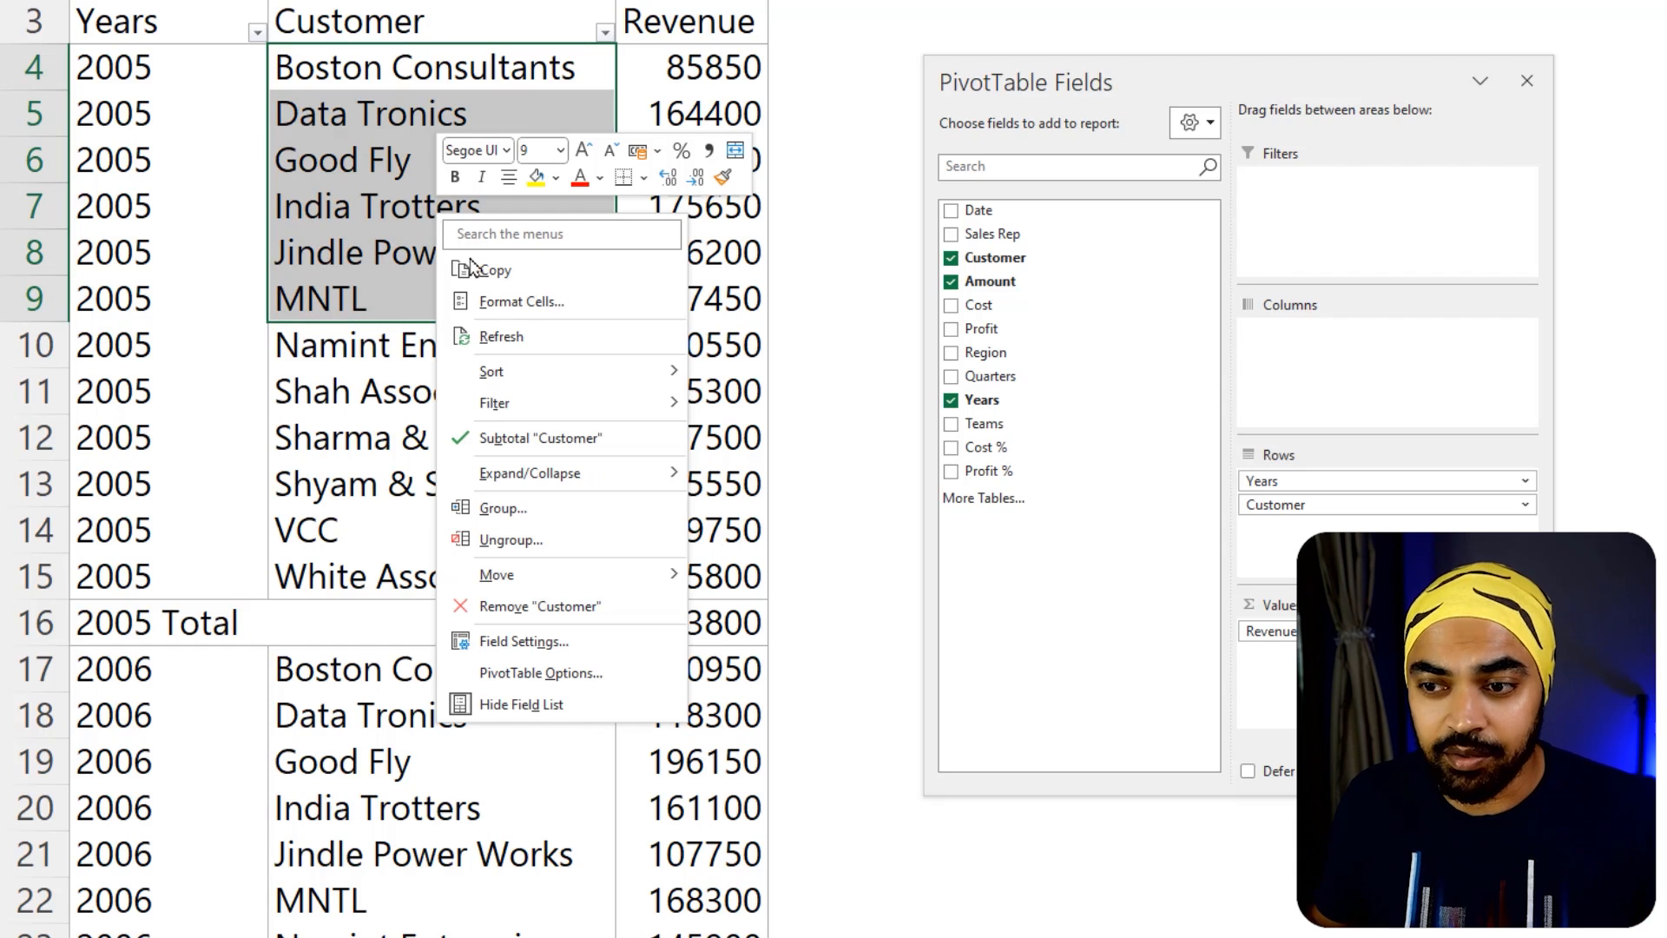
pyautogui.click(500, 507)
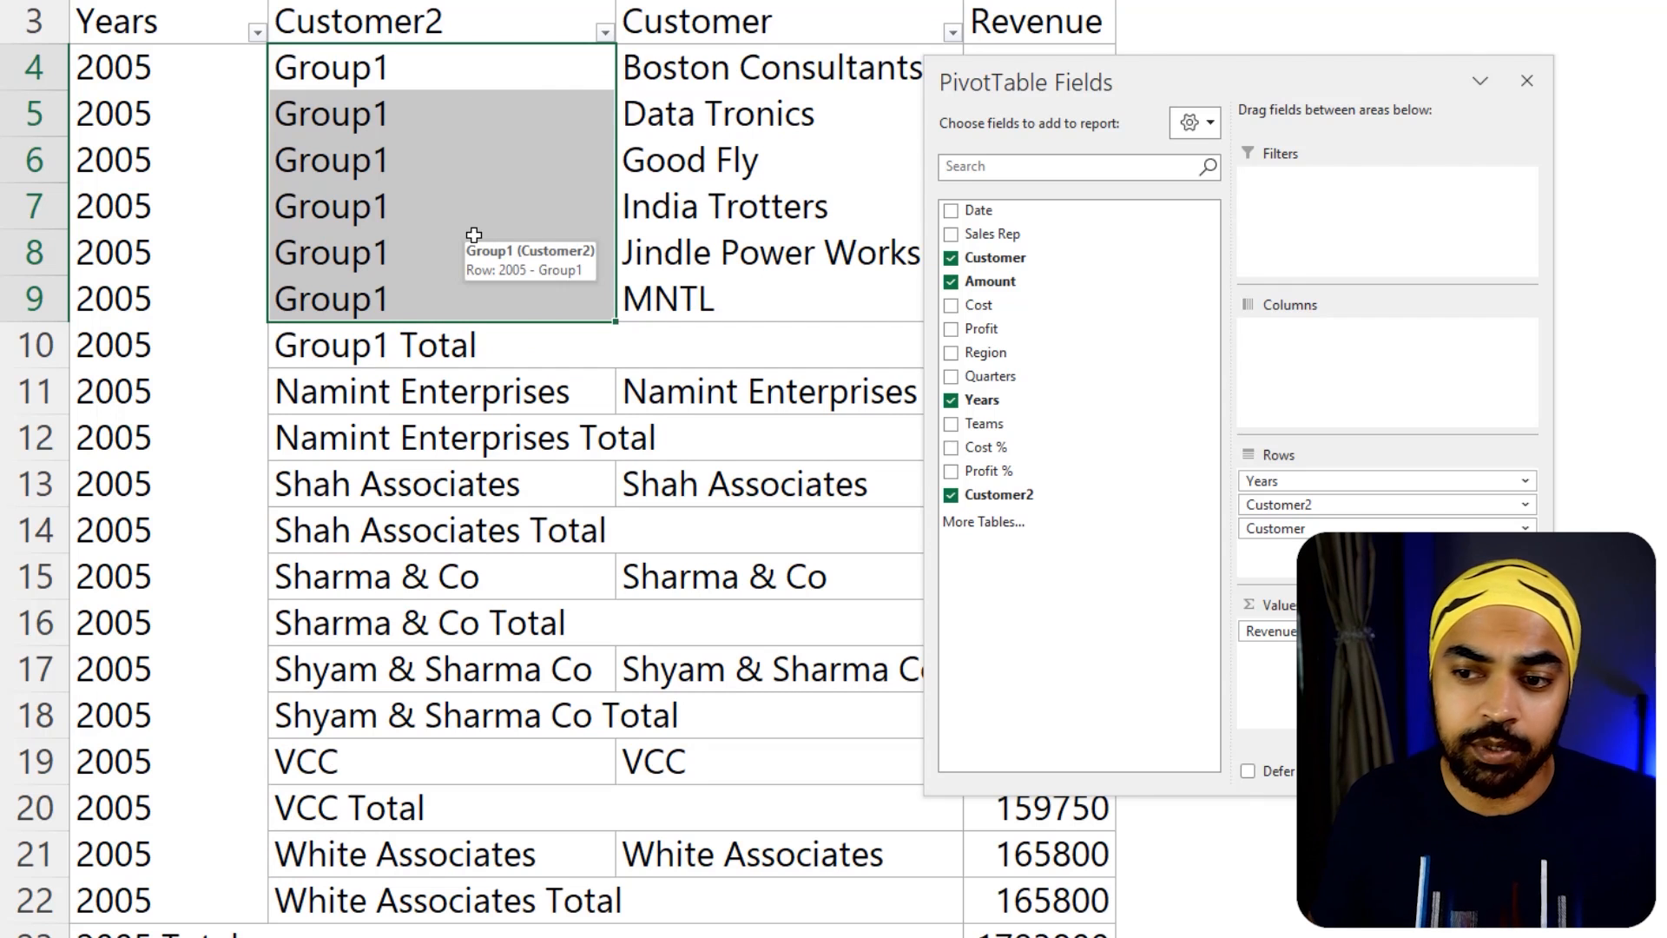
# Move the field list clear of the table and rename the new customer group Big Customers
pyautogui.moveTo(1244, 69); pyautogui.dragTo(1600, 53)
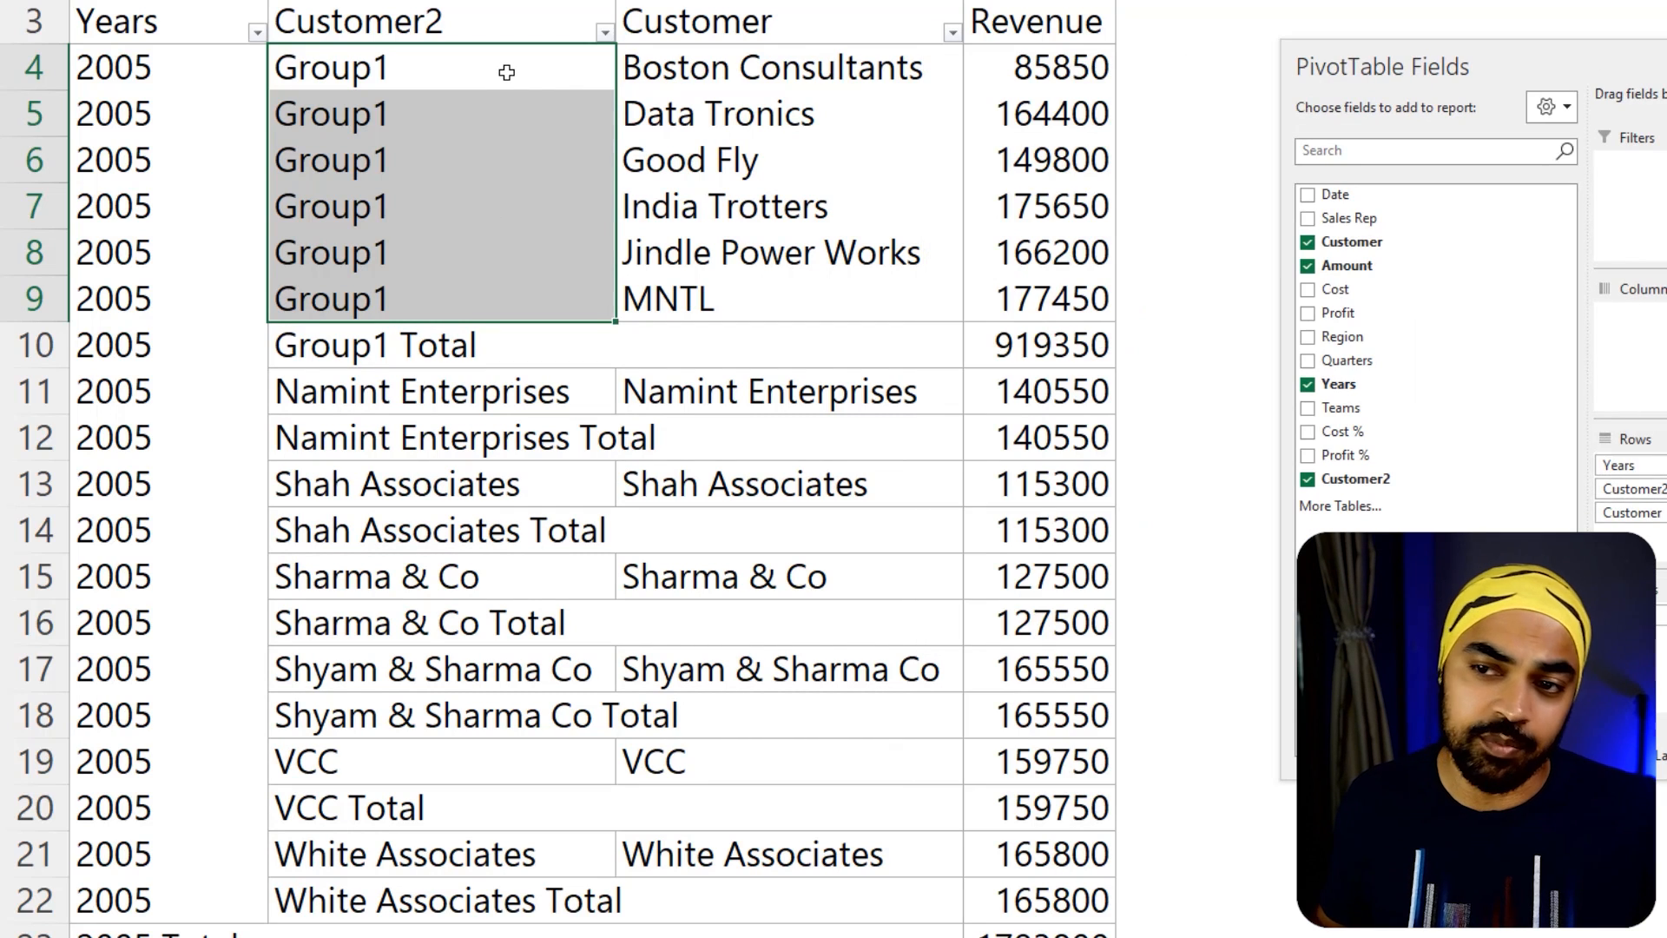
pyautogui.click(506, 72)
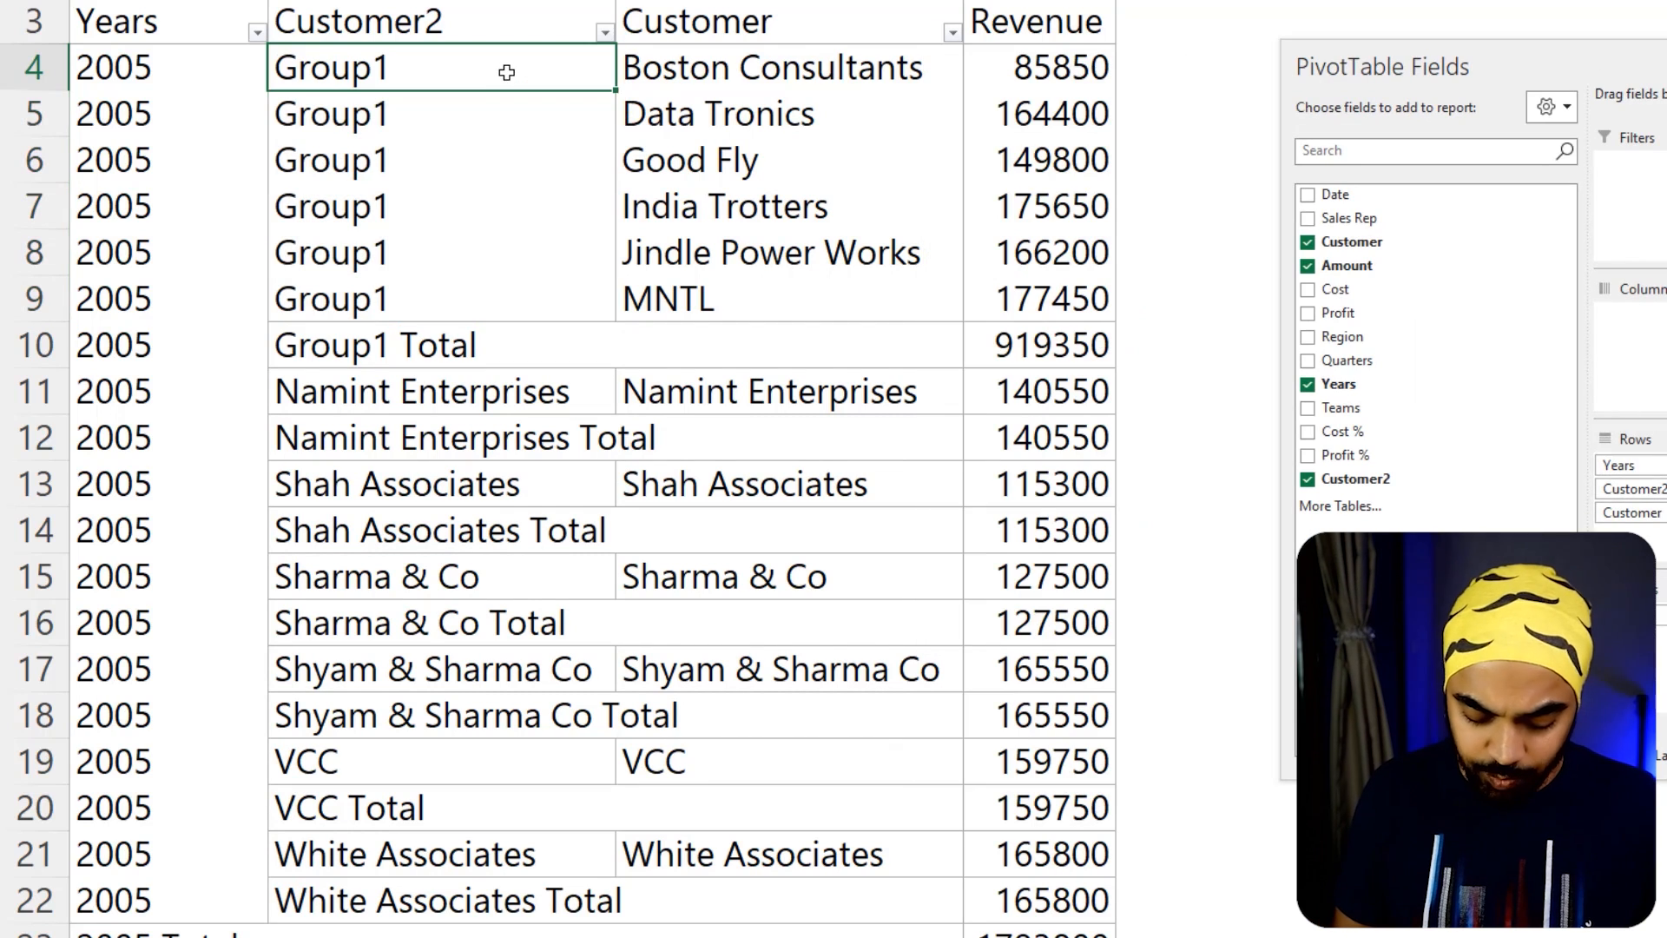
pyautogui.write('Big Customers')
pyautogui.press('Return')
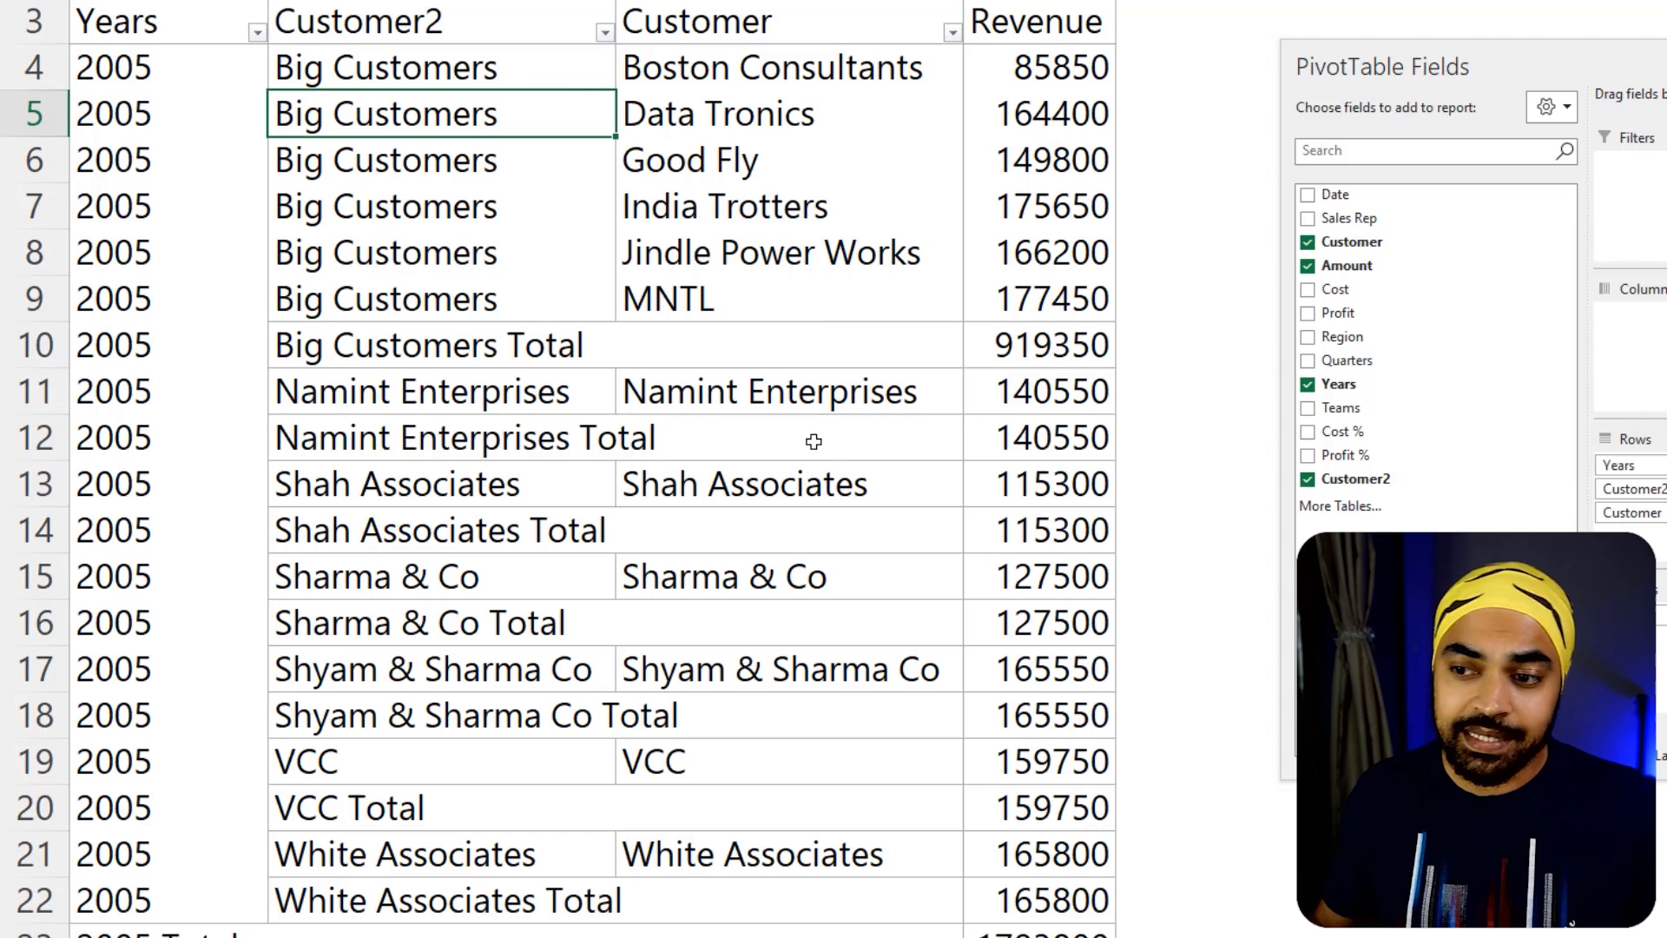
# Group the remaining 2005 customers Namint Enterprises, Shah Associates, Sharma & Co, Shyam & Sharma Co, VCC and White Associates
pyautogui.click(790, 390)
pyautogui.keyDown('ctrl'); pyautogui.click(790, 483); pyautogui.keyUp('ctrl')
pyautogui.keyDown('ctrl'); pyautogui.click(790, 577); pyautogui.keyUp('ctrl')
pyautogui.keyDown('ctrl'); pyautogui.click(790, 669); pyautogui.keyUp('ctrl')
pyautogui.keyDown('ctrl'); pyautogui.click(790, 761); pyautogui.keyUp('ctrl')
pyautogui.keyDown('ctrl'); pyautogui.click(790, 853); pyautogui.keyUp('ctrl')
pyautogui.scroll(-1, 793, 548)
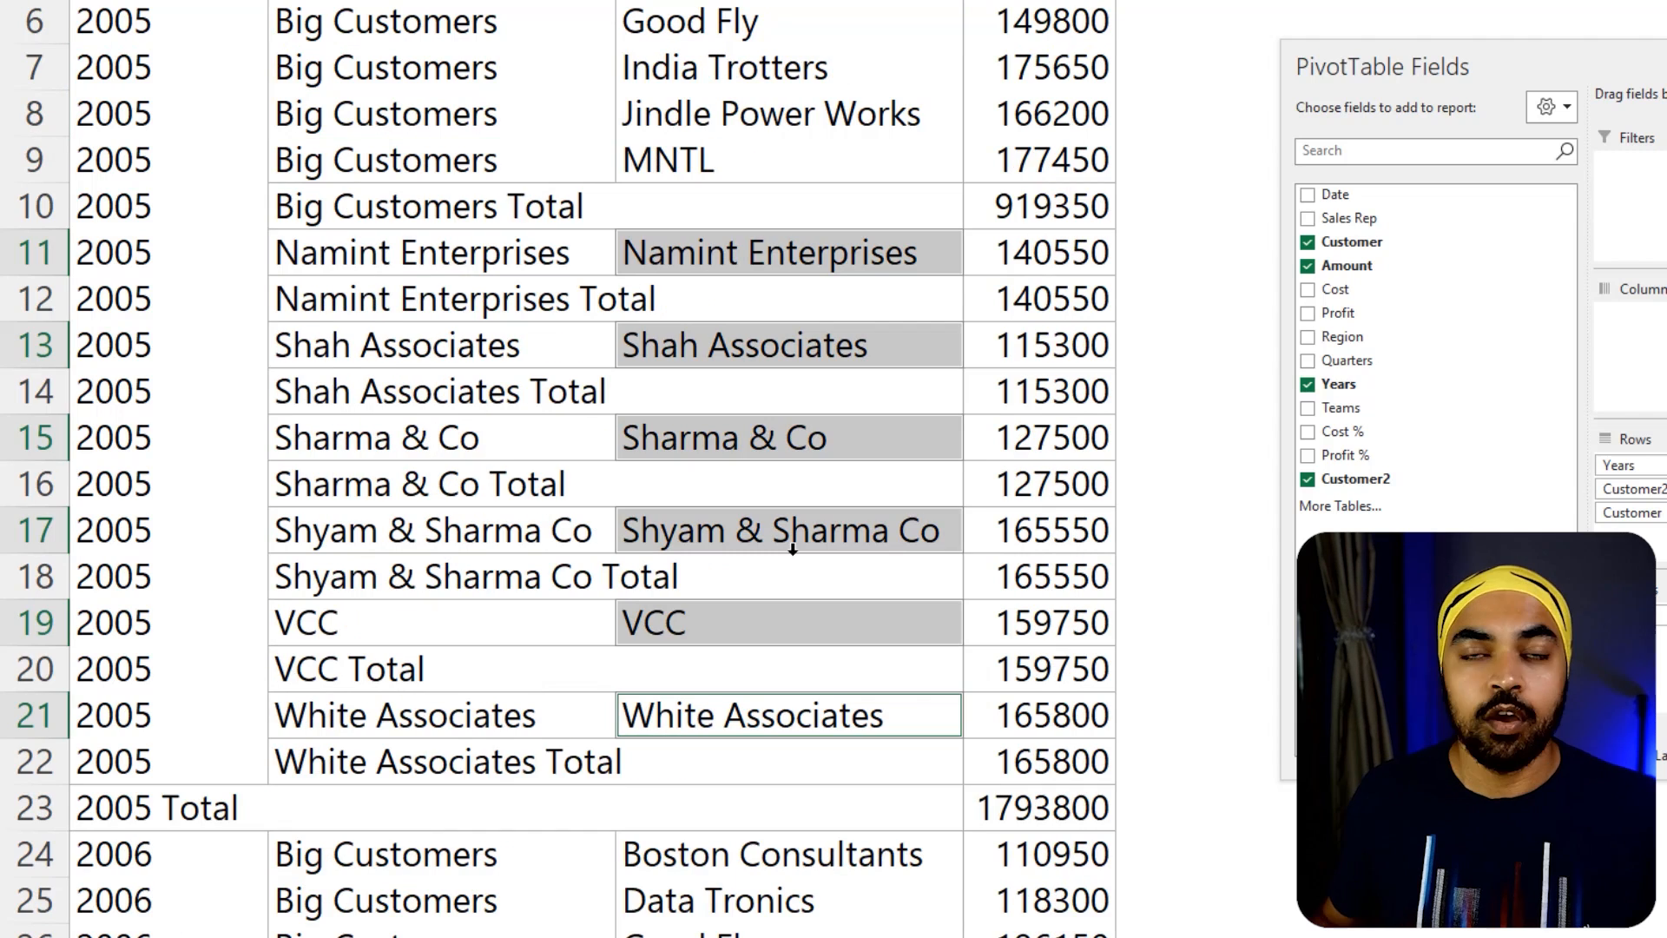
pyautogui.rightClick(802, 250)
pyautogui.click(866, 543)
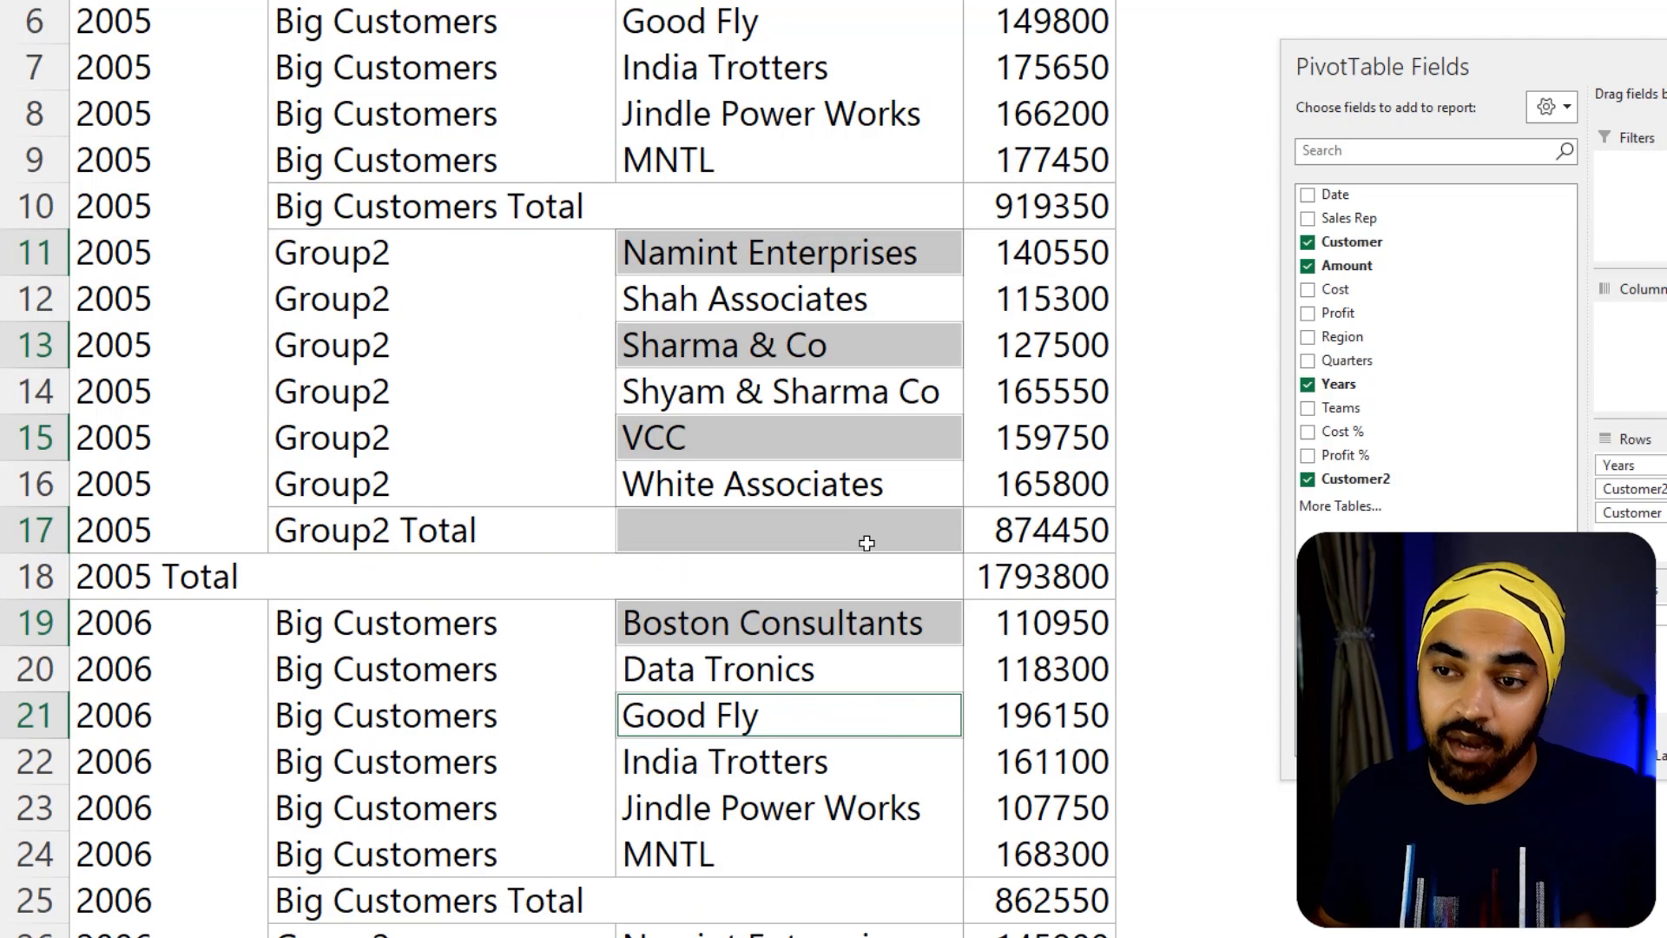
# Rename the second customer group Small Customers
pyautogui.click(415, 256)
pyautogui.hotkey('ctrl', 'shift', 'Down')
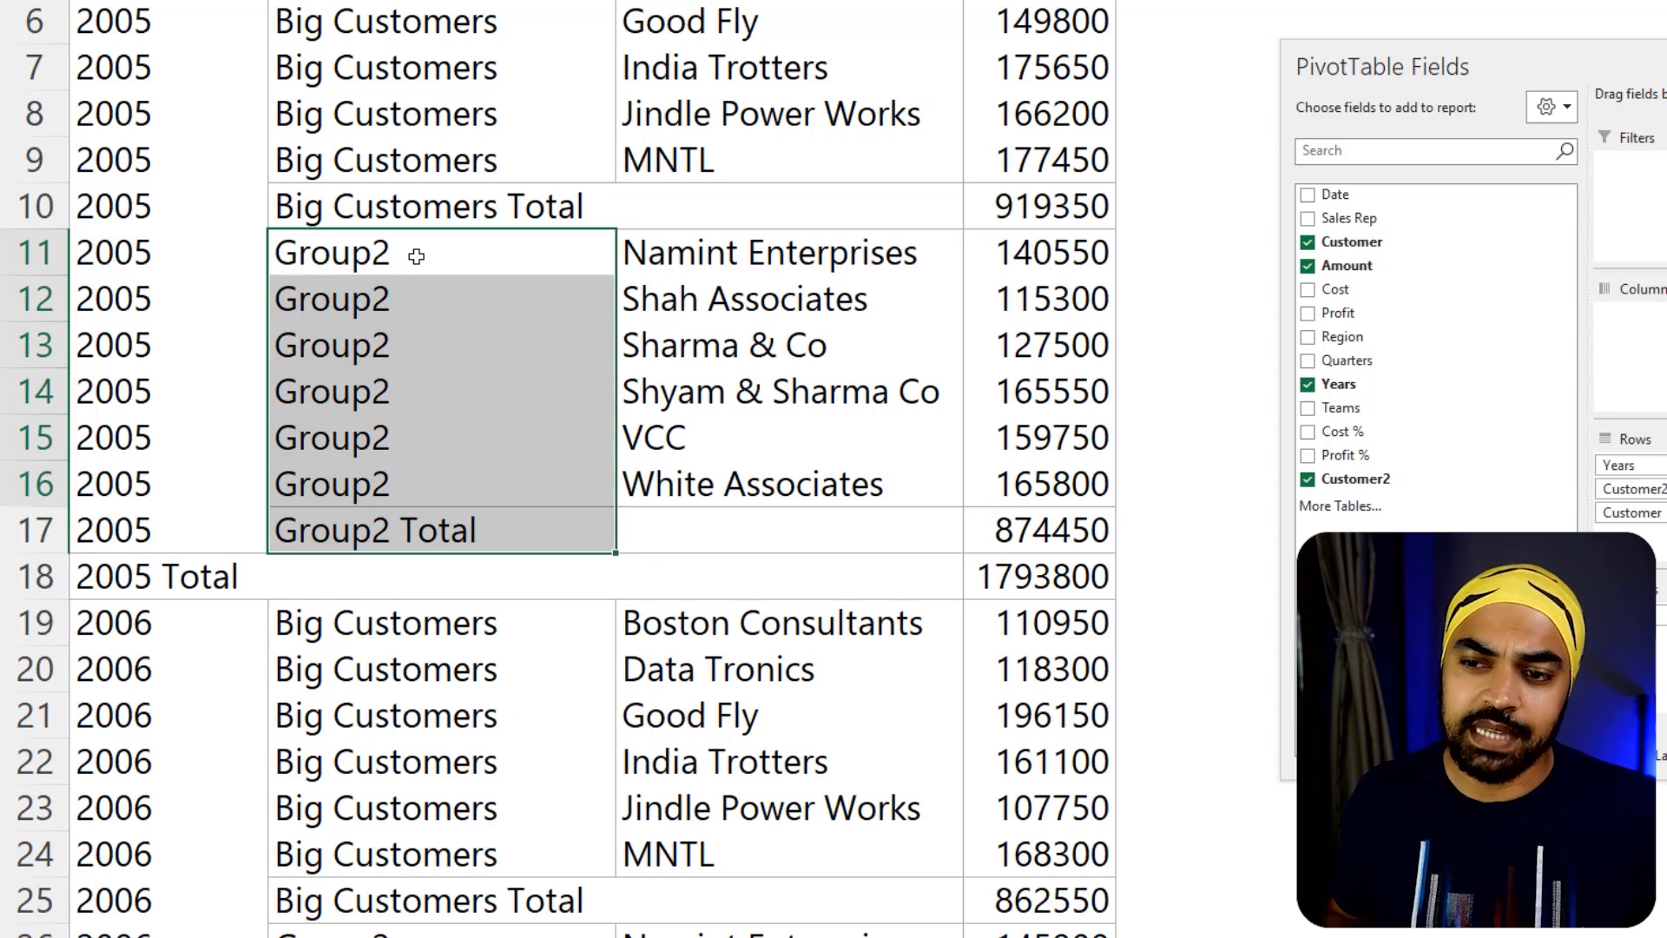
pyautogui.hotkey('shift', 'Up')
pyautogui.click(416, 256)
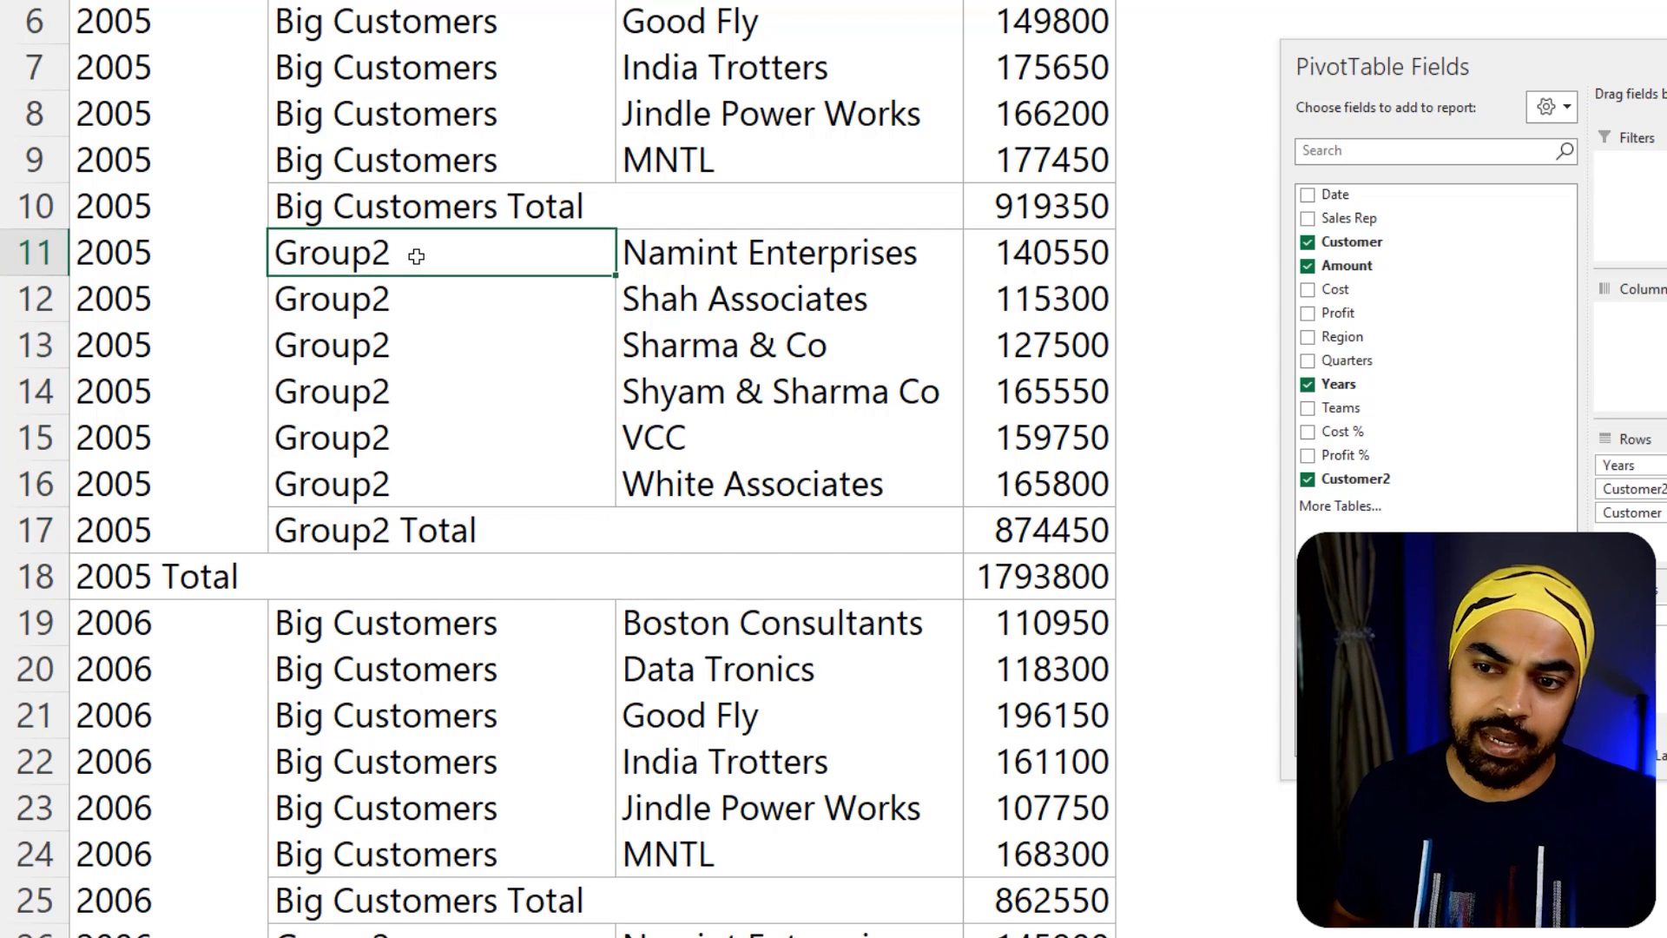
pyautogui.write('Small Customers')
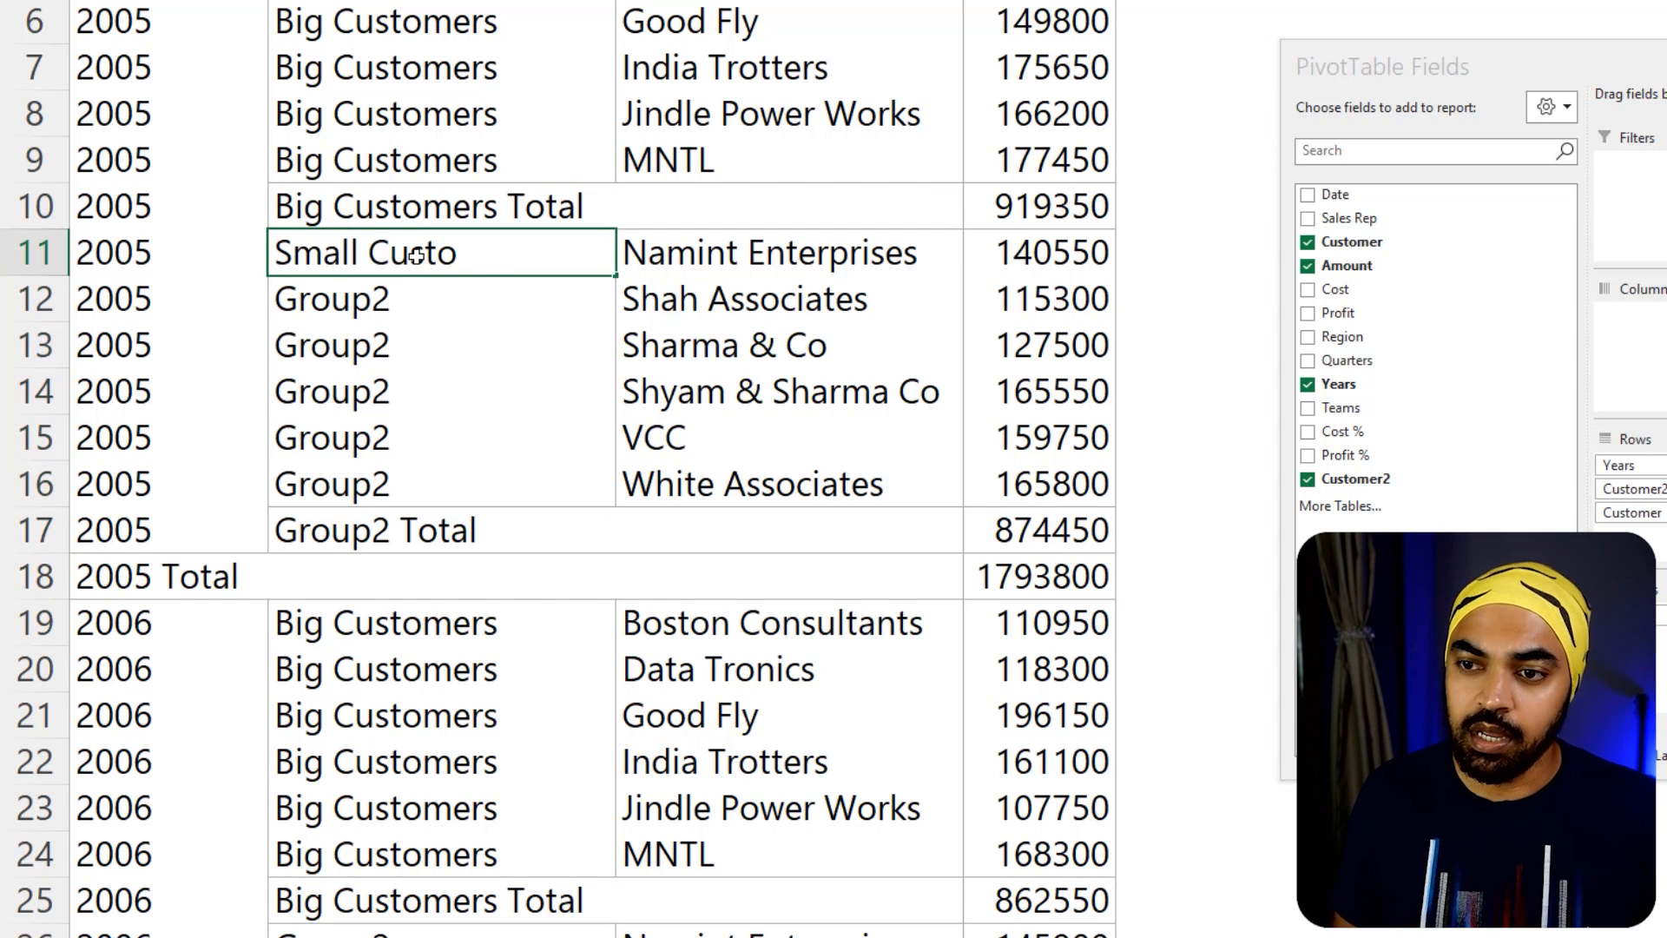
pyautogui.press('Return')
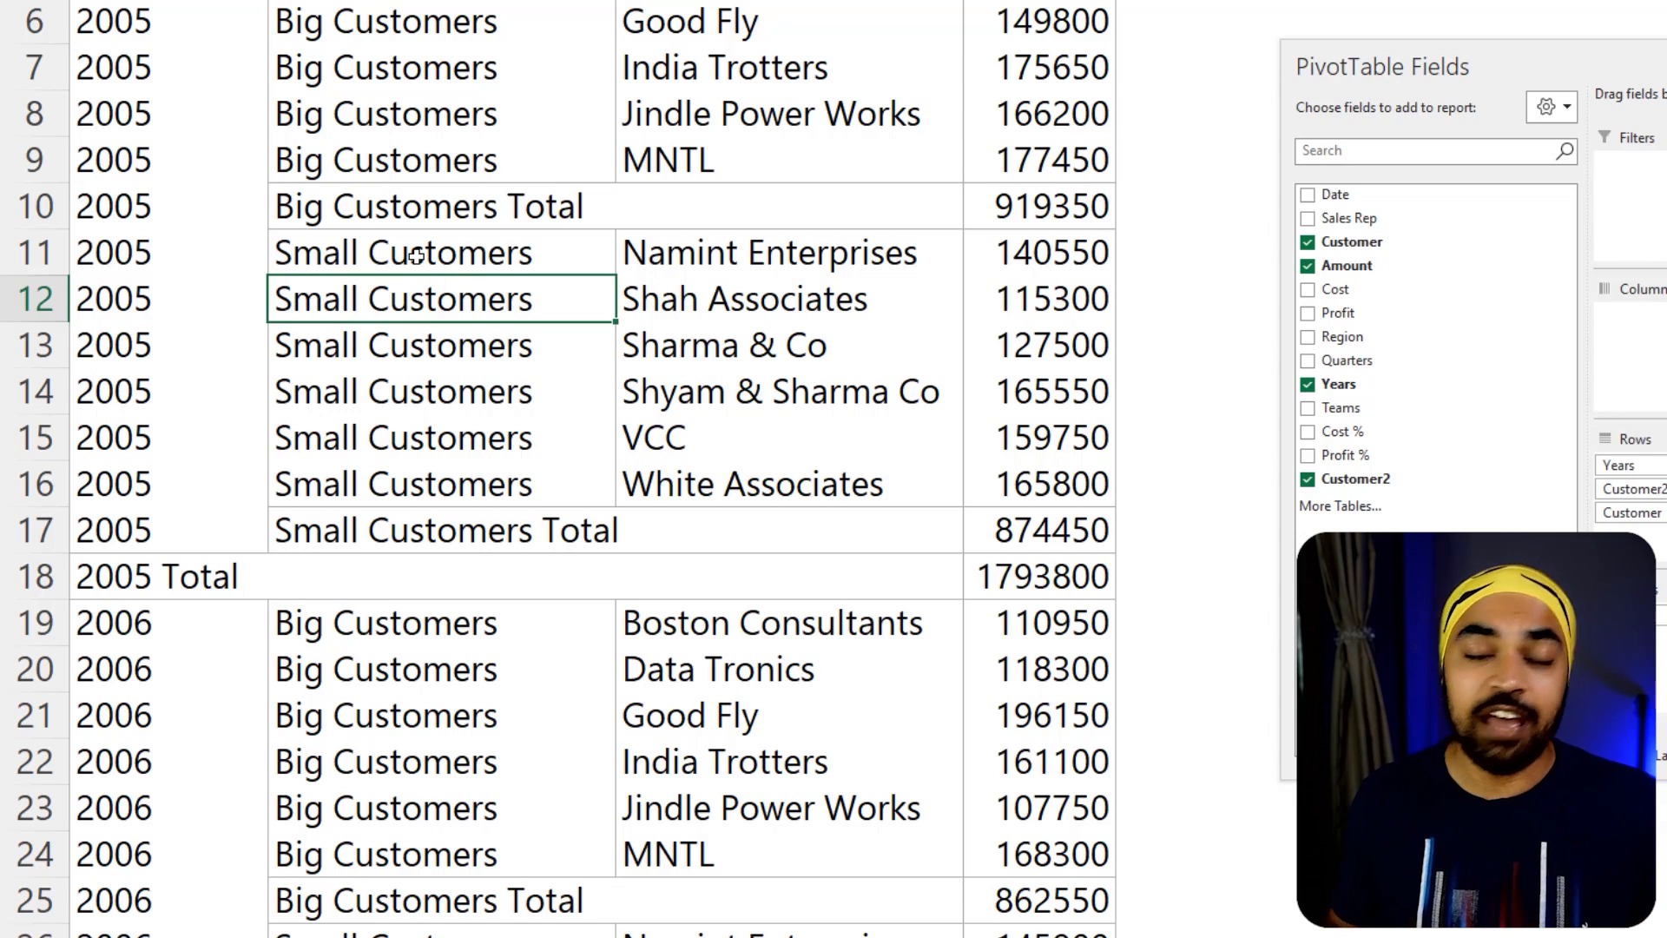
# Rename the Customer2 field heading Customer Category in the PivotTable
pyautogui.scroll(-2, 521, 256)
pyautogui.scroll(-4, 521, 256)
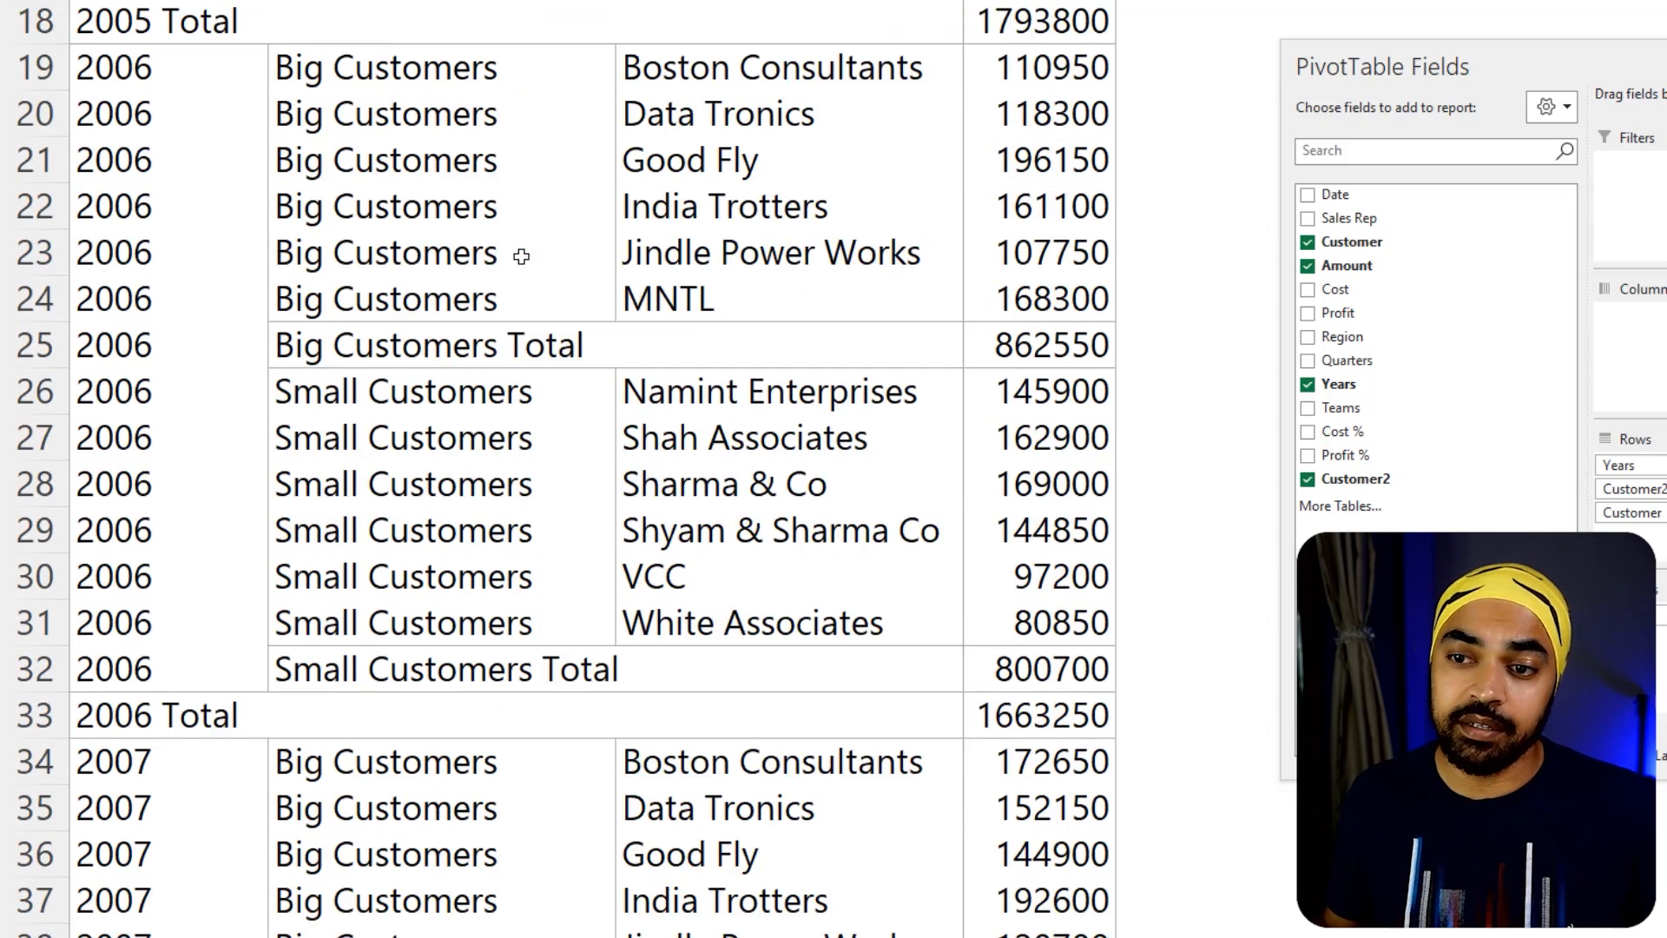
pyautogui.scroll(7, 521, 256)
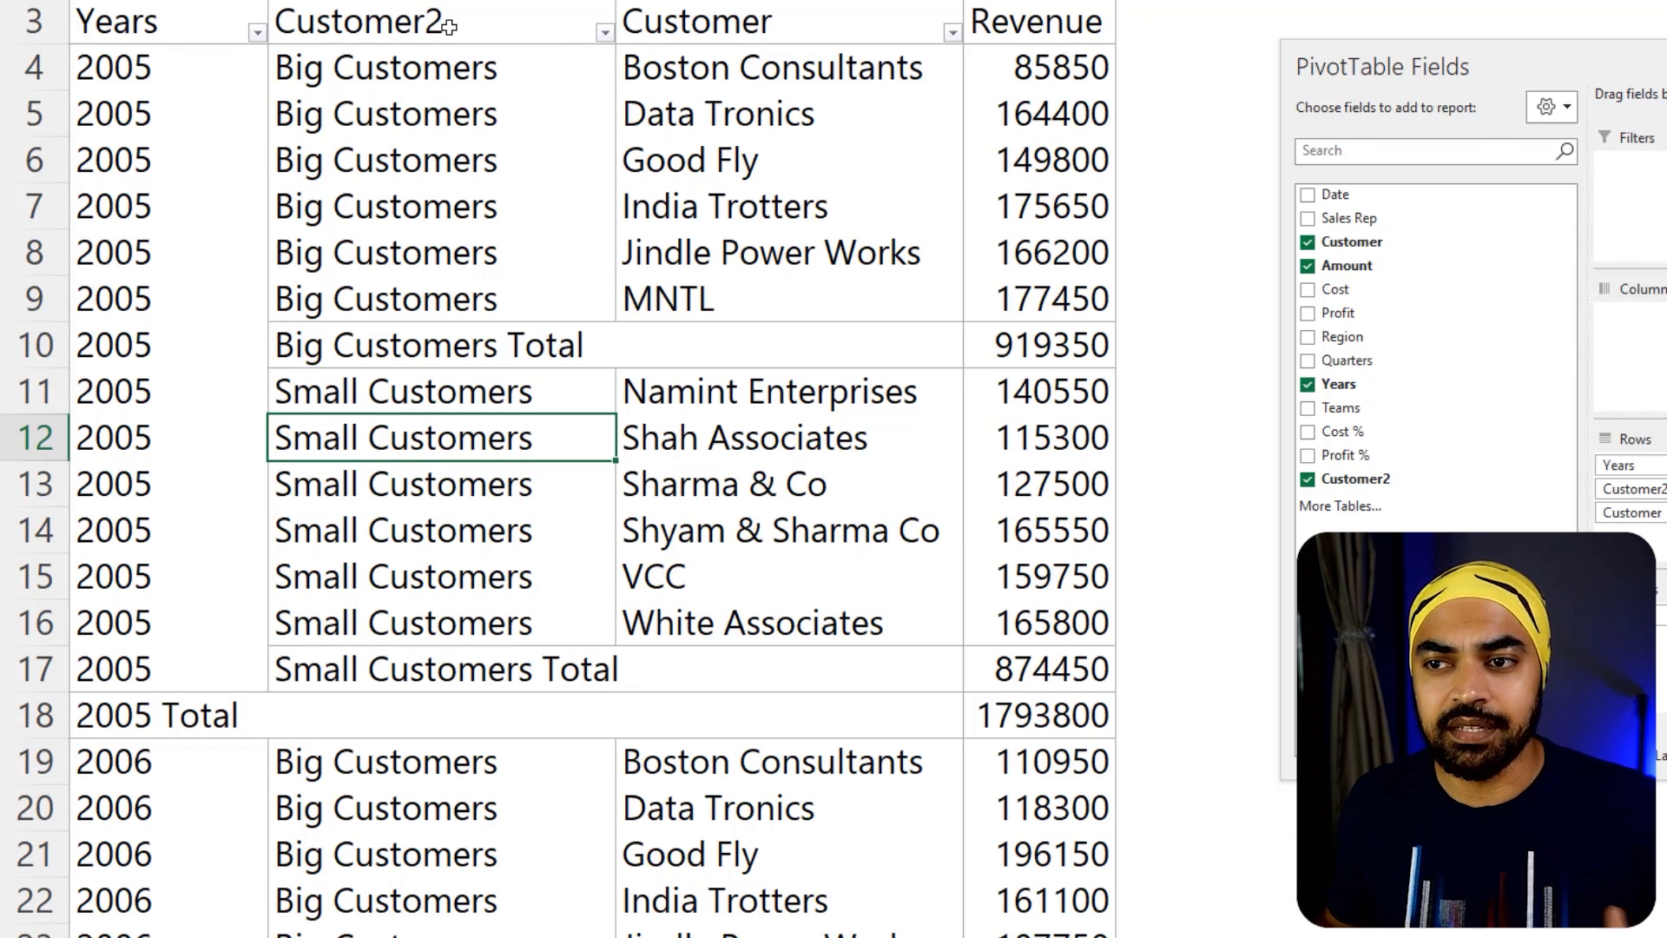
pyautogui.click(477, 26)
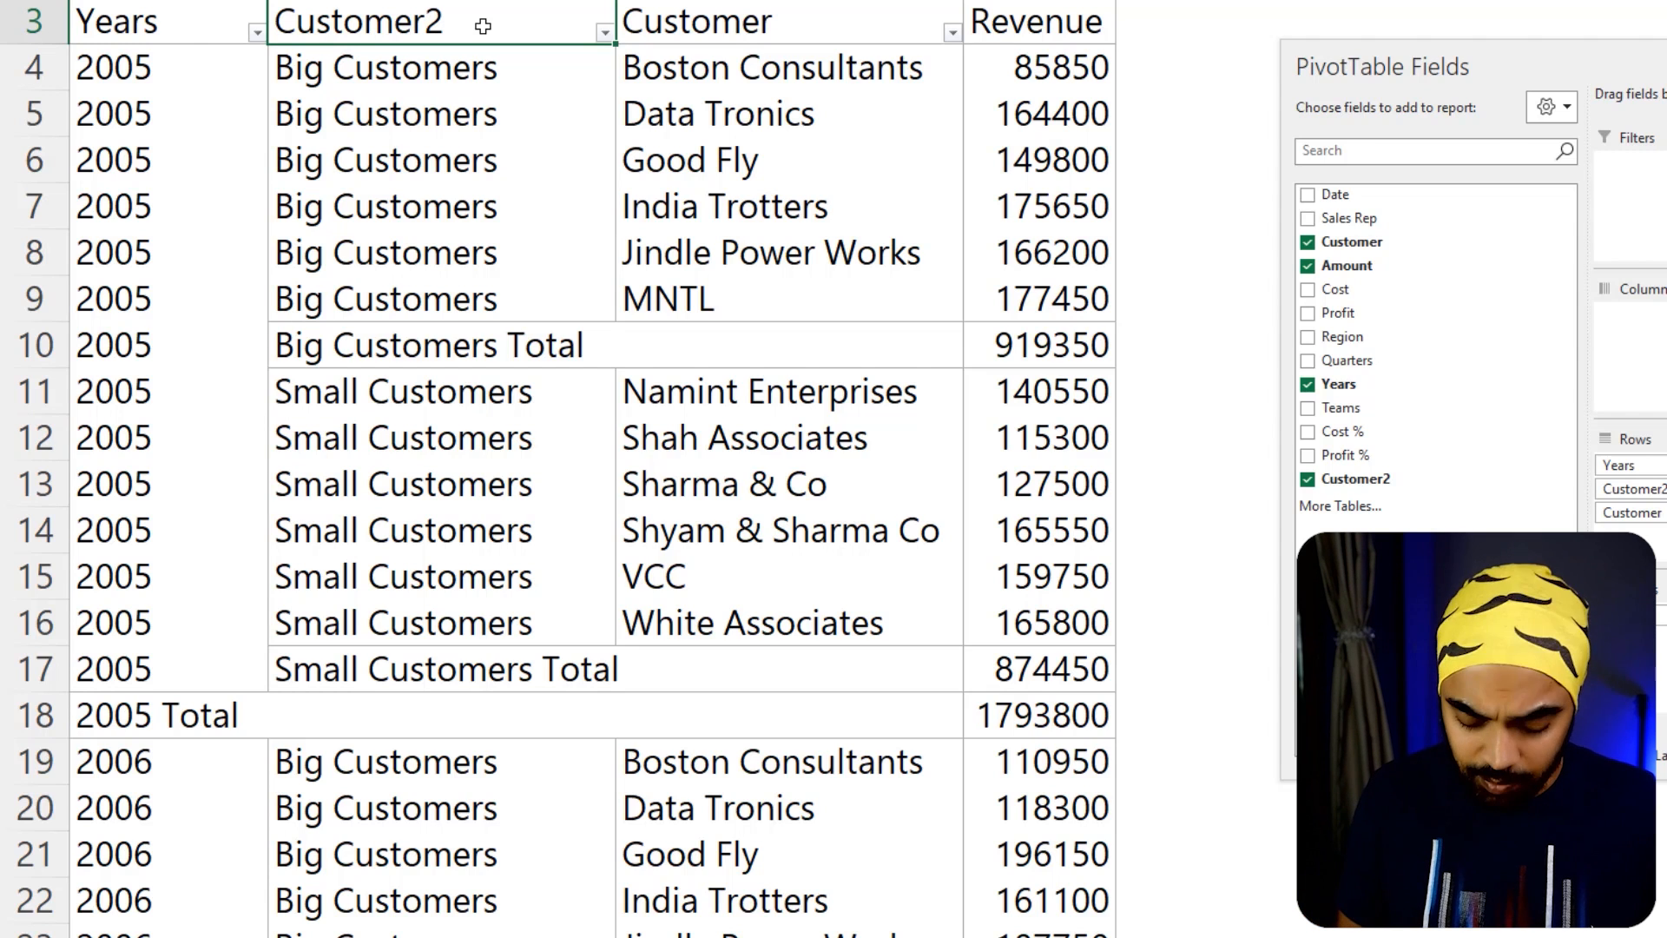
pyautogui.write('Customer Category')
pyautogui.press('Return')
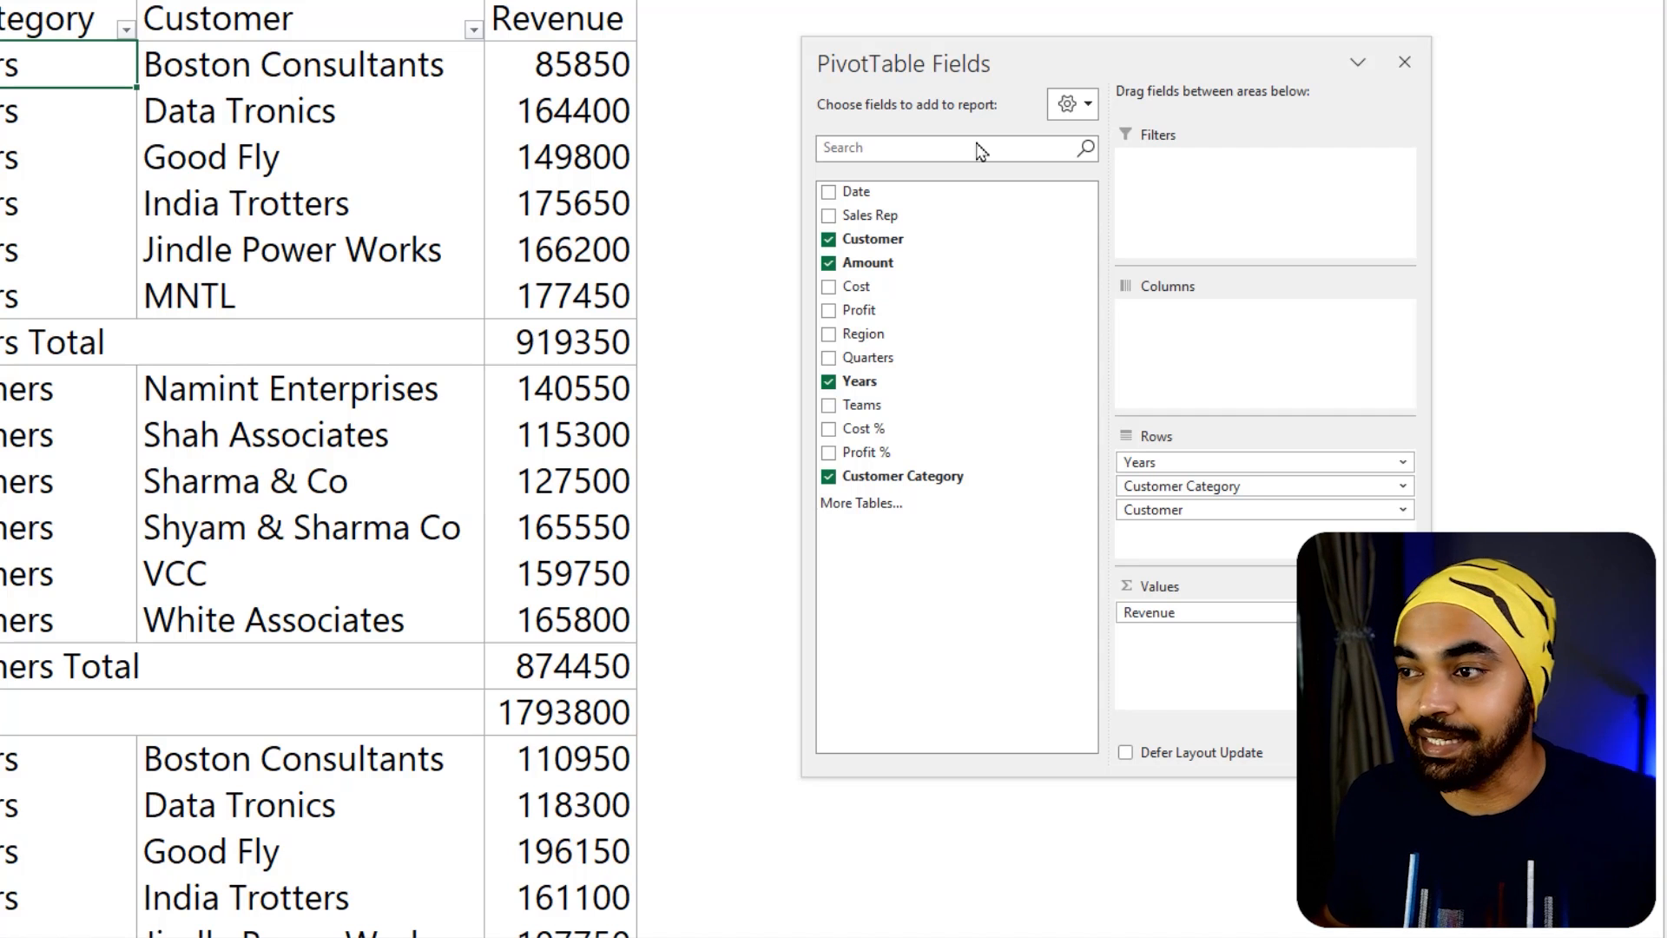
pyautogui.moveTo(1213, 511); pyautogui.dragTo(1120, 577)
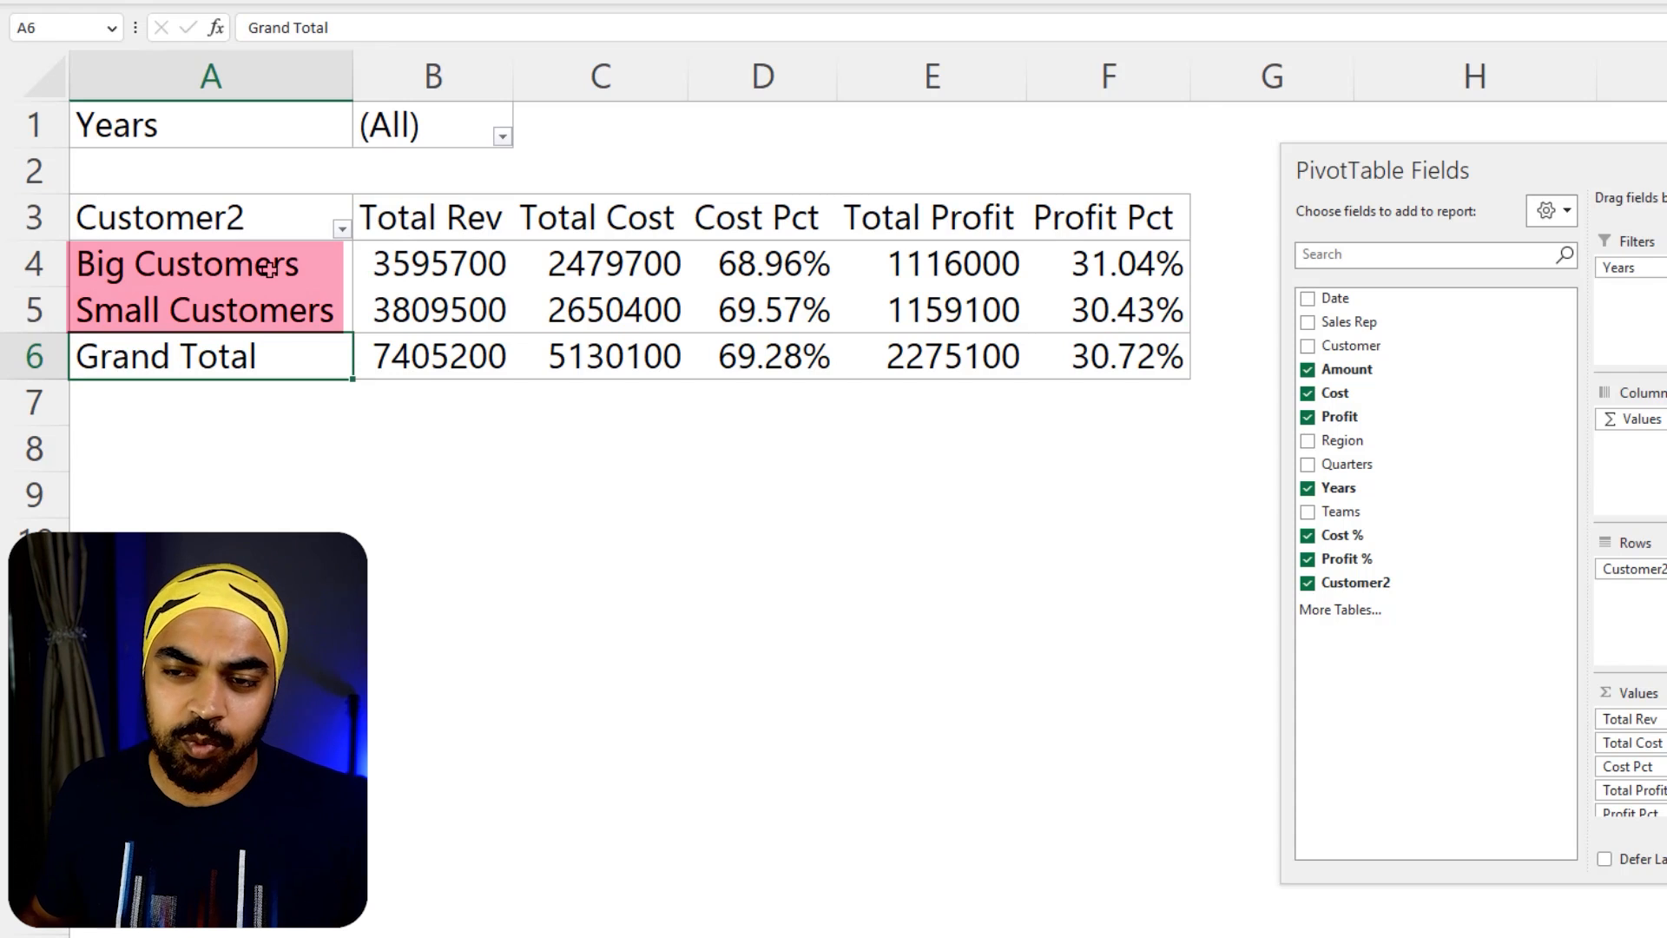
# Filter the PivotTable of Big and Small Customers to the year 2007
pyautogui.moveTo(269, 268); pyautogui.dragTo(287, 310)
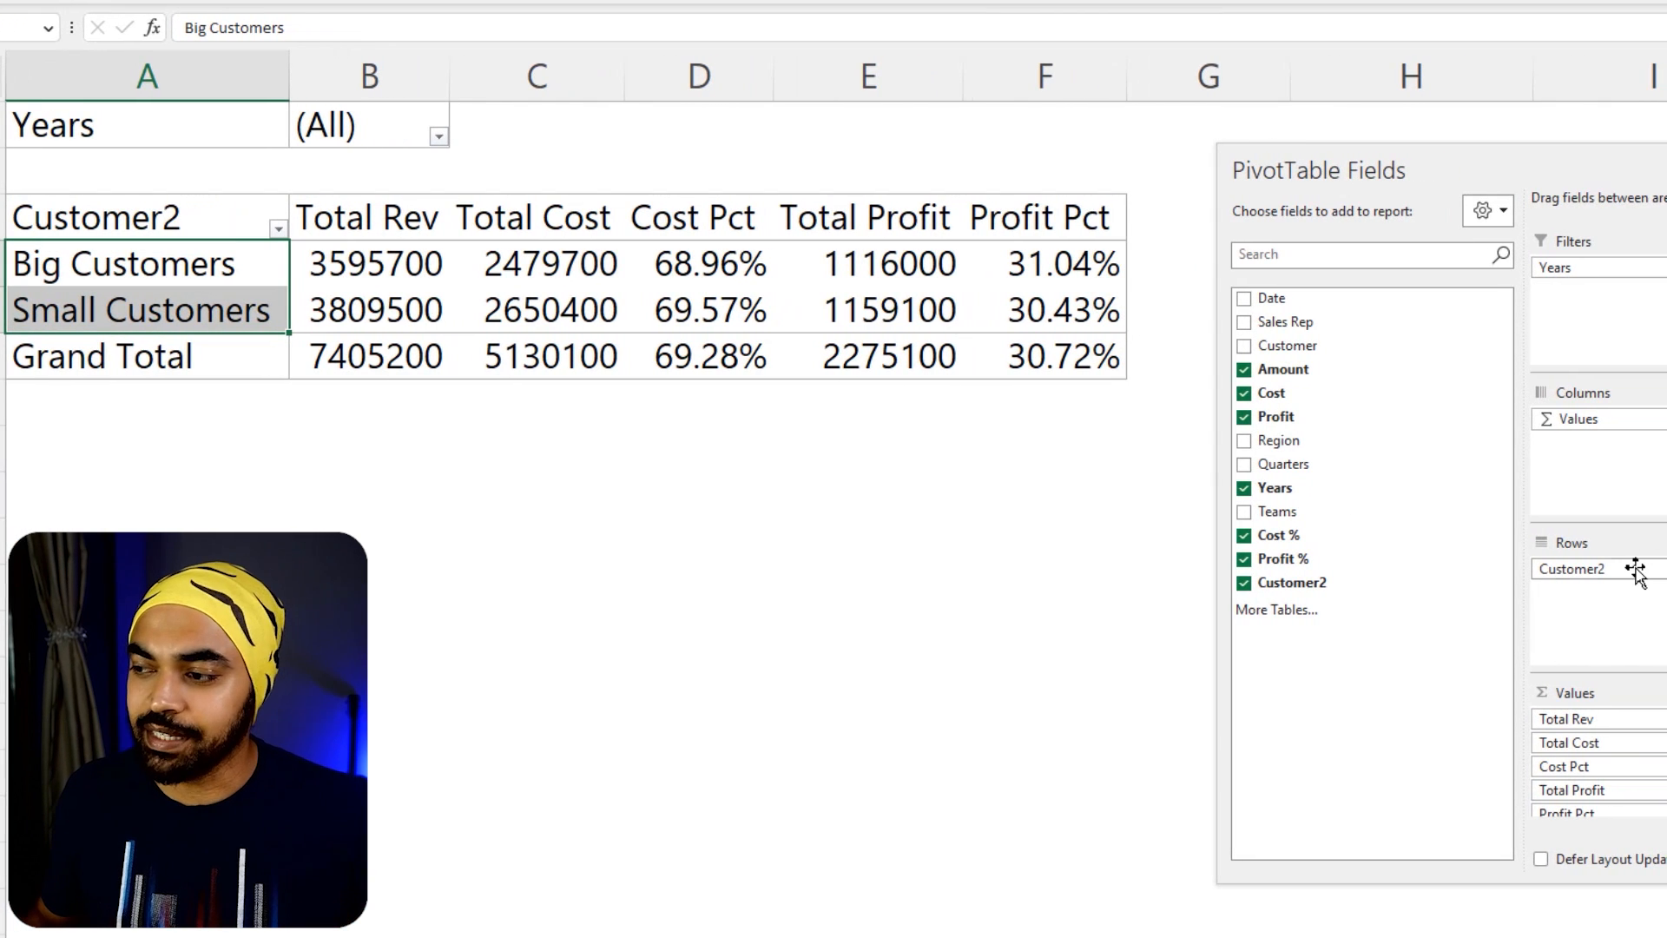
pyautogui.click(438, 137)
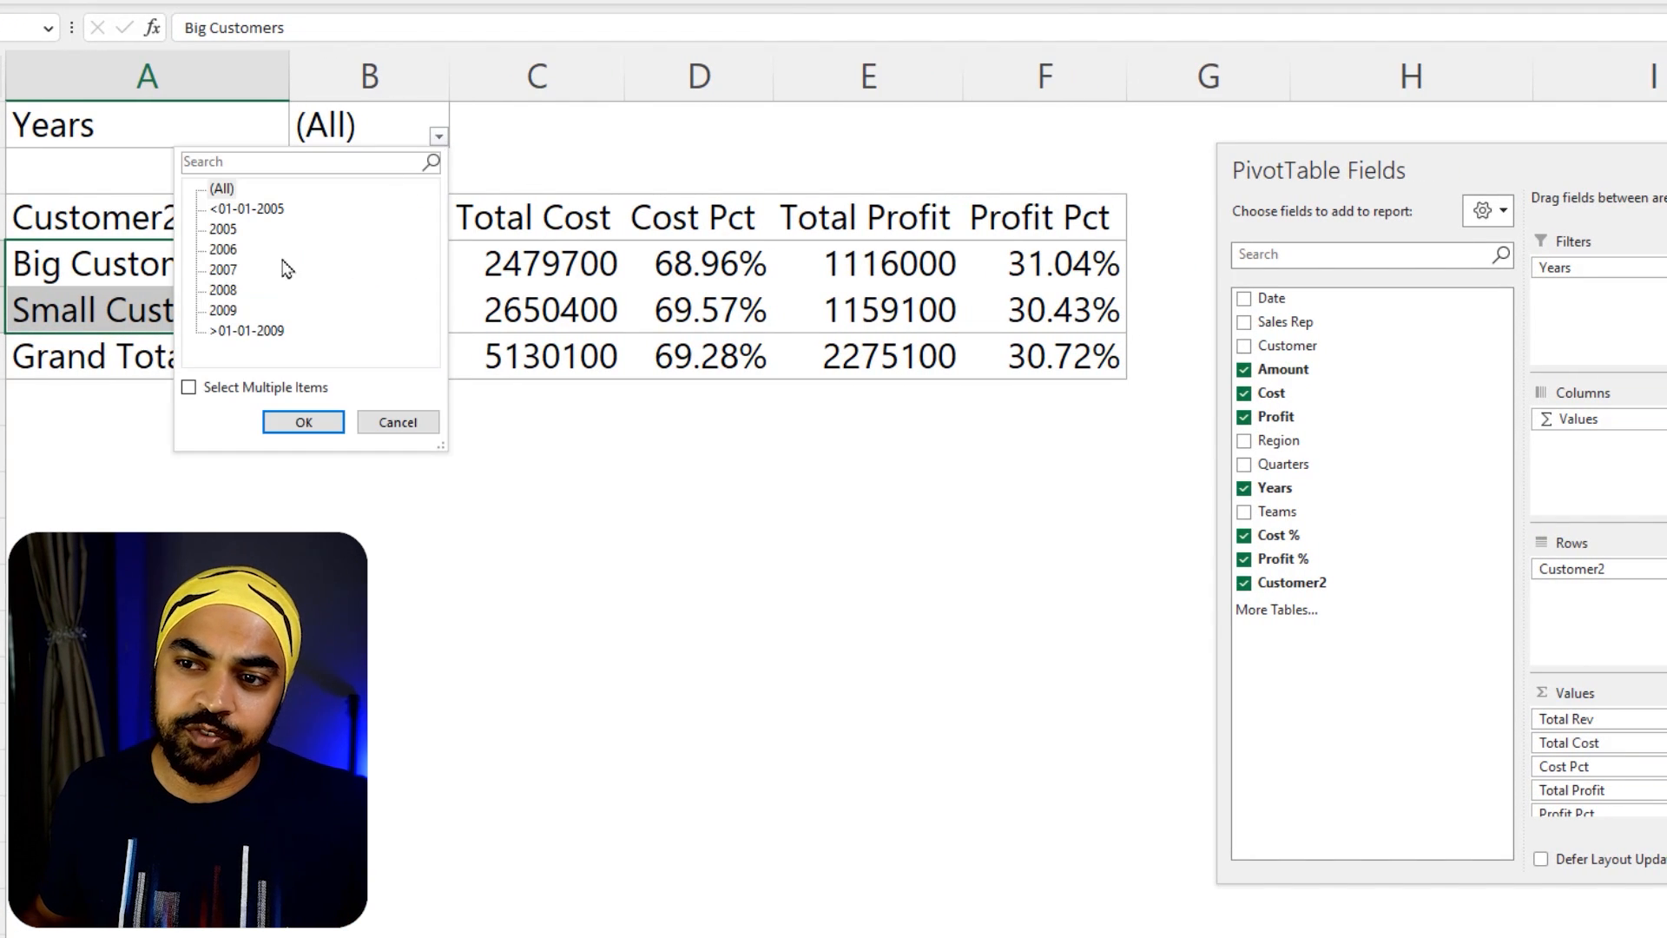
pyautogui.click(223, 270)
pyautogui.click(303, 422)
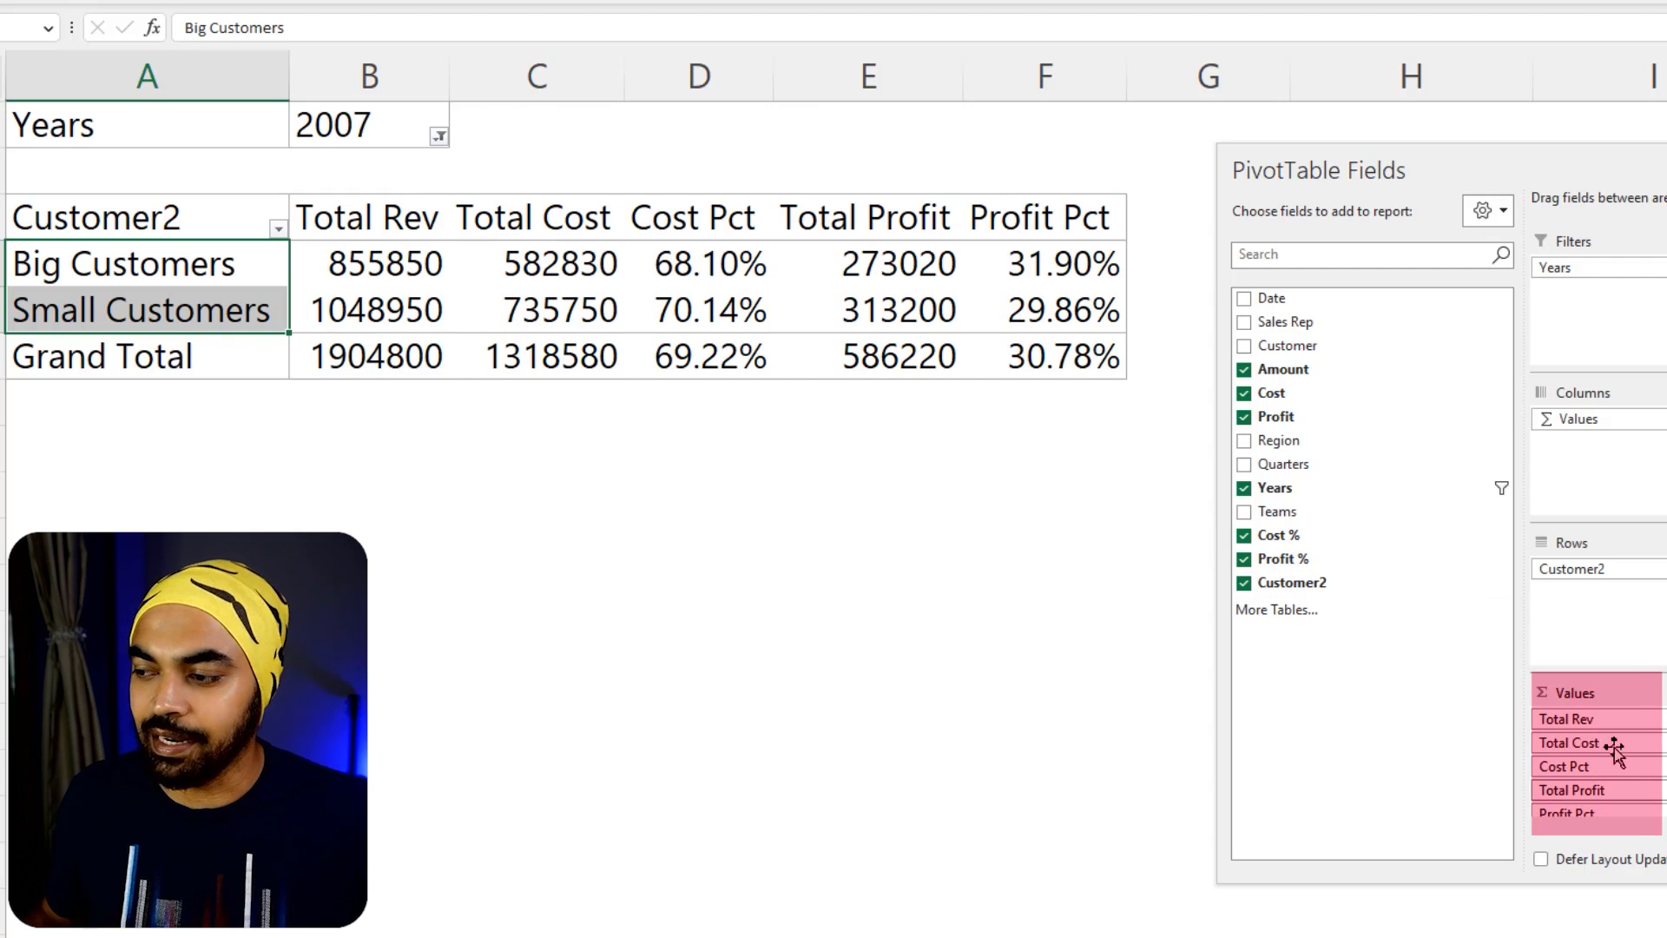
# Examine the value headings from Total Rev to Total Profit laid out across the PivotTable's columns
pyautogui.click(441, 228)
pyautogui.click(586, 229)
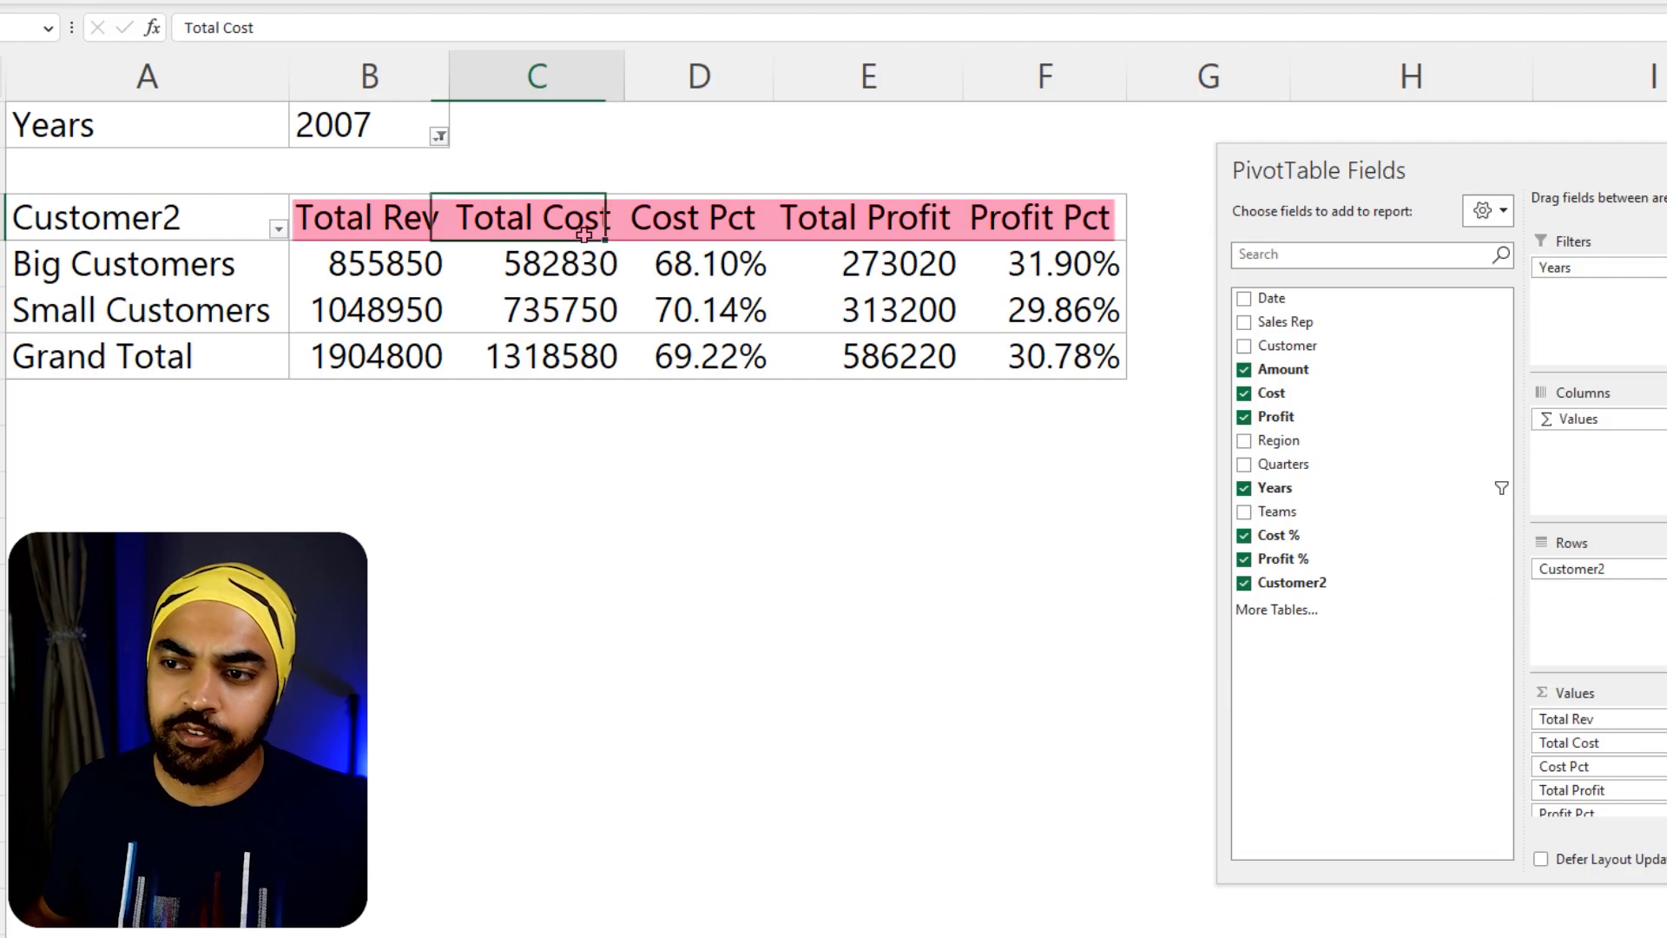
pyautogui.click(758, 231)
pyautogui.click(885, 228)
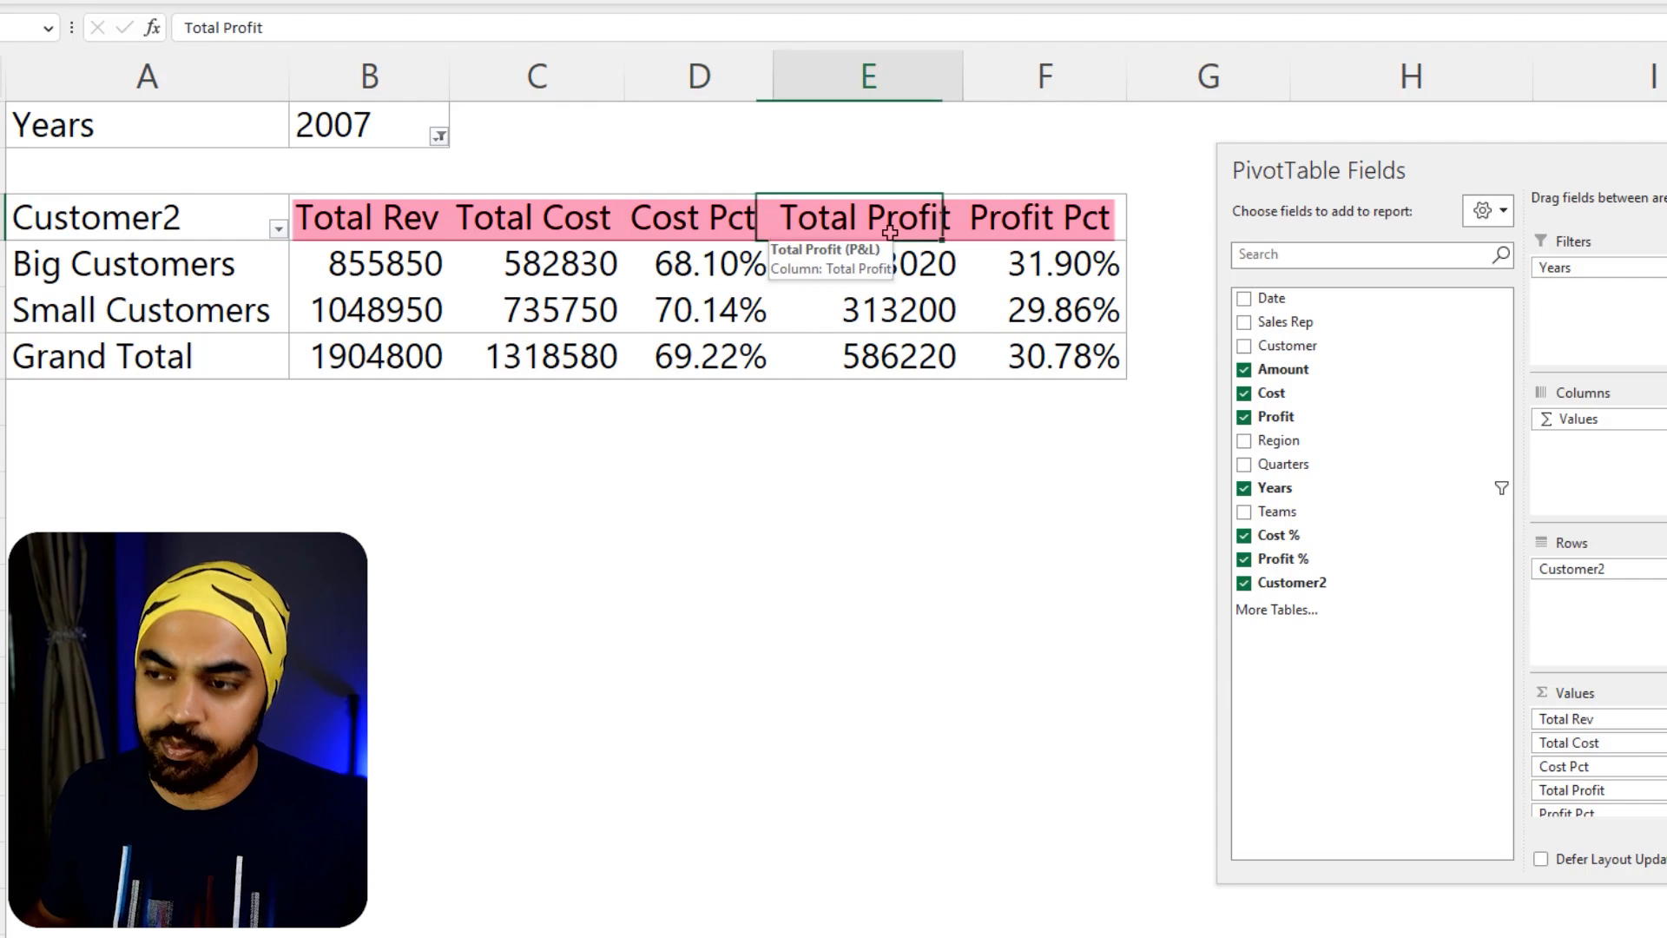
pyautogui.moveTo(914, 365)
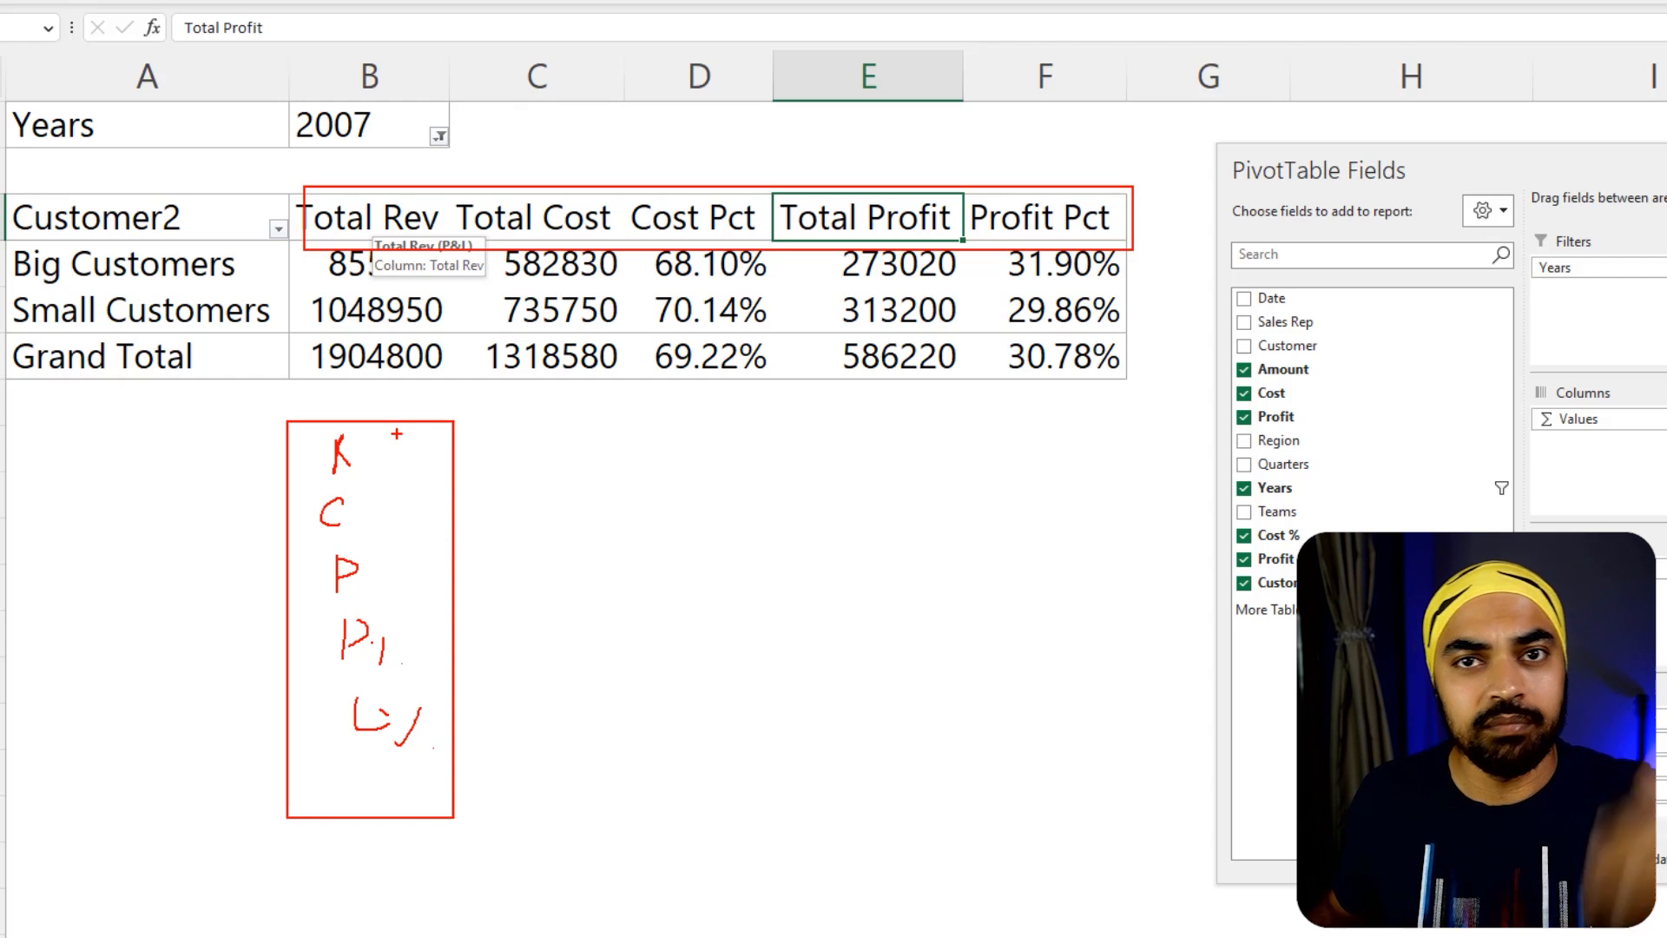
# Move the Values entry from Columns to Rows below Customer2 and widen the P&L column
pyautogui.press('Escape')
pyautogui.moveTo(1302, 172); pyautogui.dragTo(1179, 168)
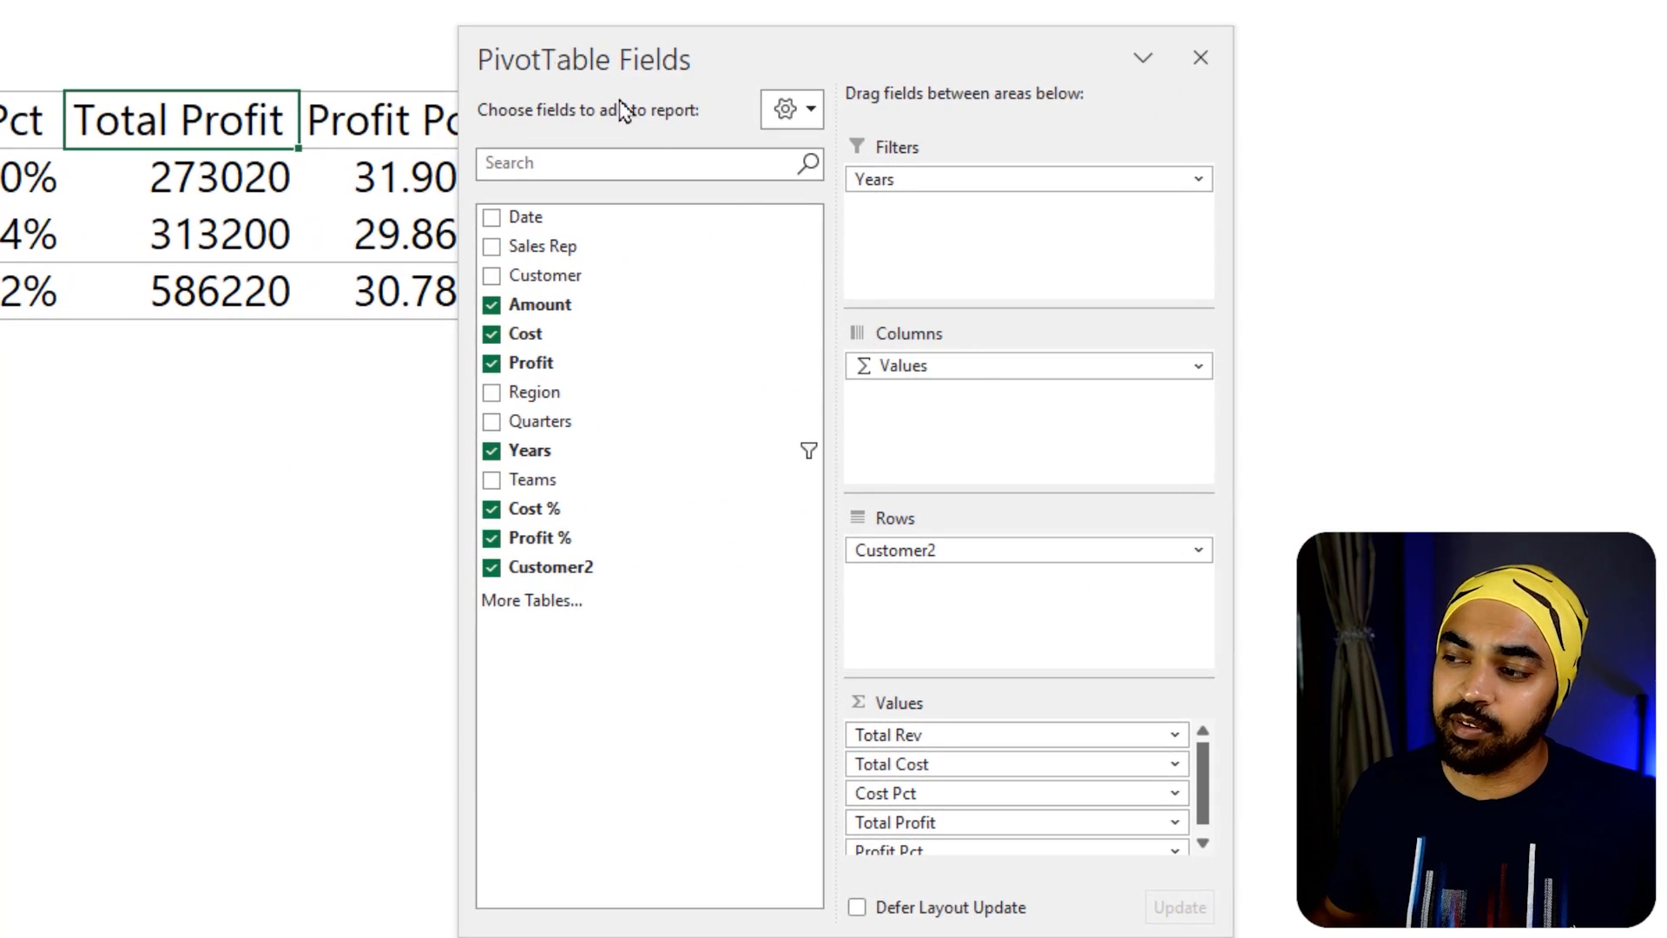
pyautogui.hotkey('ctrl', '2')
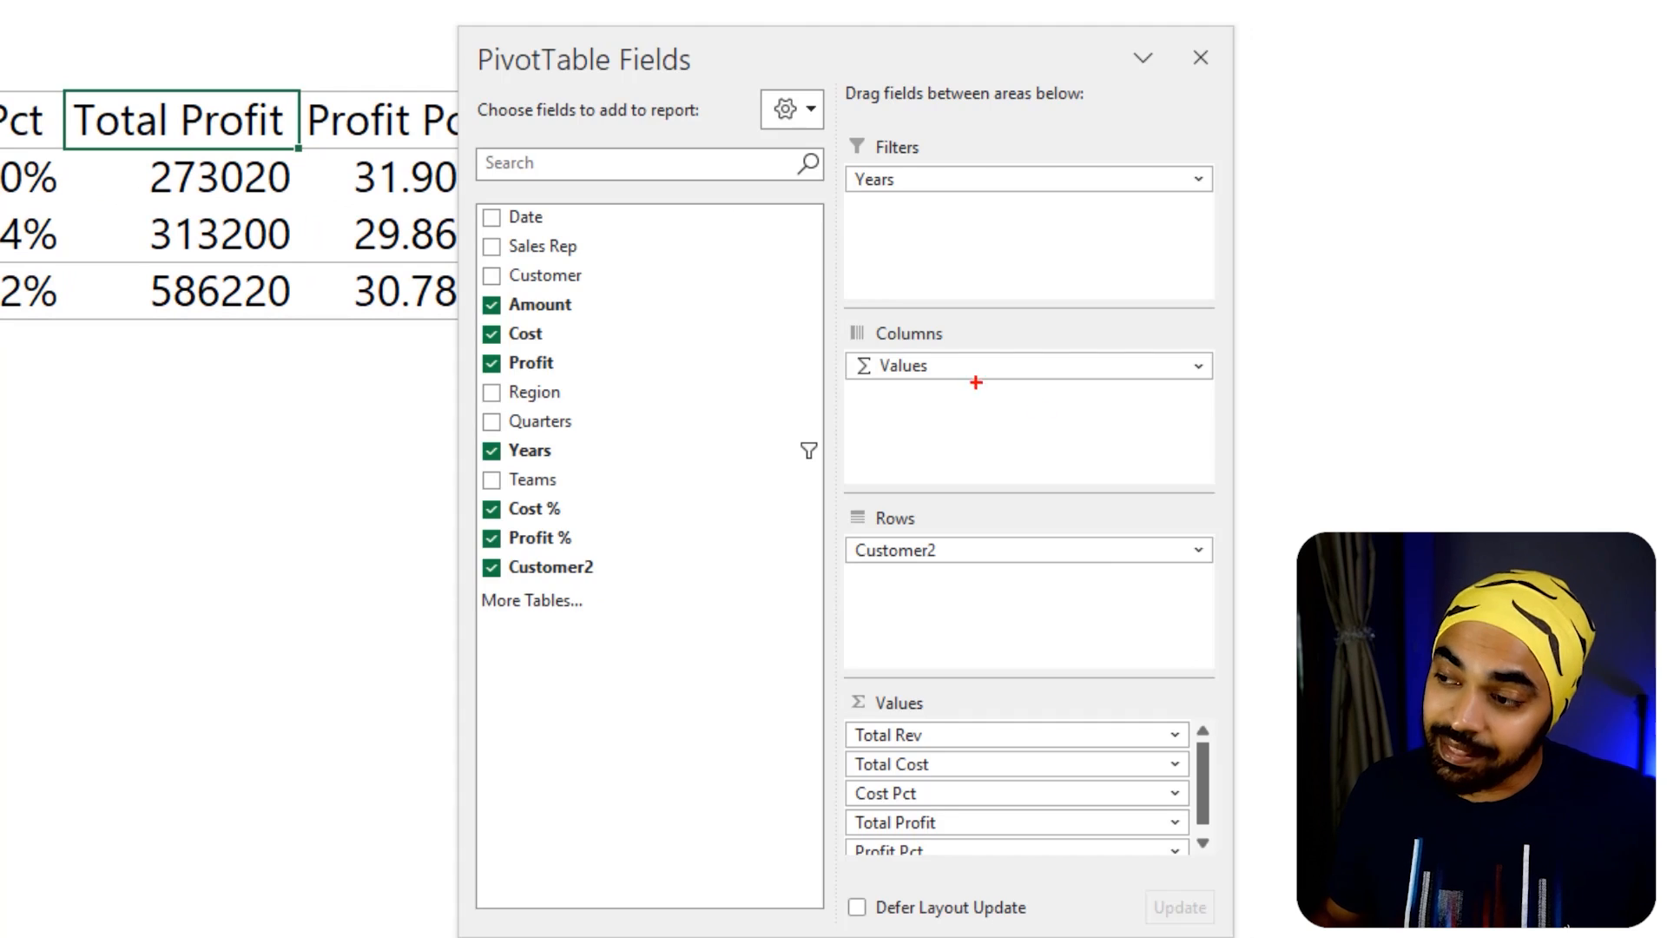
pyautogui.moveTo(961, 346)
pyautogui.mouseDown()
pyautogui.moveTo(839, 365)
pyautogui.moveTo(954, 383)
pyautogui.mouseUp()
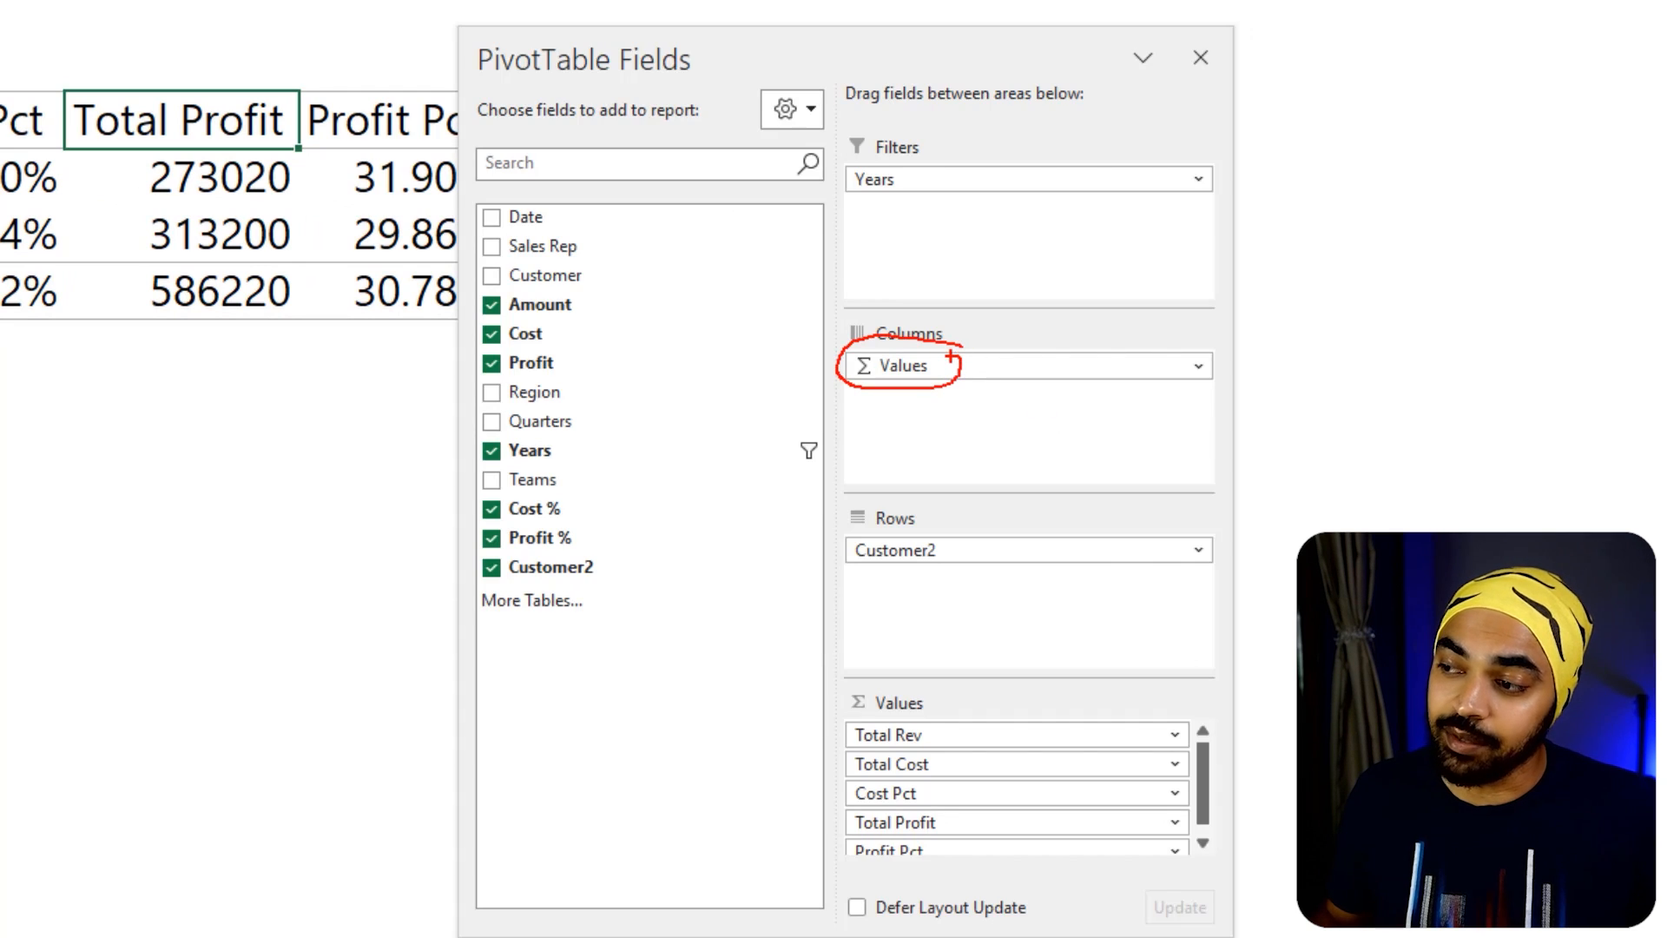
pyautogui.moveTo(928, 329); pyautogui.dragTo(969, 318)
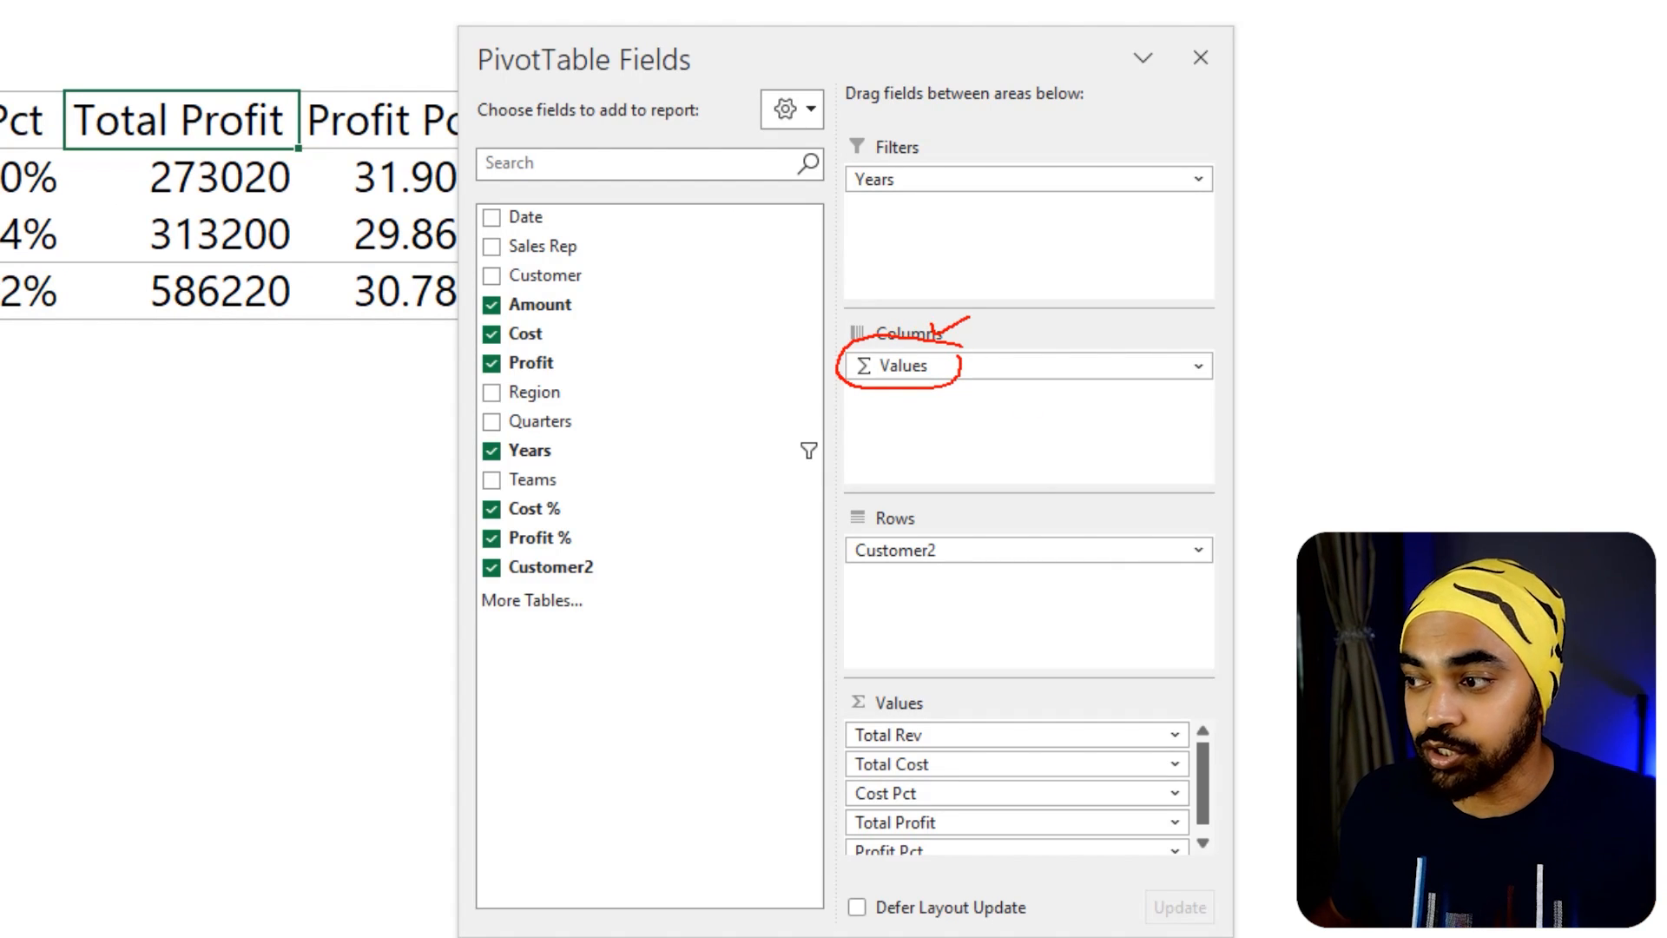
pyautogui.press('Escape')
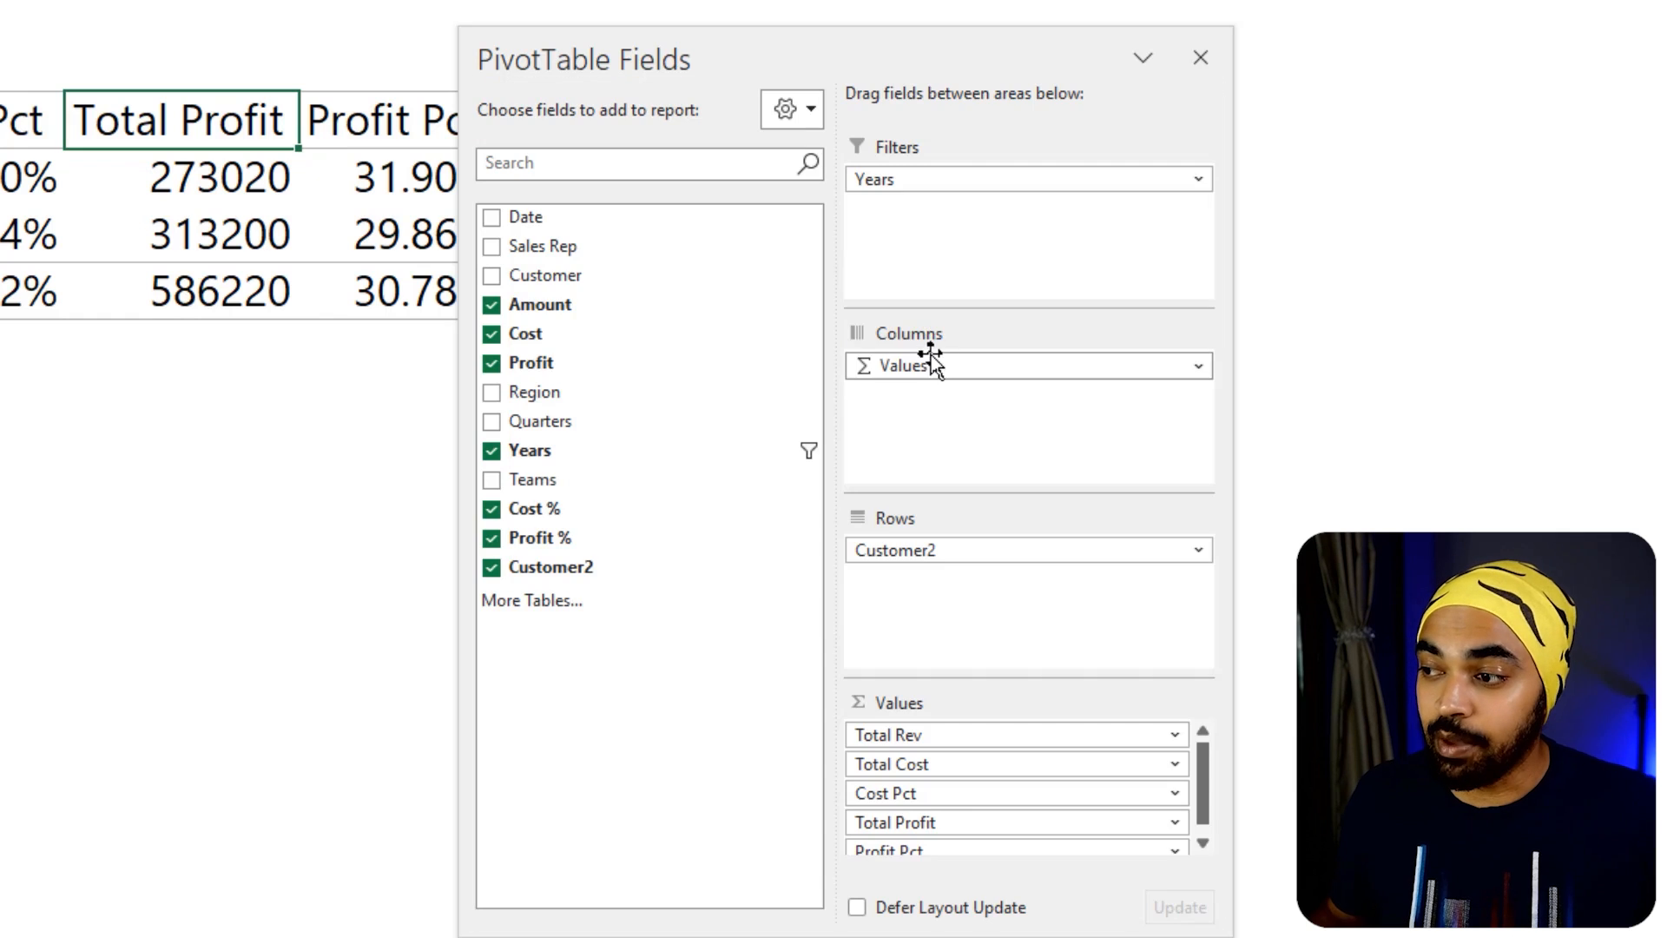
pyautogui.moveTo(922, 365)
pyautogui.mouseDown()
pyautogui.moveTo(986, 466)
pyautogui.moveTo(916, 604)
pyautogui.mouseUp()
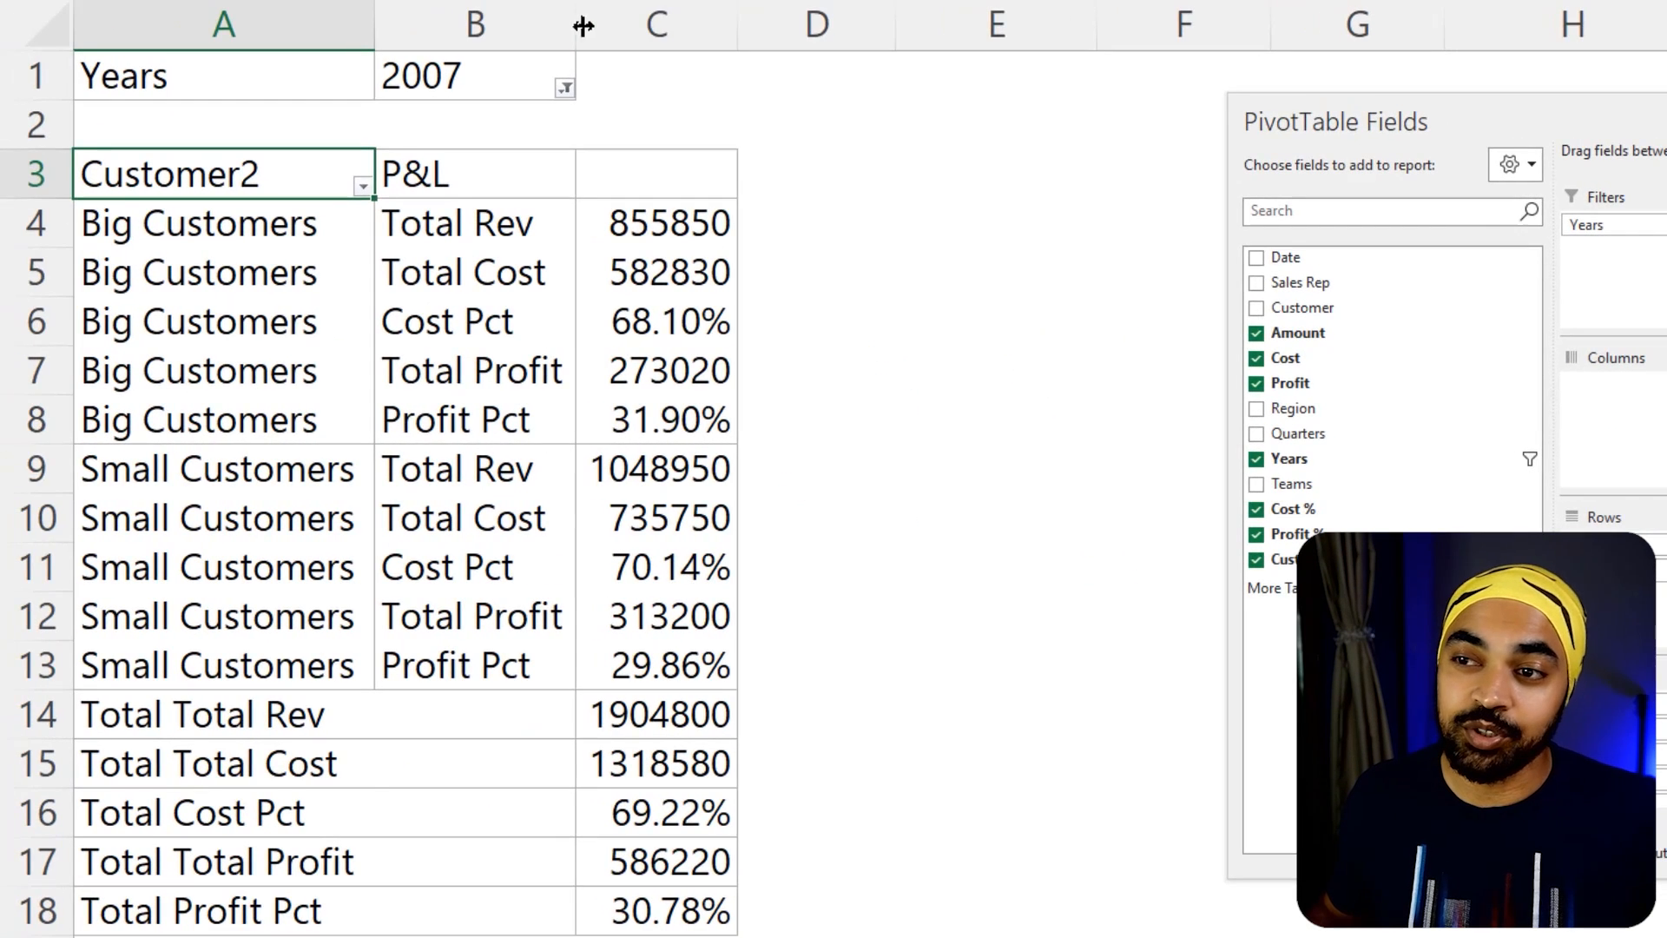
pyautogui.moveTo(506, 18); pyautogui.dragTo(591, 19)
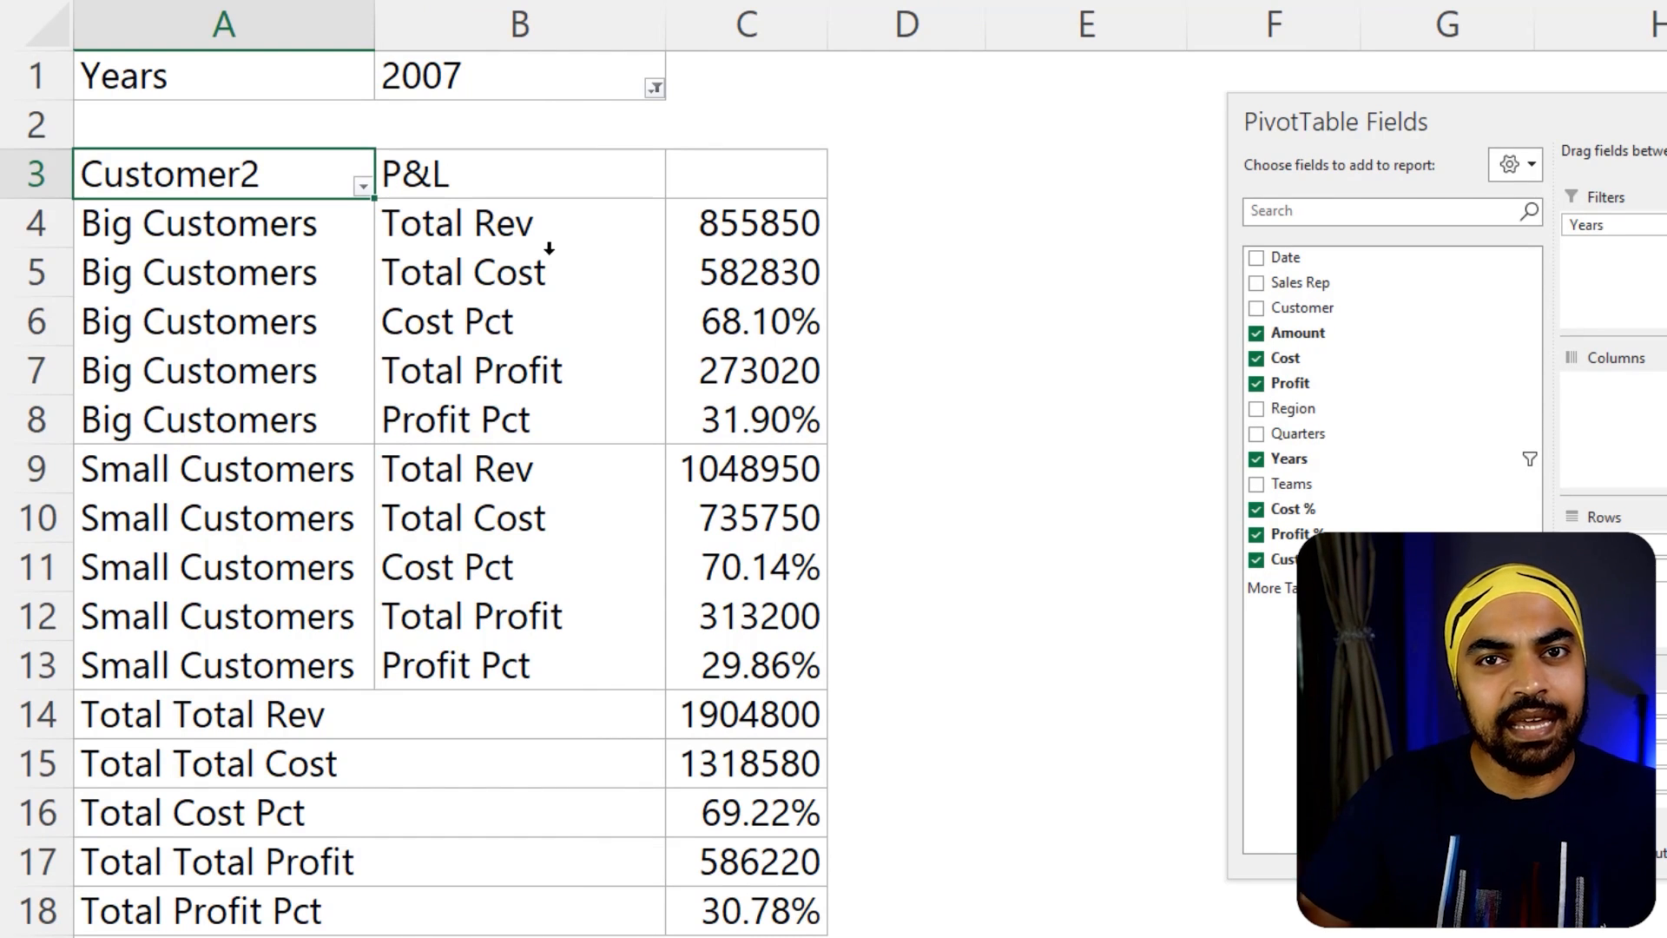
# Go through the stacked Big Customers figures from Total Rev down to Profit Pct
pyautogui.click(540, 221)
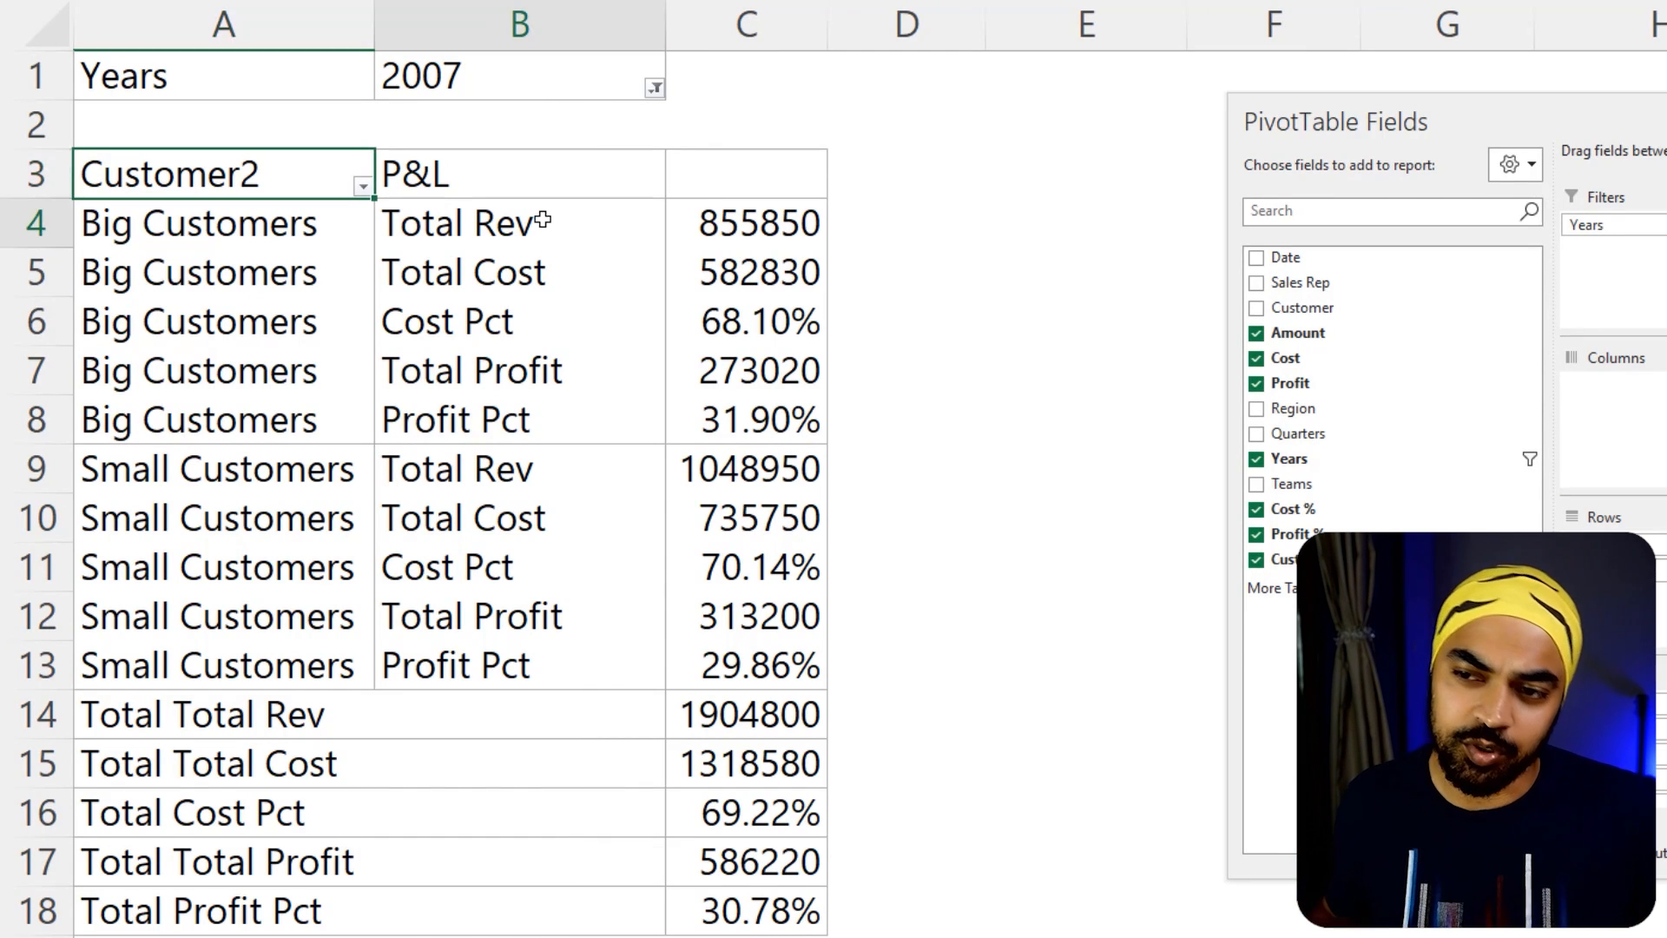
pyautogui.click(764, 230)
pyautogui.click(763, 269)
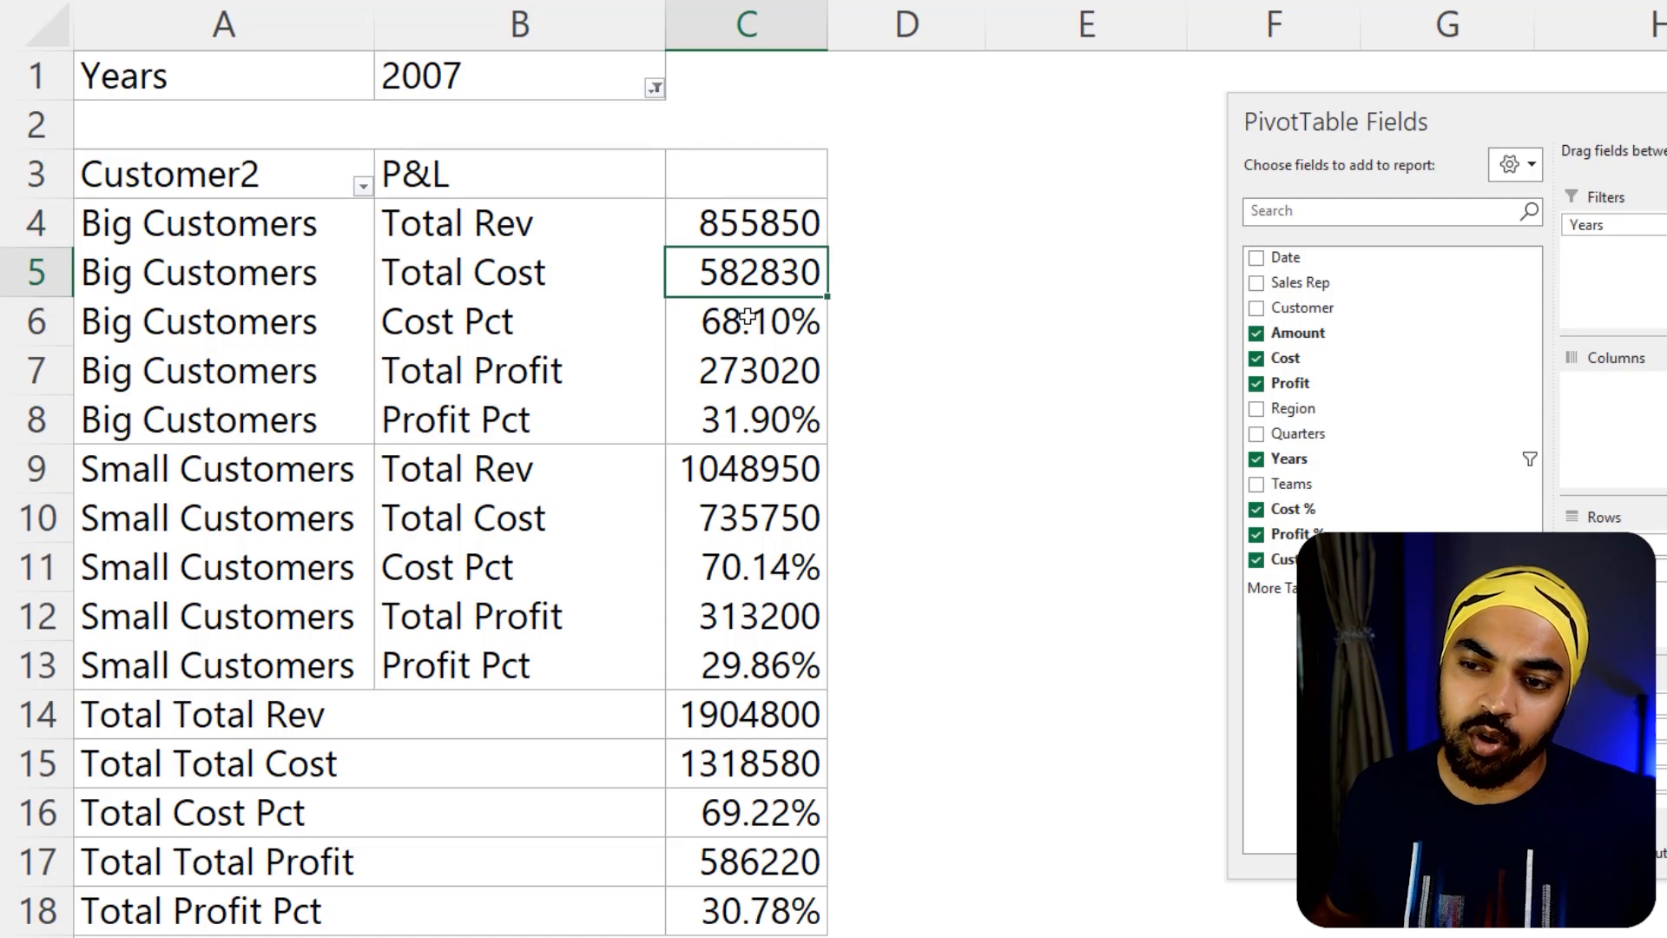
pyautogui.click(781, 326)
pyautogui.click(775, 373)
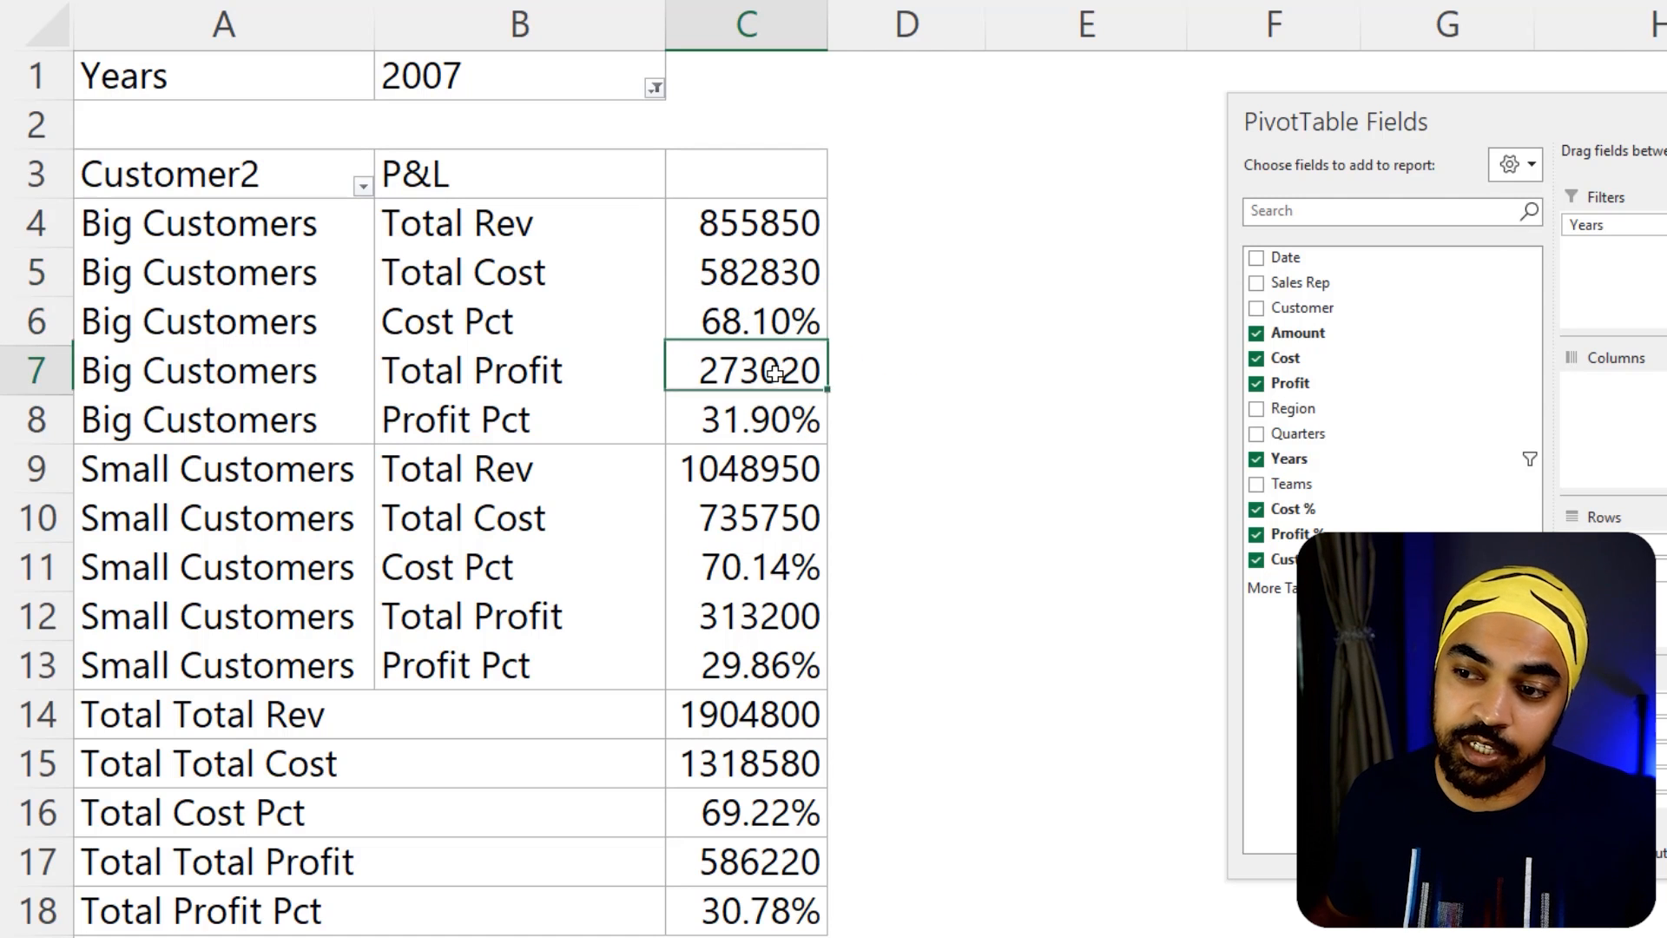
pyautogui.click(762, 421)
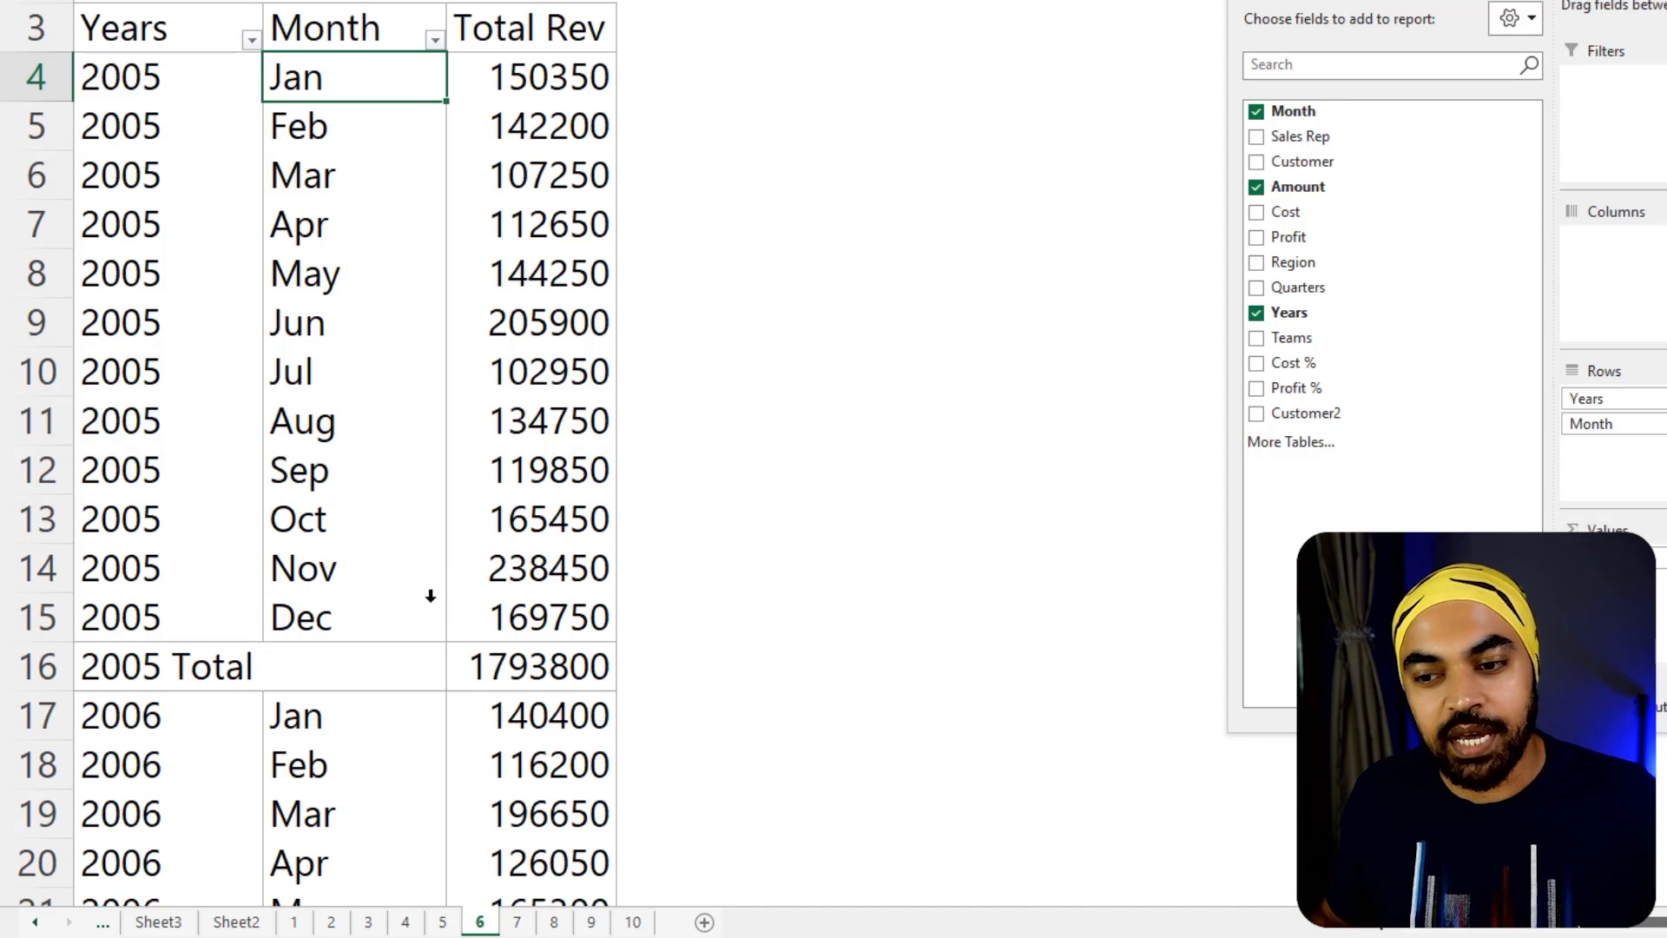
# Insert a new column after Date in the Data sheet's table and name it FY
pyautogui.click(348, 617)
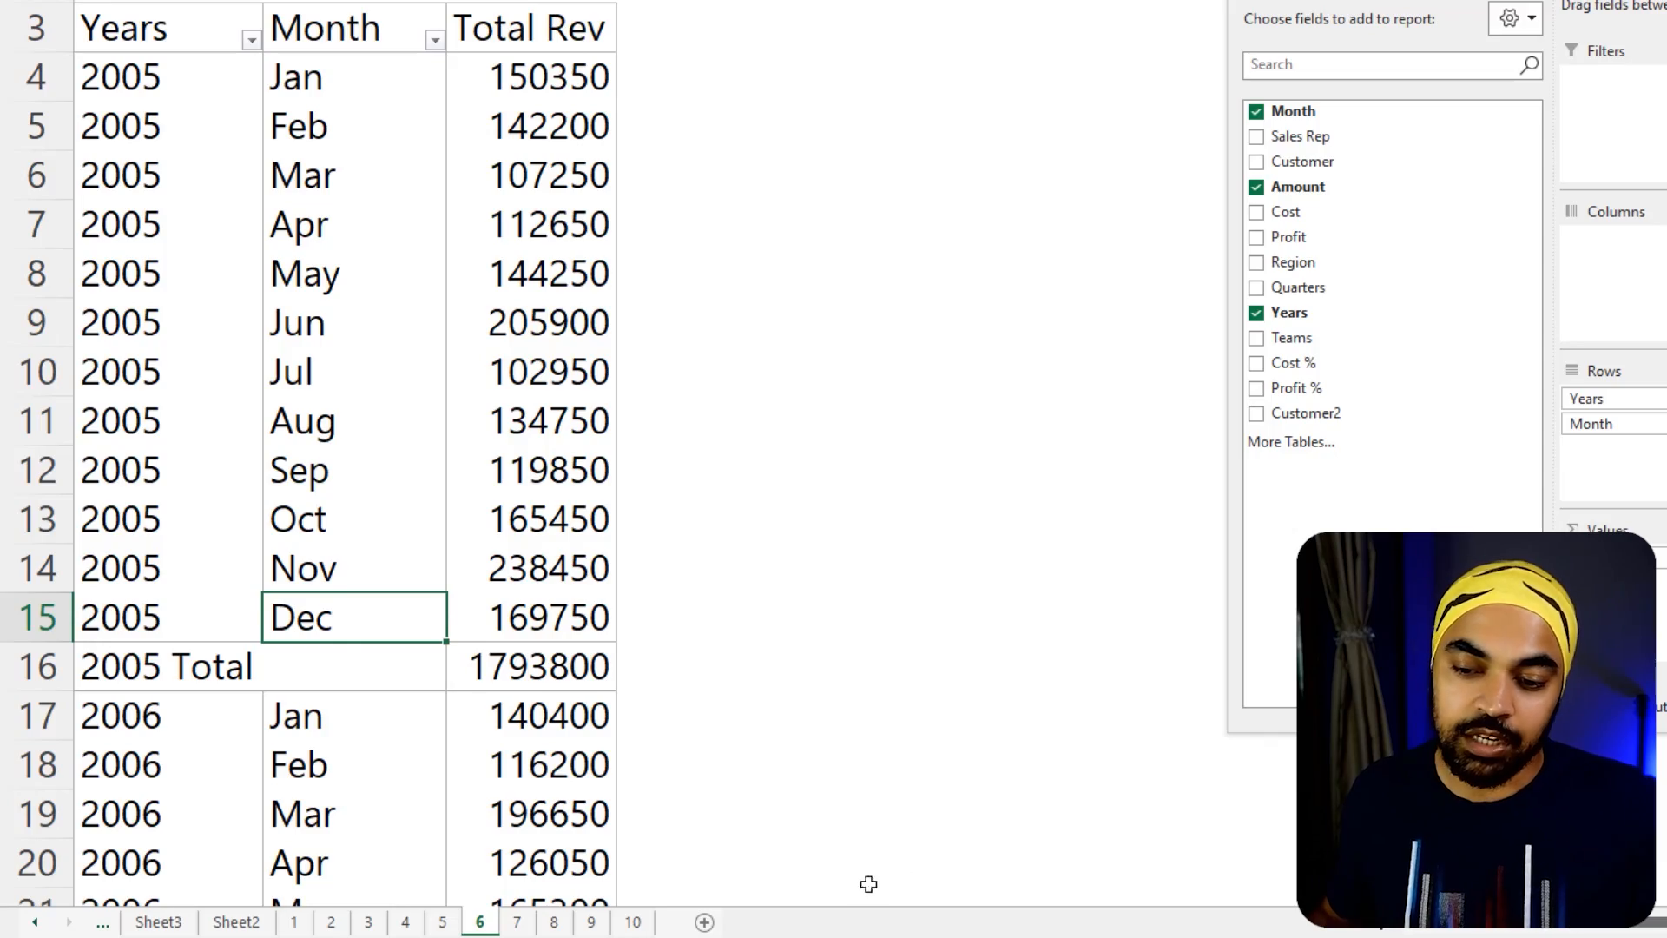
pyautogui.click(36, 923)
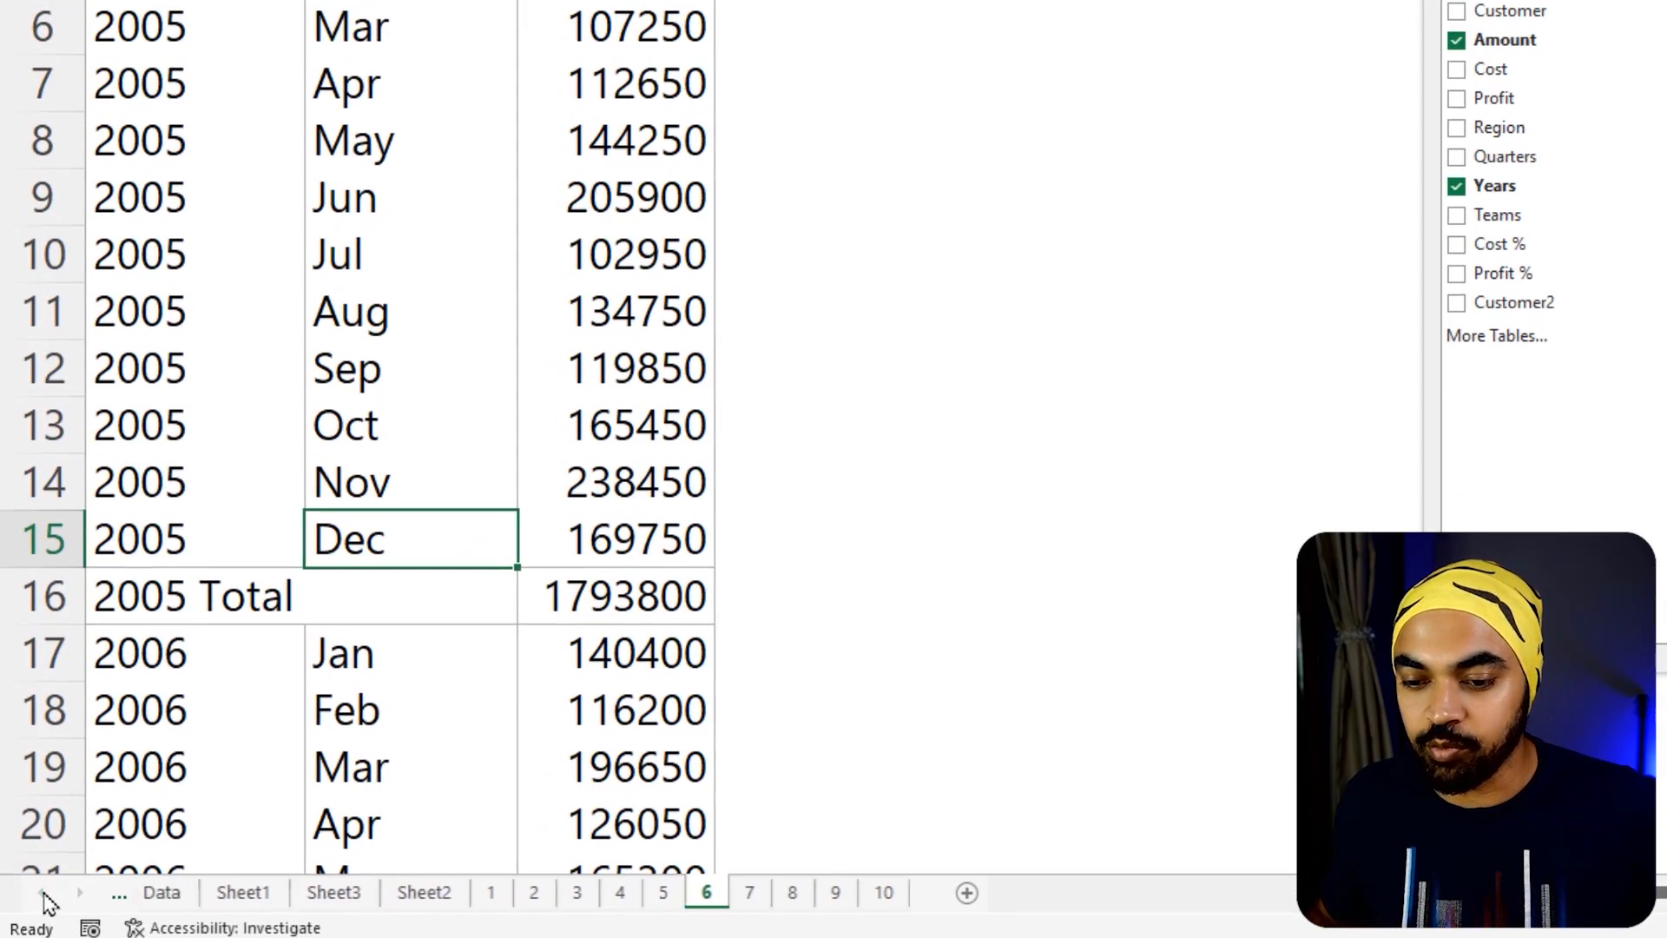
pyautogui.click(162, 893)
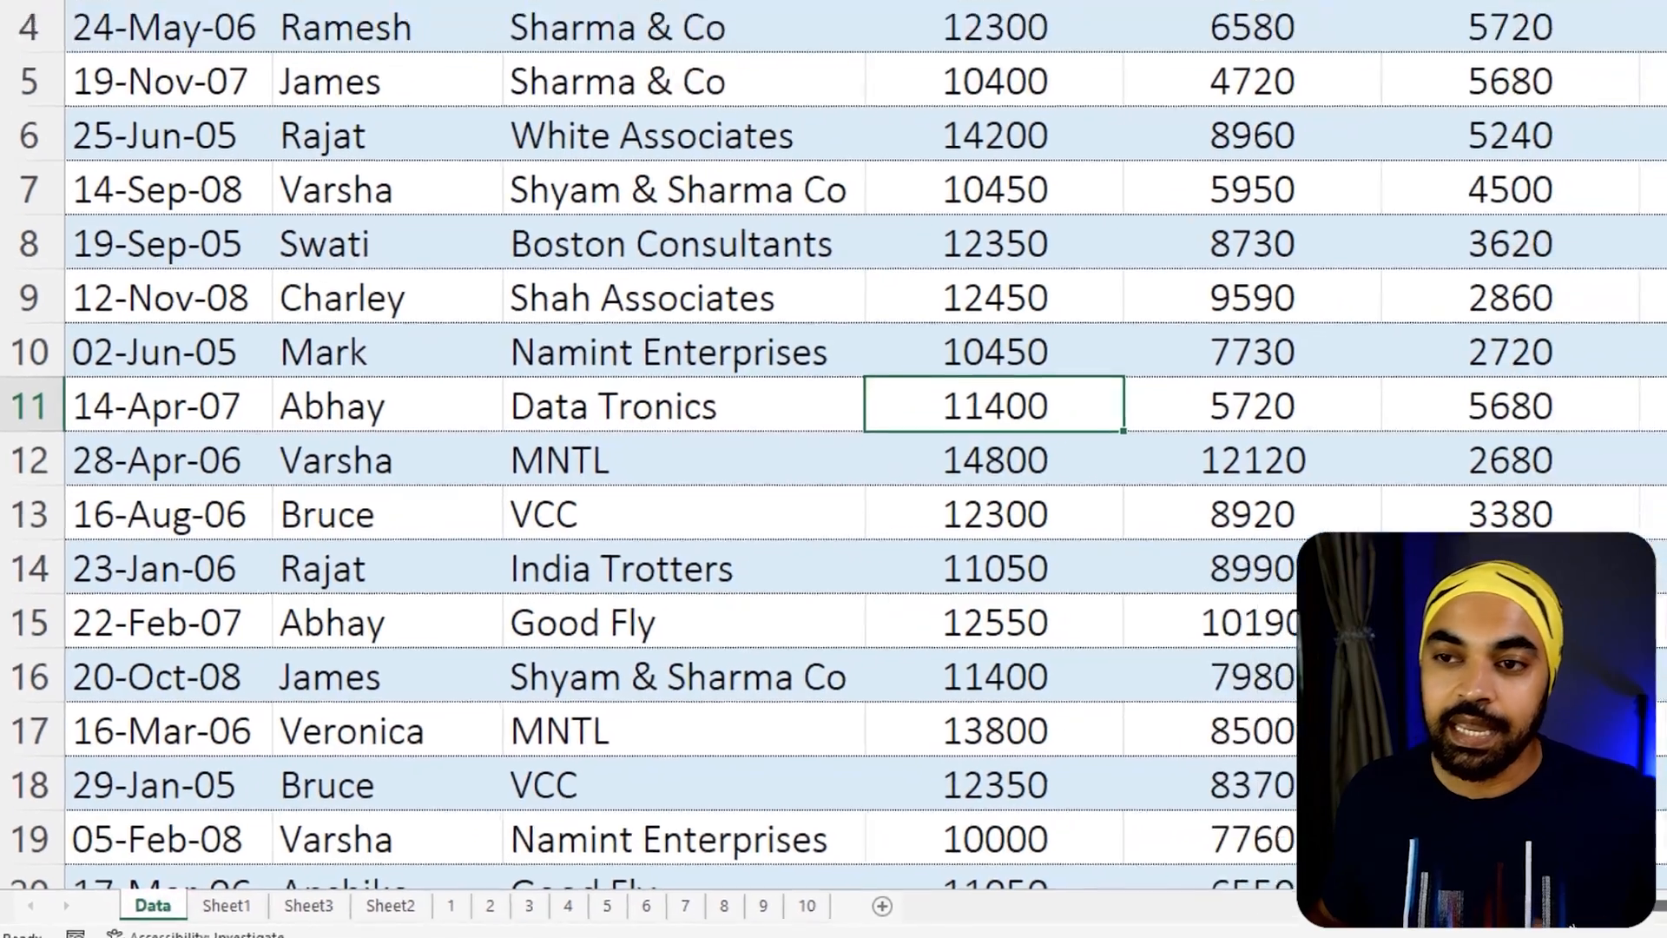
pyautogui.hotkey('ctrl', '+')
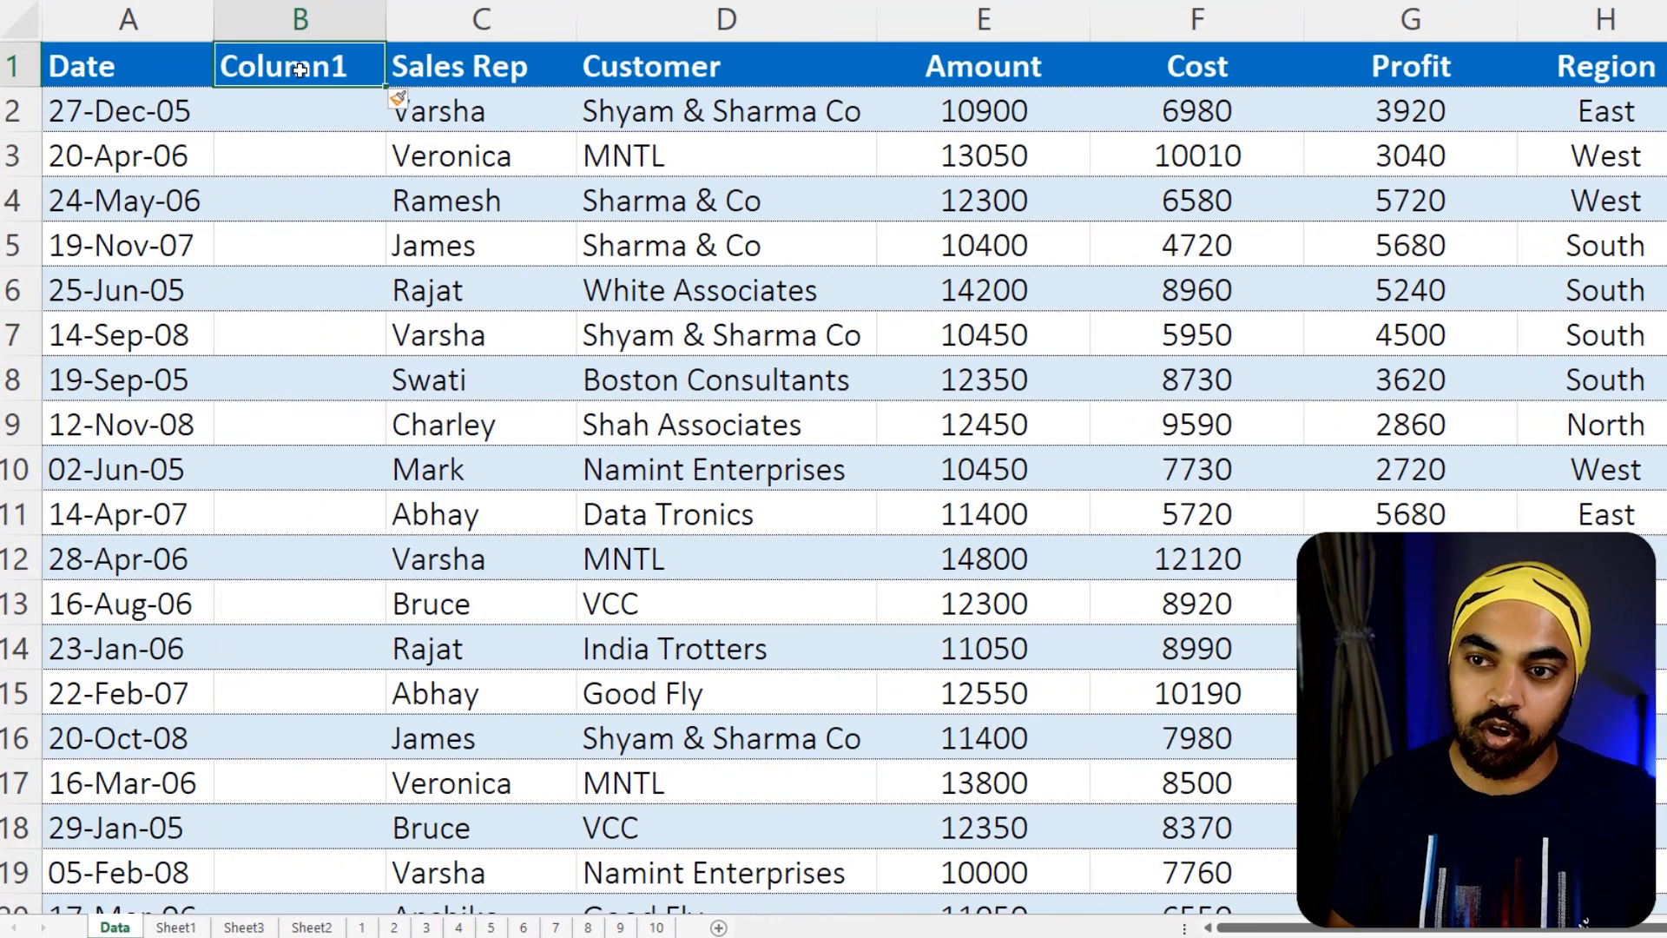
pyautogui.write('Fy')
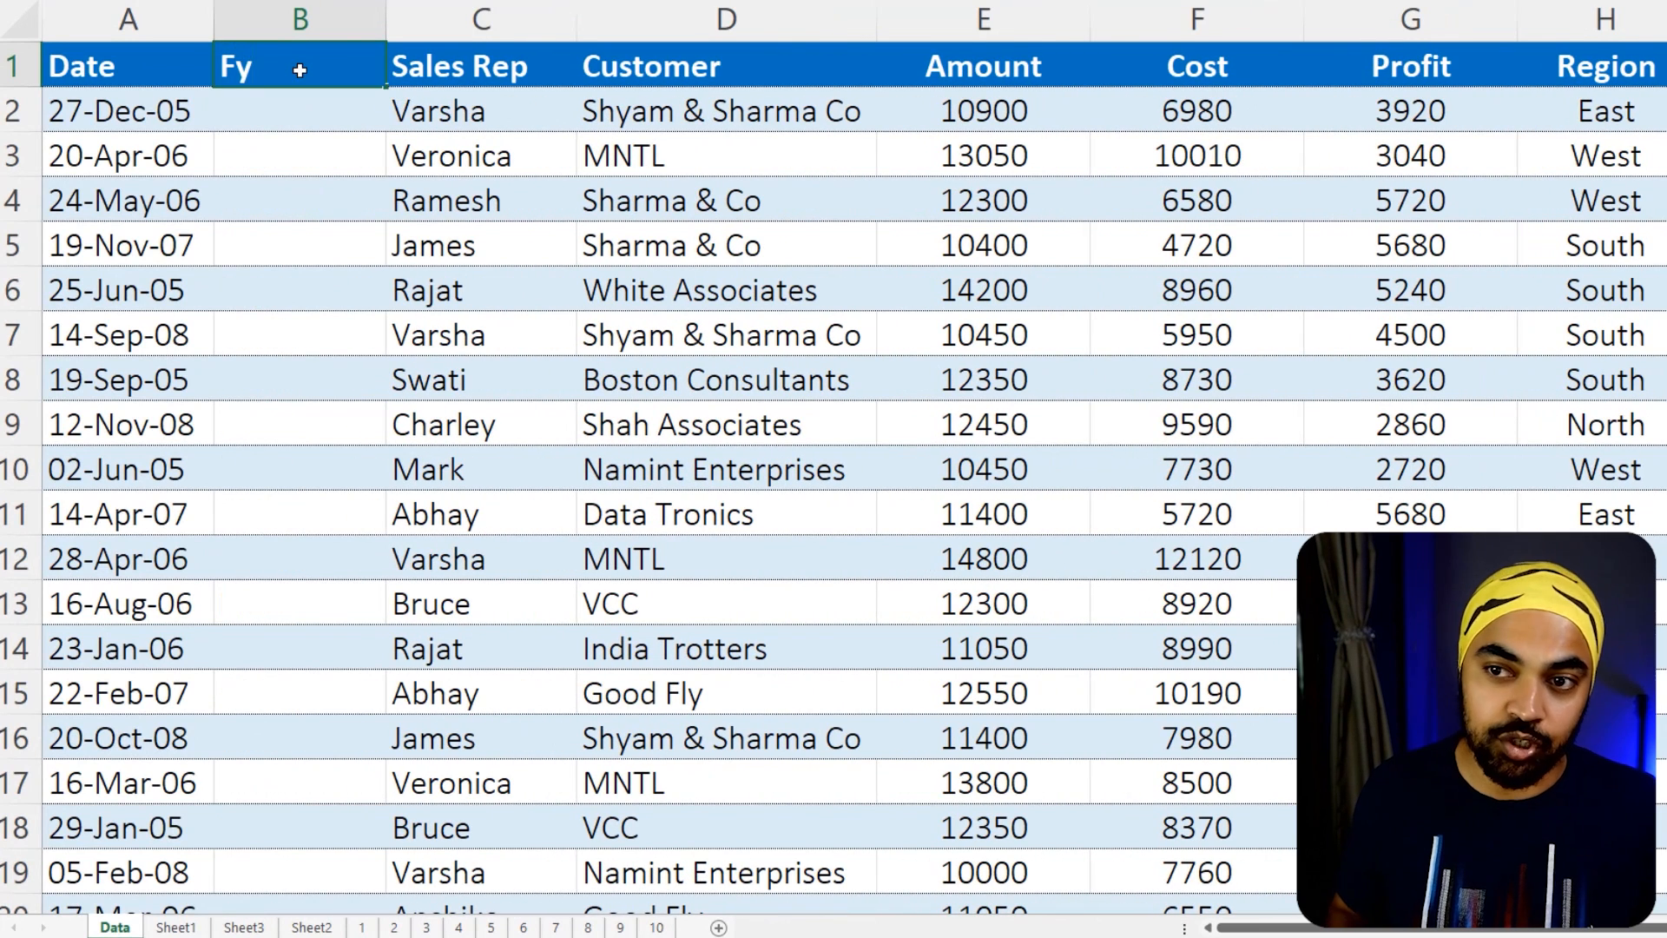
pyautogui.write('Y')
pyautogui.press('Tab')
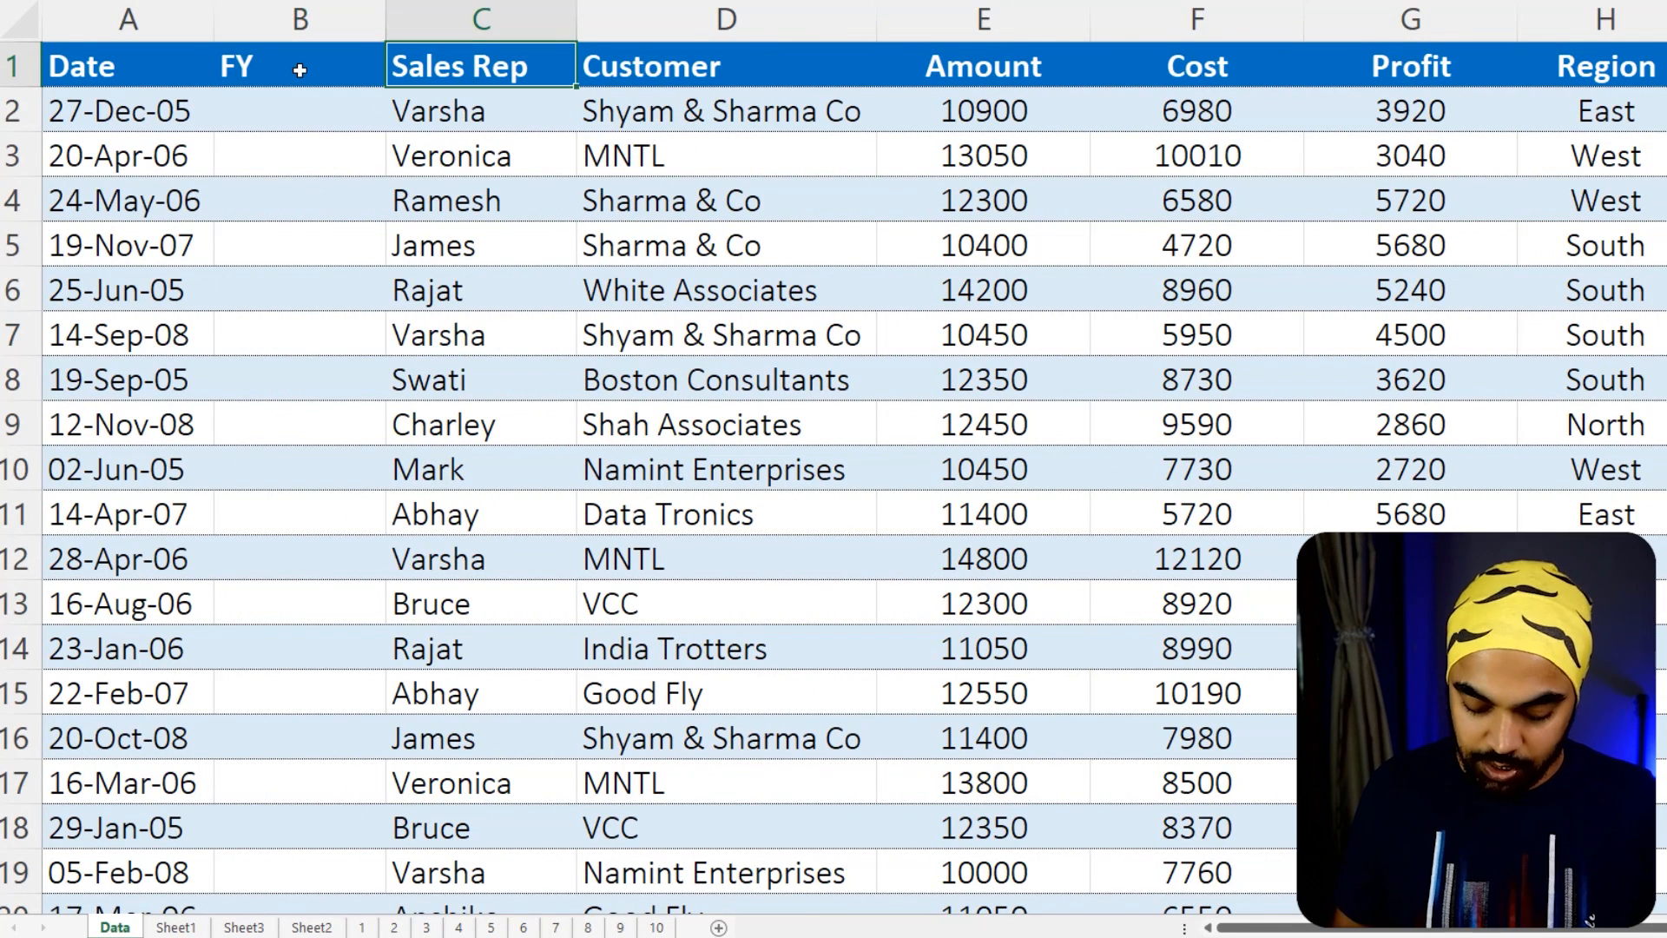
# Insert another table column between FY and Sales Rep and name it FQ
pyautogui.hotkey('ctrl', '+')
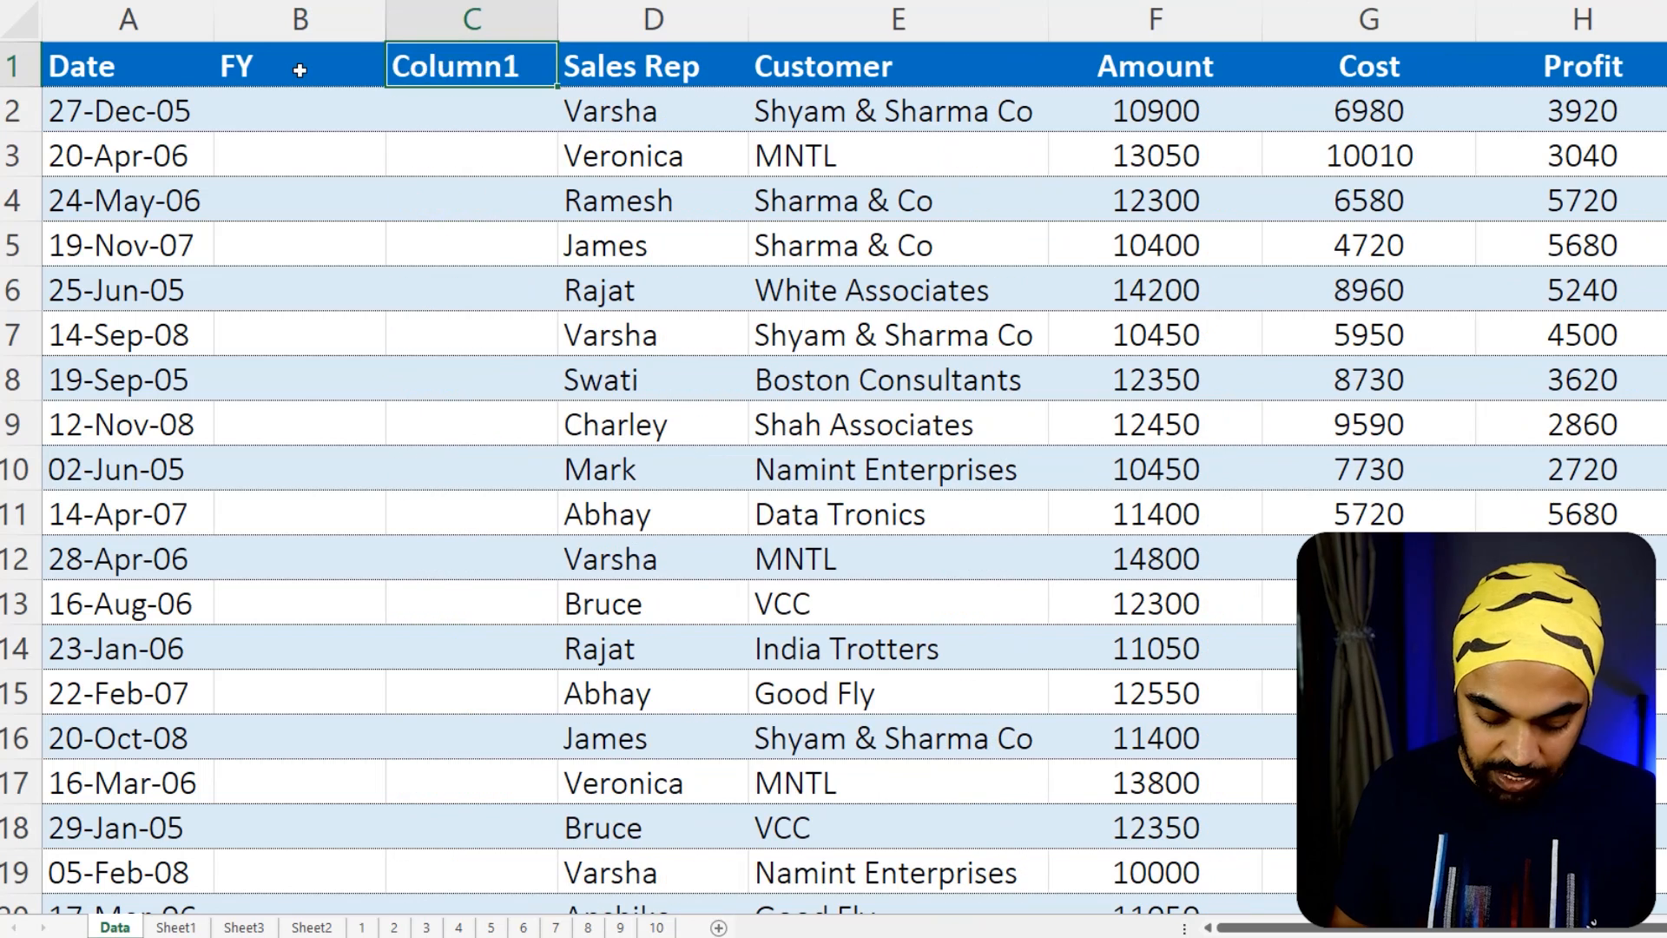
pyautogui.write('FQ')
pyautogui.press('Left')
pyautogui.press('Down')
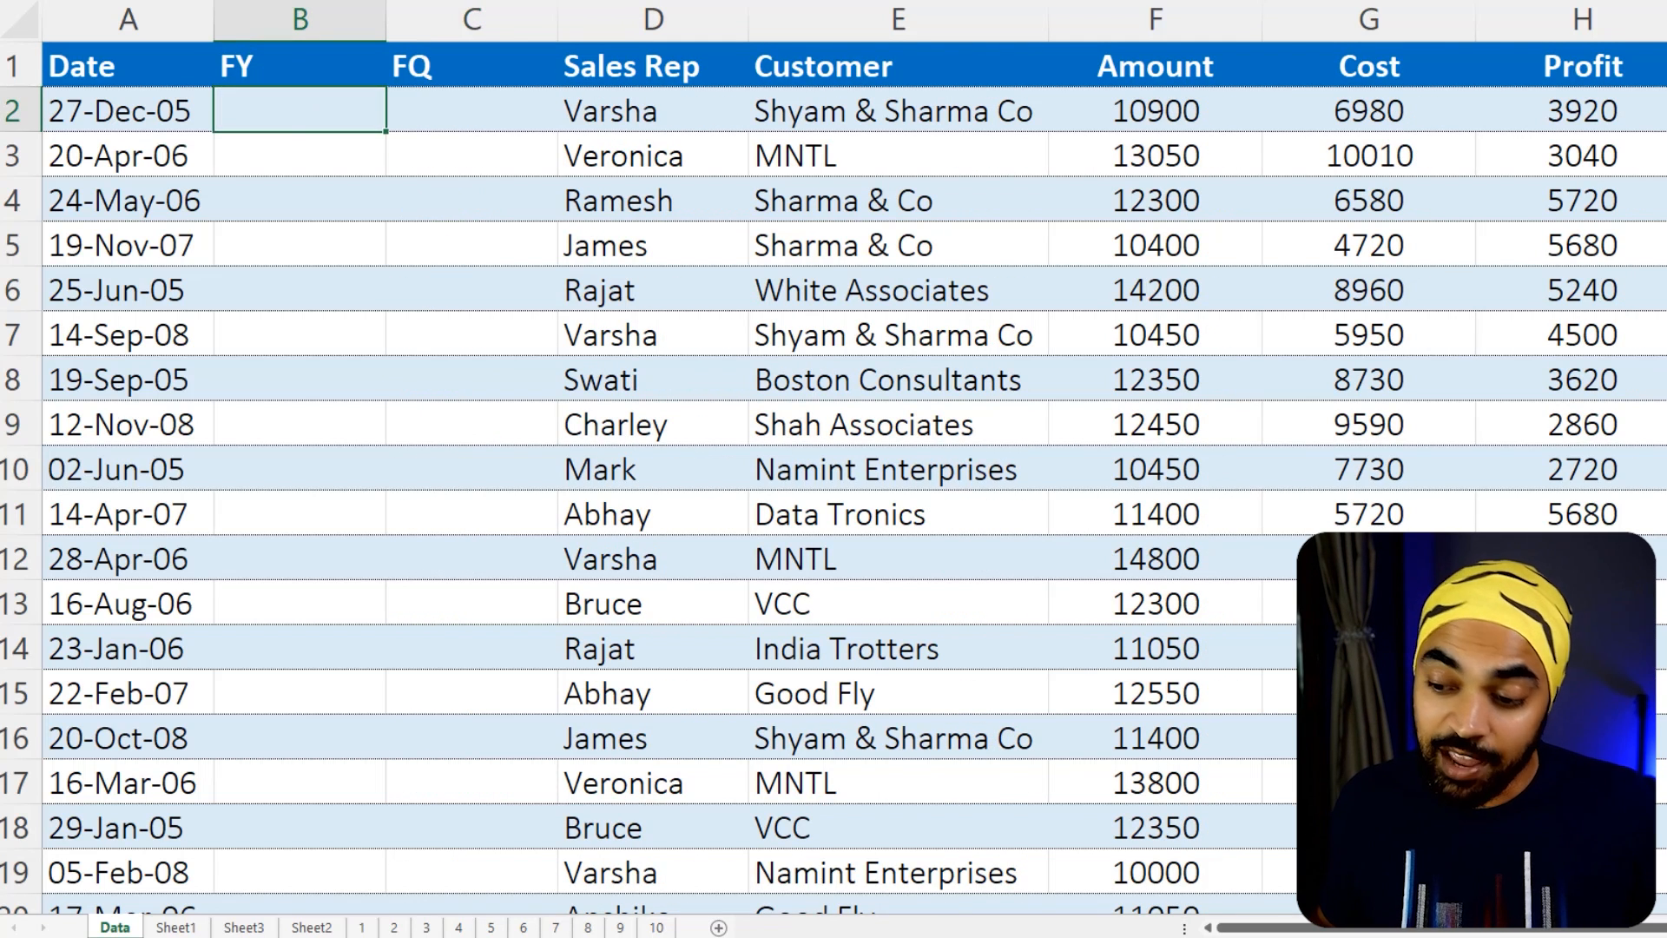
# Switch to the Formulas file in Notepad and copy the Fiscal Qtr formula into the first FQ cell of the Excel table
pyautogui.click(816, 841)
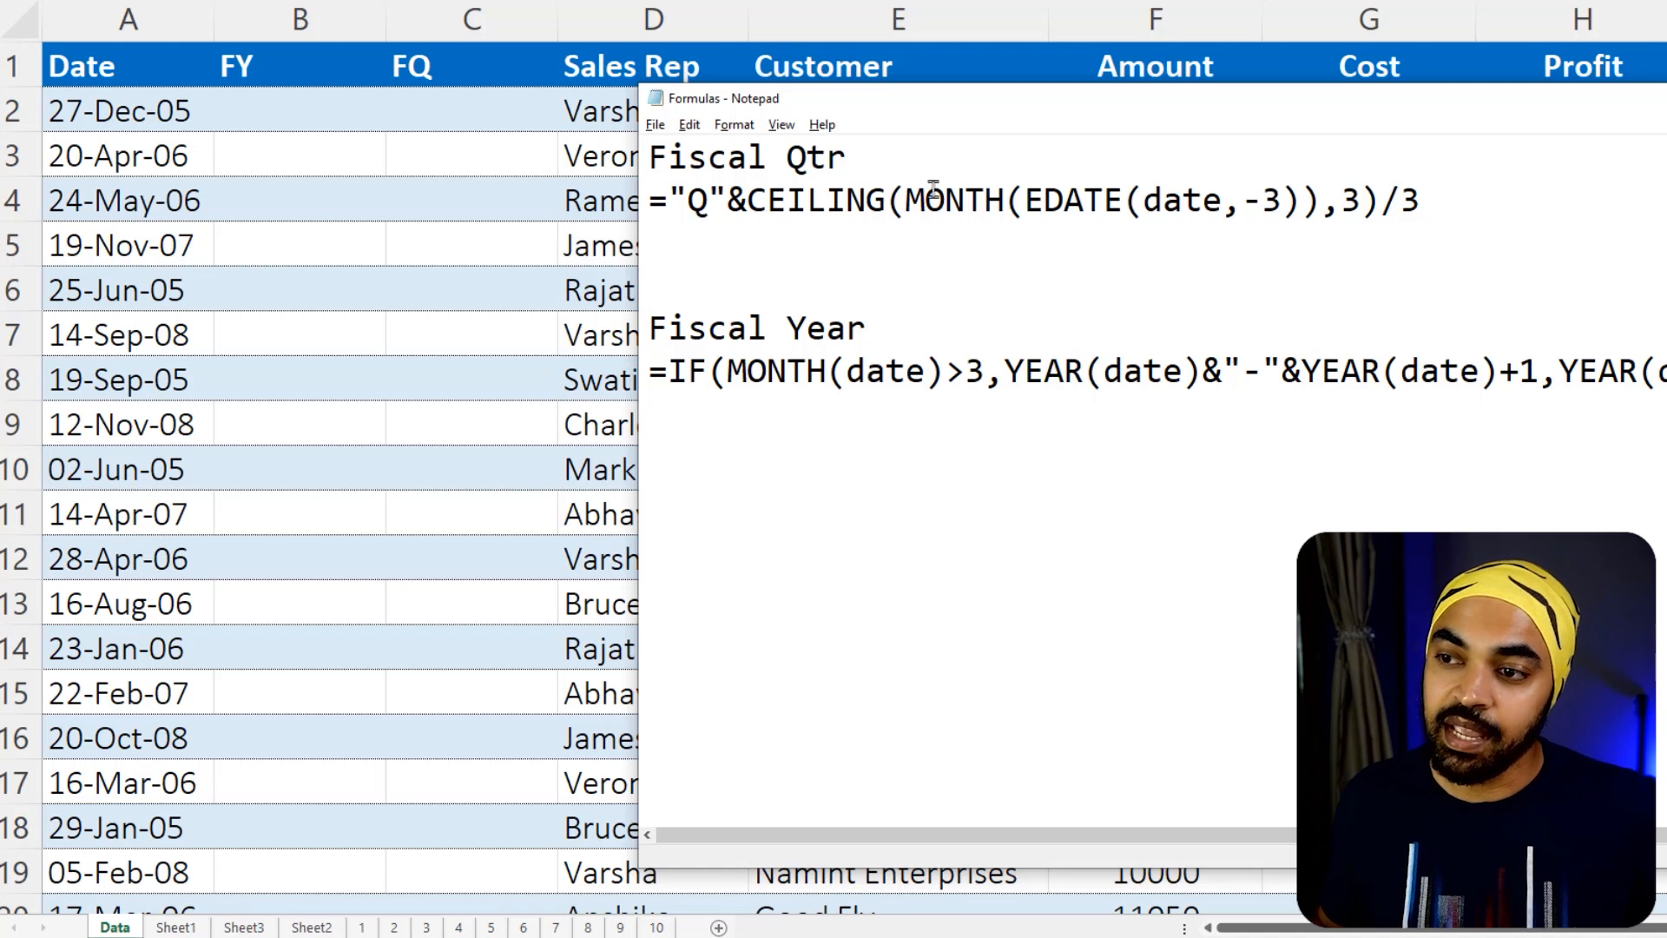
pyautogui.moveTo(1439, 198); pyautogui.dragTo(659, 197)
pyautogui.hotkey('ctrl', 'c')
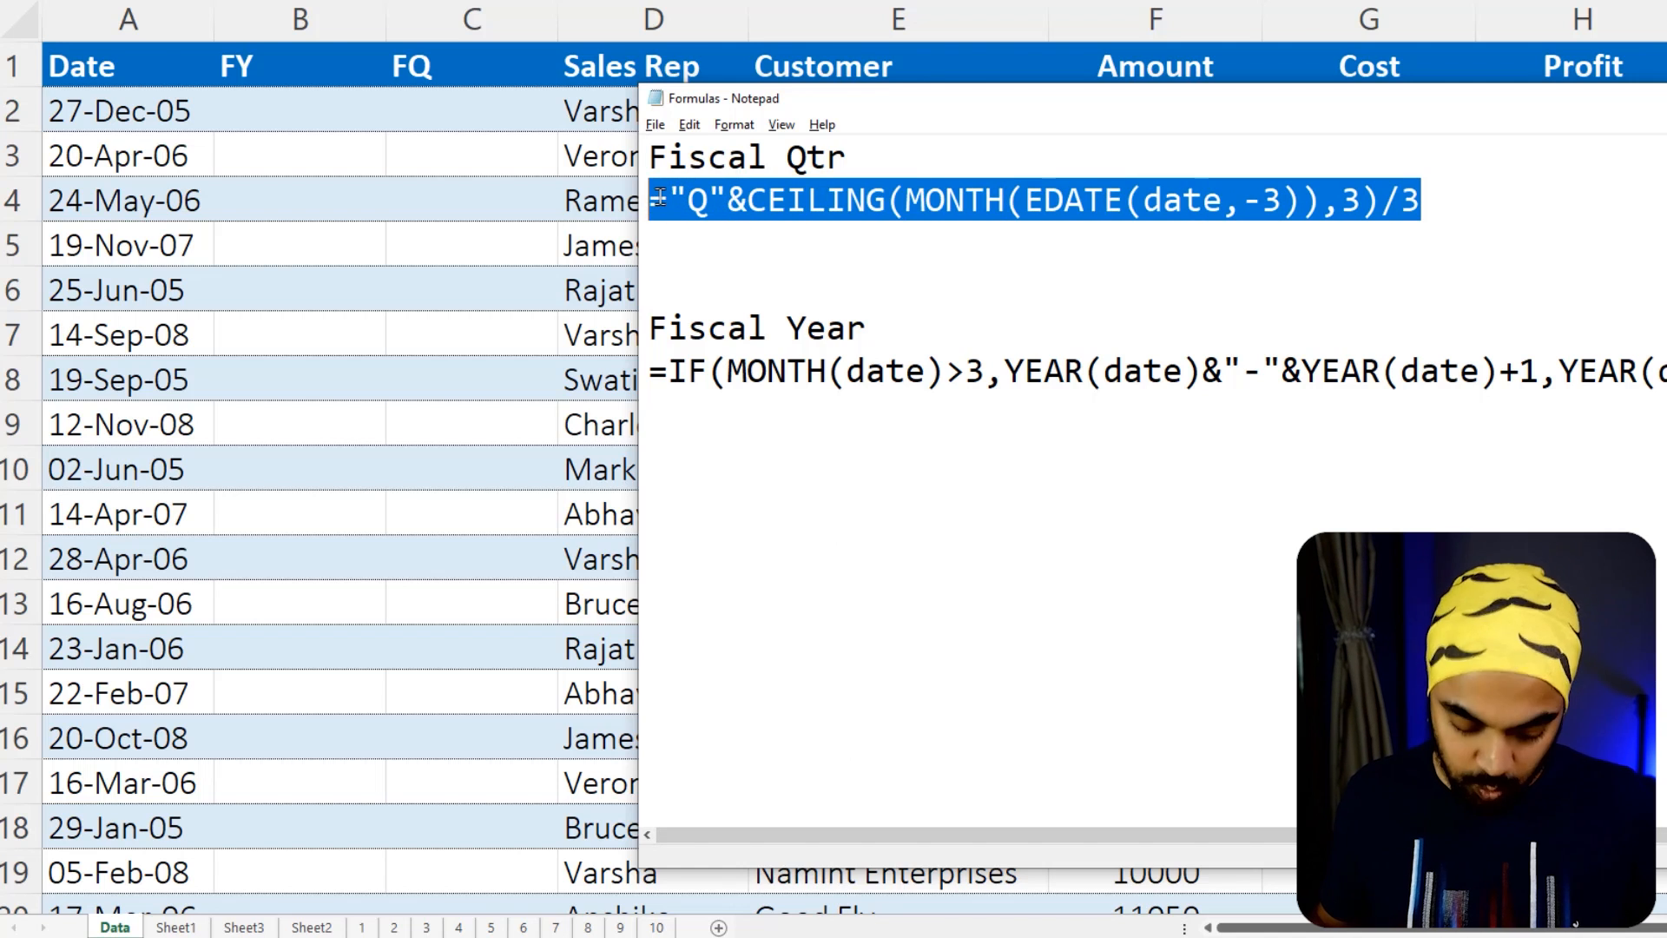
pyautogui.click(484, 108)
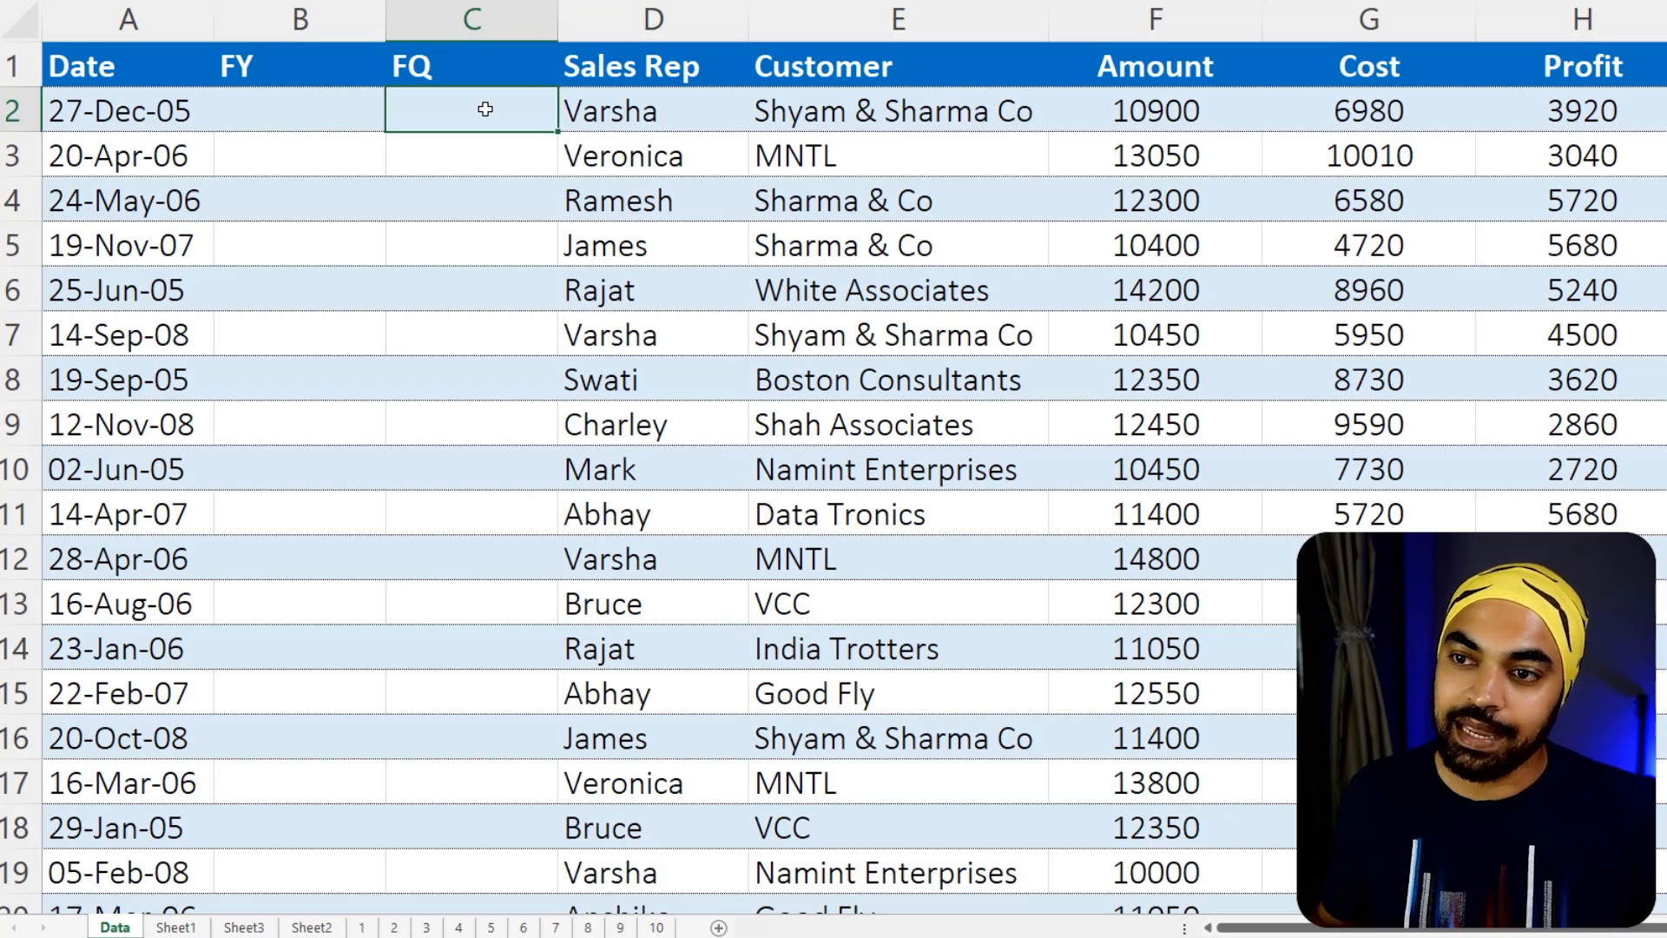
pyautogui.hotkey('ctrl', 'v')
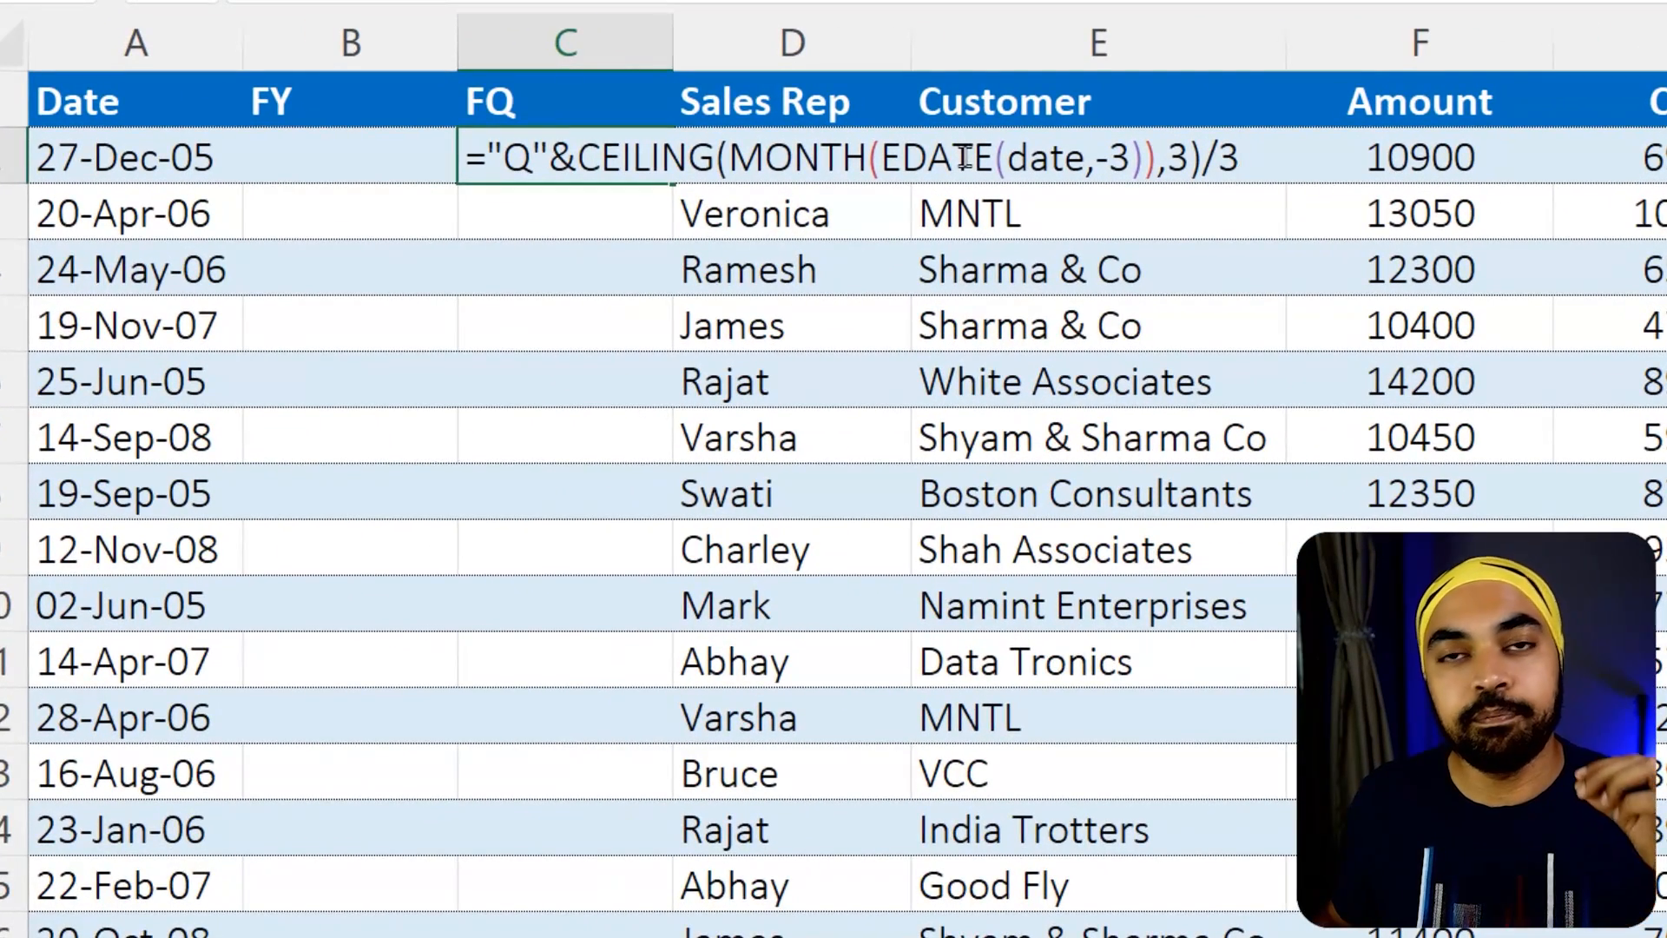
pyautogui.doubleClick(1061, 163)
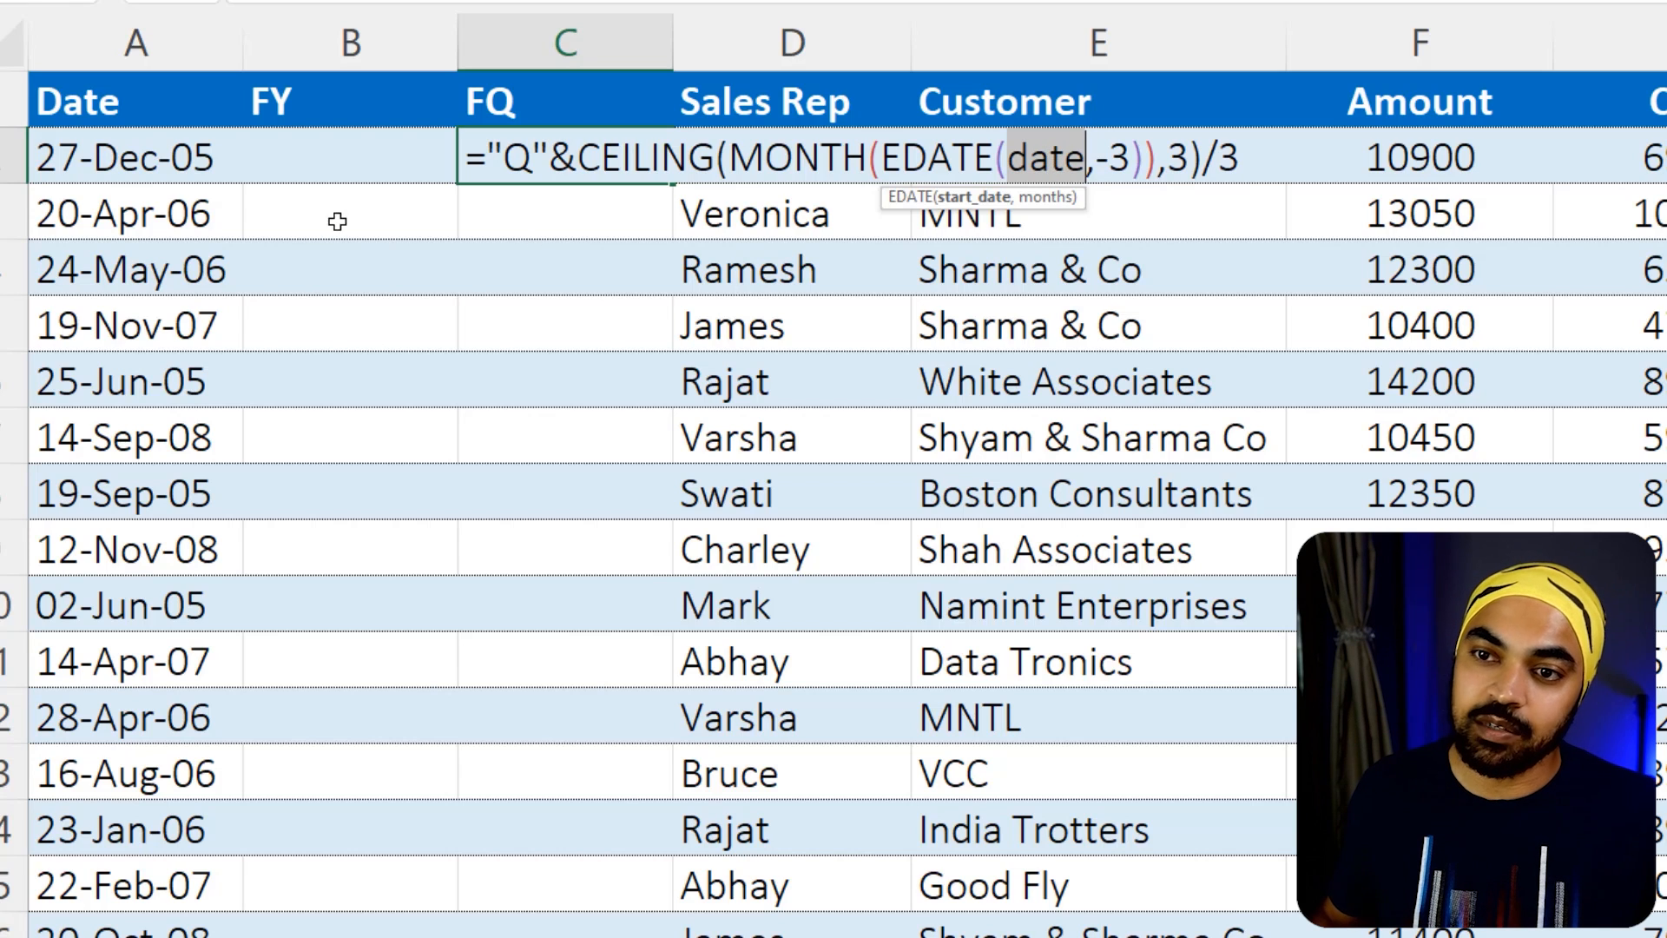
pyautogui.click(180, 157)
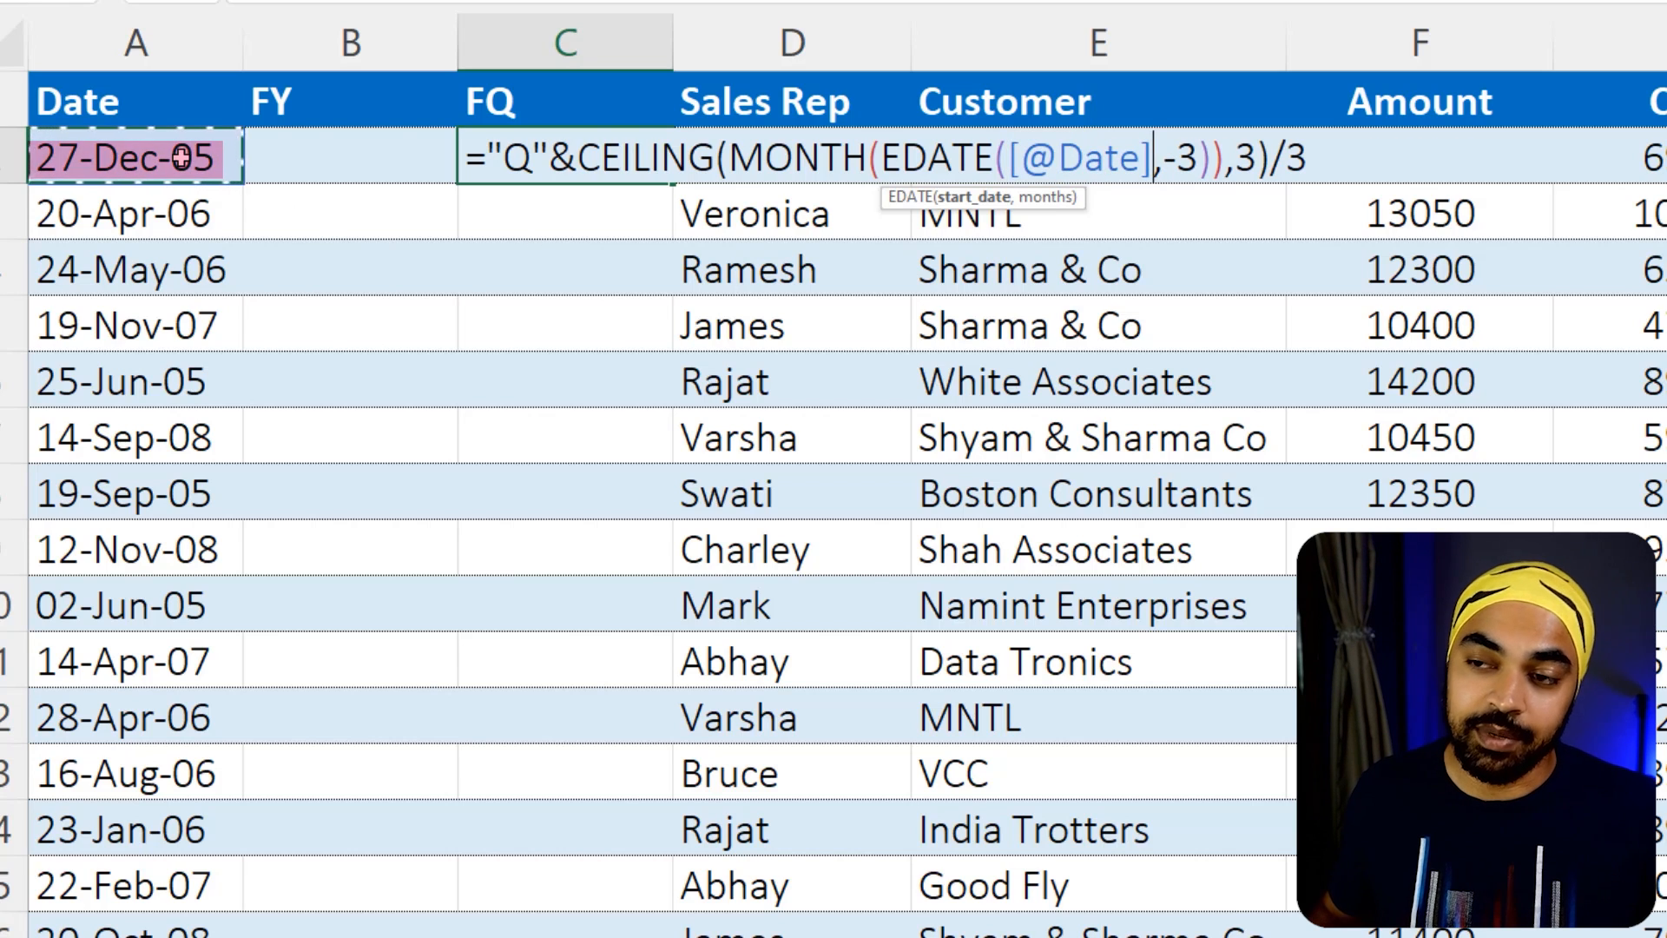
pyautogui.press('Return')
pyautogui.moveTo(574, 155); pyautogui.dragTo(549, 488)
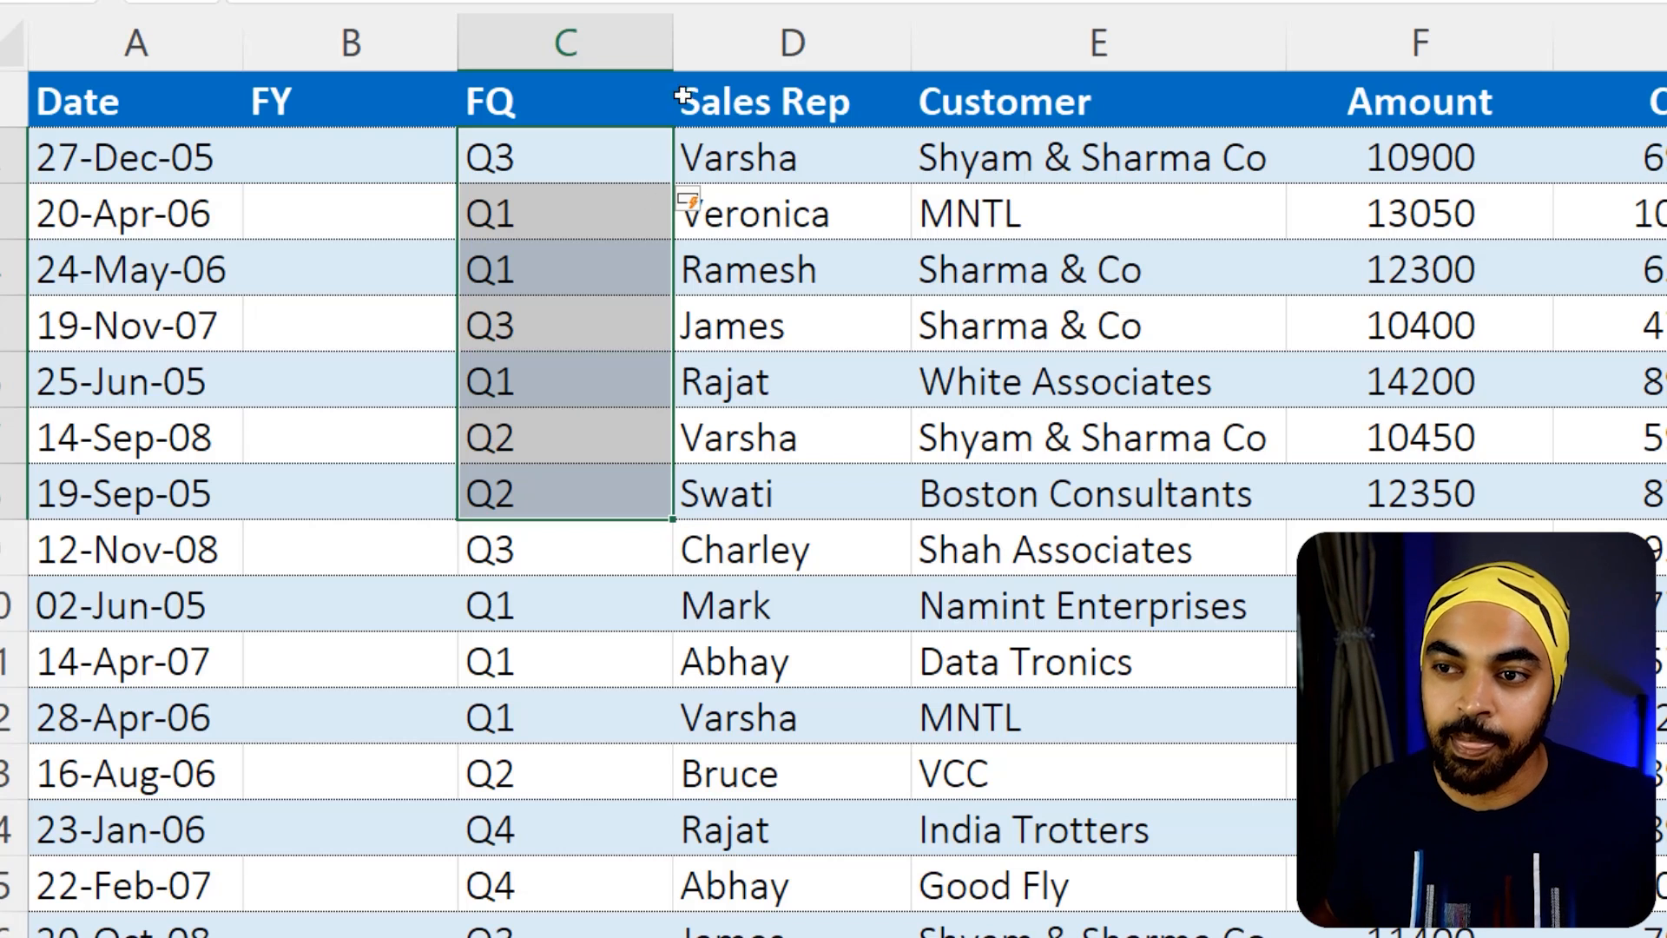
pyautogui.doubleClick(531, 162)
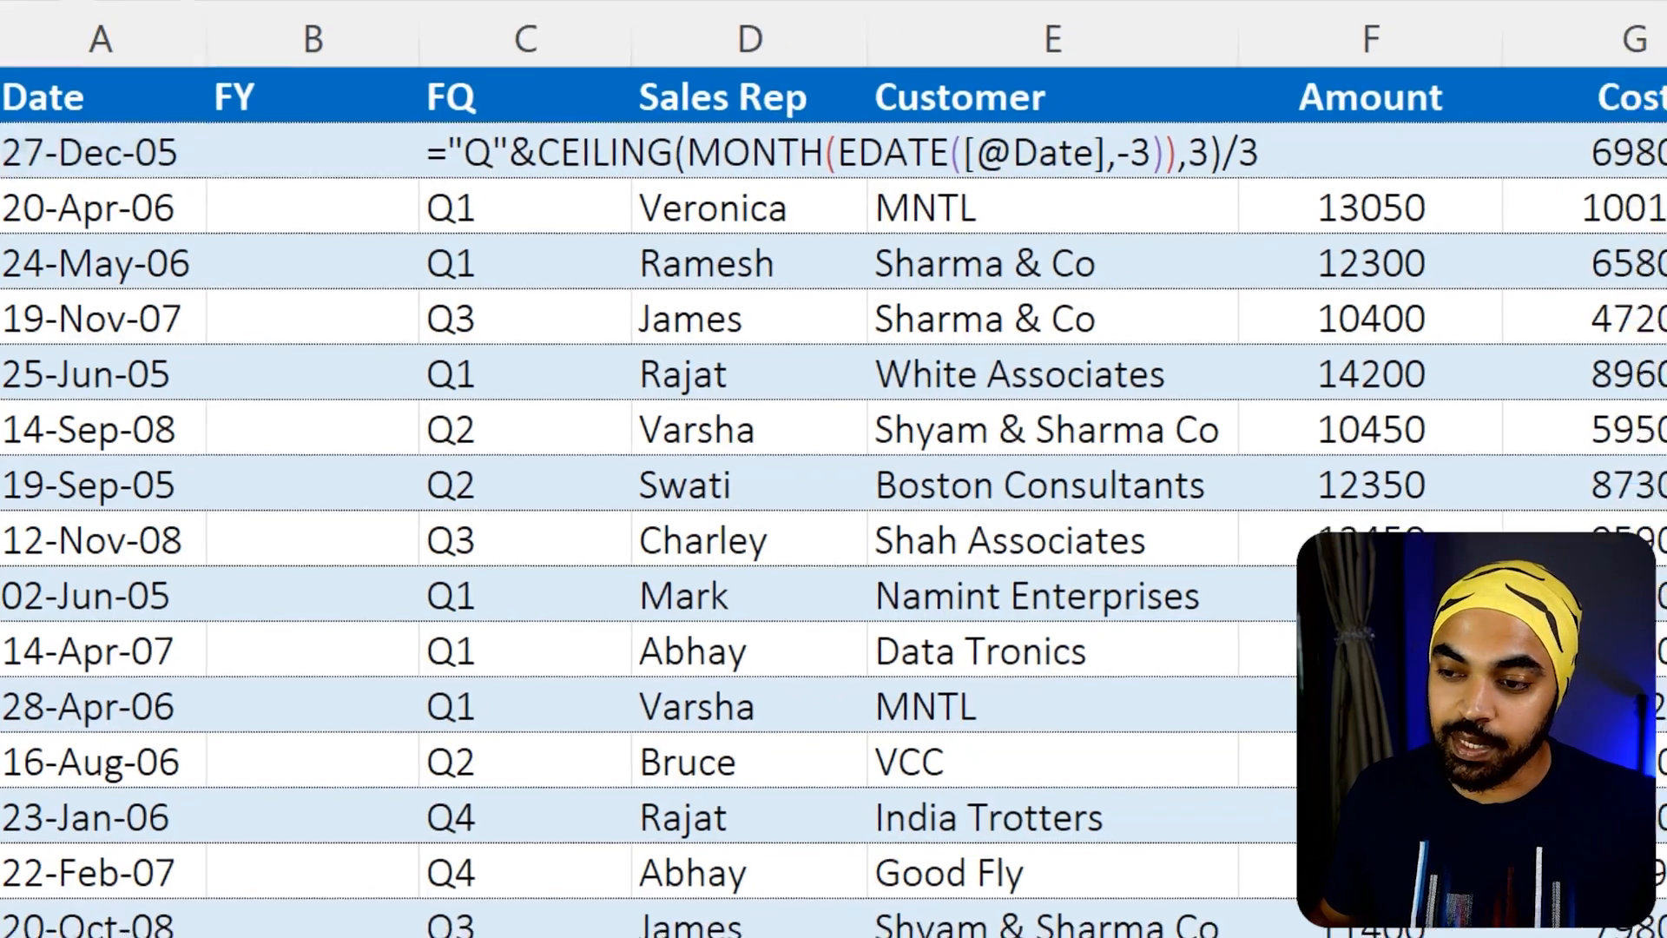
# Switch to Notepad again and copy the Fiscal Year formula into the first FY cell of the Excel table
pyautogui.moveTo(454, 937)
pyautogui.click(558, 921)
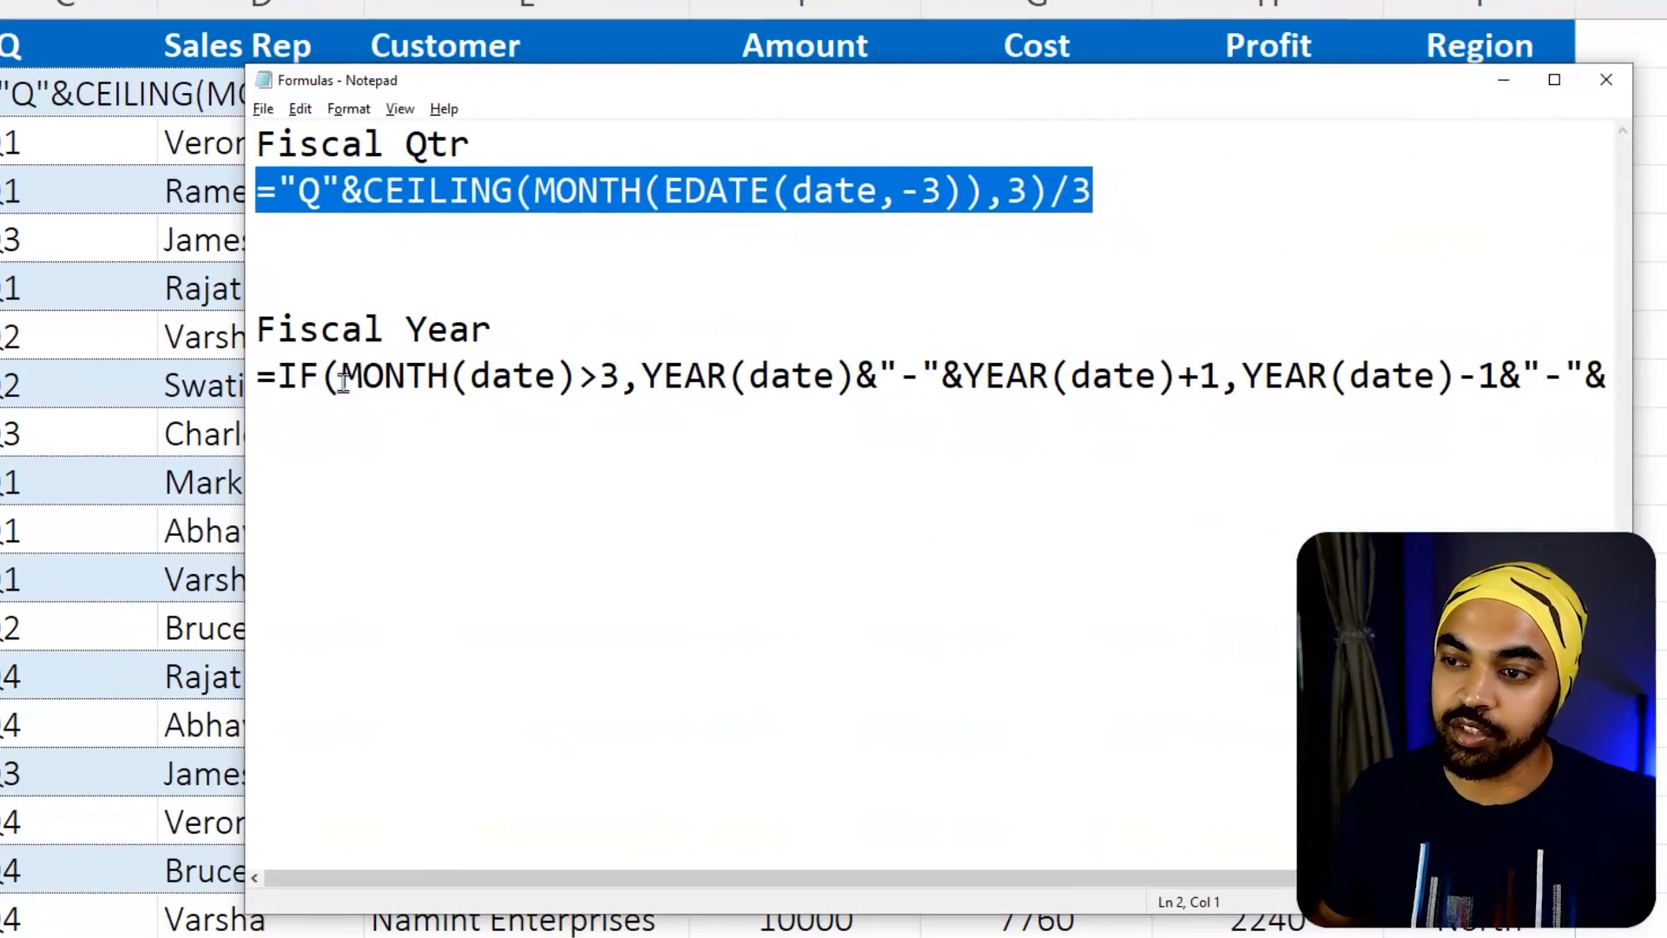
pyautogui.click(284, 374)
pyautogui.hotkey('shift', 'End')
pyautogui.hotkey('ctrl', 'c')
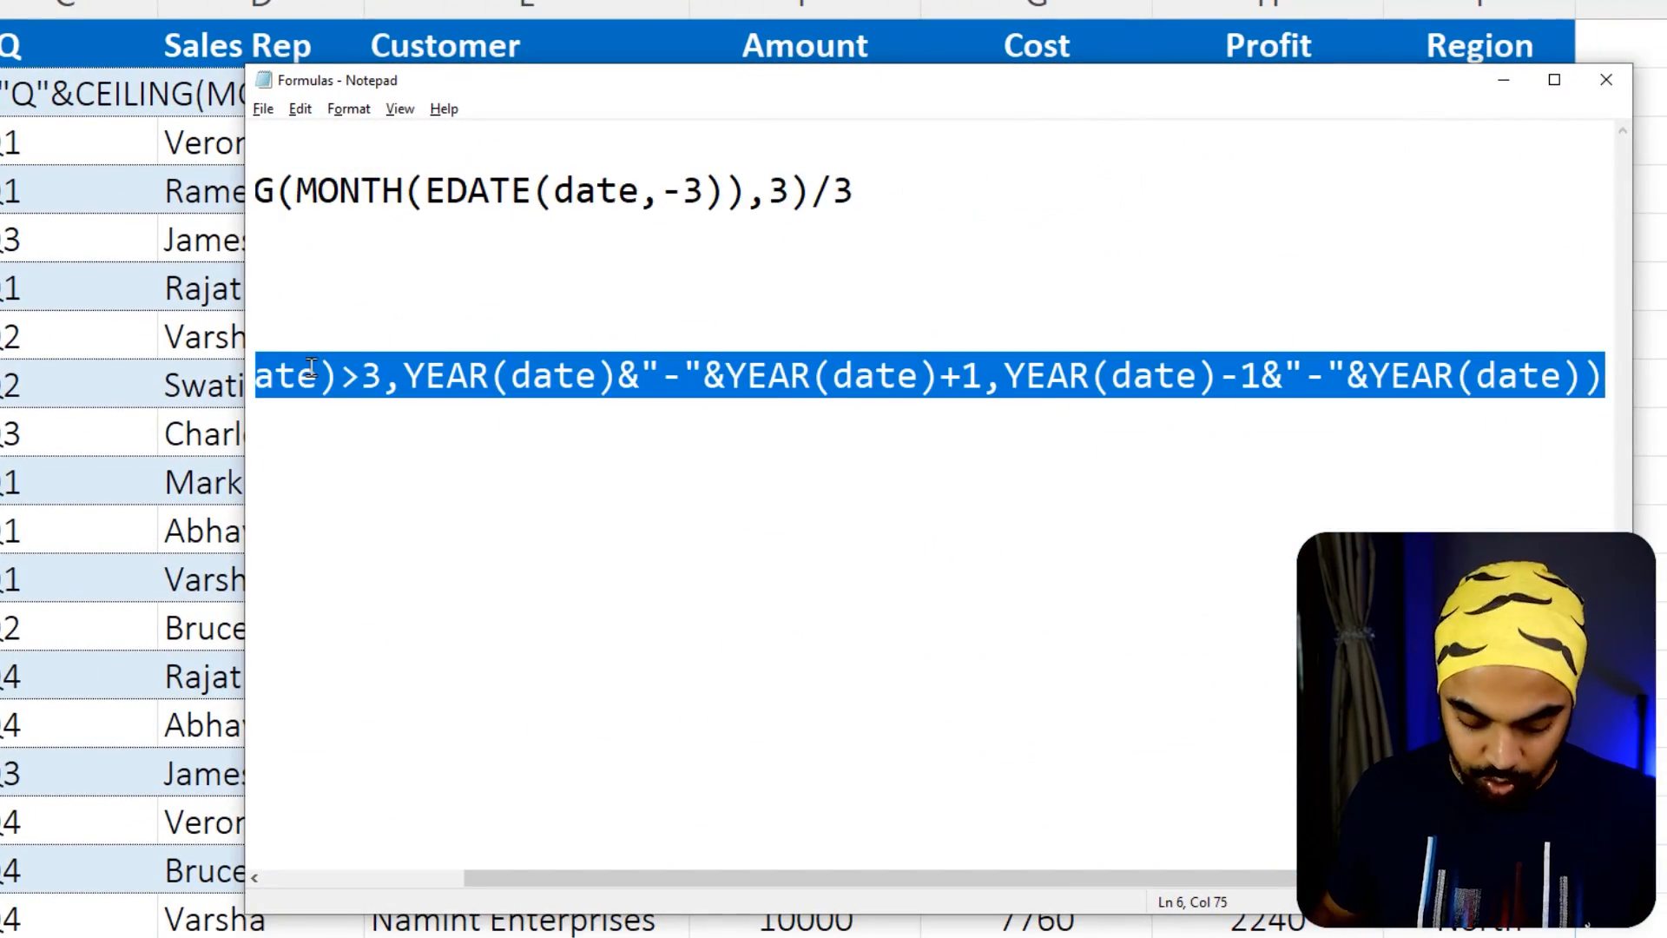
pyautogui.hotkey('alt', 'Tab')
pyautogui.click(340, 208)
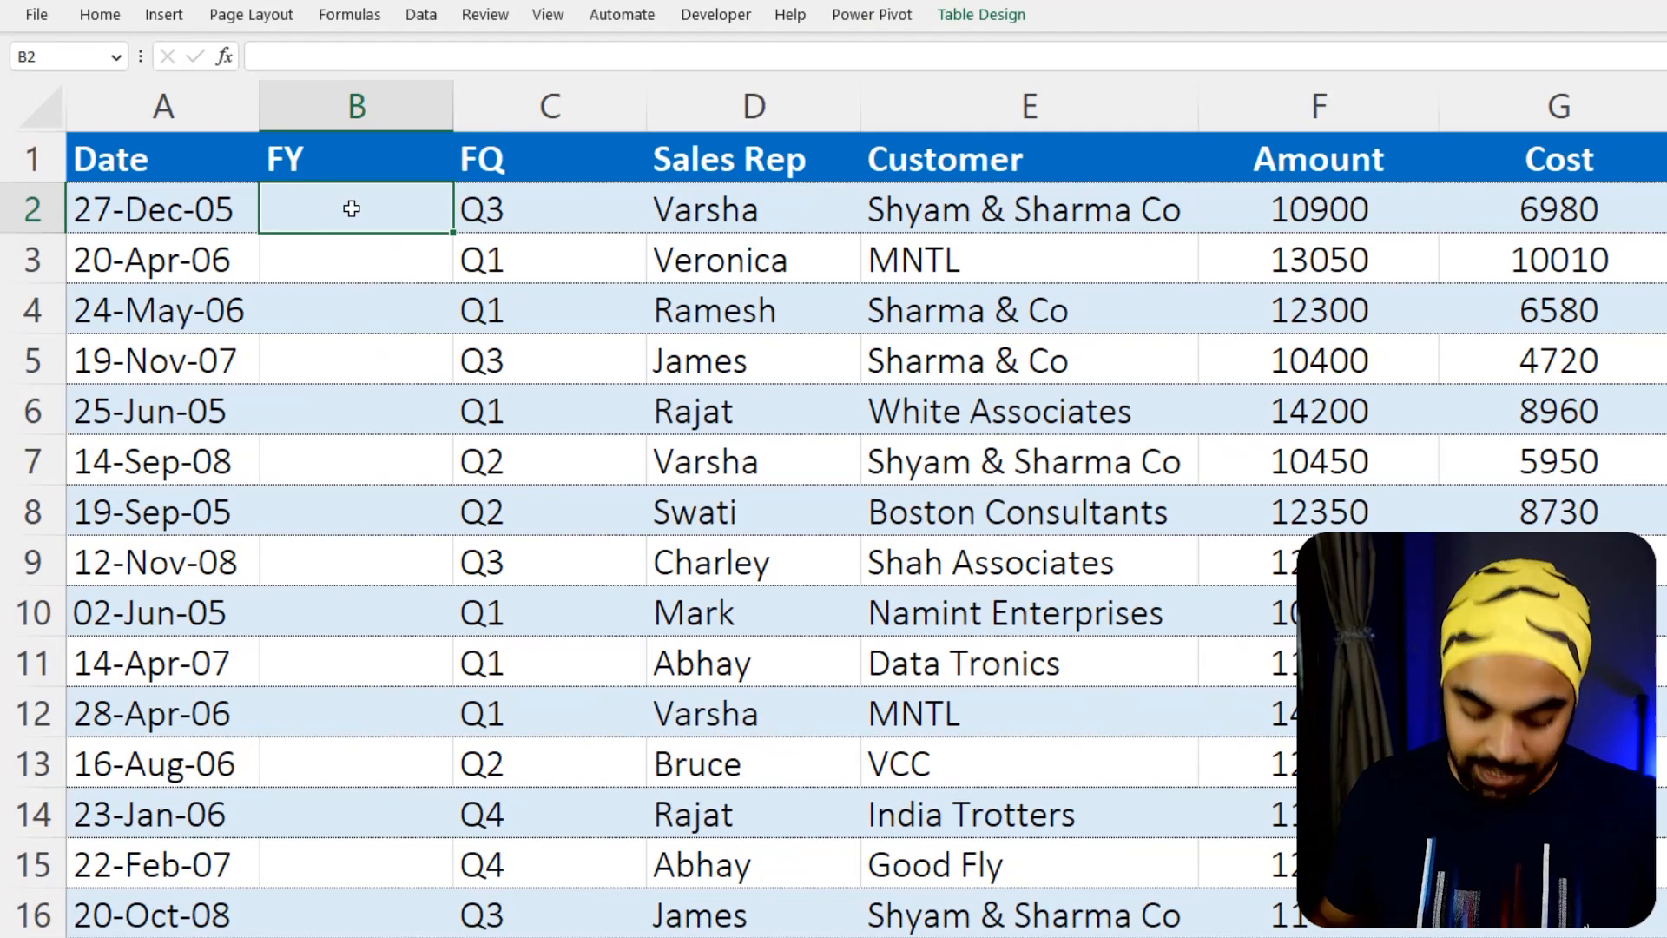
pyautogui.hotkey('ctrl', 'v')
pyautogui.press('F2')
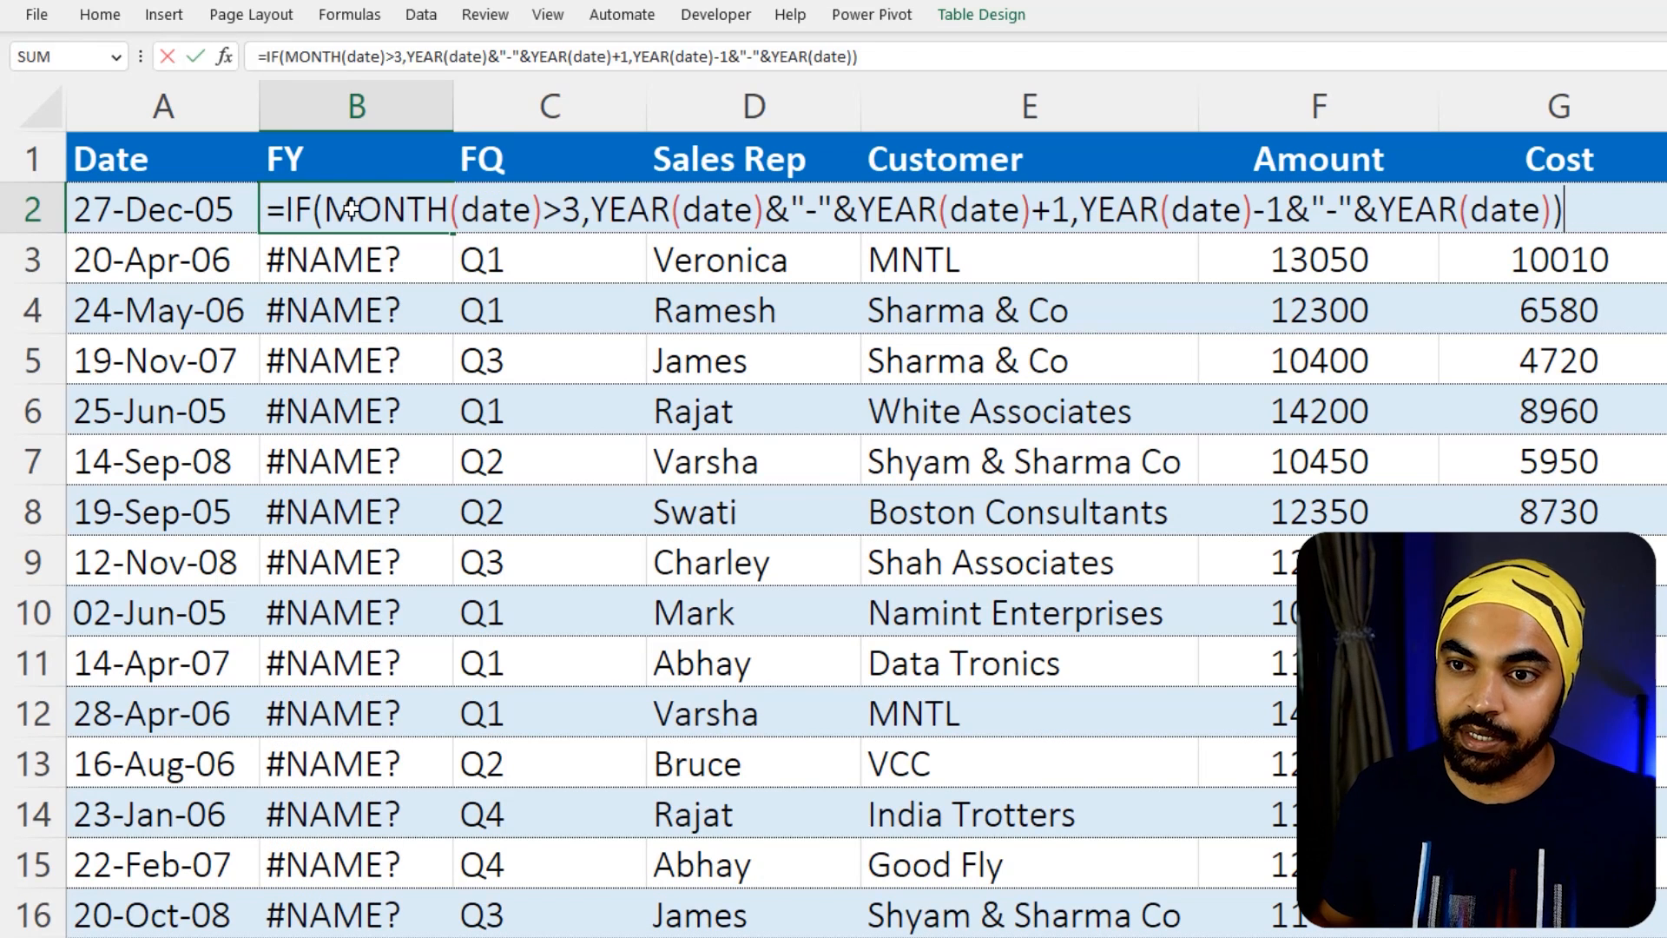
pyautogui.doubleClick(502, 211)
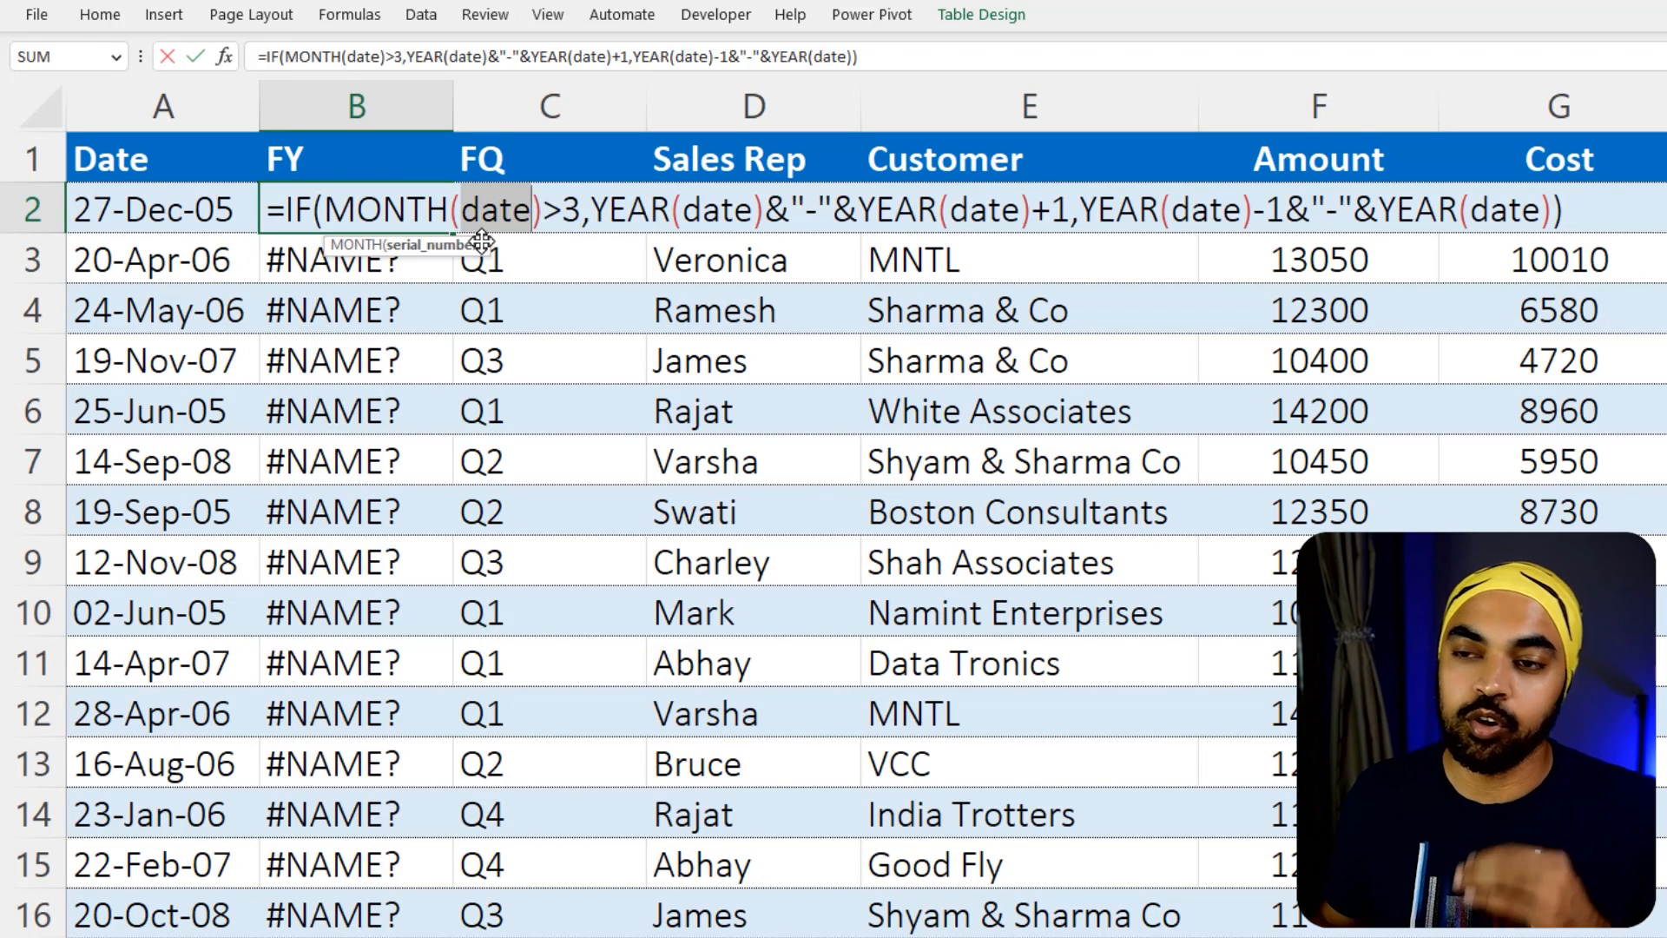
pyautogui.click(228, 215)
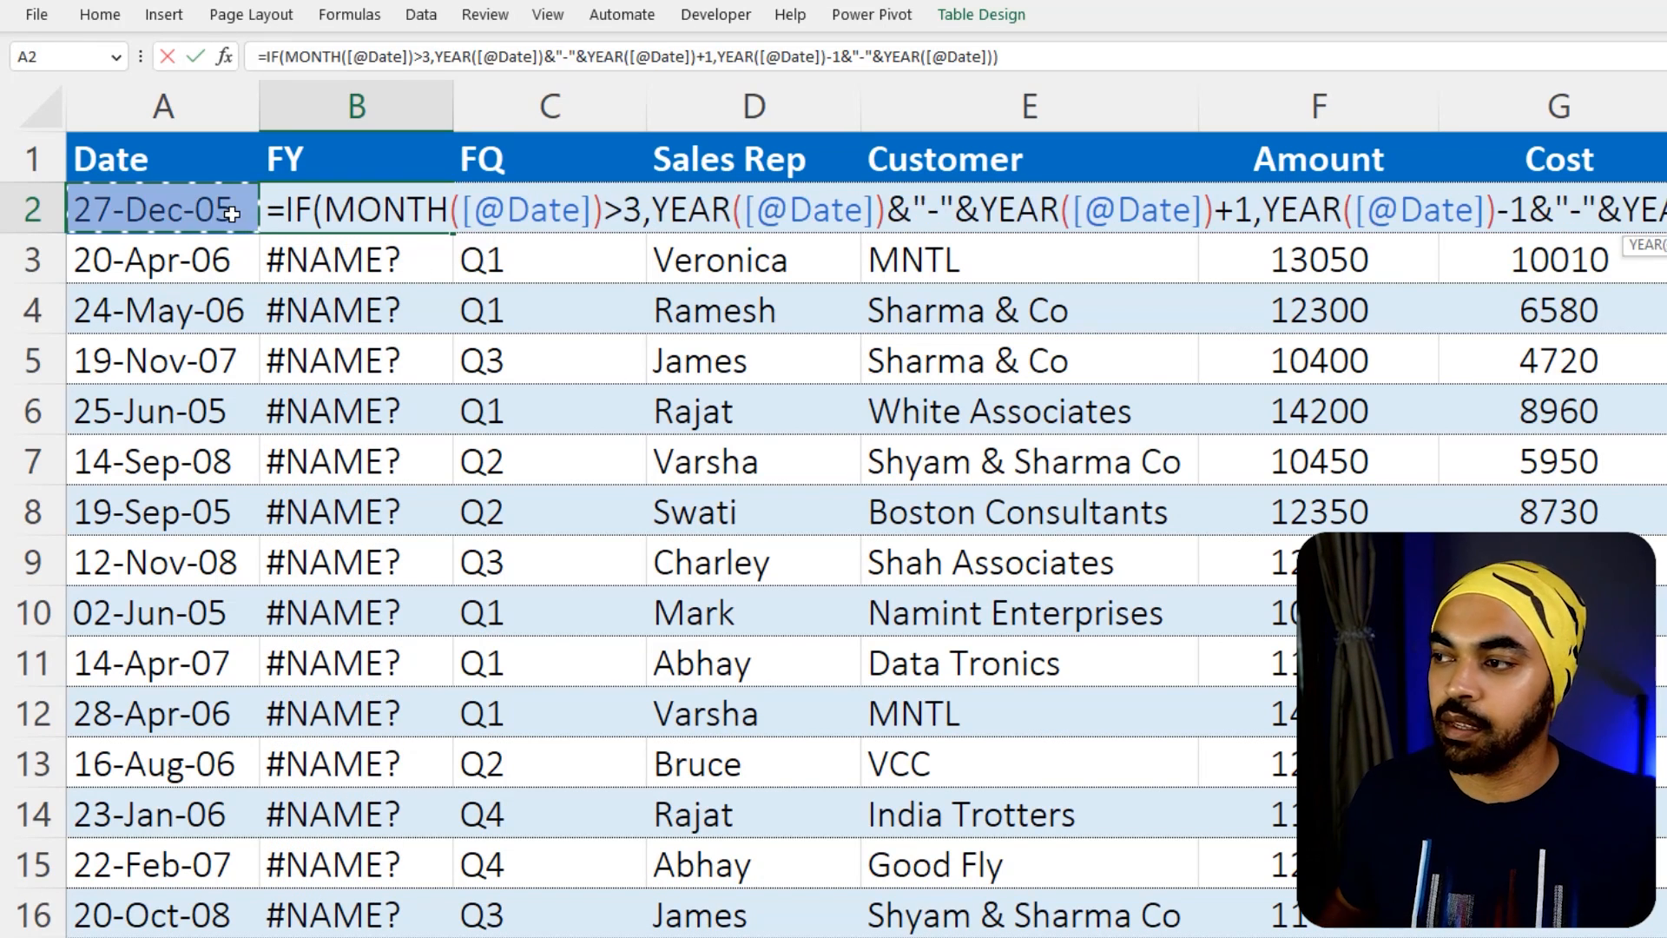
pyautogui.press('Return')
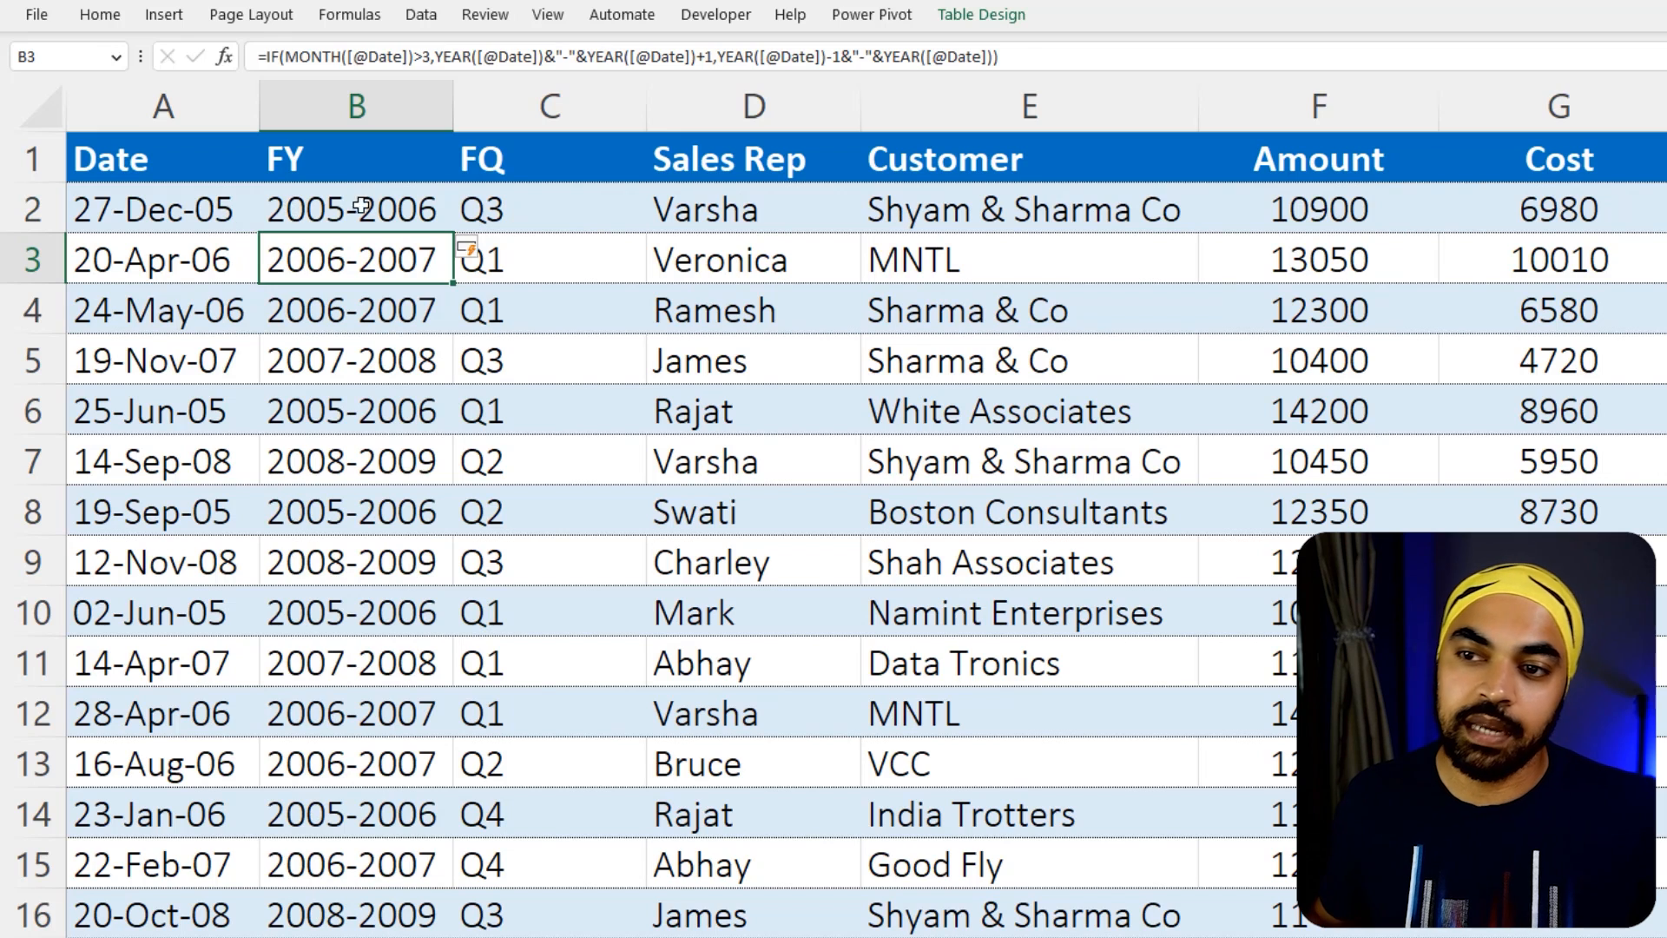
pyautogui.moveTo(362, 206); pyautogui.dragTo(368, 563)
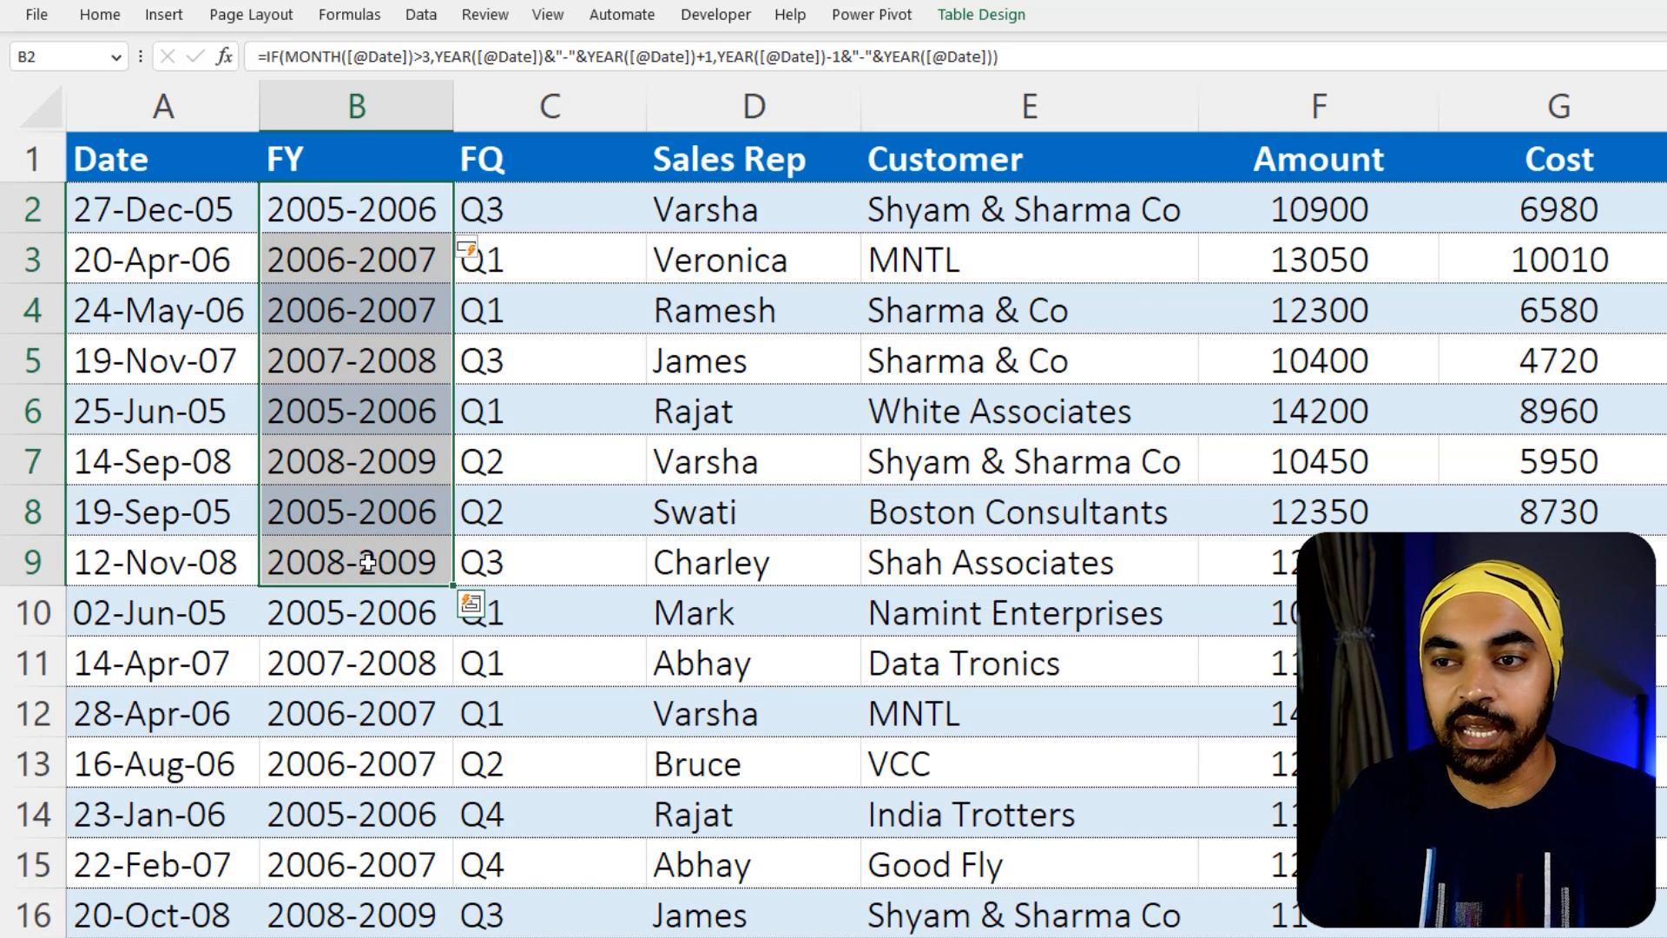
pyautogui.click(434, 328)
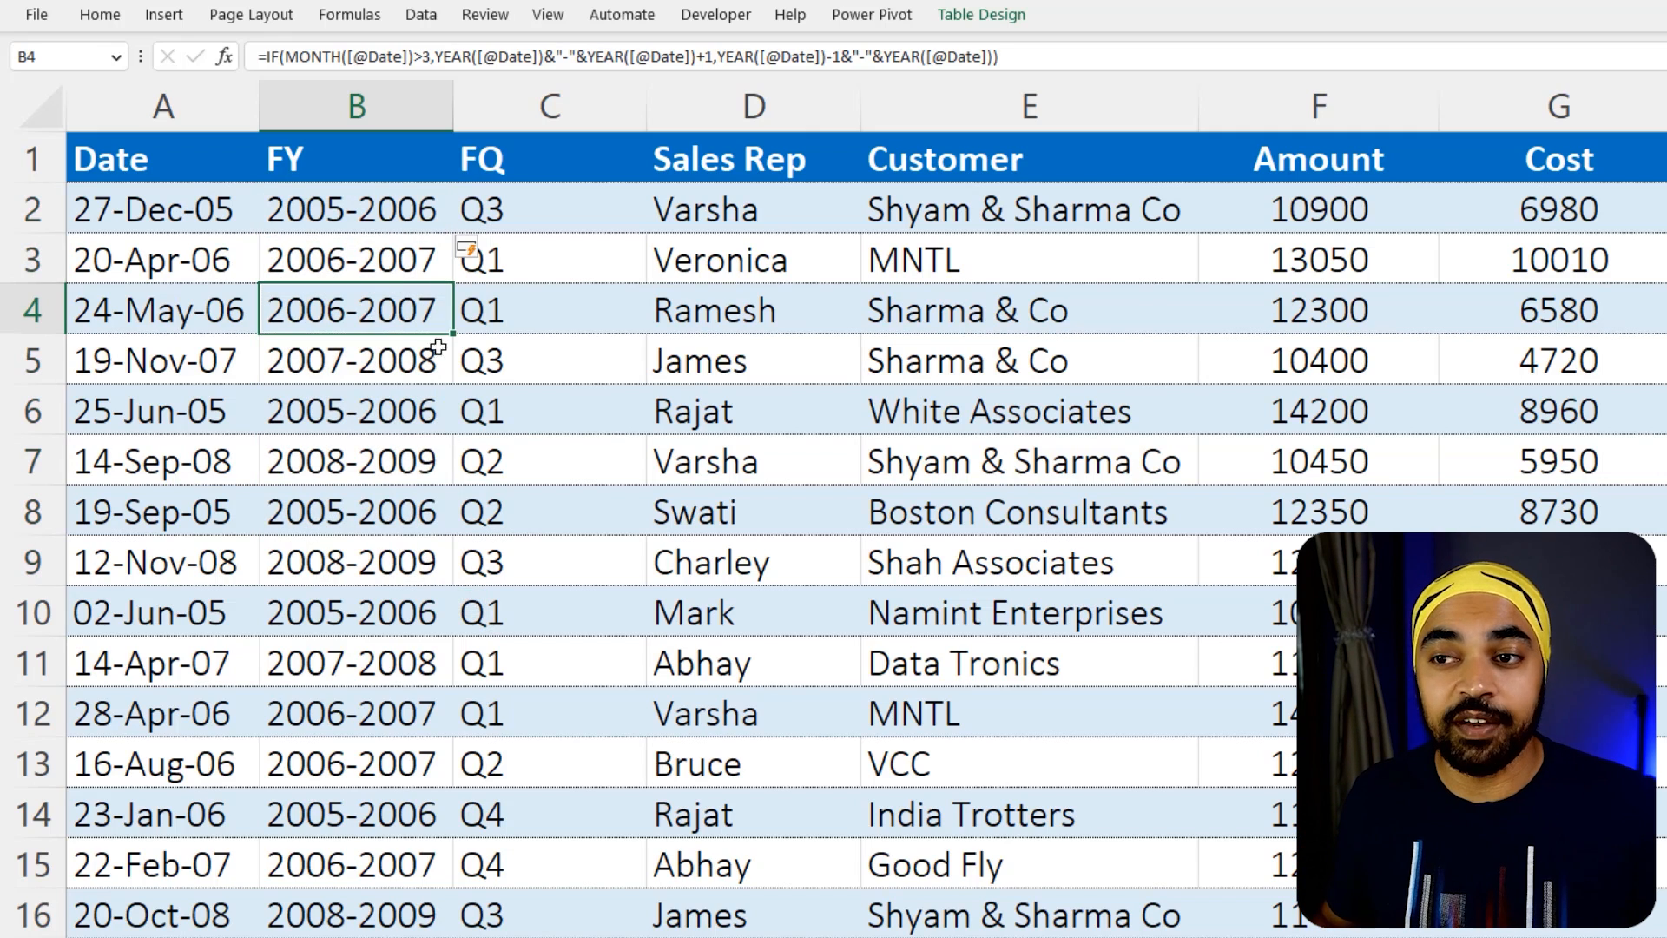
# Refresh the Years and Month PivotTable on sheet 6 and place its field list next to the table
pyautogui.click(565, 324)
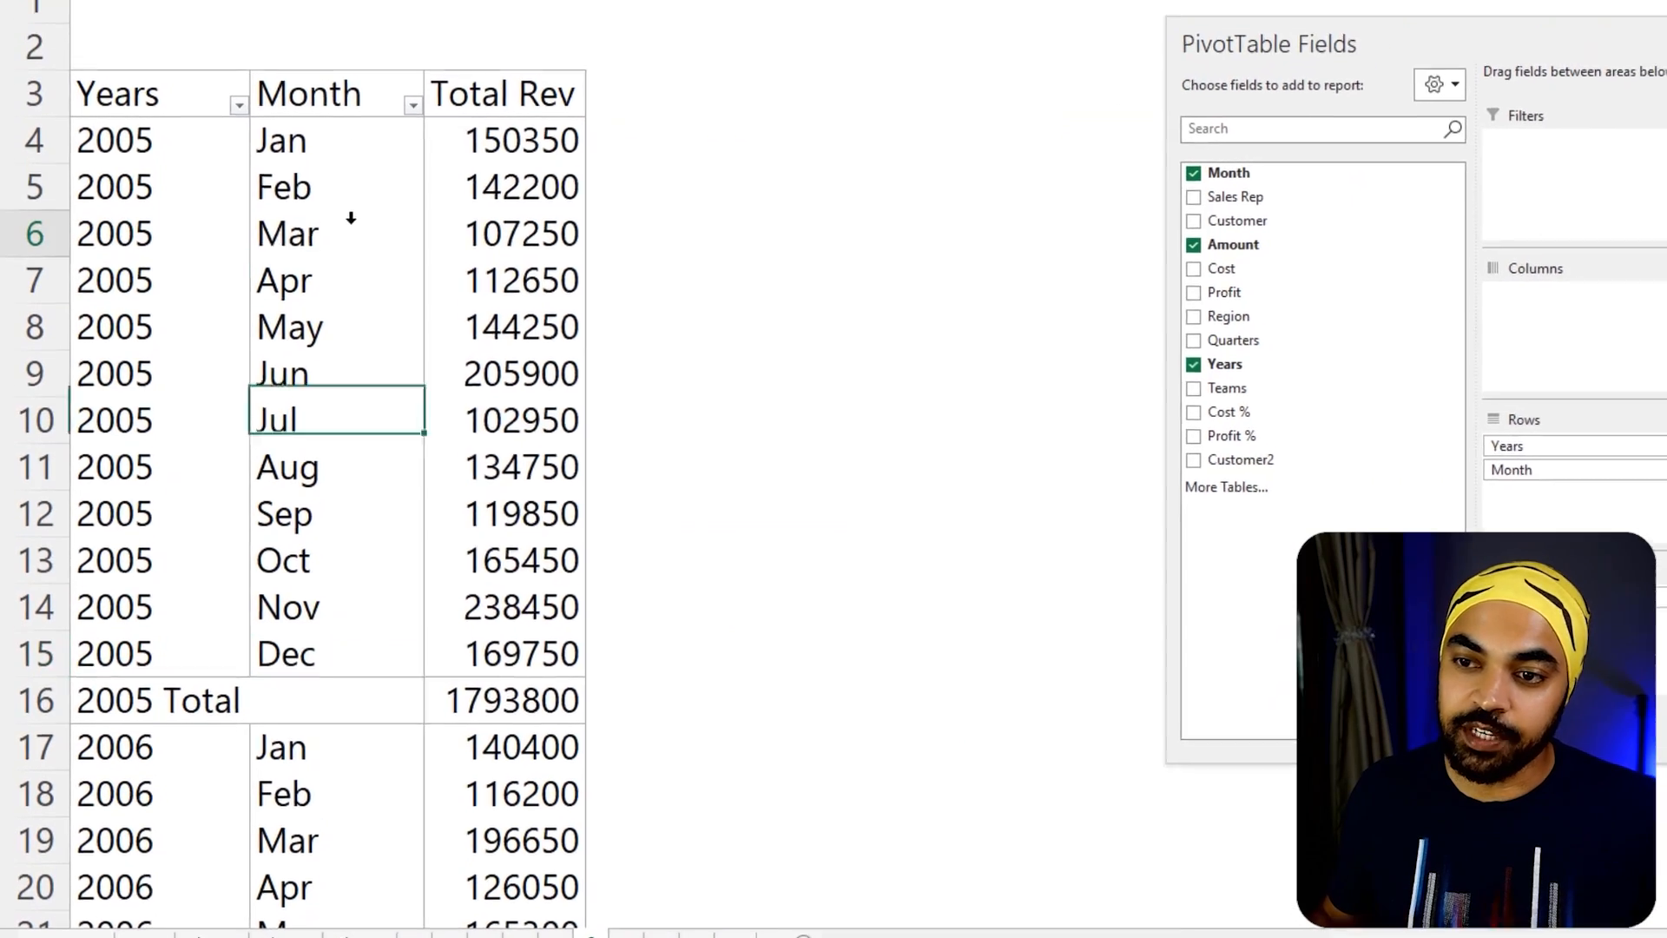
pyautogui.rightClick(356, 169)
pyautogui.click(415, 364)
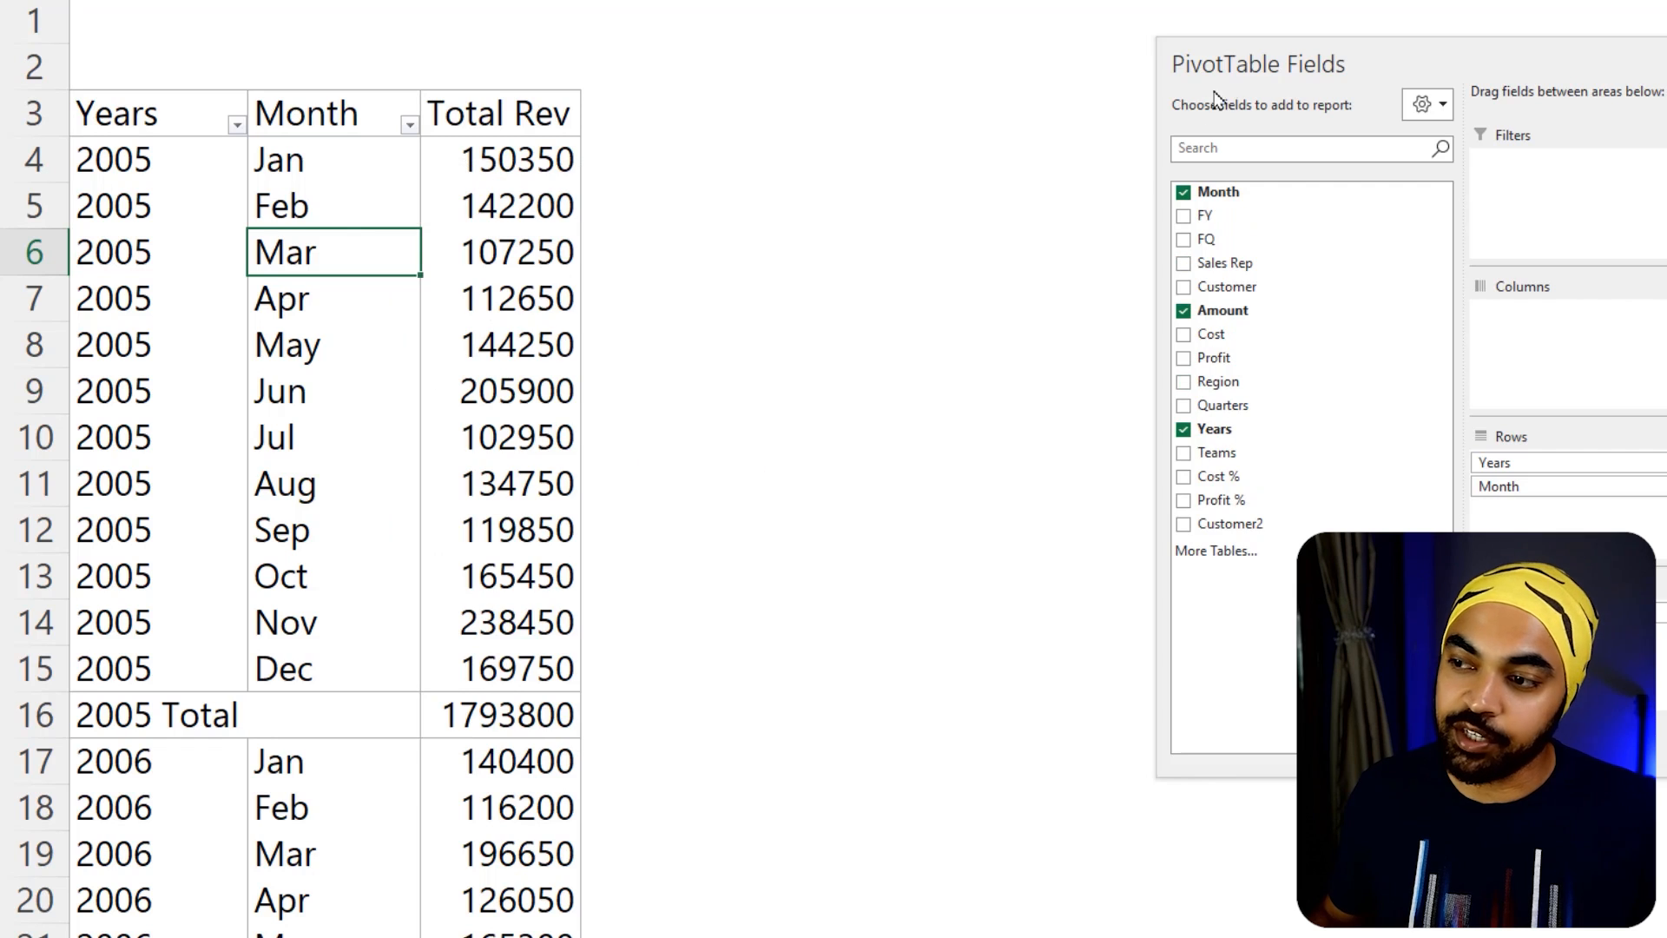
pyautogui.moveTo(1227, 68); pyautogui.dragTo(699, 26)
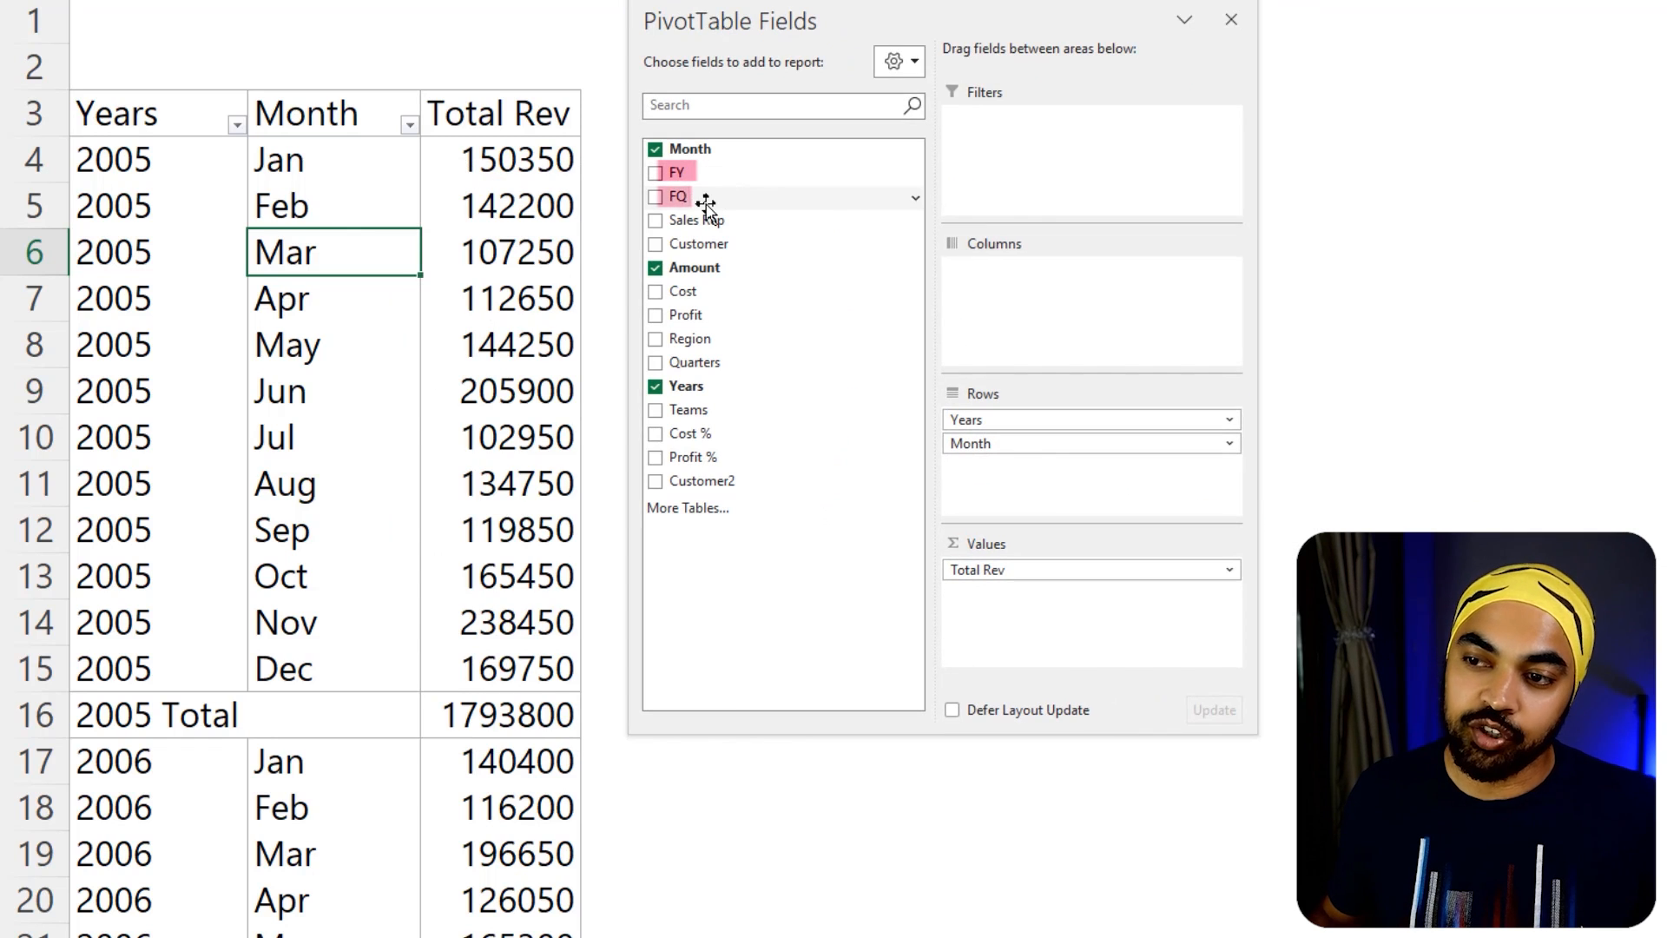
# Add the FY and FQ fields to the PivotTable's Rows and take the Month field out
pyautogui.moveTo(738, 174); pyautogui.dragTo(1372, 452)
pyautogui.moveTo(1056, 444); pyautogui.dragTo(1604, 452)
pyautogui.moveTo(718, 197); pyautogui.dragTo(1120, 488)
pyautogui.moveTo(893, 9); pyautogui.dragTo(1165, 37)
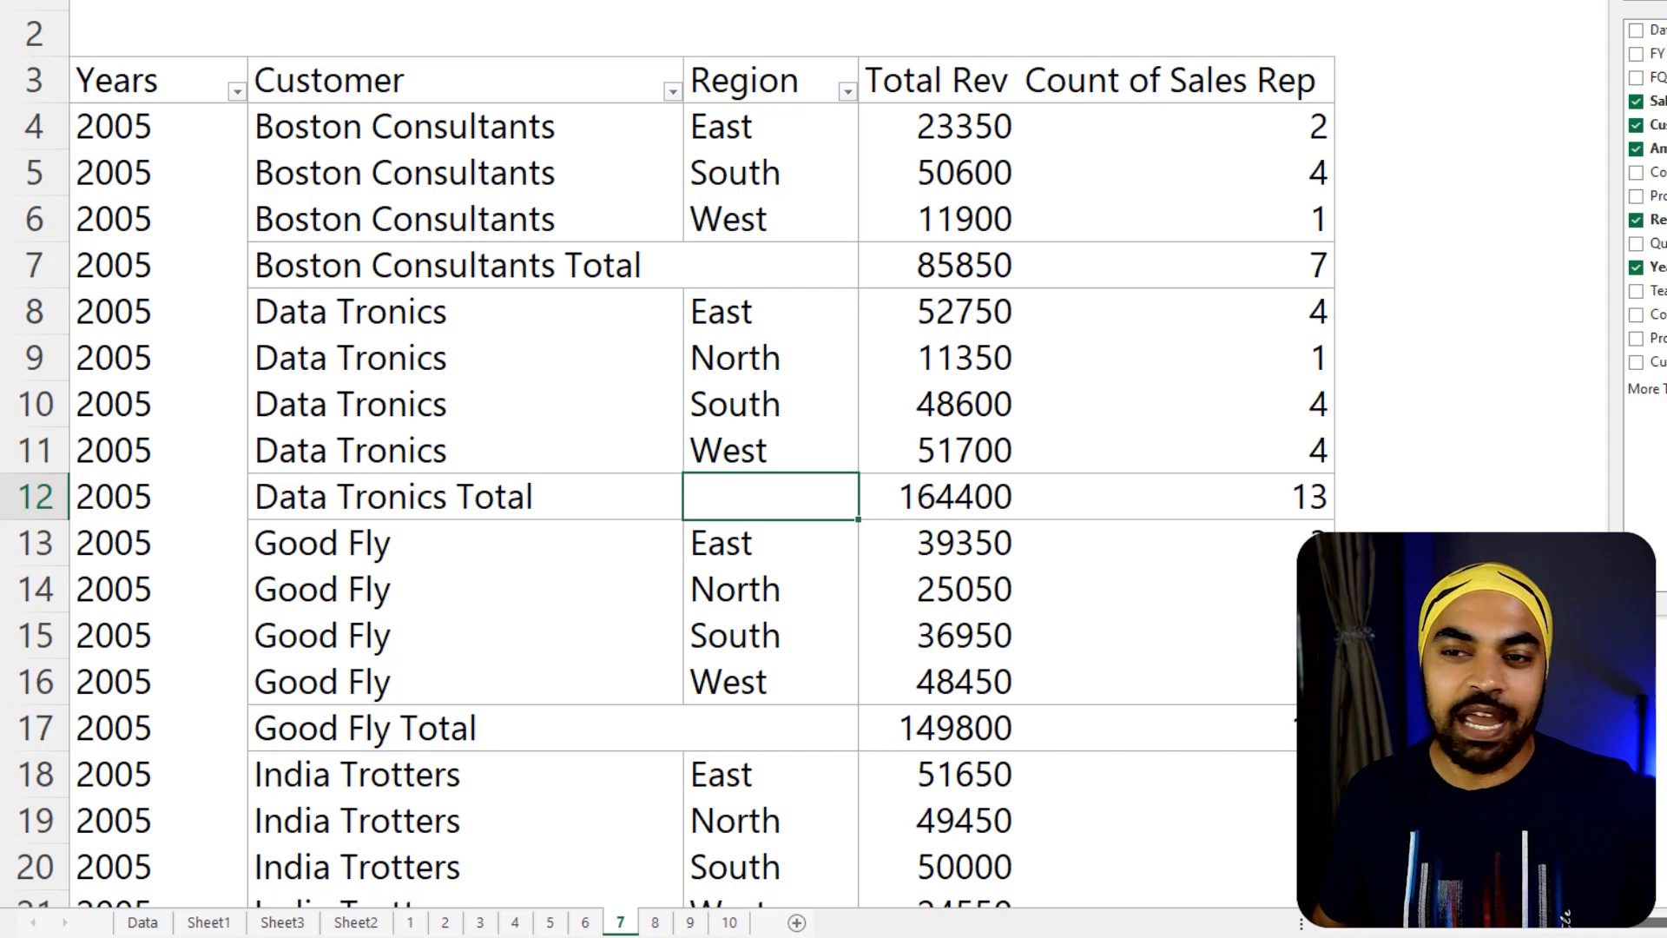
# Examine sheet 7's PivotTable by Years, Customer and Region, with Total Rev and Count of Sales Rep in its Values area
pyautogui.click(180, 137)
pyautogui.click(424, 146)
pyautogui.click(776, 152)
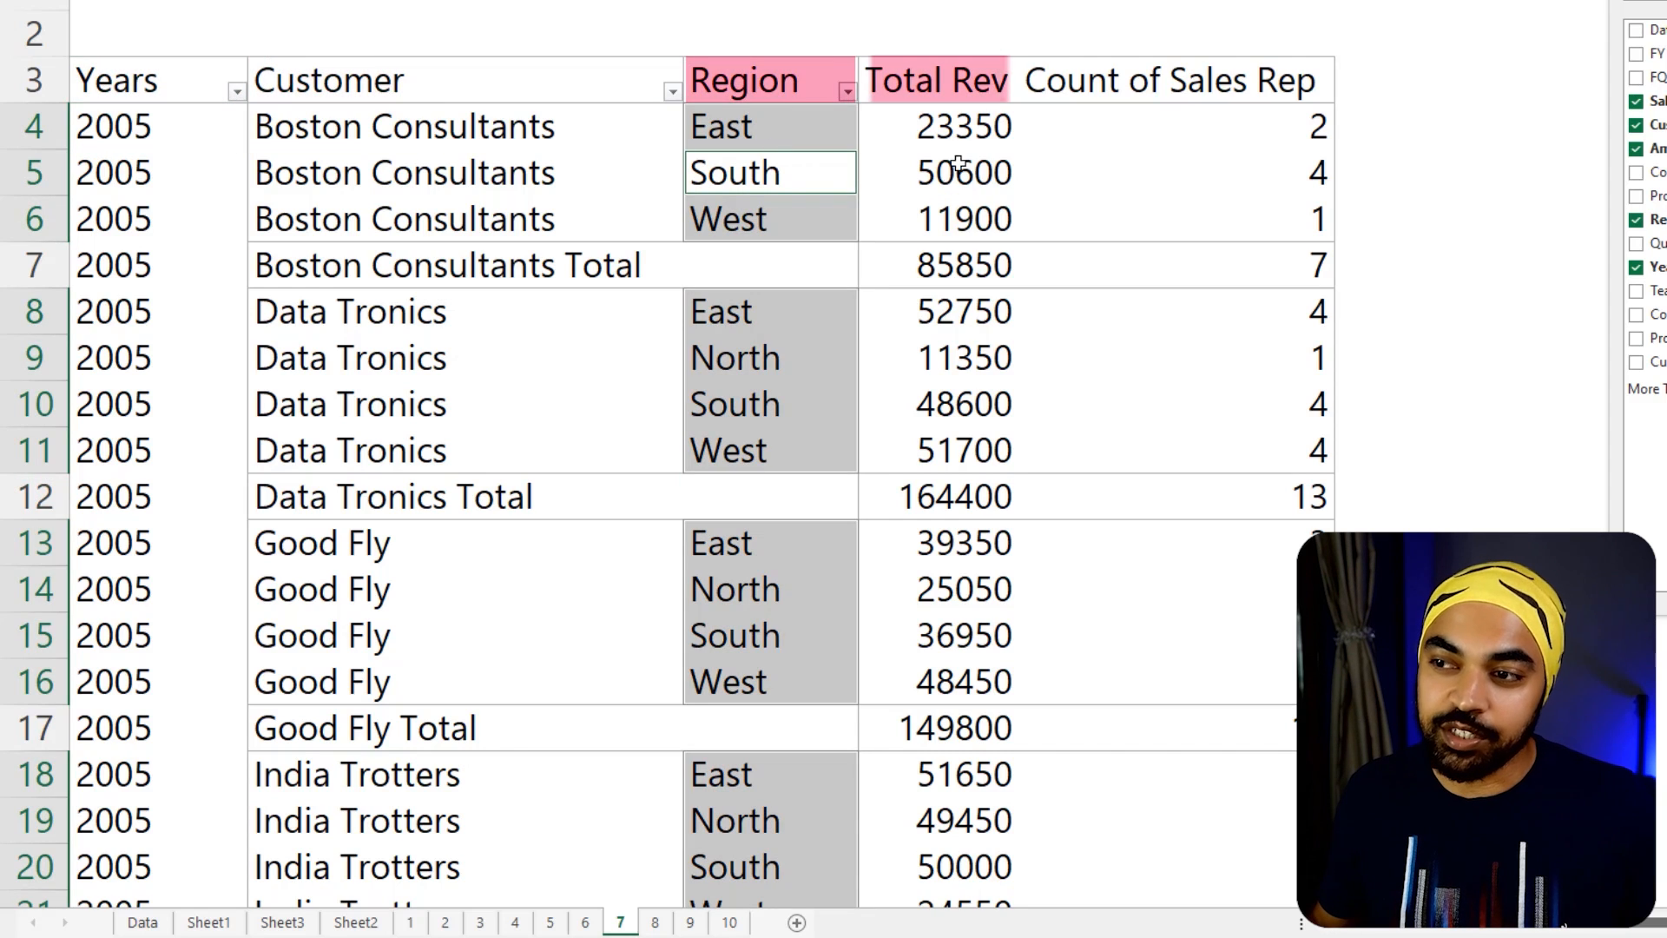
pyautogui.click(959, 163)
pyautogui.click(1203, 154)
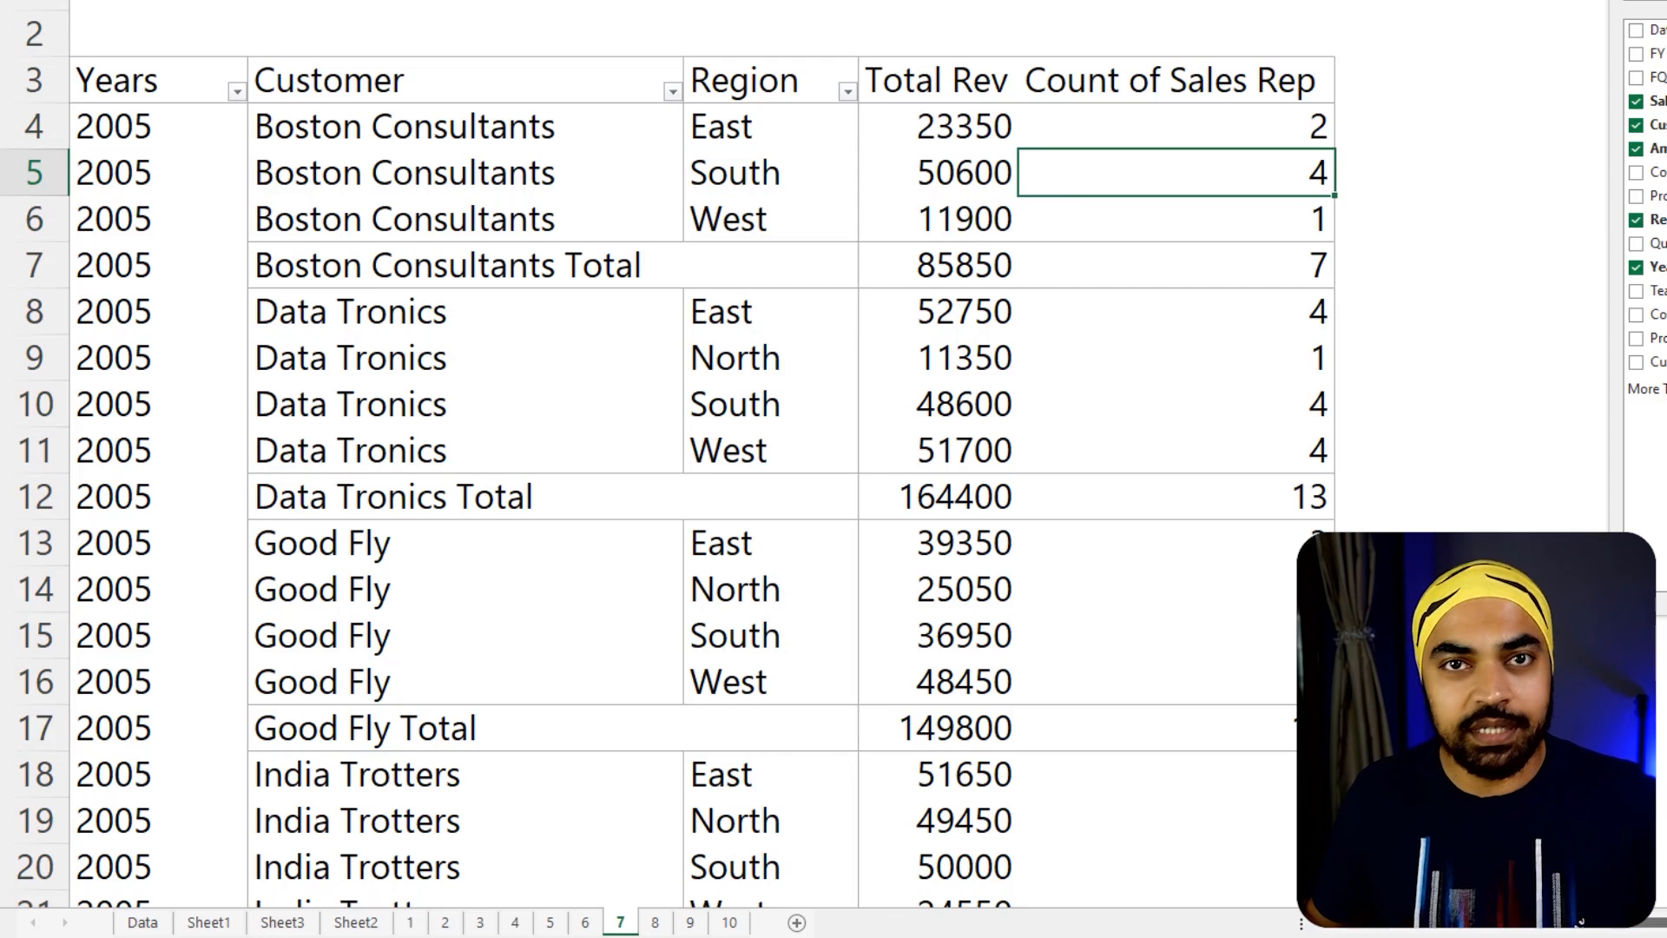
pyautogui.moveTo(1451, 23)
pyautogui.mouseDown()
pyautogui.moveTo(904, 18)
pyautogui.moveTo(775, 55)
pyautogui.mouseUp()
pyautogui.hotkey('ctrl', '2')
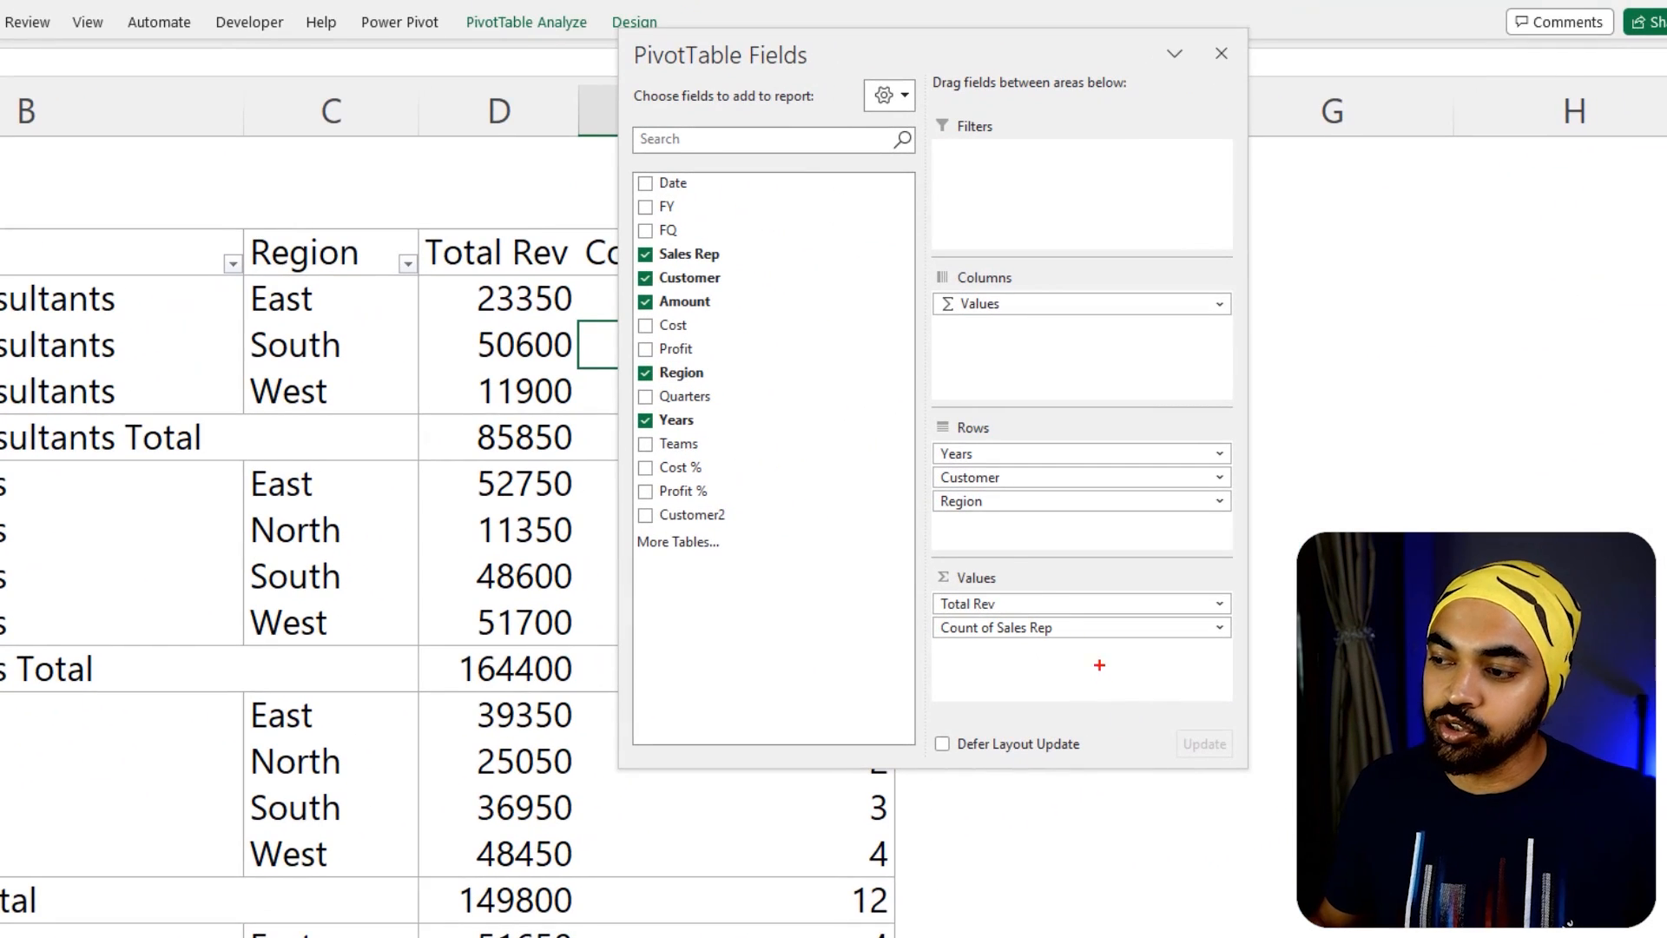
pyautogui.moveTo(1066, 605)
pyautogui.mouseDown()
pyautogui.moveTo(1007, 566)
pyautogui.moveTo(903, 650)
pyautogui.moveTo(1066, 670)
pyautogui.mouseUp()
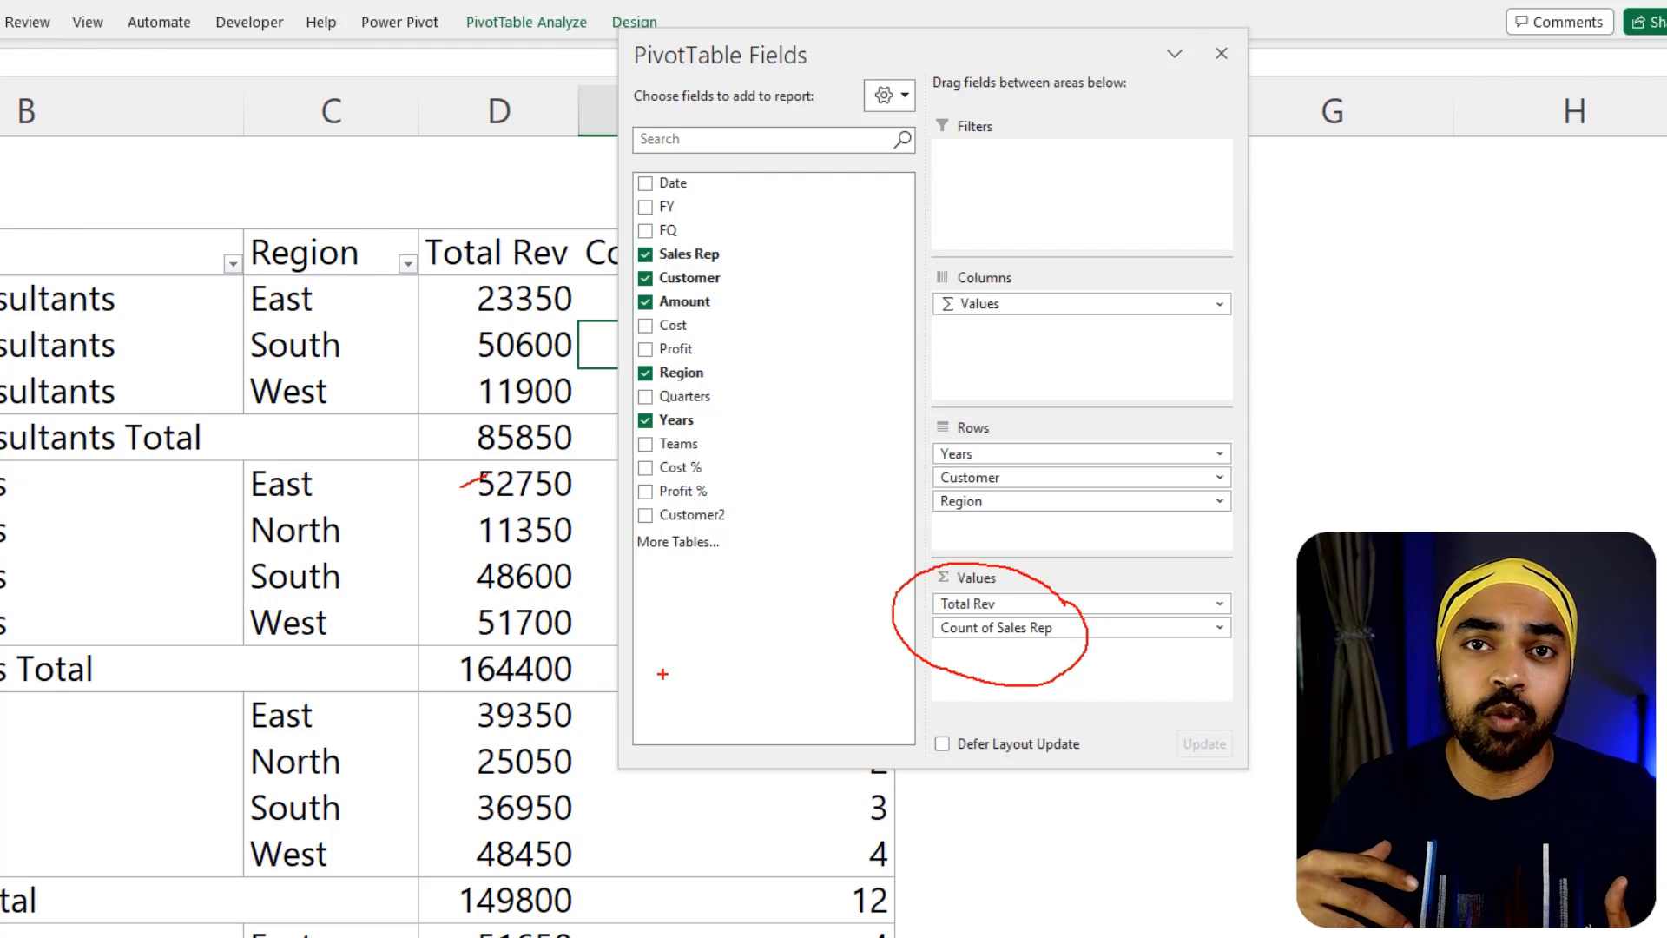
pyautogui.press('Escape')
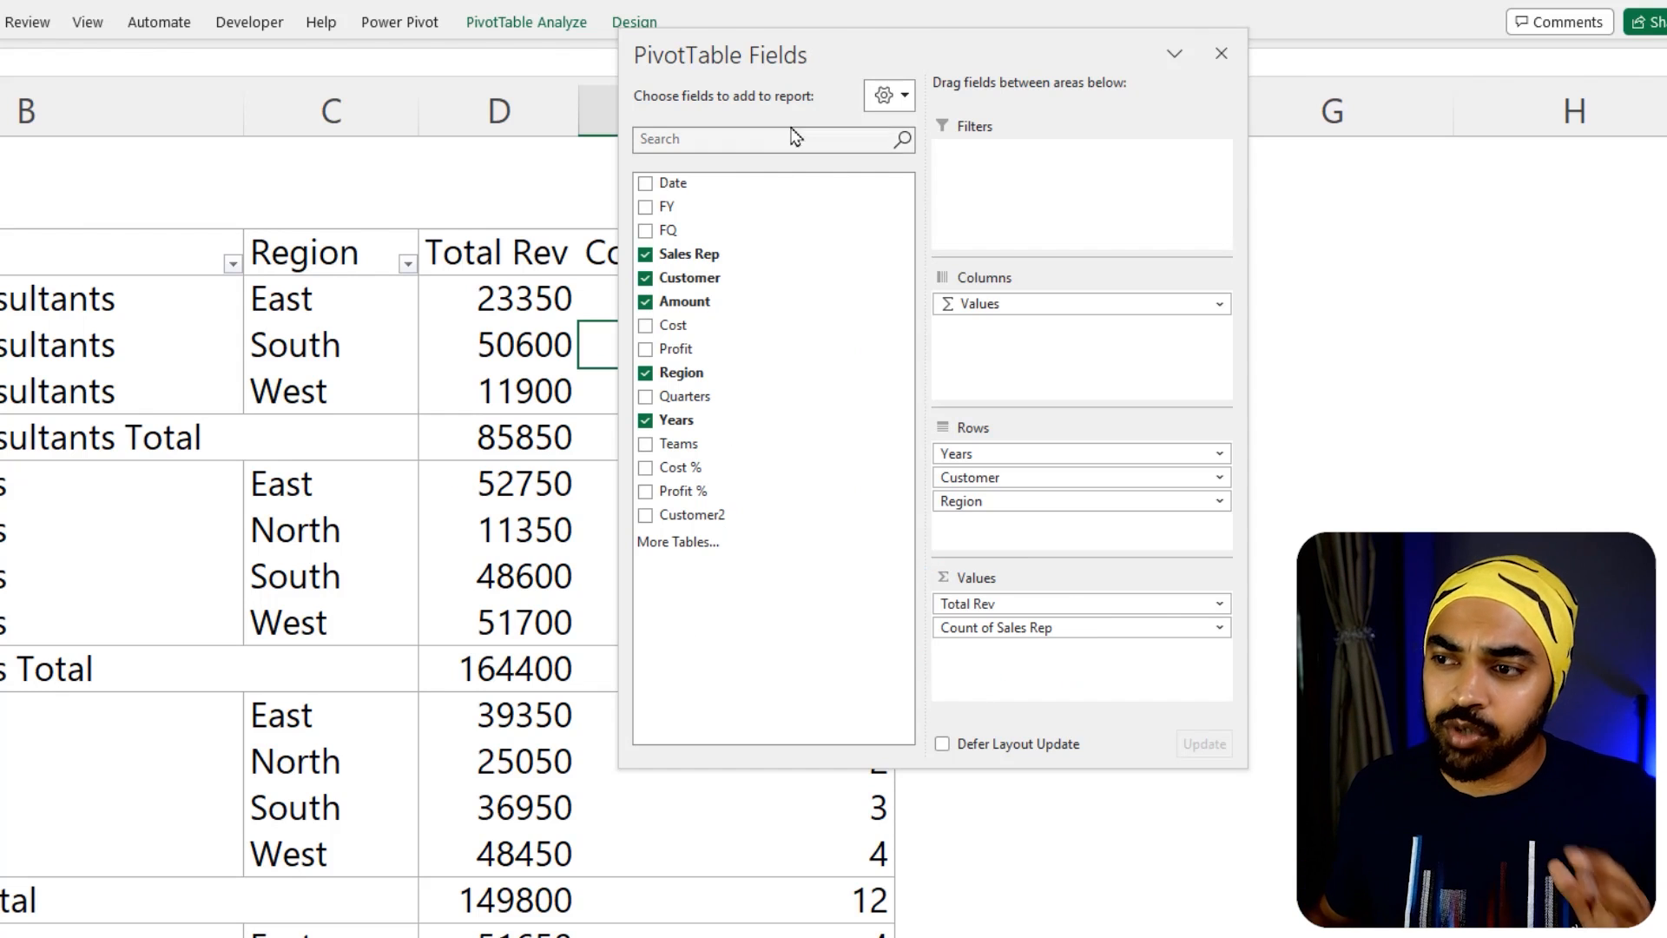
pyautogui.moveTo(772, 55); pyautogui.dragTo(1232, 247)
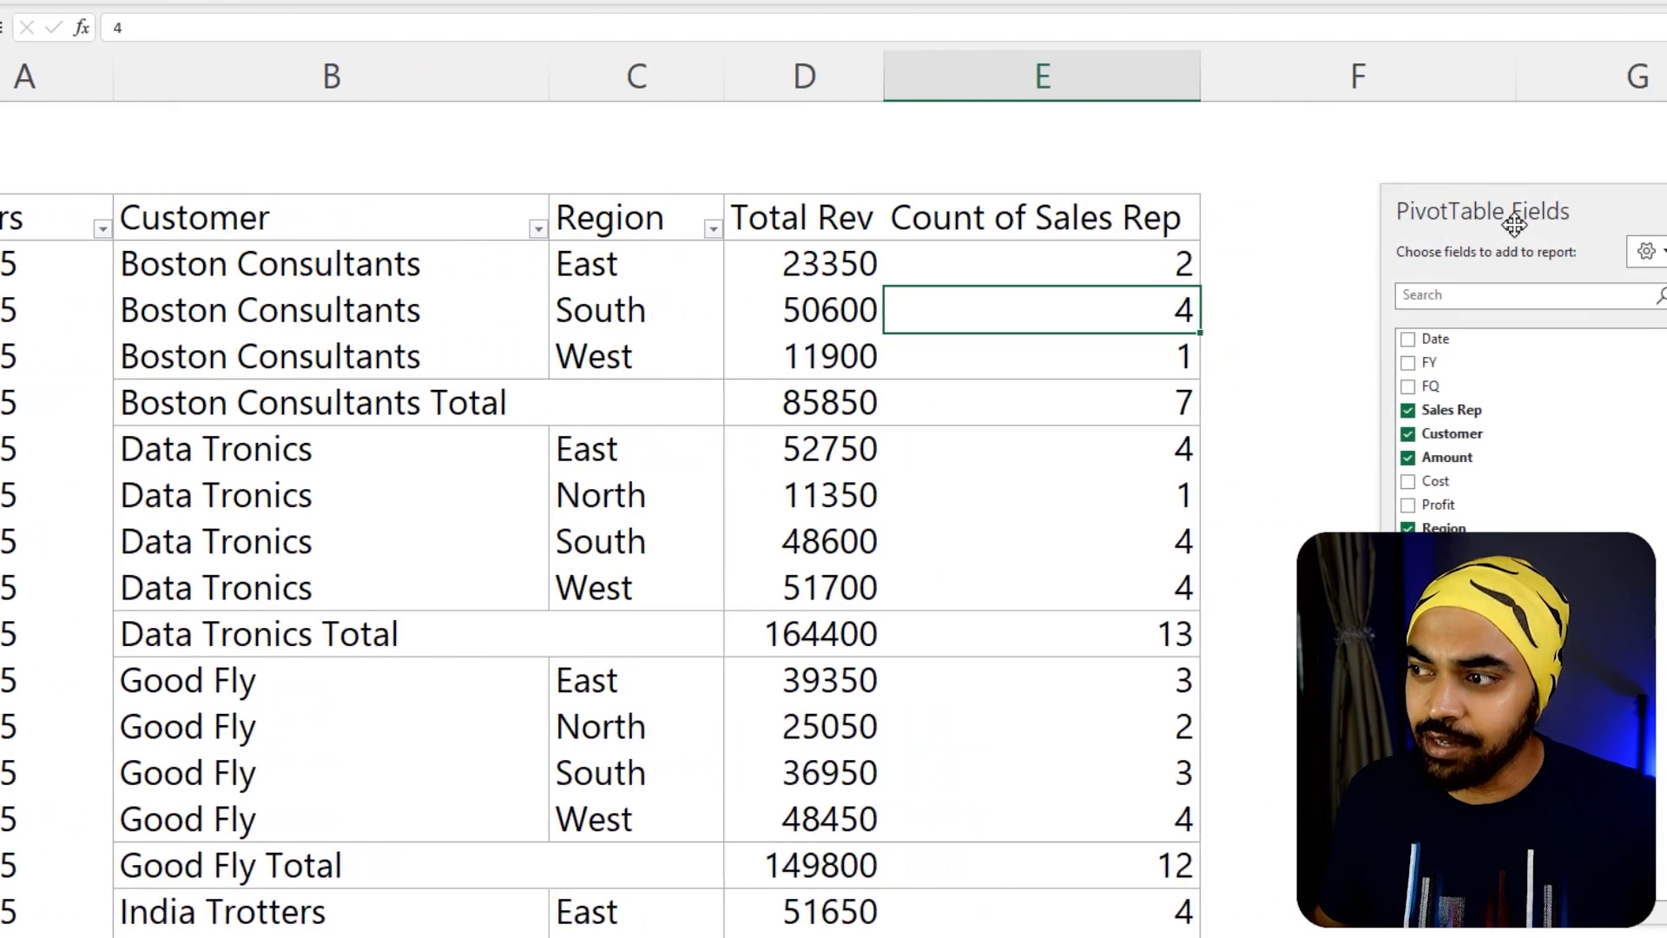
# Add the Sales Rep field to the PivotTable's Rows below Region
pyautogui.moveTo(1515, 224); pyautogui.dragTo(946, 55)
pyautogui.moveTo(549, 251); pyautogui.dragTo(825, 507)
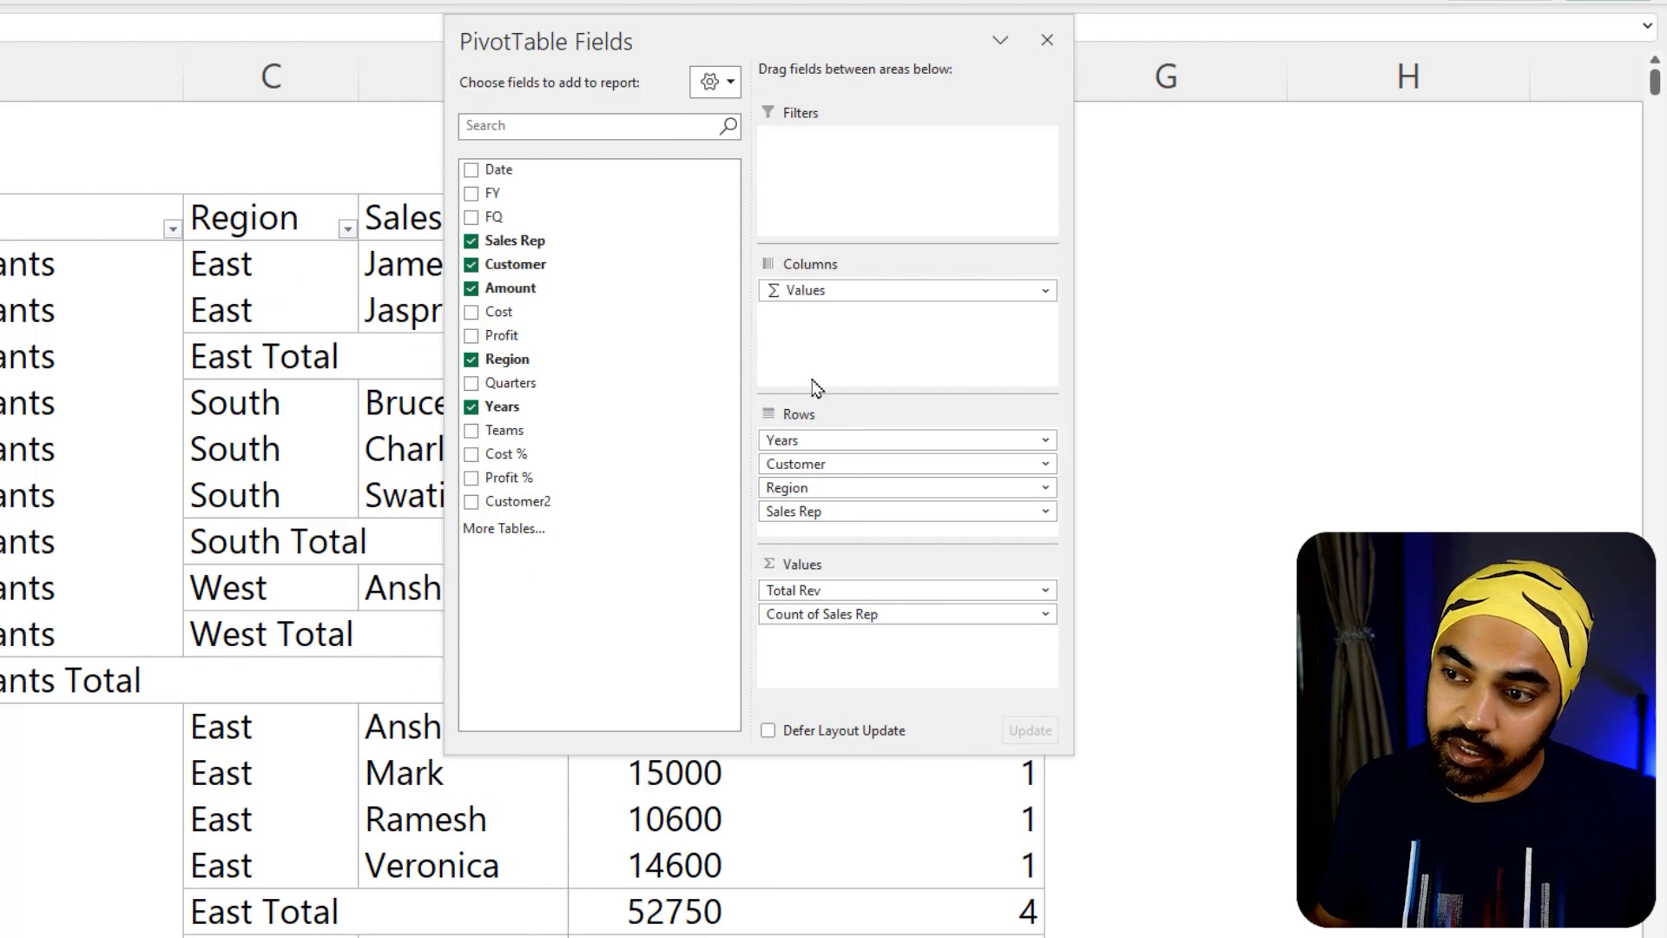
pyautogui.moveTo(621, 41); pyautogui.dragTo(1058, 222)
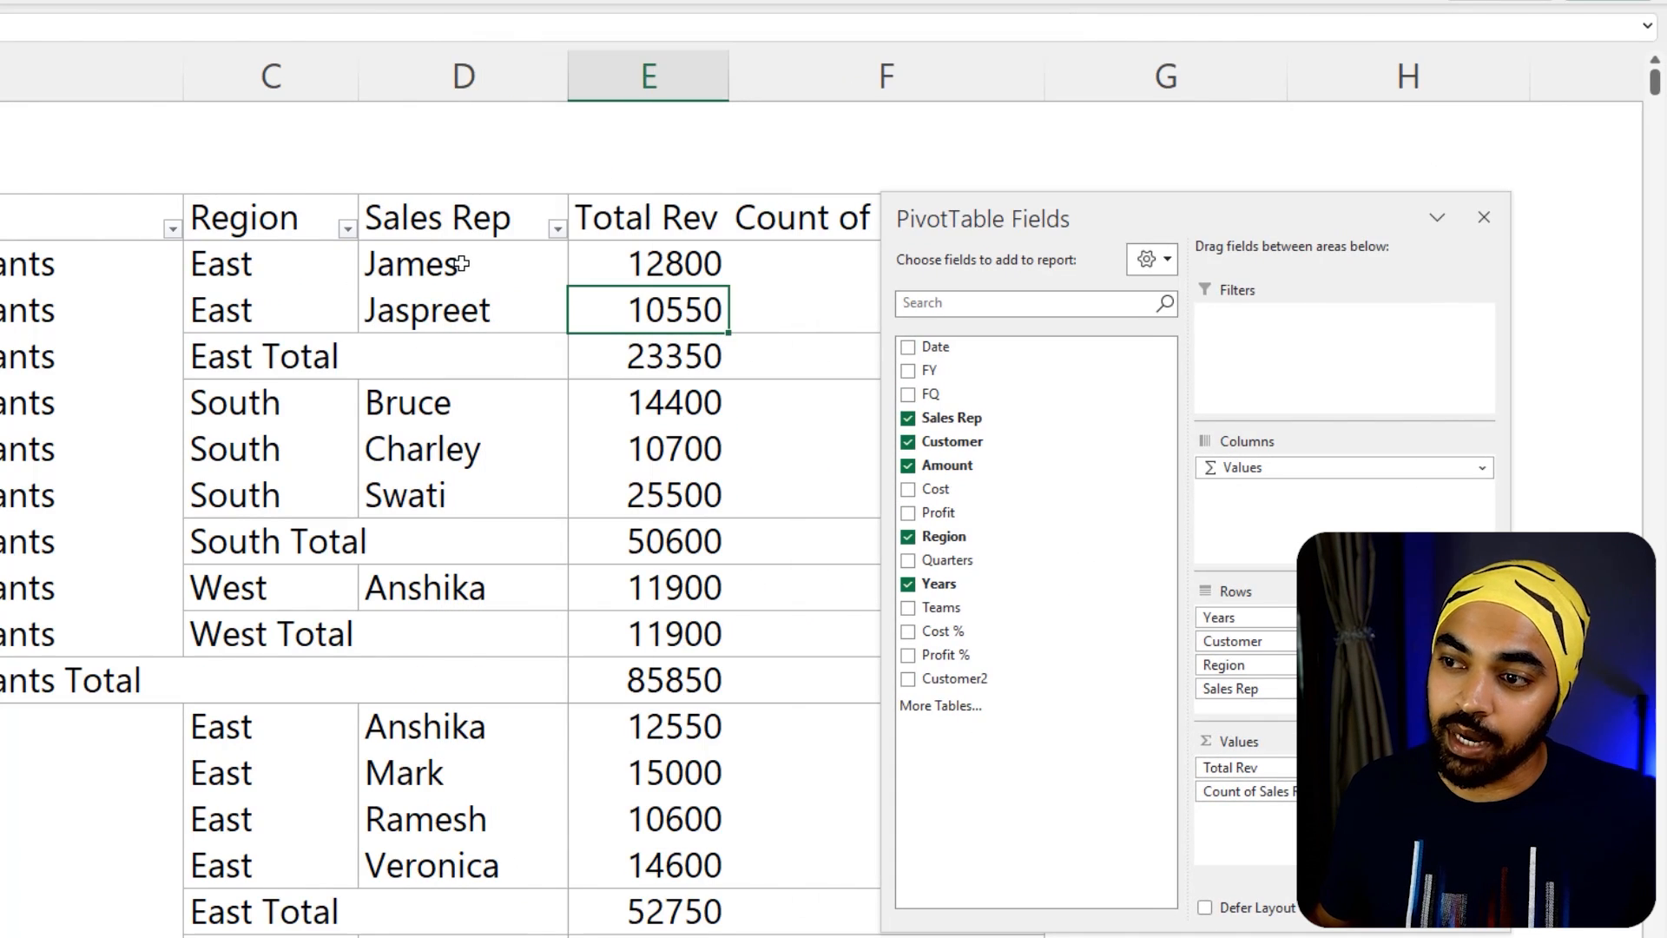
# Examine how the separate Sales Rep rows in the East region split the Total Rev and Count of Sales Rep values
pyautogui.moveTo(461, 263); pyautogui.dragTo(455, 314)
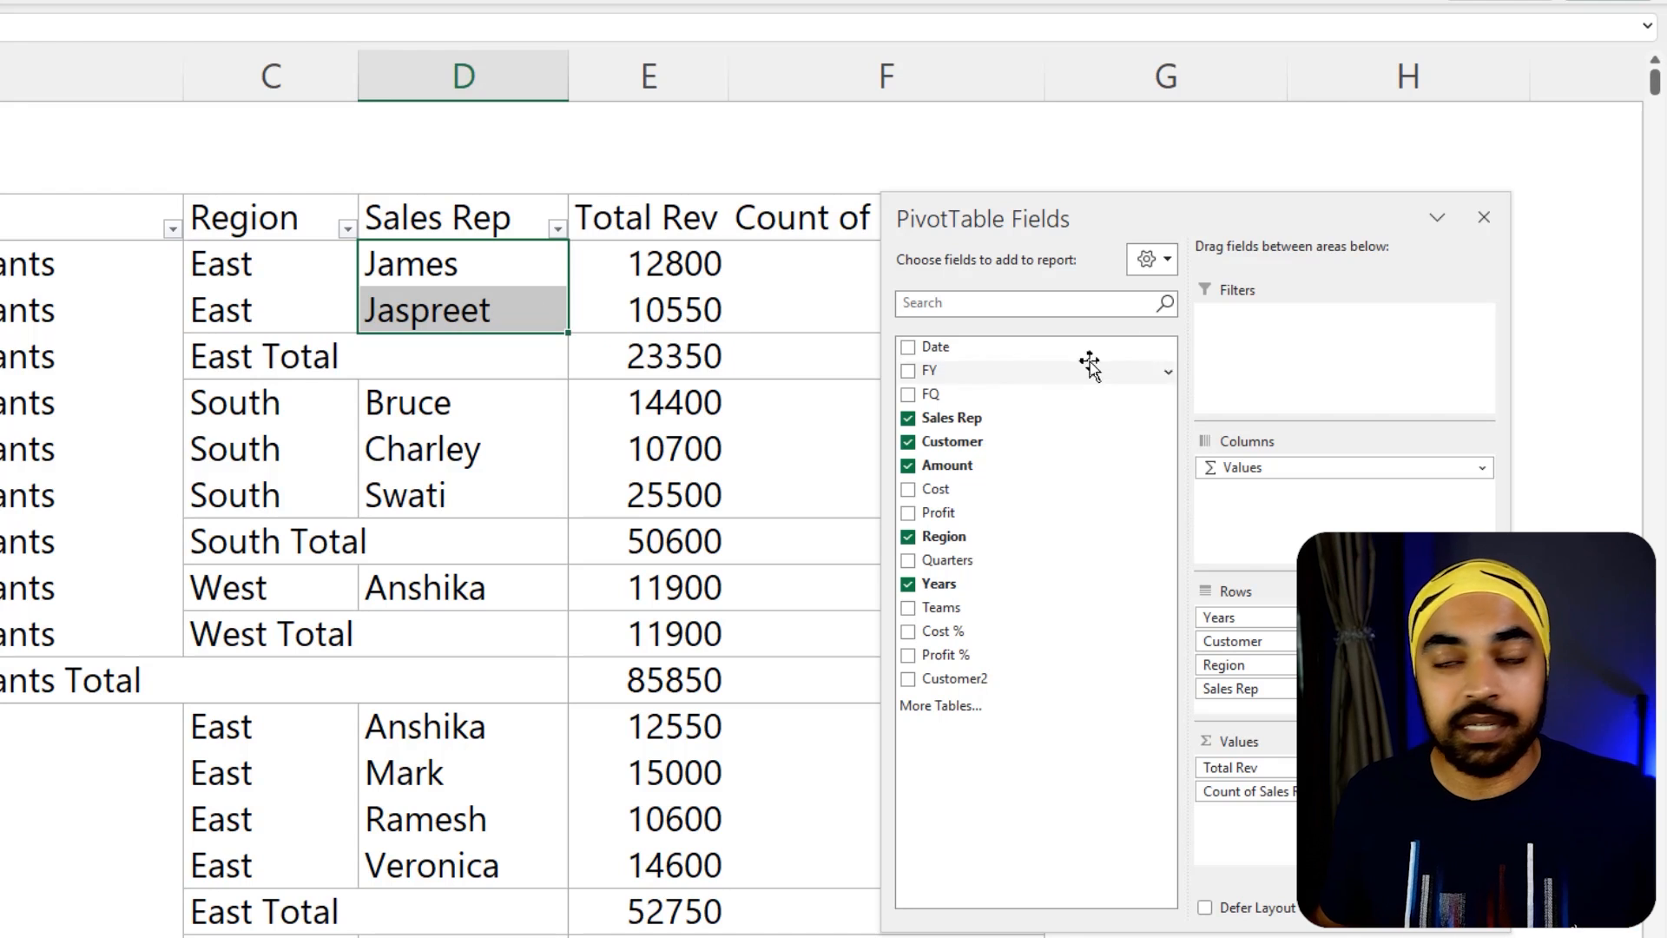
pyautogui.moveTo(1100, 231); pyautogui.dragTo(1226, 442)
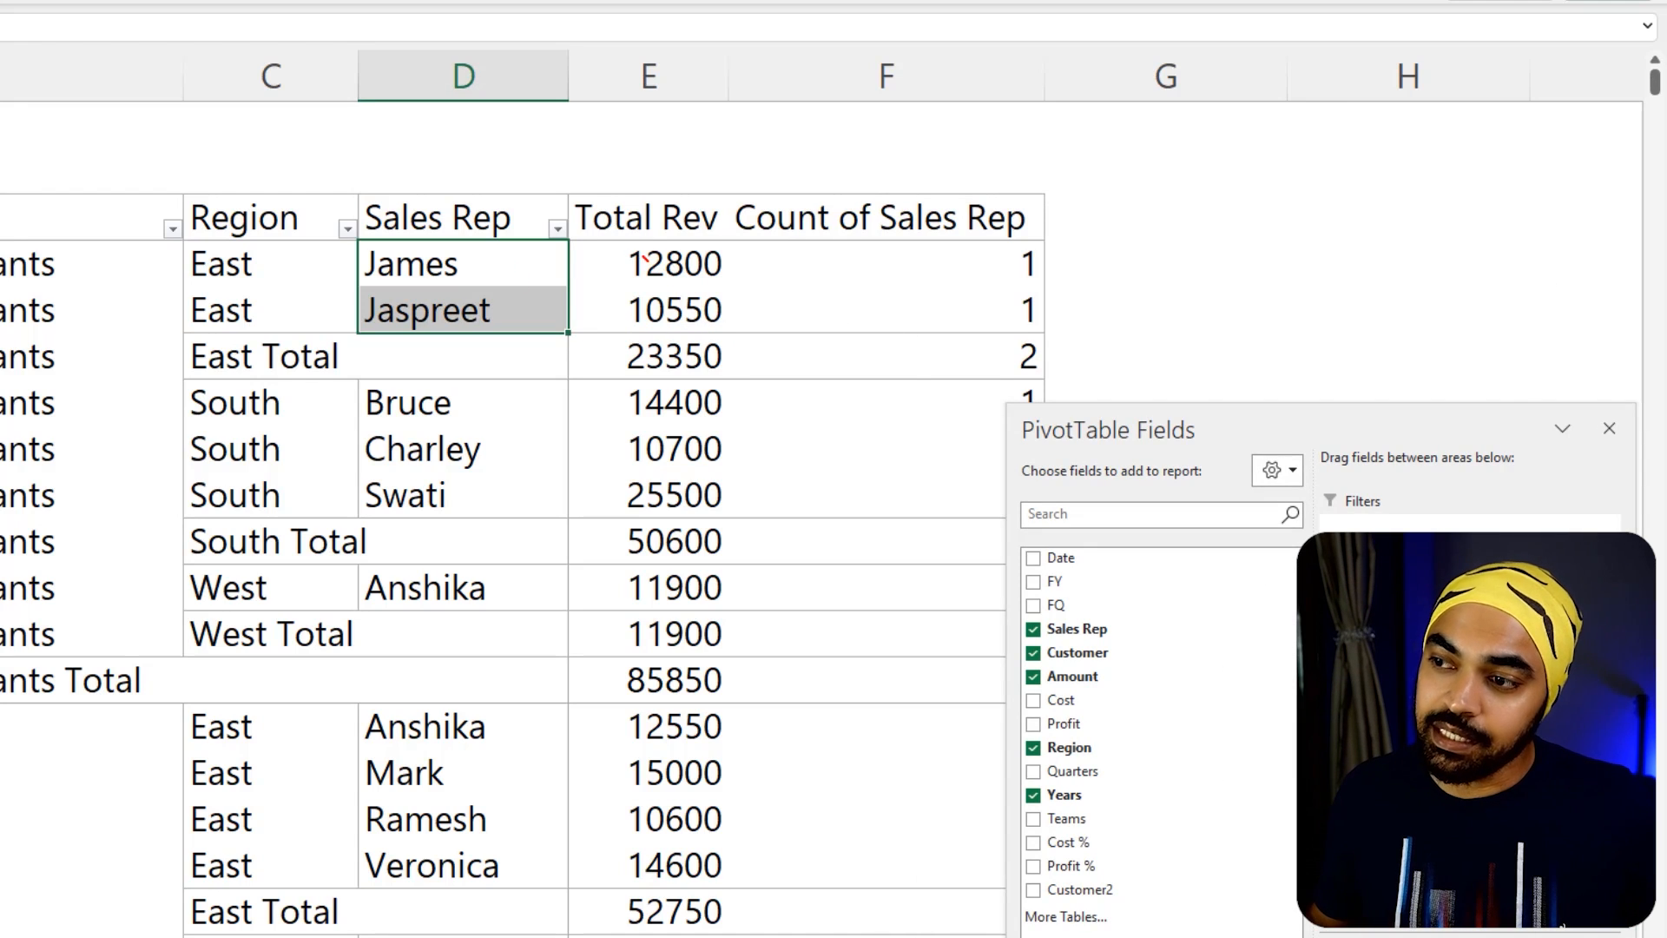
pyautogui.moveTo(646, 258)
pyautogui.mouseDown()
pyautogui.moveTo(699, 333)
pyautogui.moveTo(629, 327)
pyautogui.mouseUp()
pyautogui.moveTo(466, 257); pyautogui.dragTo(520, 300)
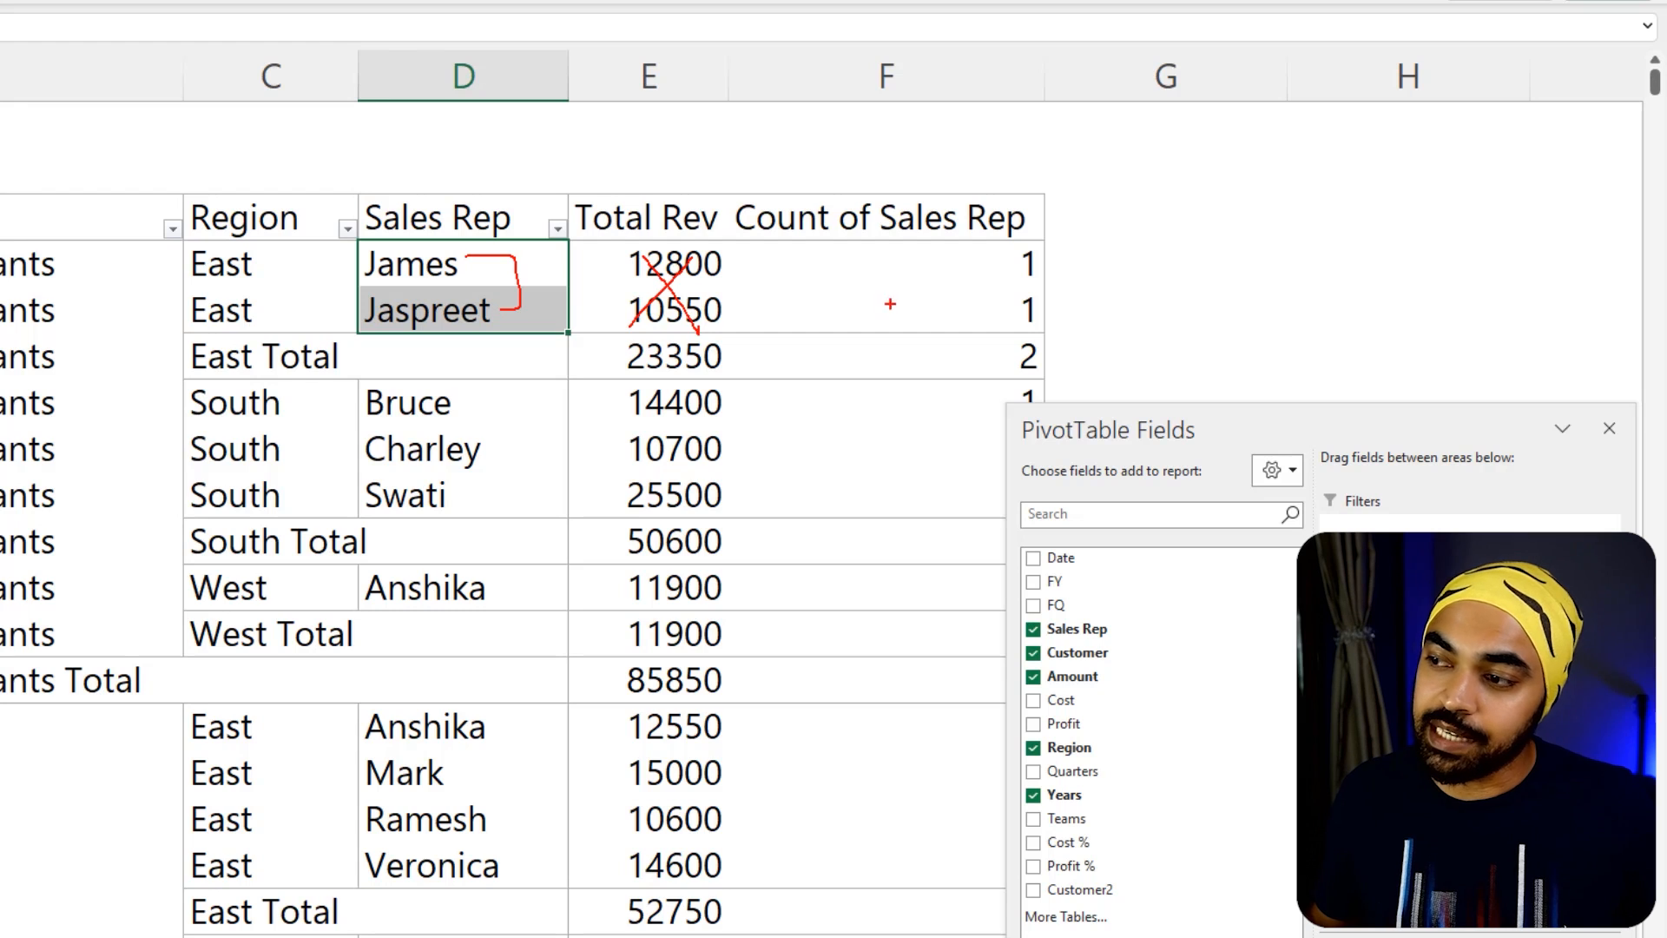
pyautogui.moveTo(1126, 246)
pyautogui.mouseDown()
pyautogui.moveTo(938, 273)
pyautogui.moveTo(1007, 212)
pyautogui.mouseUp()
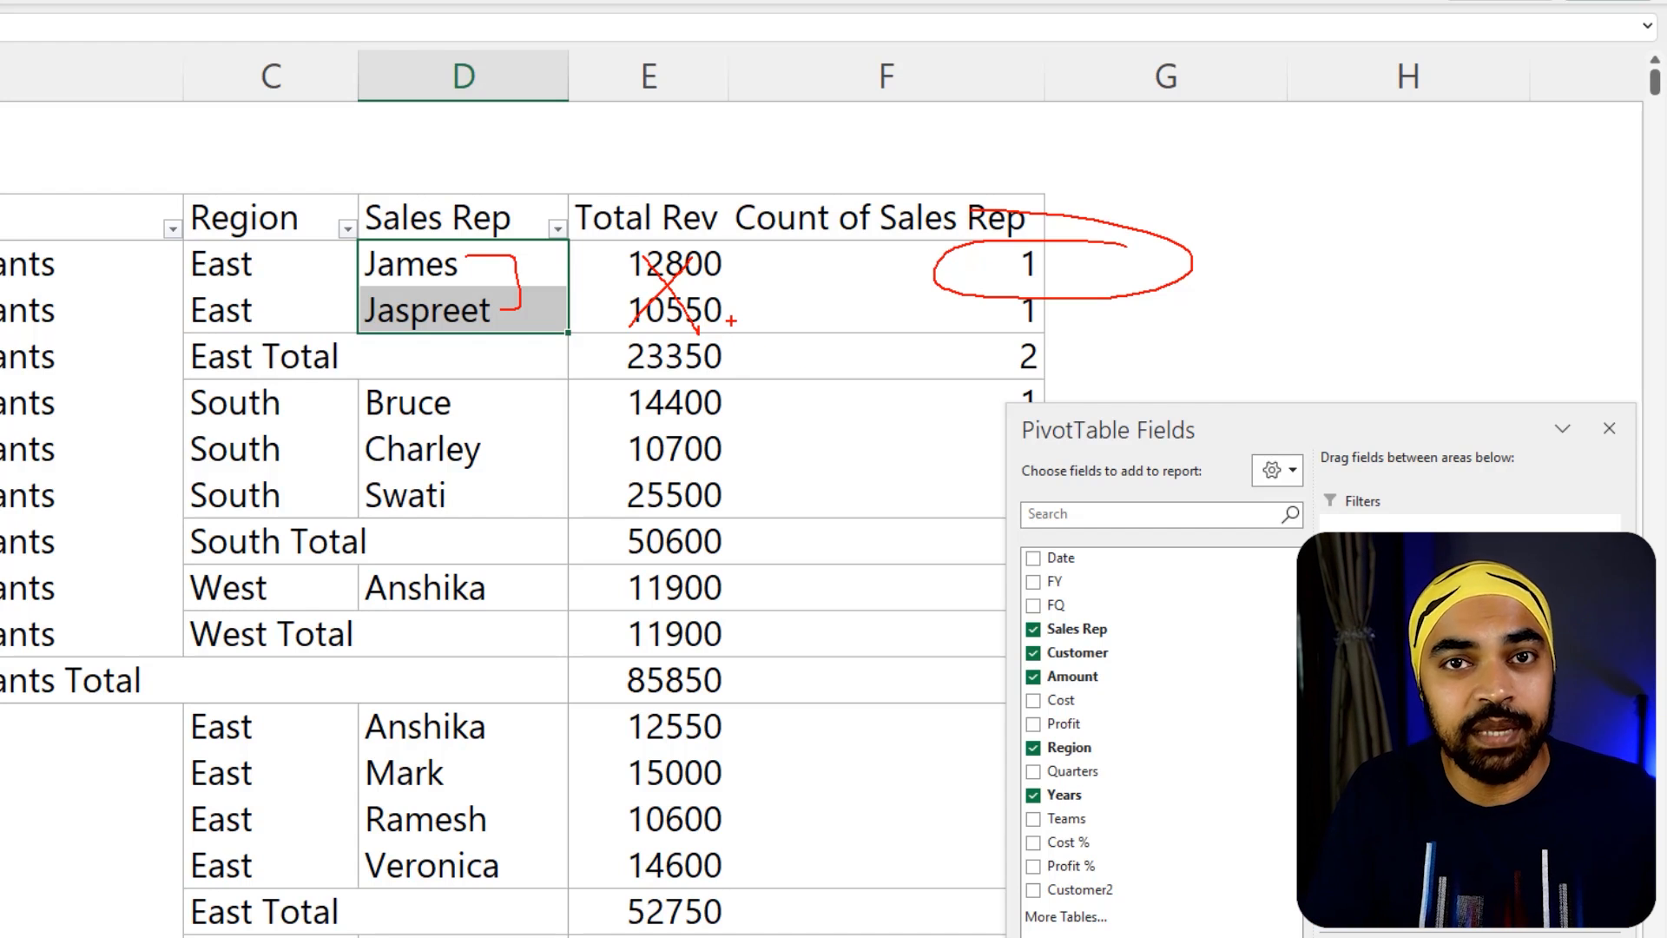
pyautogui.press('Escape')
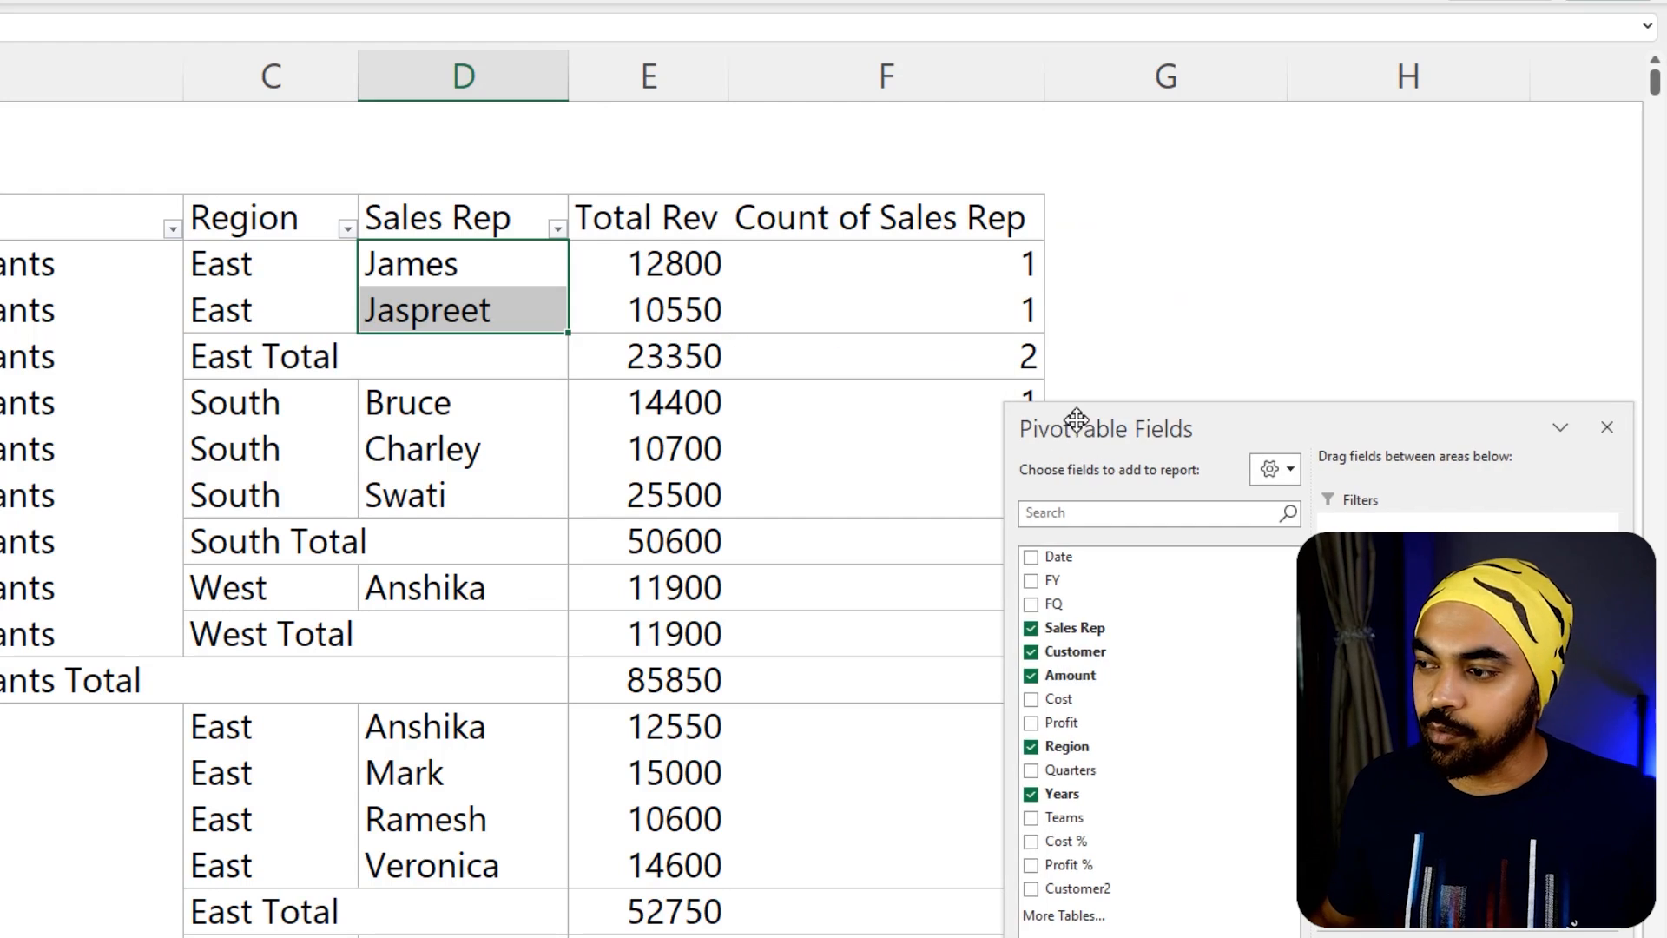
# Take the Sales Rep field out of the PivotTable's Rows, leaving Years, Customer and Region
pyautogui.moveTo(1091, 429); pyautogui.dragTo(479, 216)
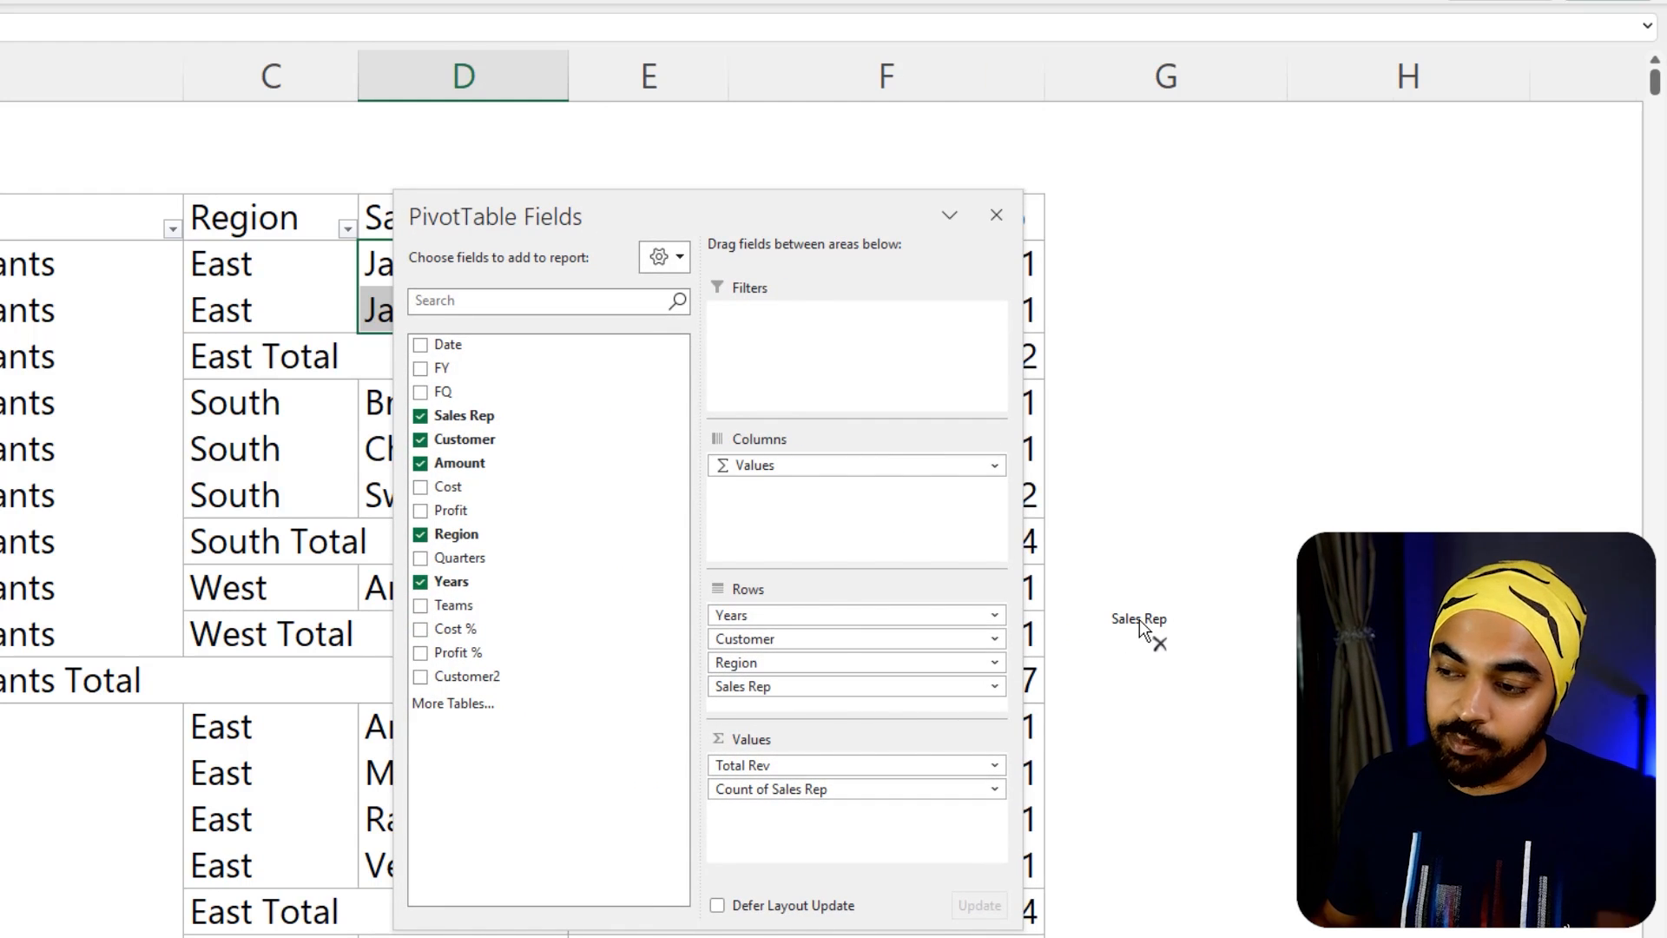
pyautogui.moveTo(1140, 618); pyautogui.dragTo(1139, 619)
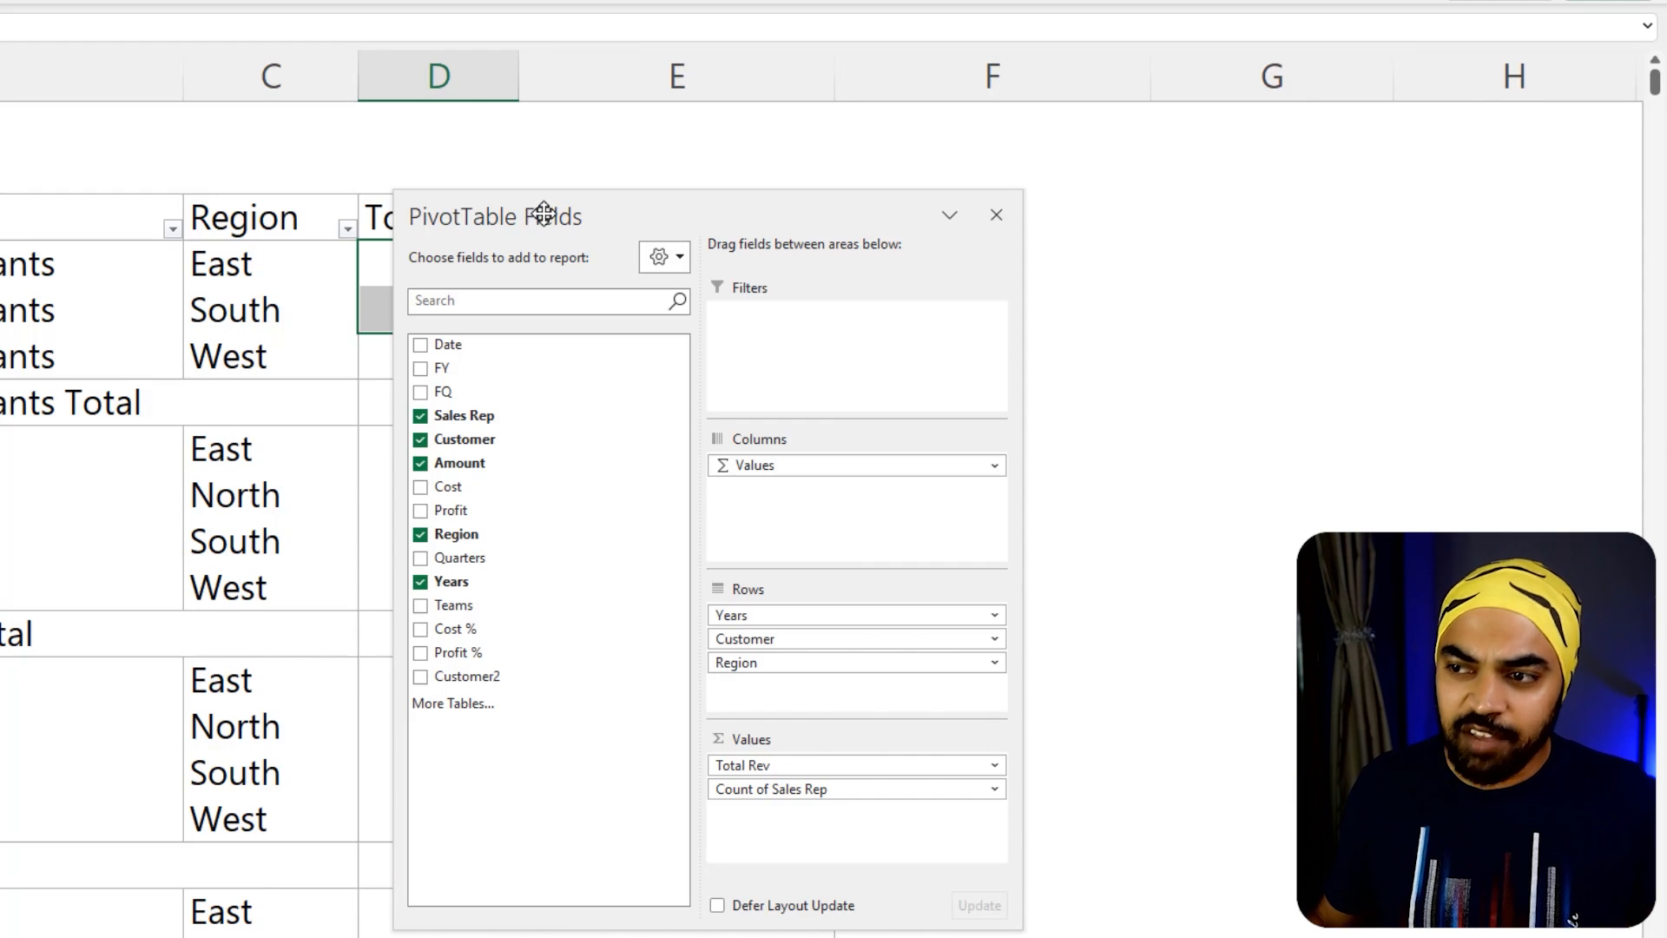
pyautogui.moveTo(543, 214); pyautogui.dragTo(553, 225)
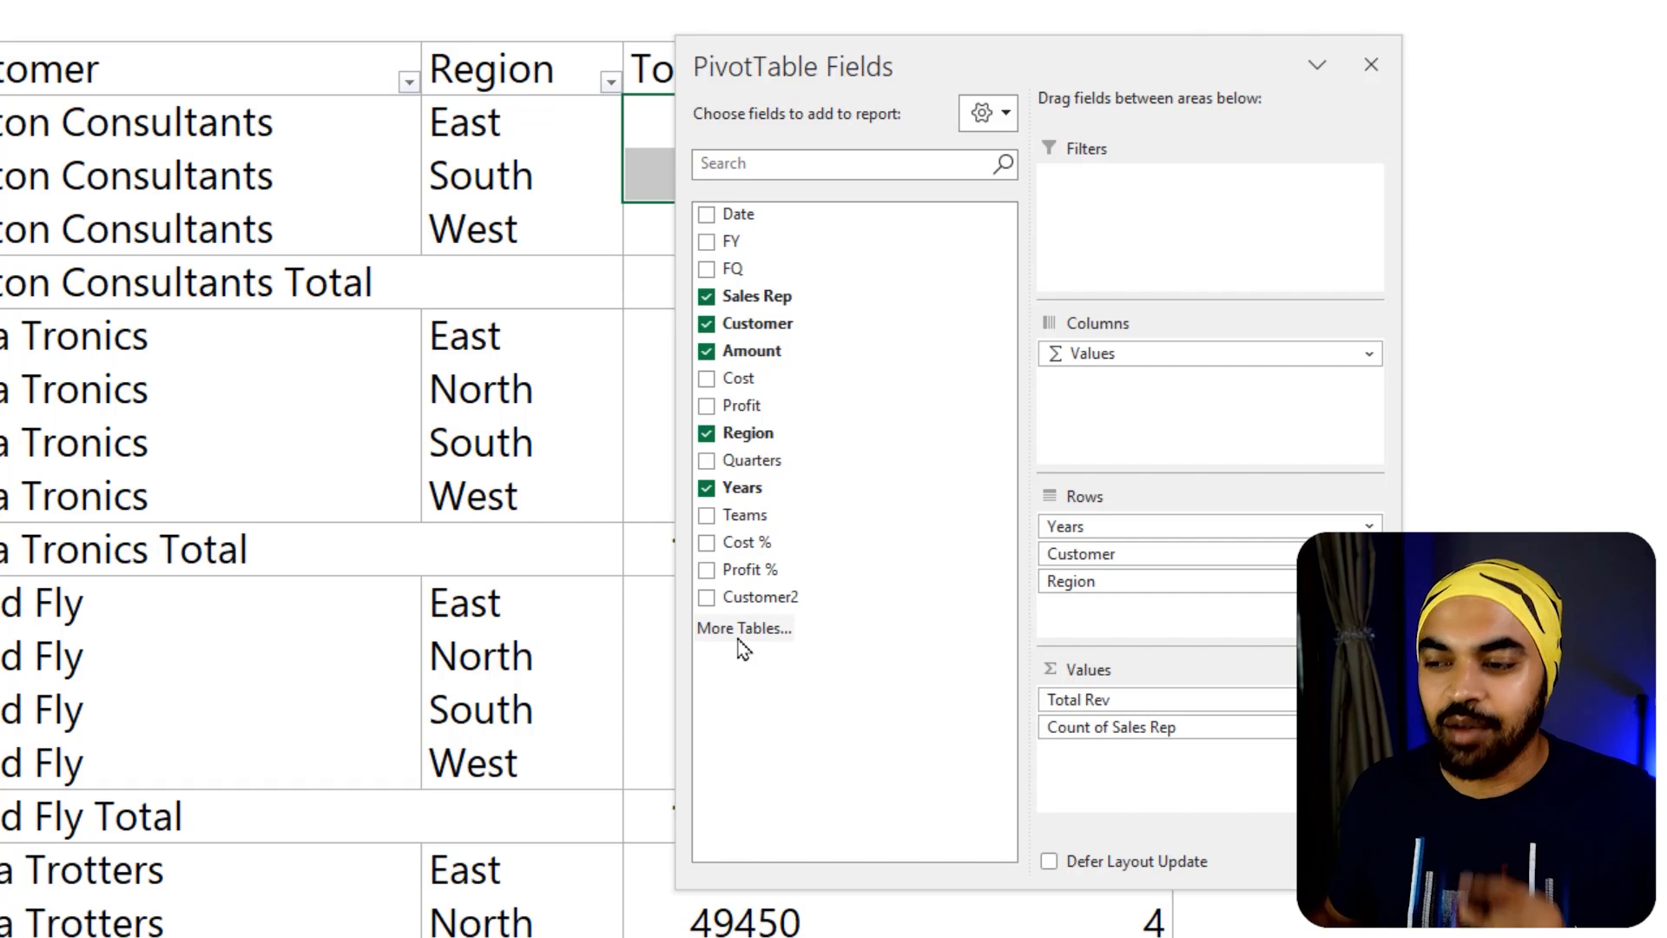
# Create a new Data Model PivotTable from the existing one by bringing in more tables
pyautogui.click(739, 641)
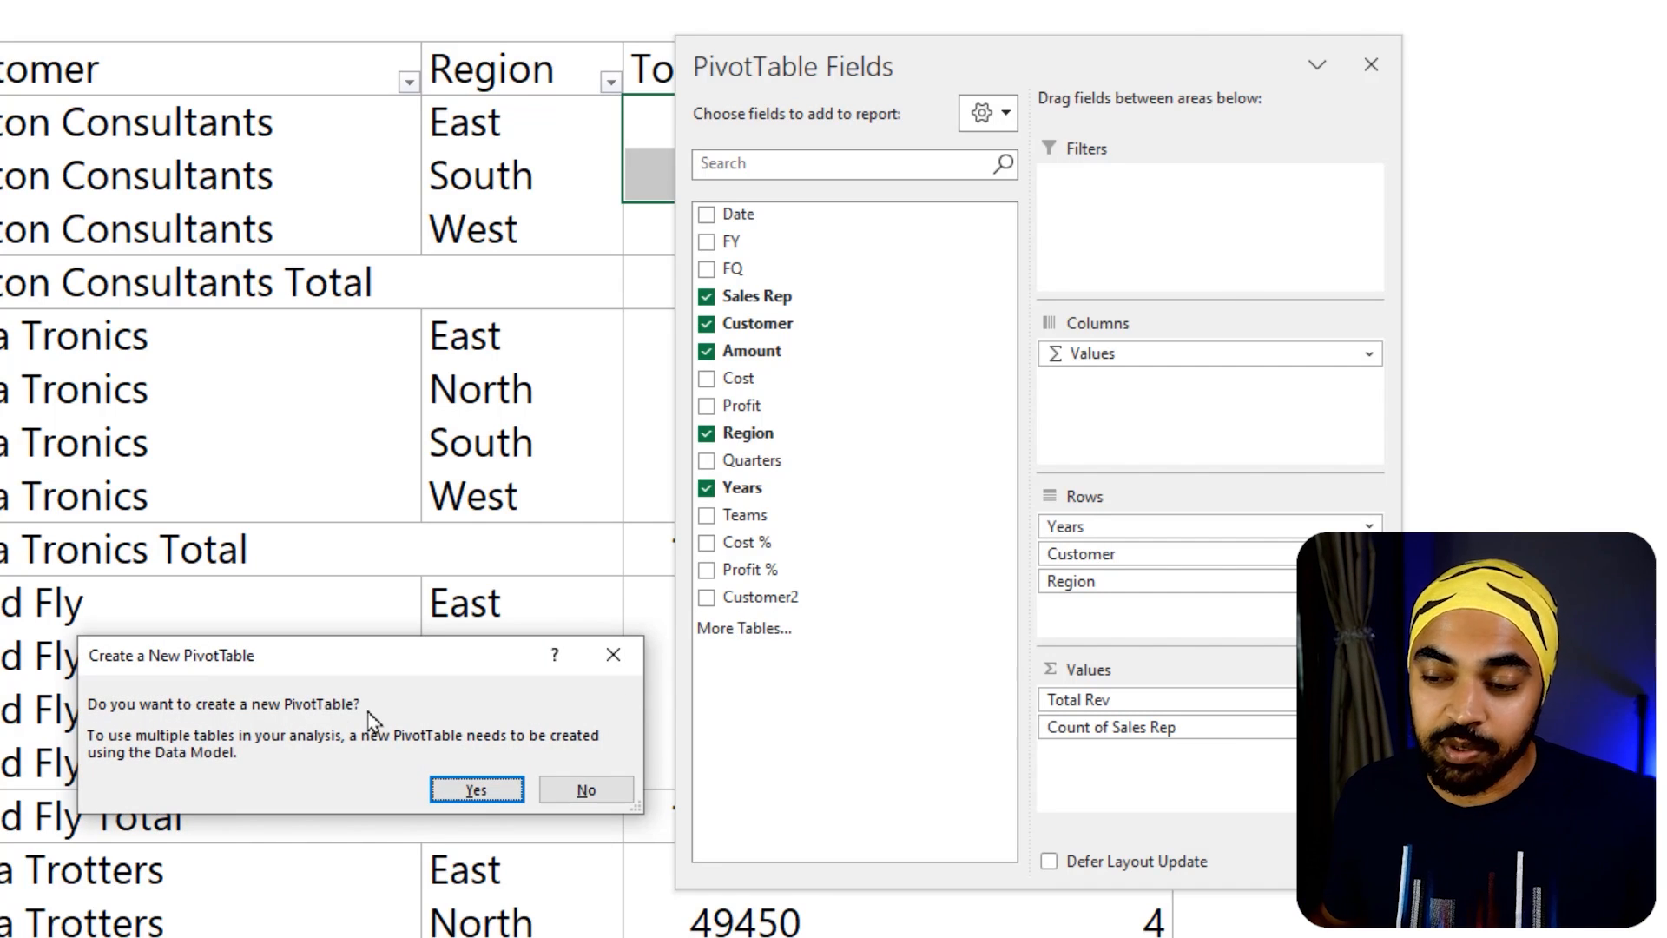
pyautogui.click(477, 792)
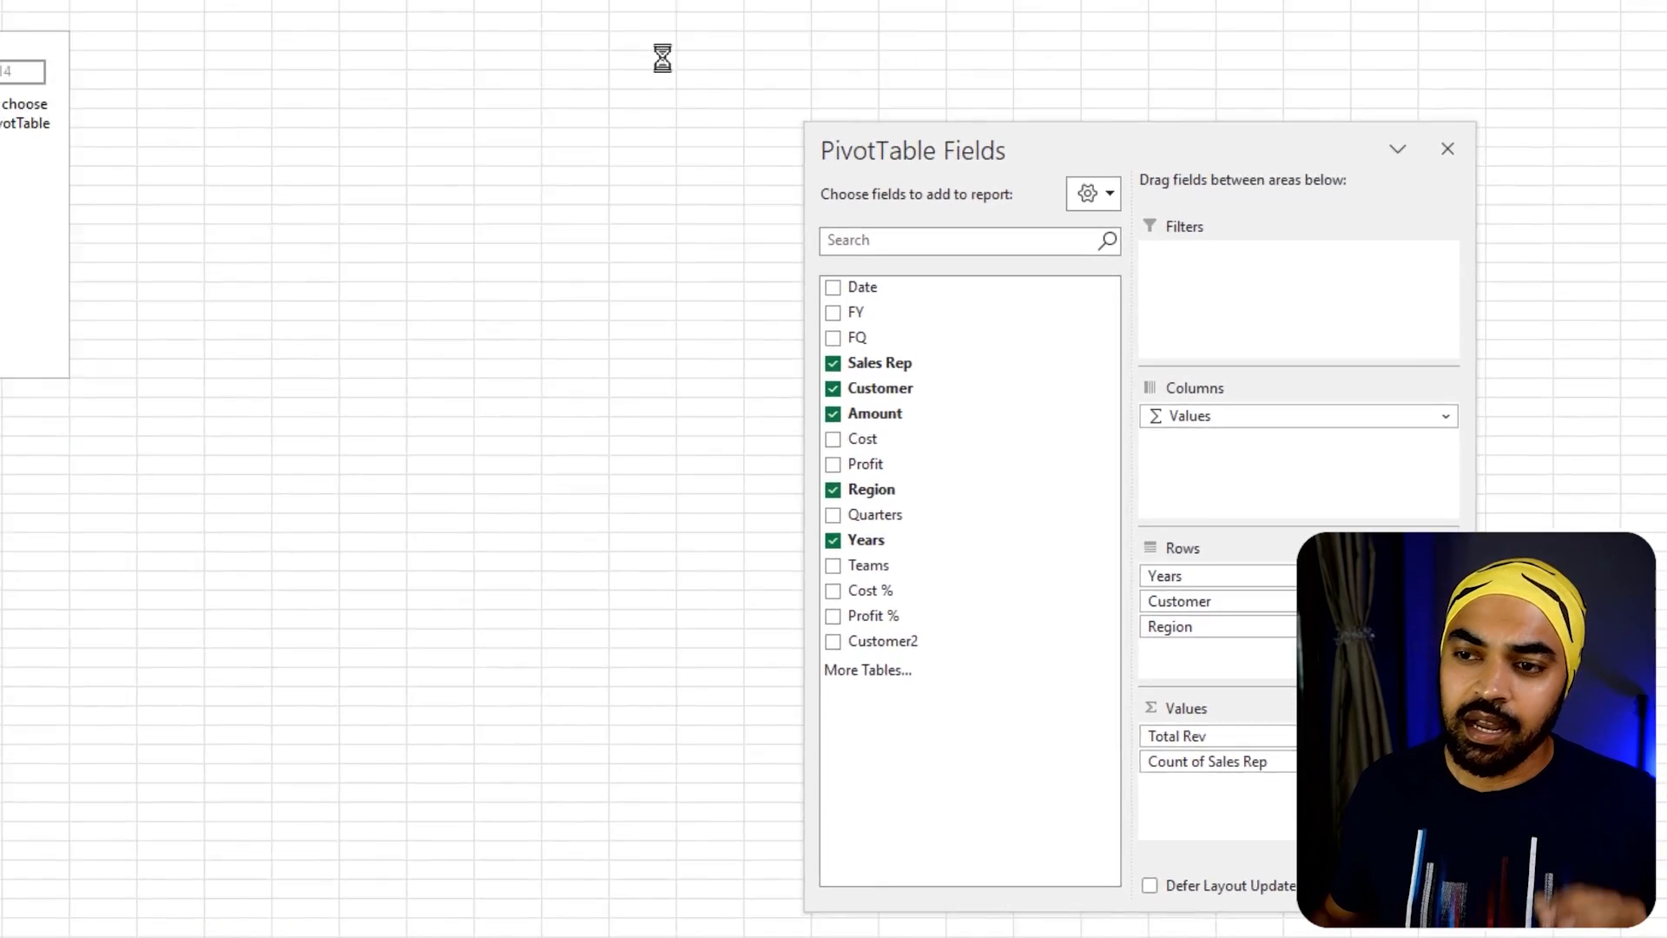
pyautogui.scroll(7, 220, 257)
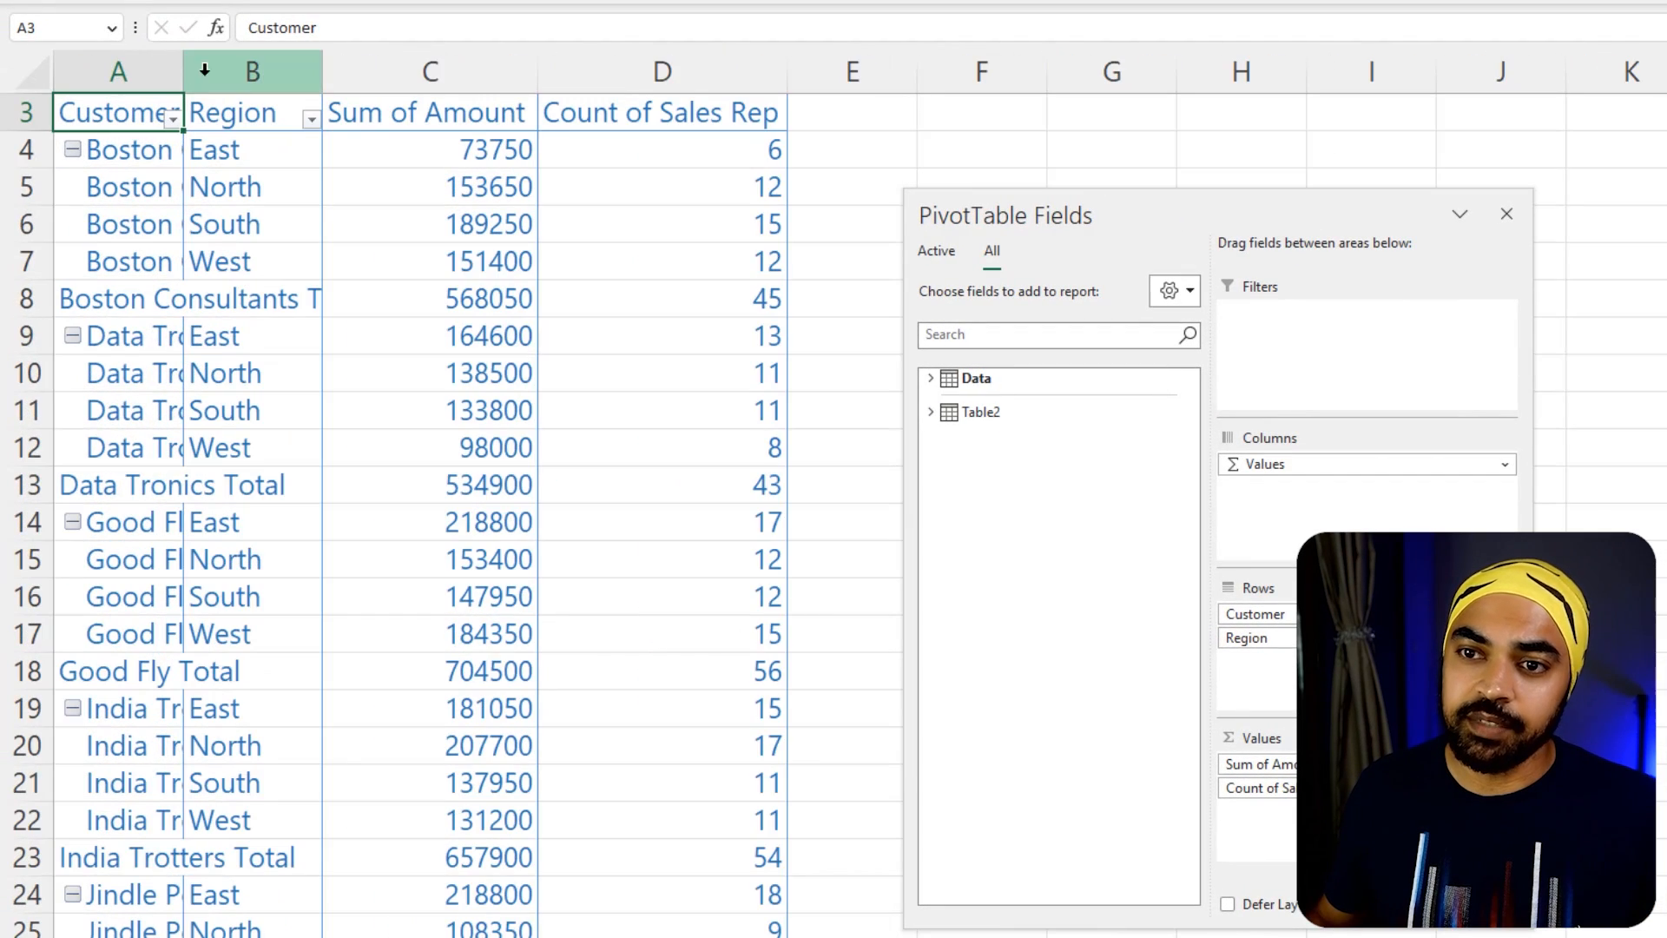
# Fit column A to the customer names and move the field list away from the new PivotTable
pyautogui.doubleClick(183, 72)
pyautogui.moveTo(535, 73); pyautogui.dragTo(535, 73)
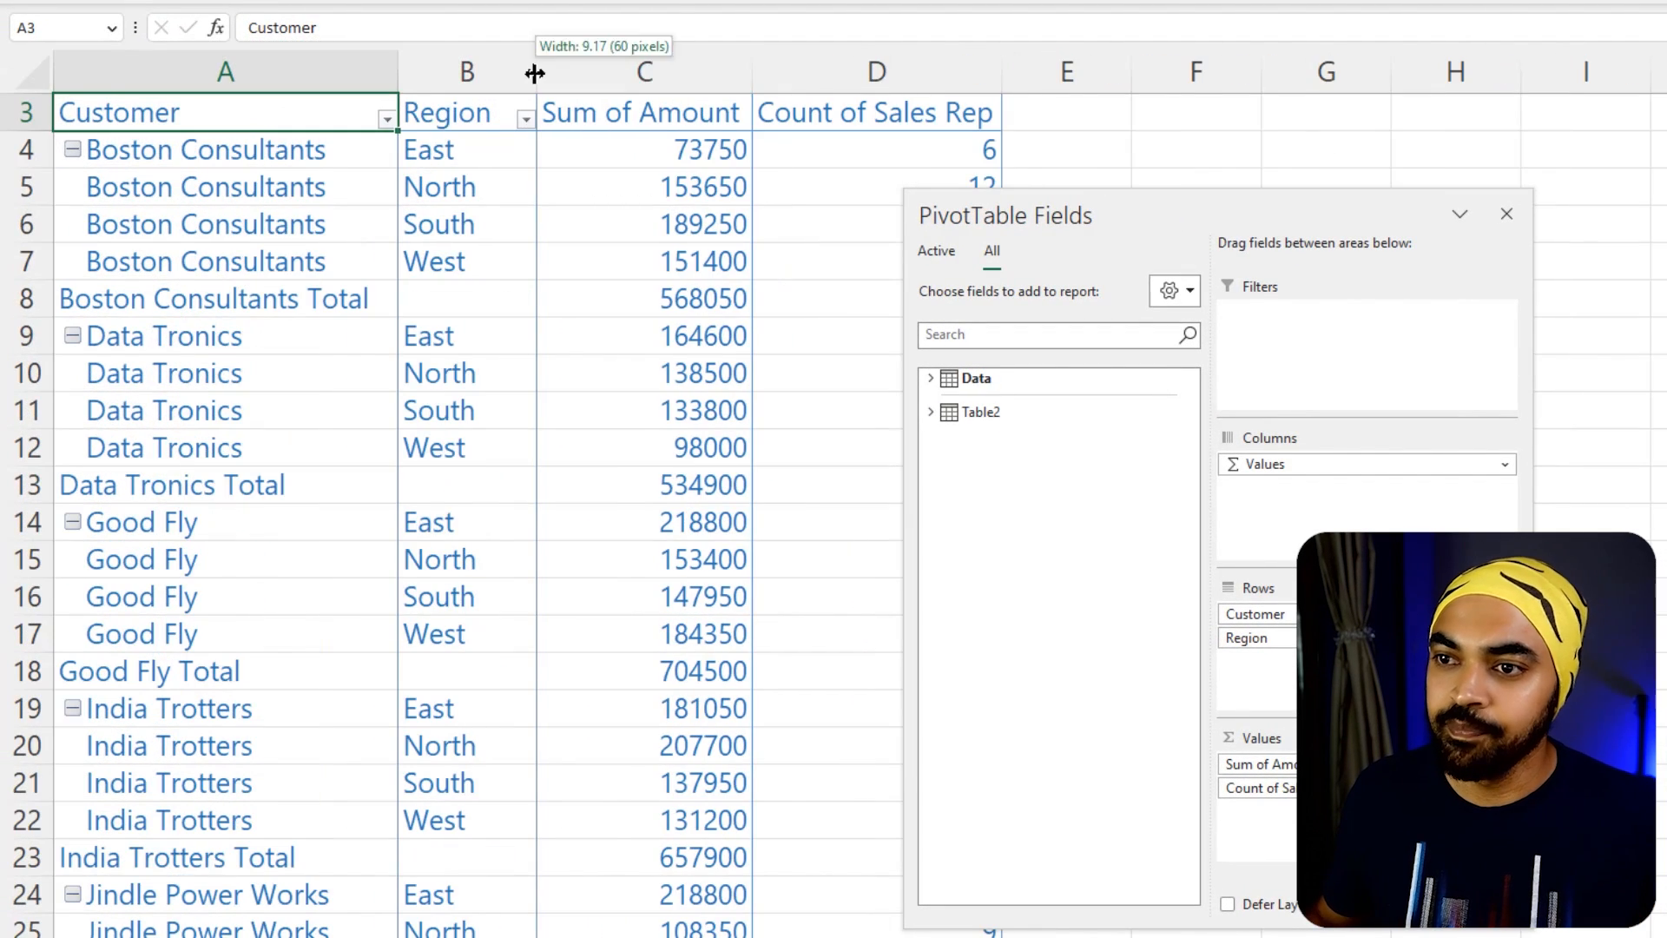
pyautogui.moveTo(1091, 217); pyautogui.dragTo(1259, 148)
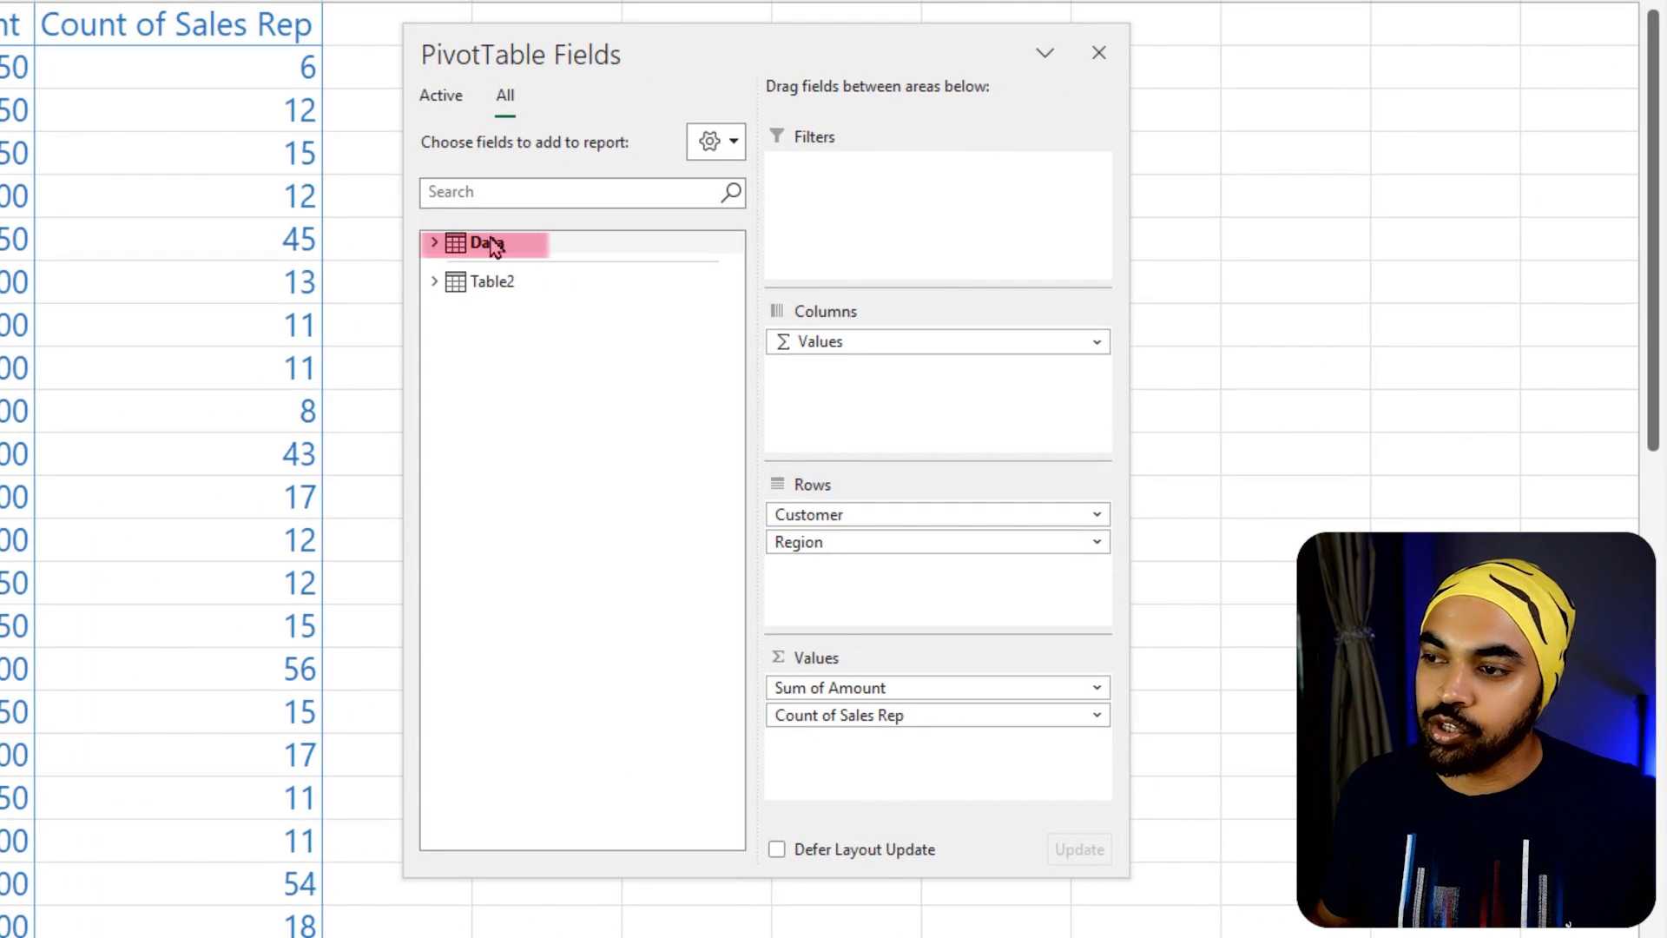
# Start a new measure in the Data table and name it "Names of Sales Rep"
pyautogui.rightClick(493, 244)
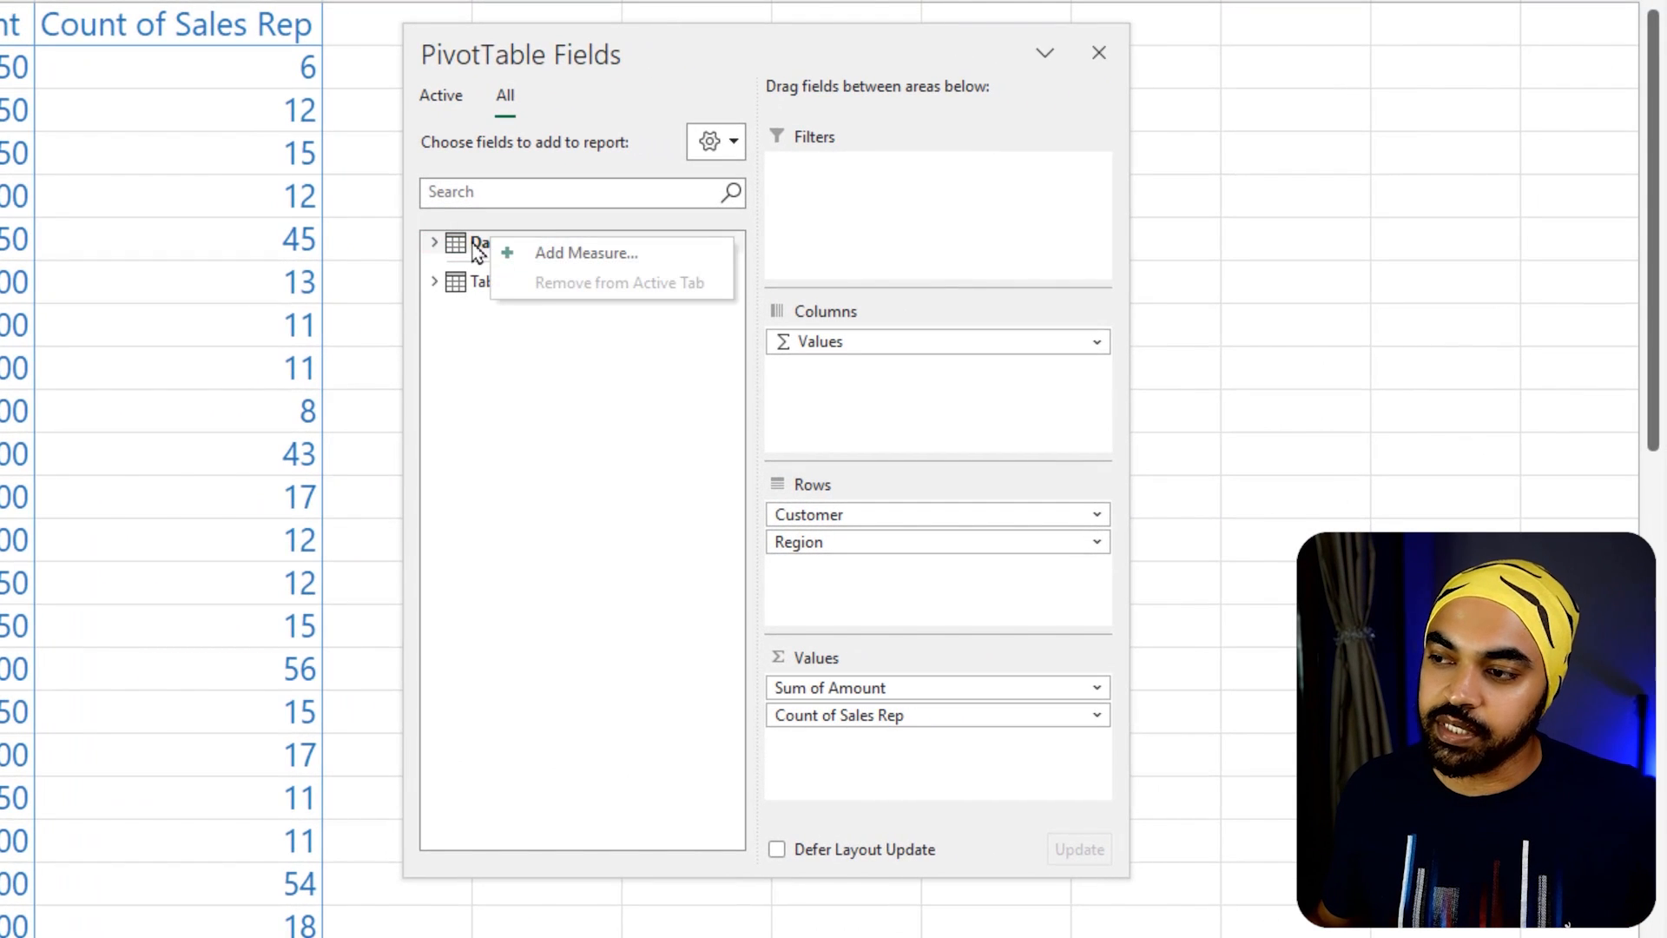
pyautogui.click(521, 253)
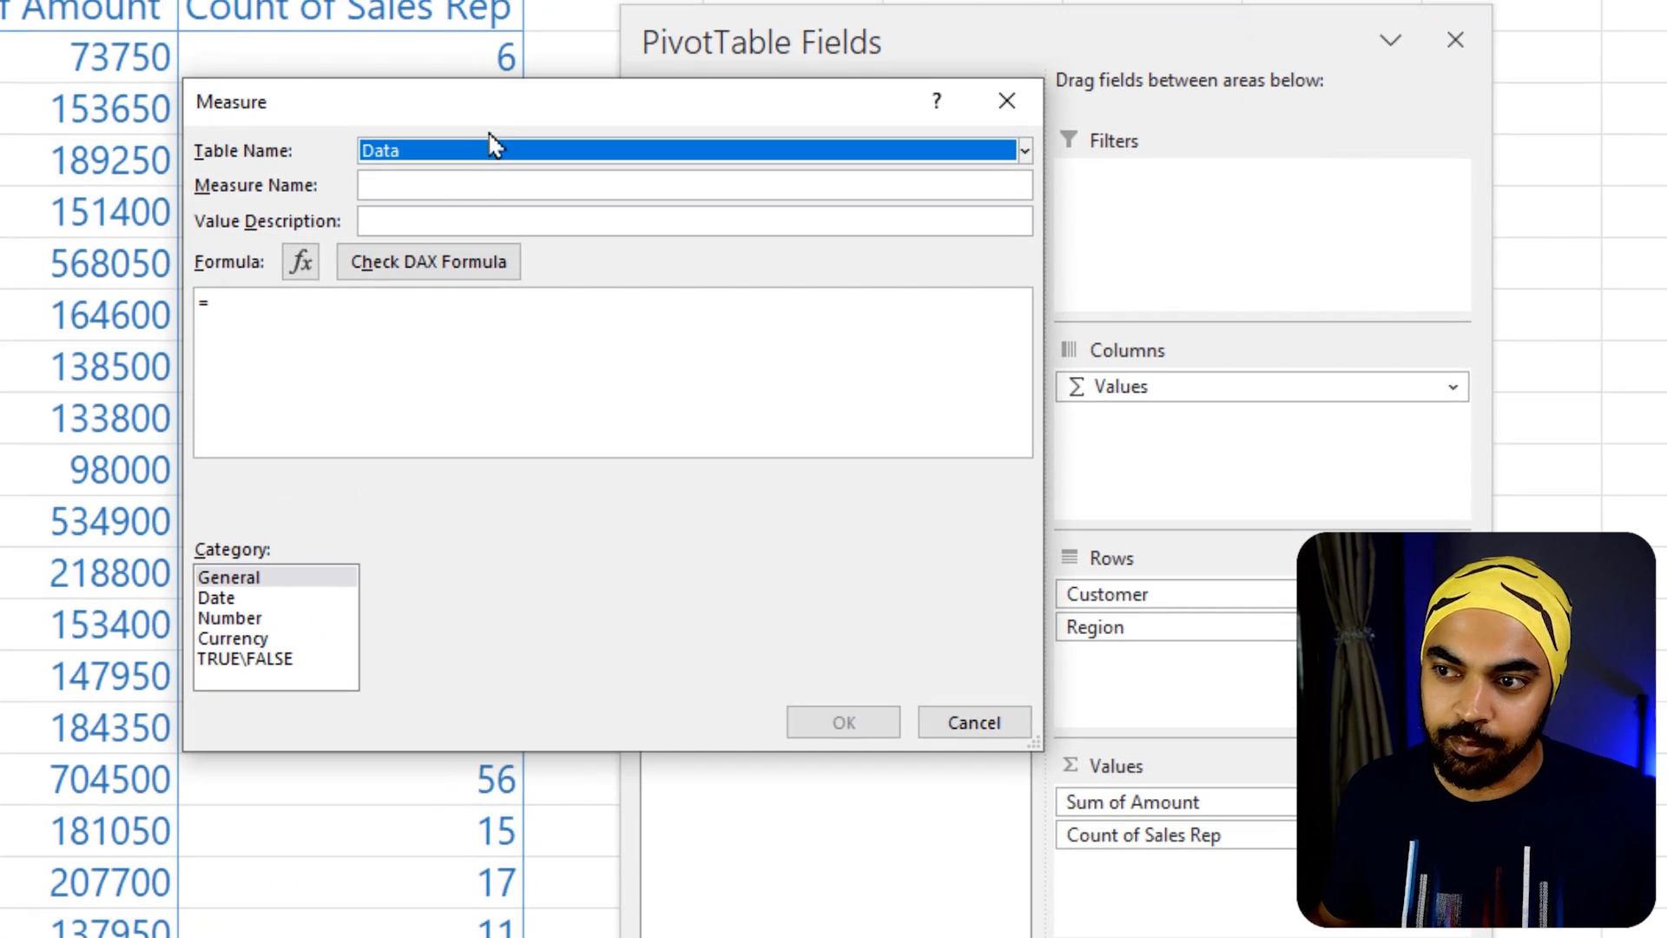
pyautogui.click(454, 185)
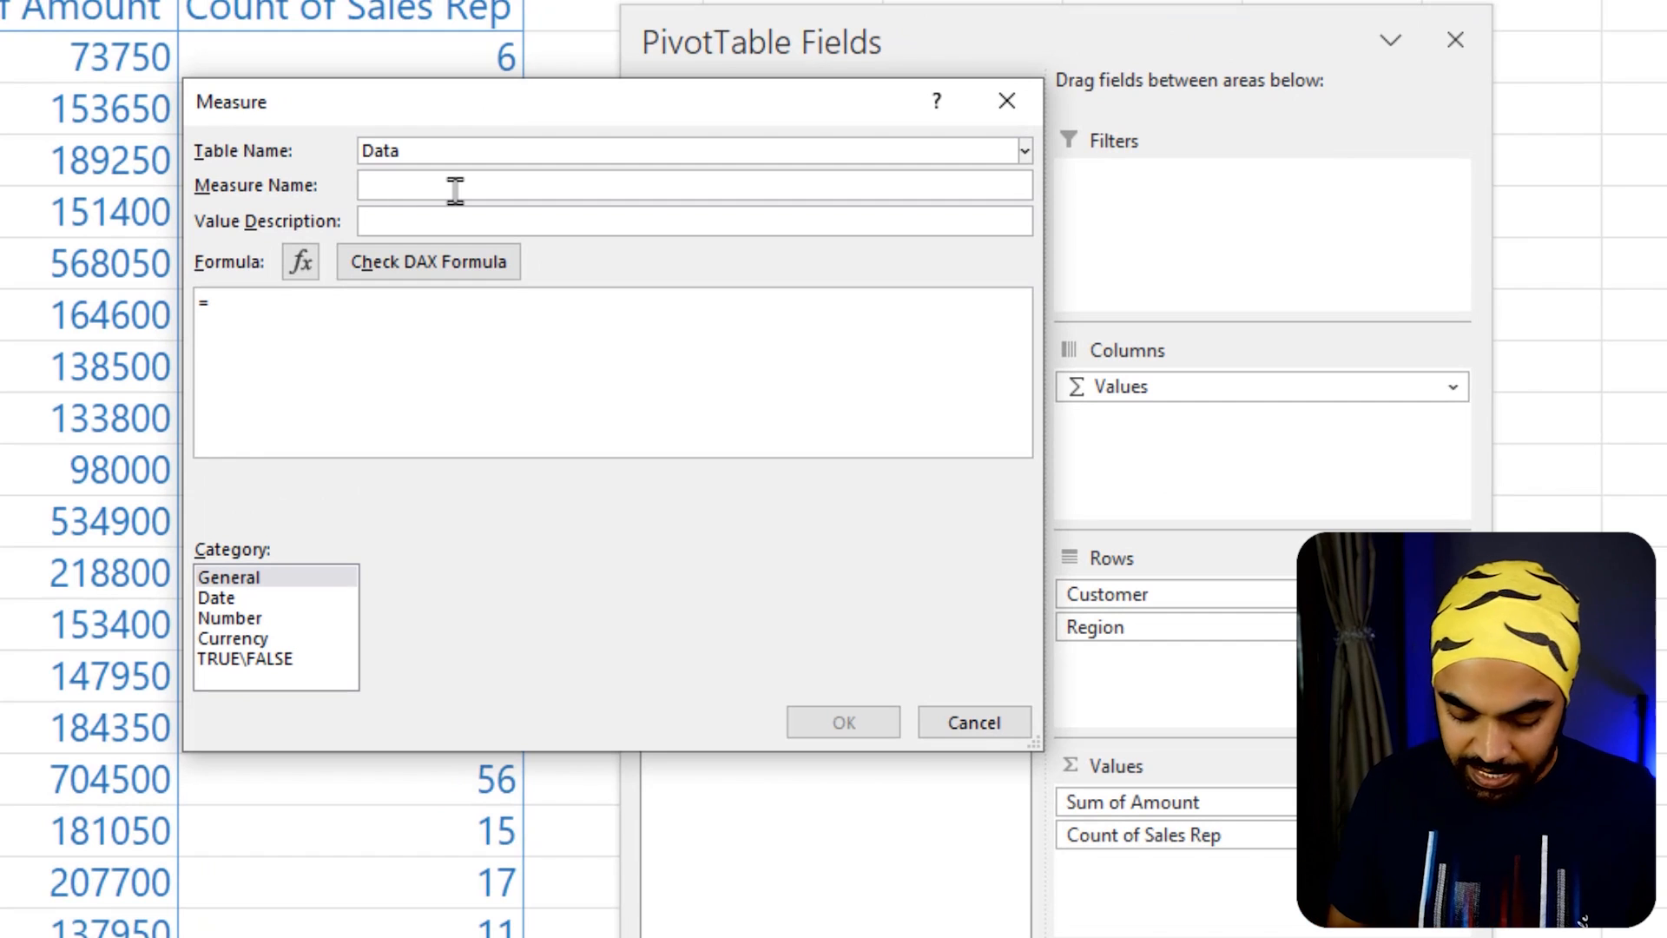
pyautogui.write('Nam')
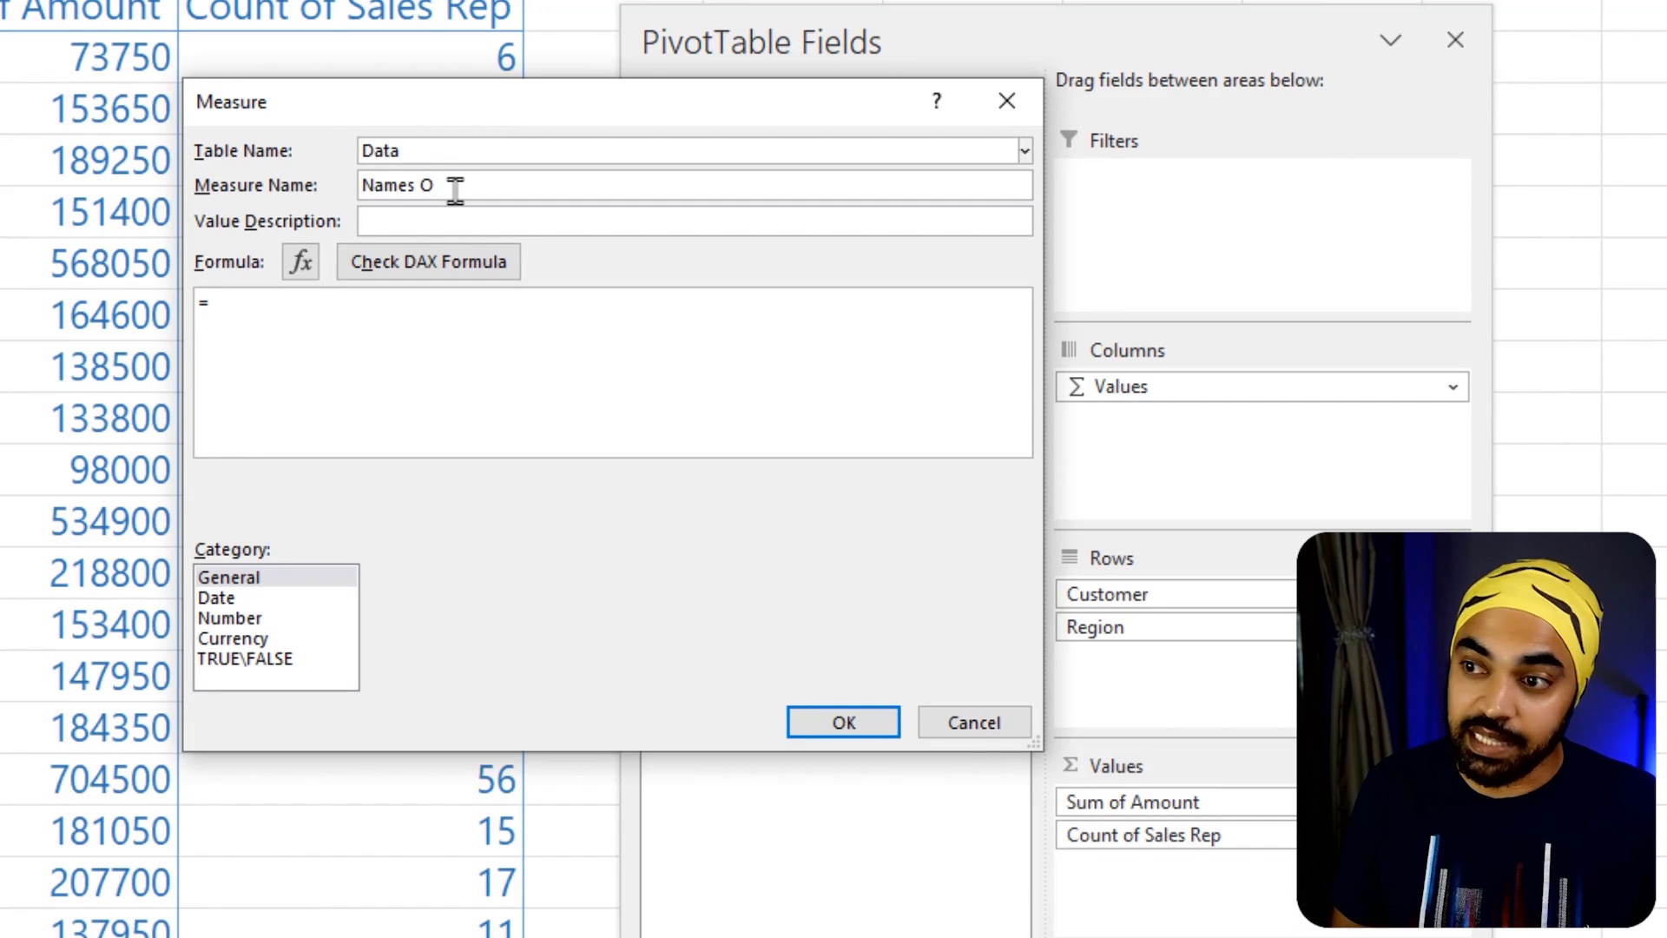
pyautogui.write('es of Sales Repconca')
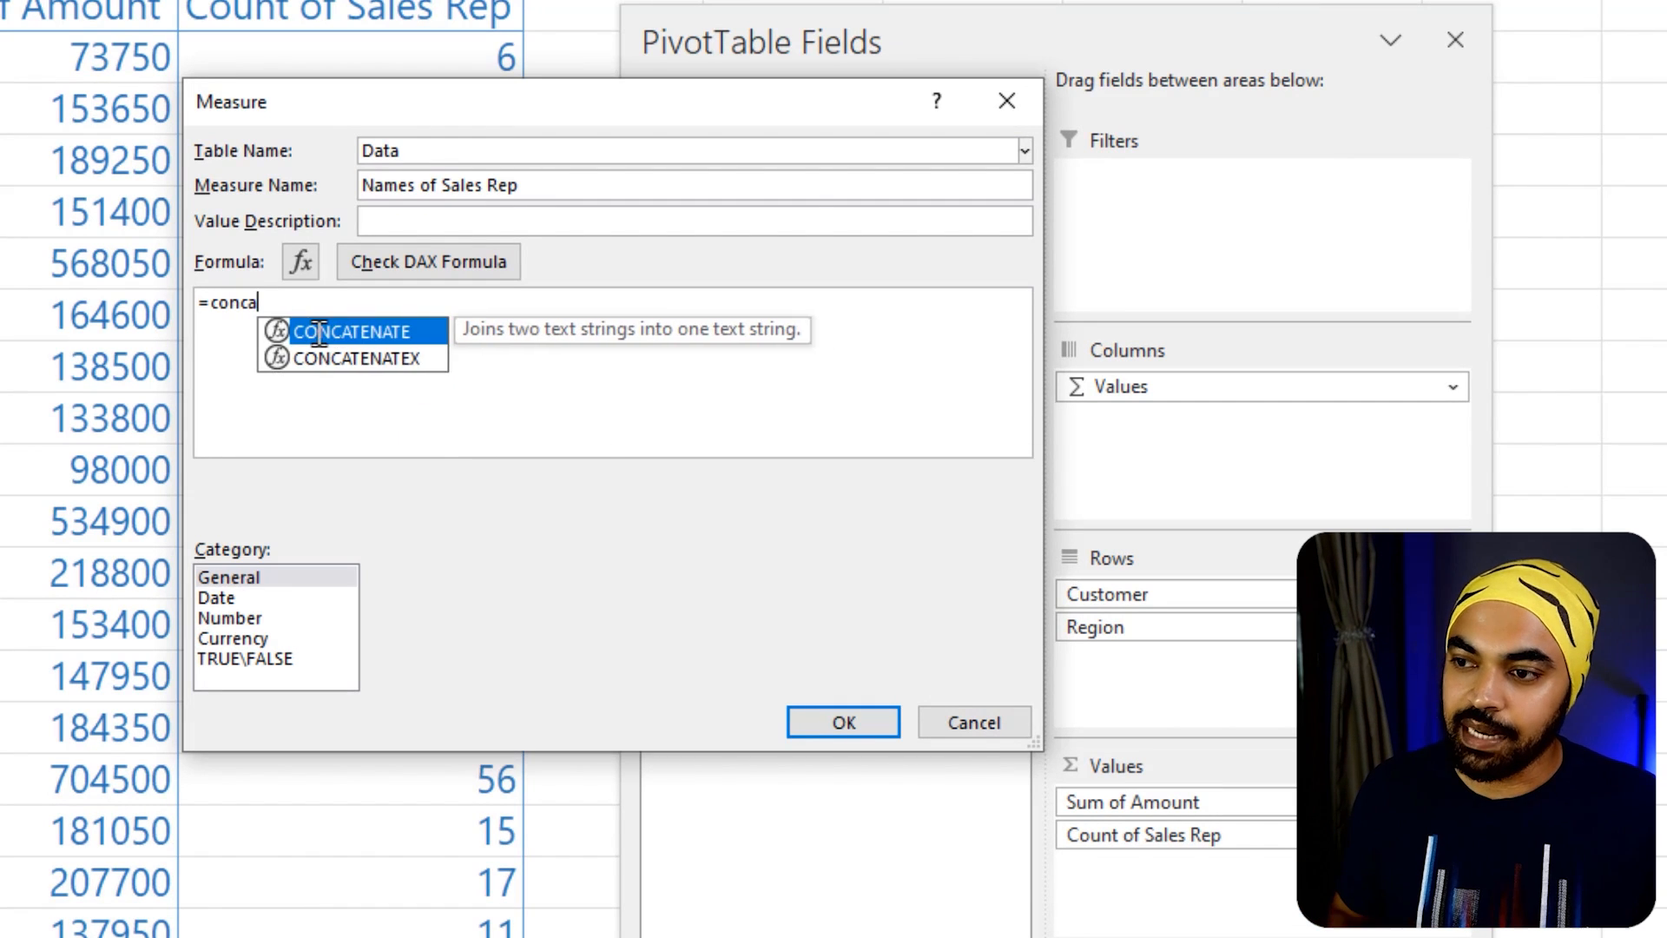
# Begin the measure's formula with the CONCATENATEX function
pyautogui.press('Down')
pyautogui.press('Tab')
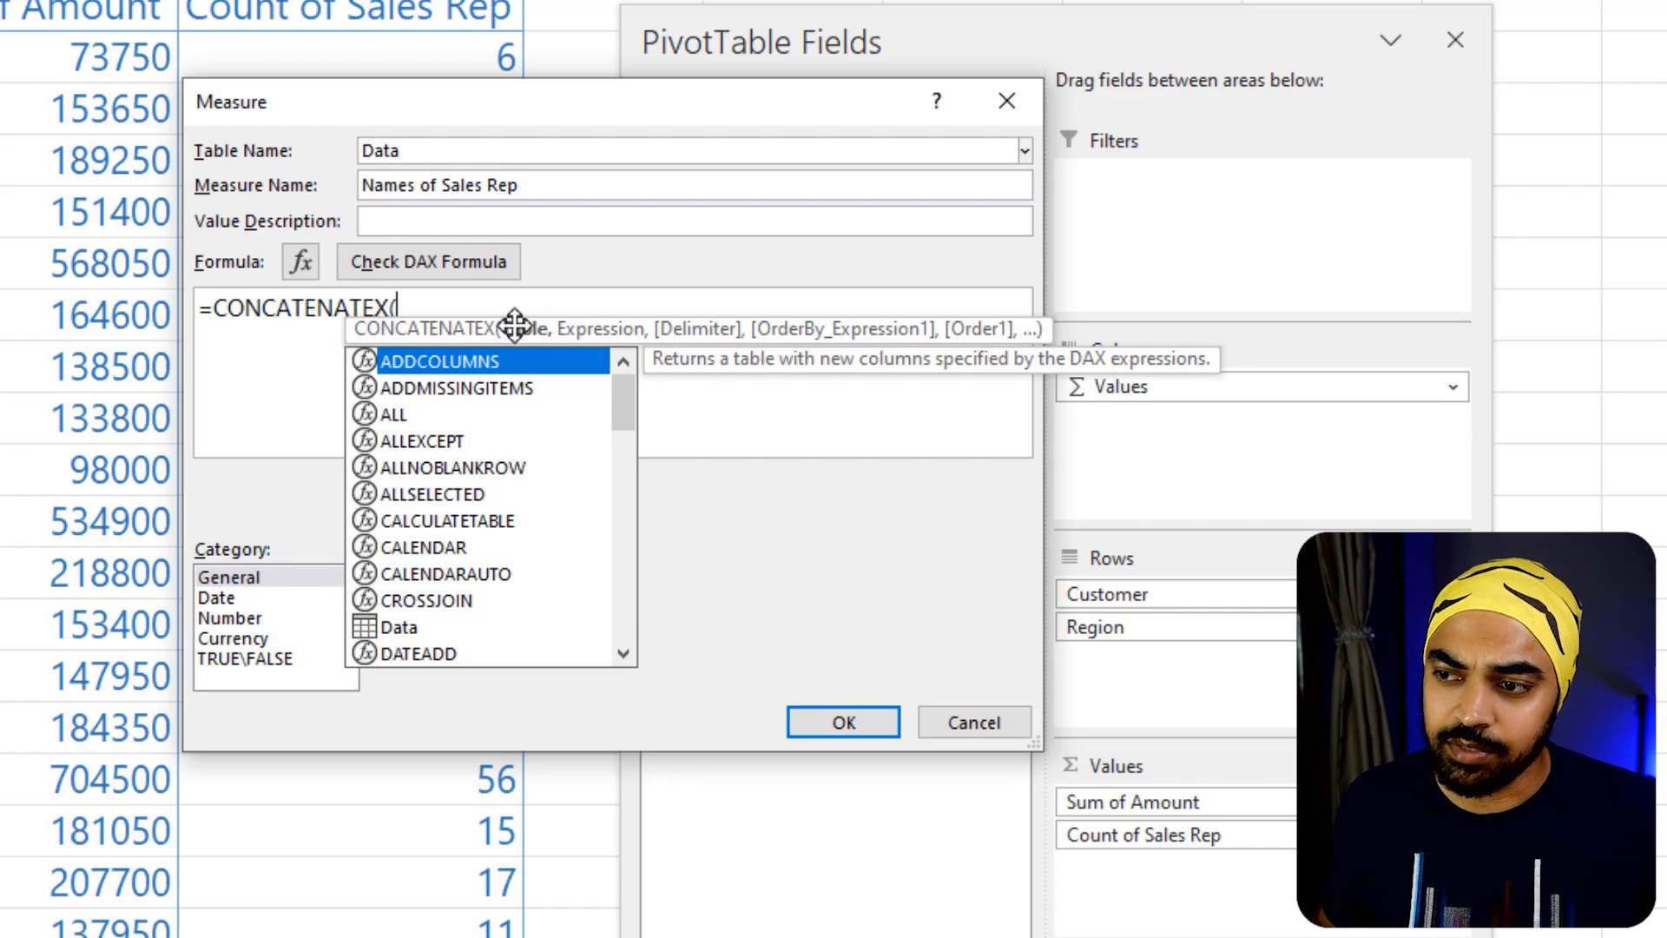
pyautogui.click(428, 261)
pyautogui.click(466, 311)
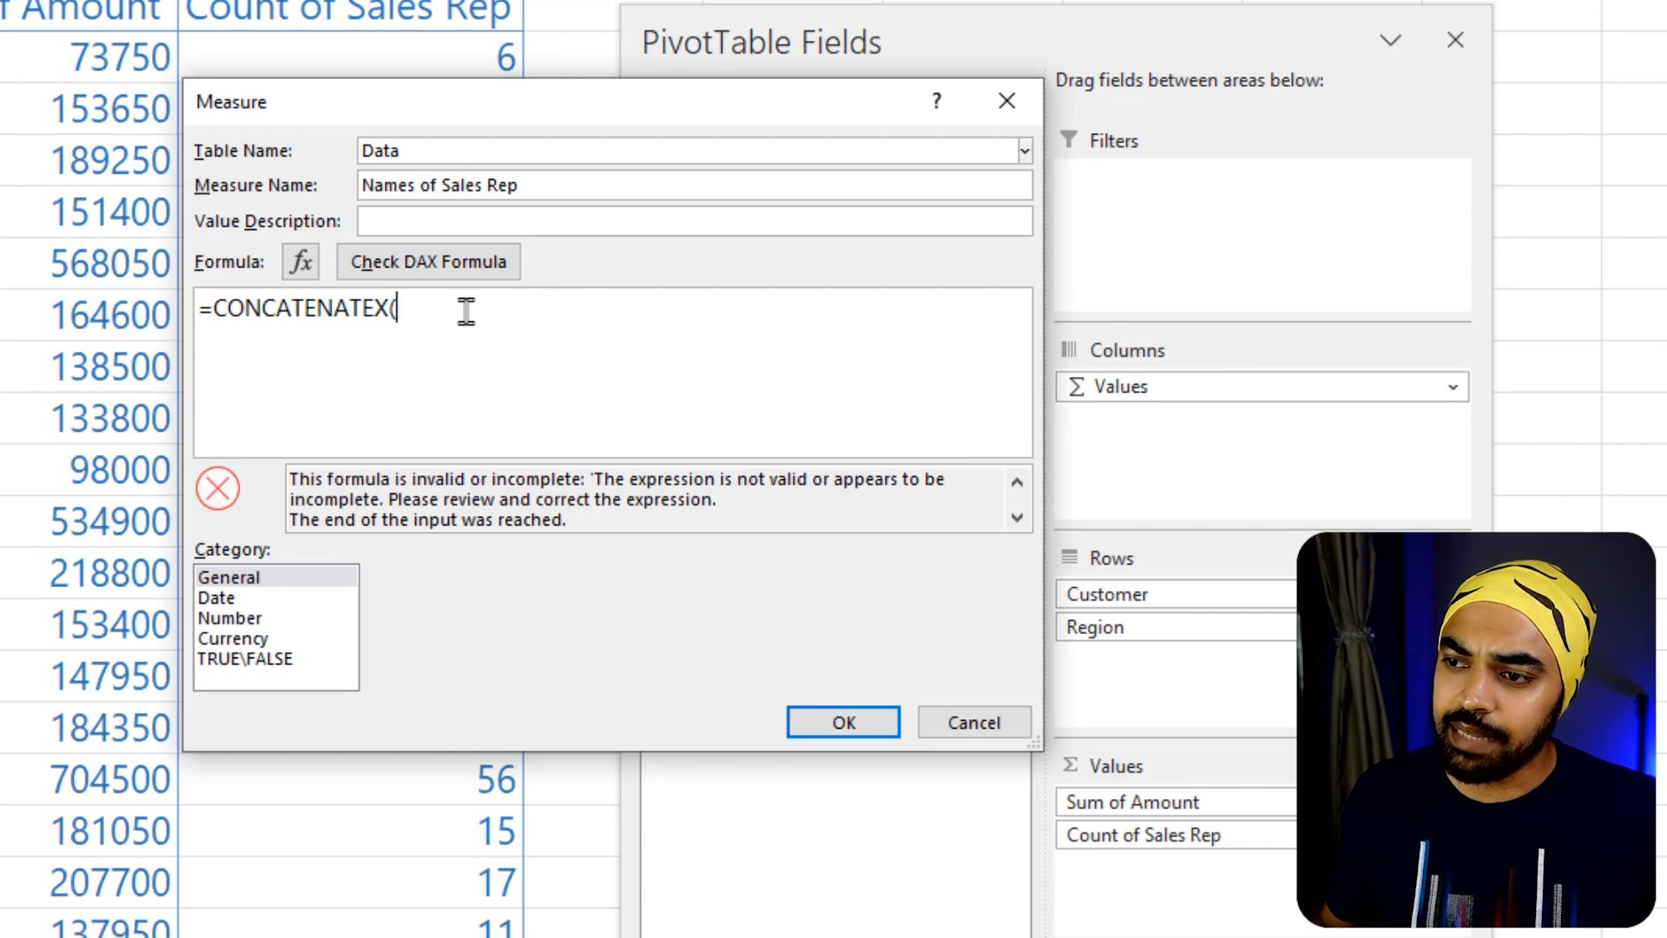
pyautogui.press('BackSpace')
pyautogui.write('(')
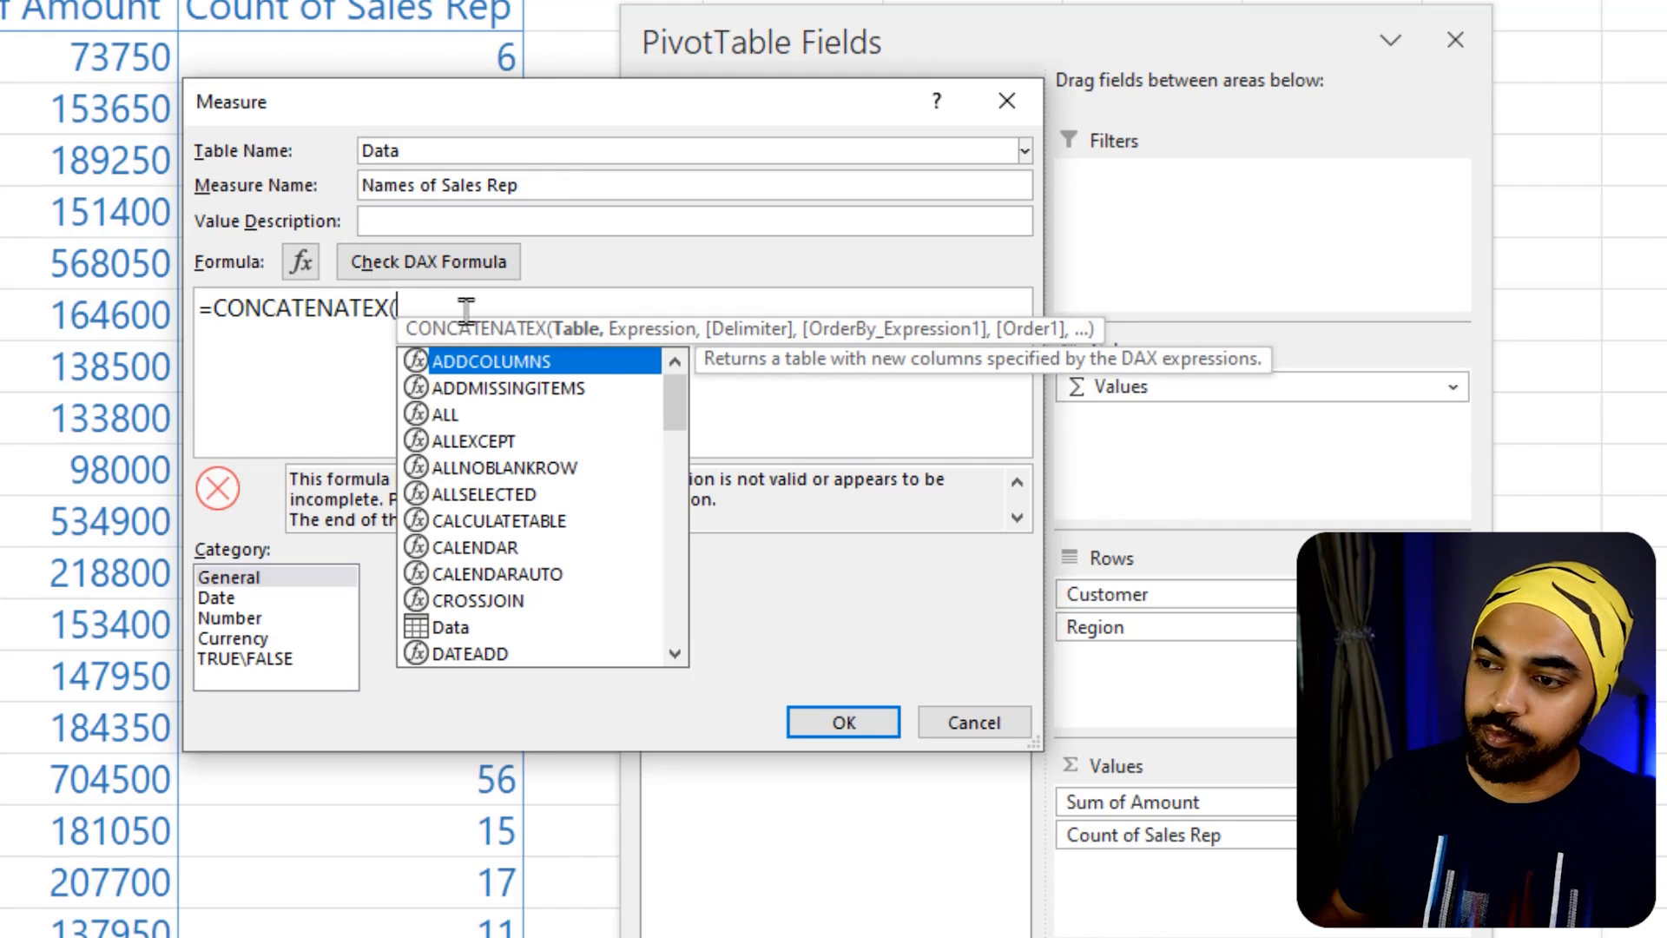
# Enter VALUES(Data[Sales Rep]) as the table argument of CONCATENATEX, with the Measure dialog moved clear of the field list
pyautogui.moveTo(614, 95); pyautogui.dragTo(266, 141)
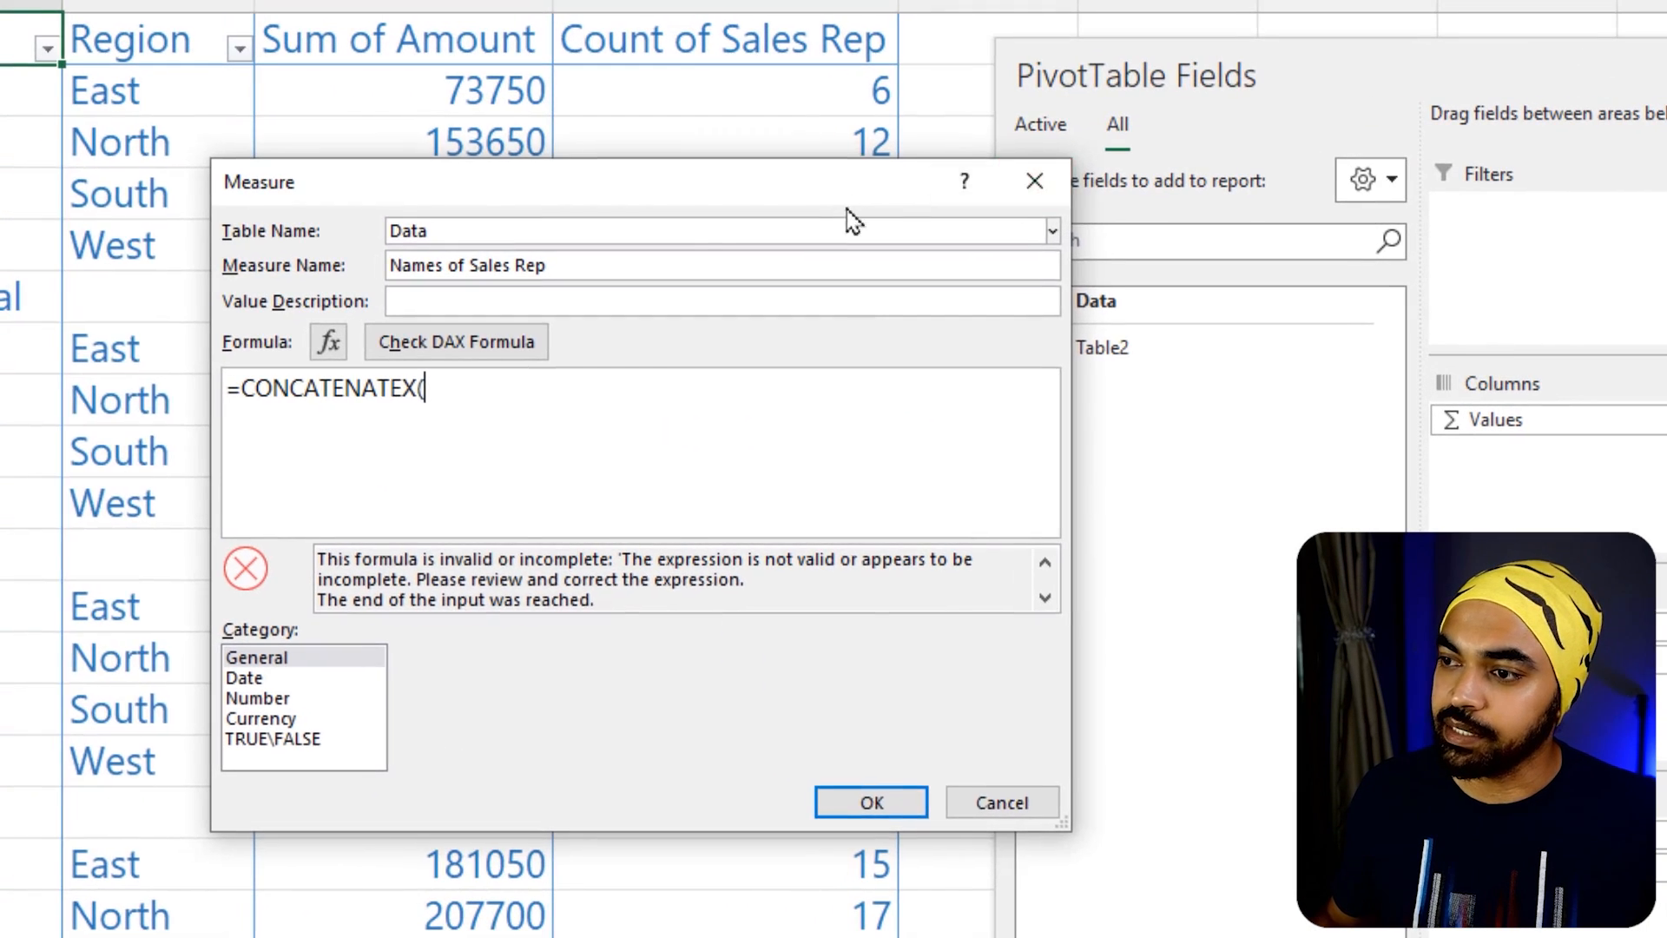
pyautogui.moveTo(470, 165); pyautogui.dragTo(320, 174)
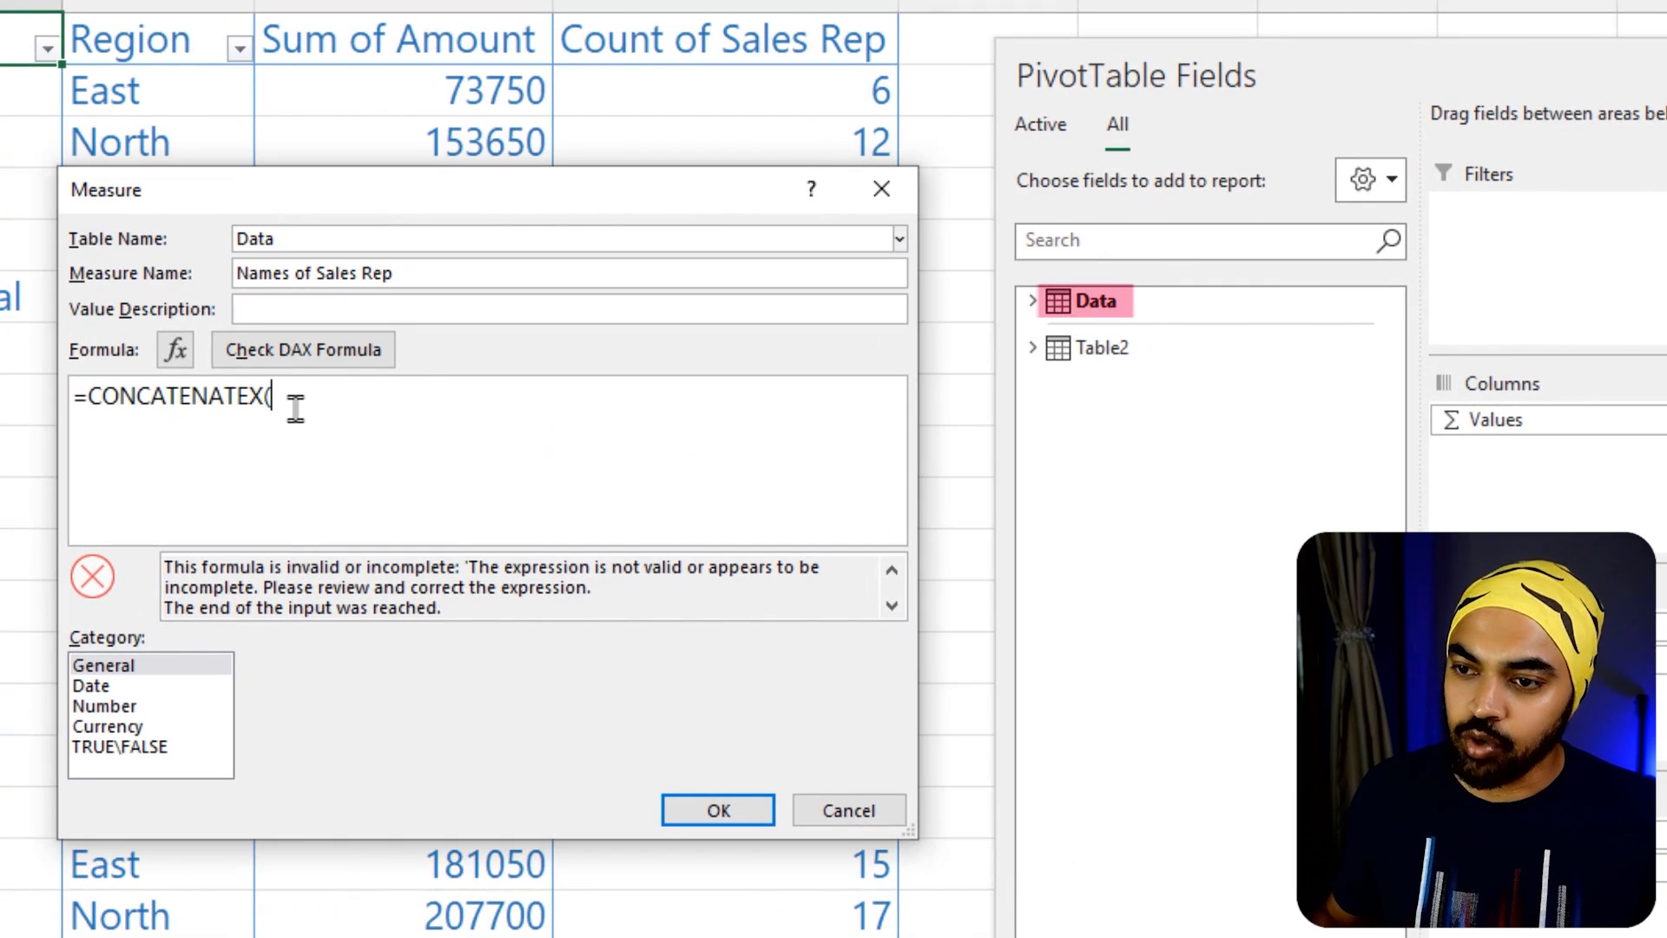
pyautogui.write('Data')
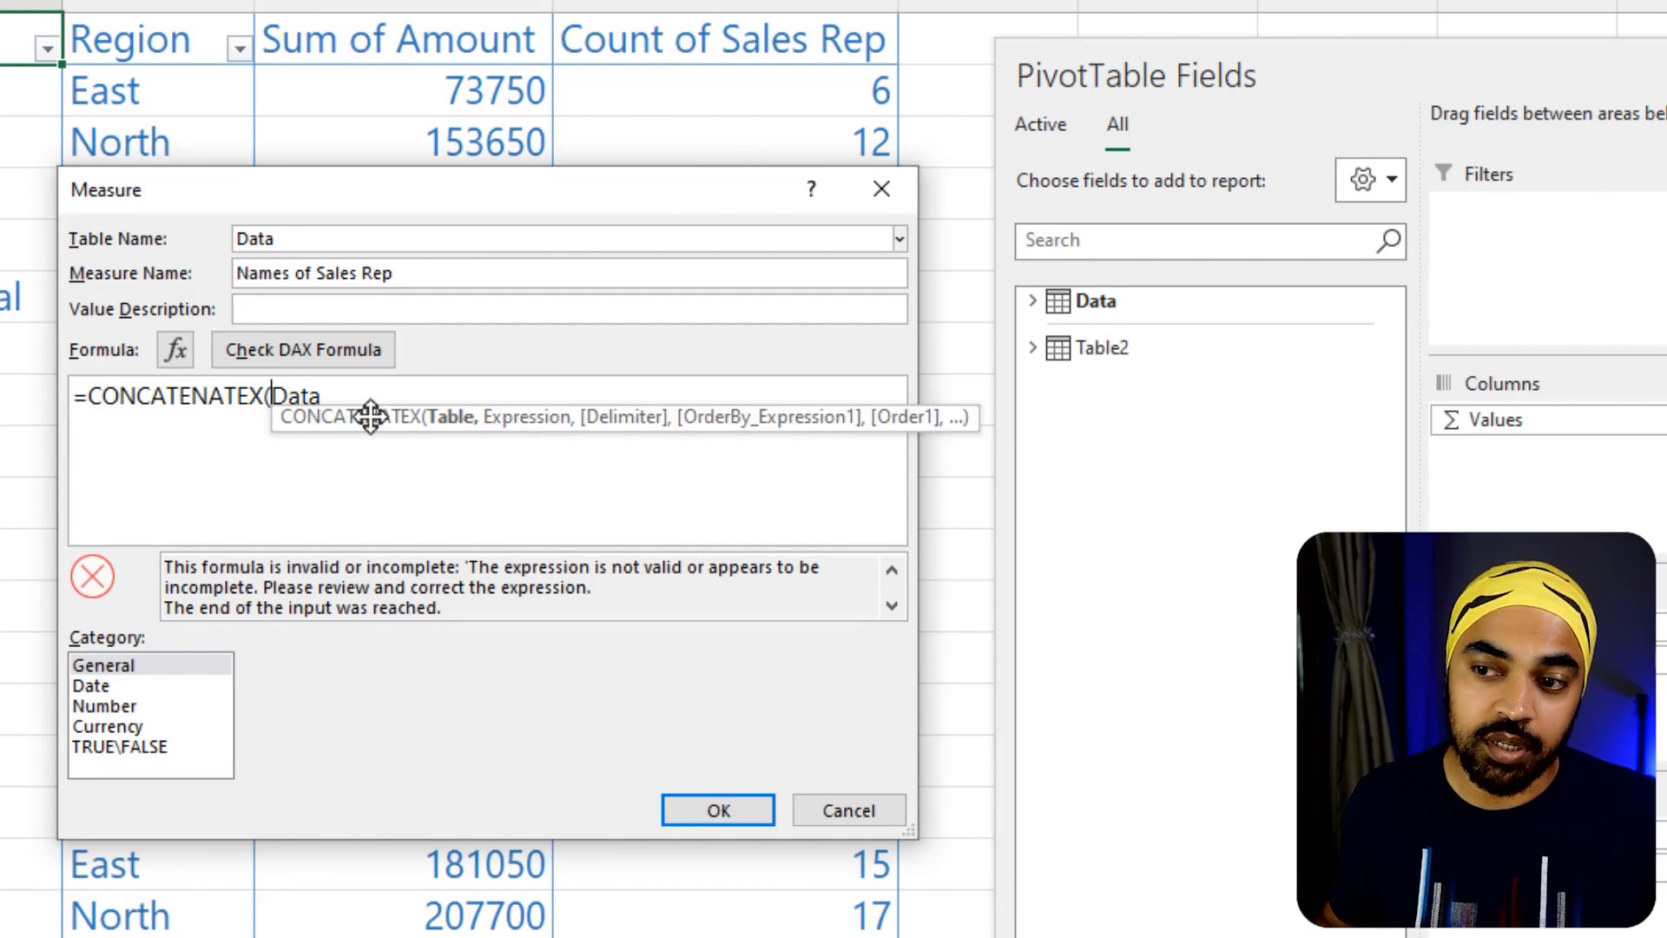
pyautogui.write('Value')
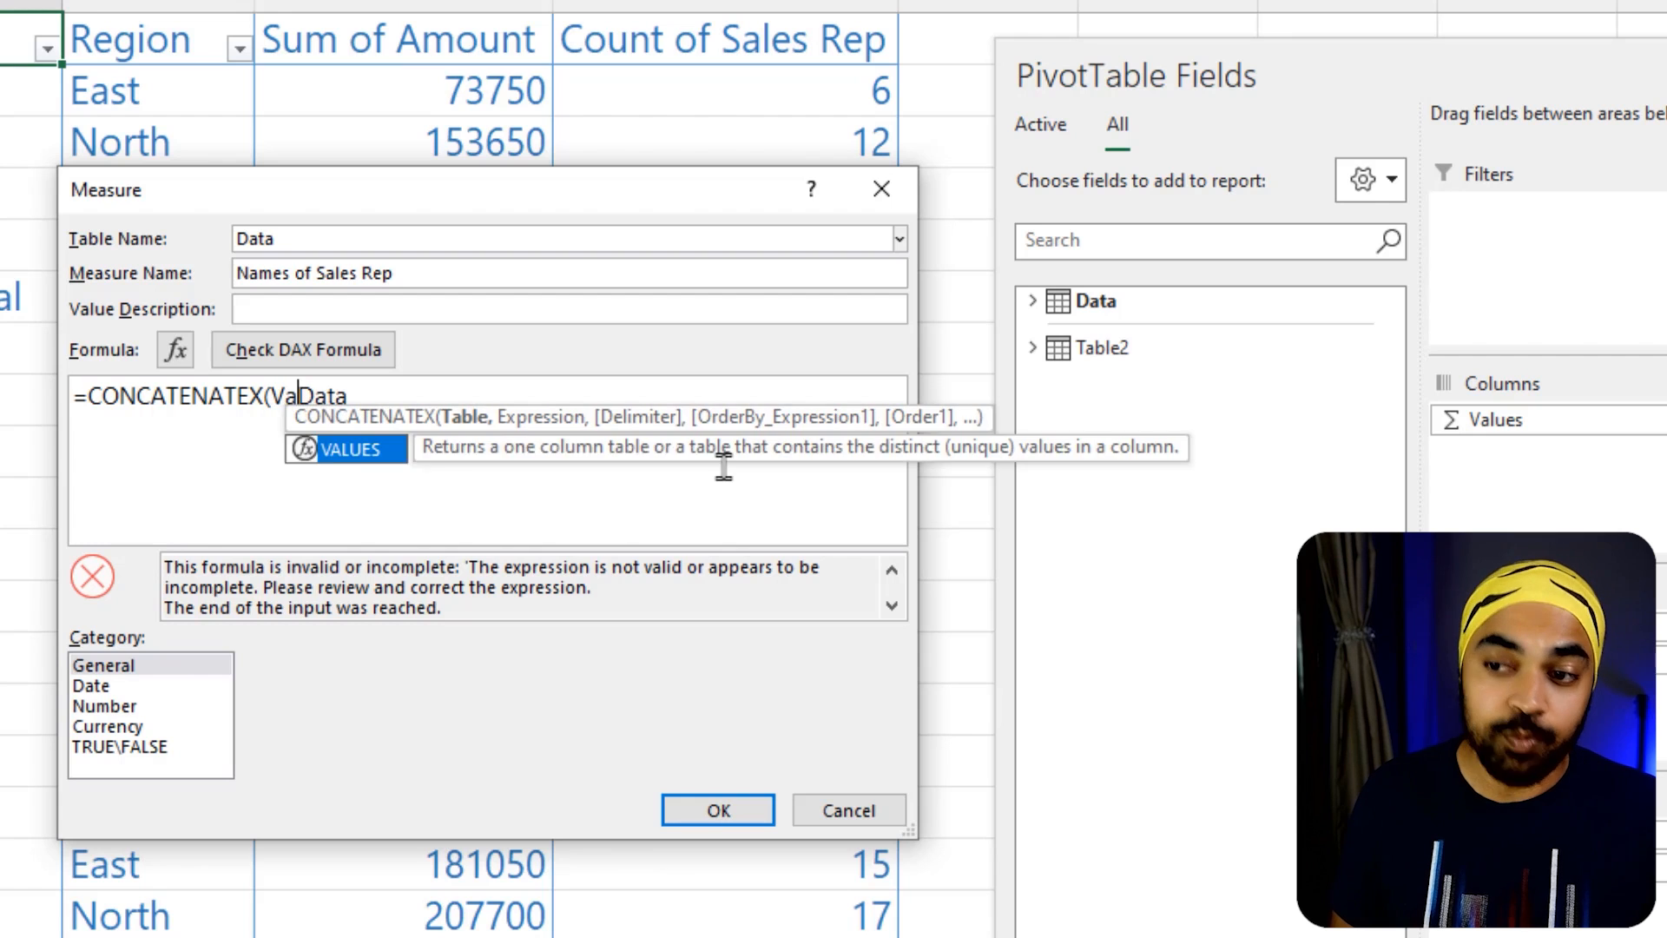
pyautogui.press('Tab')
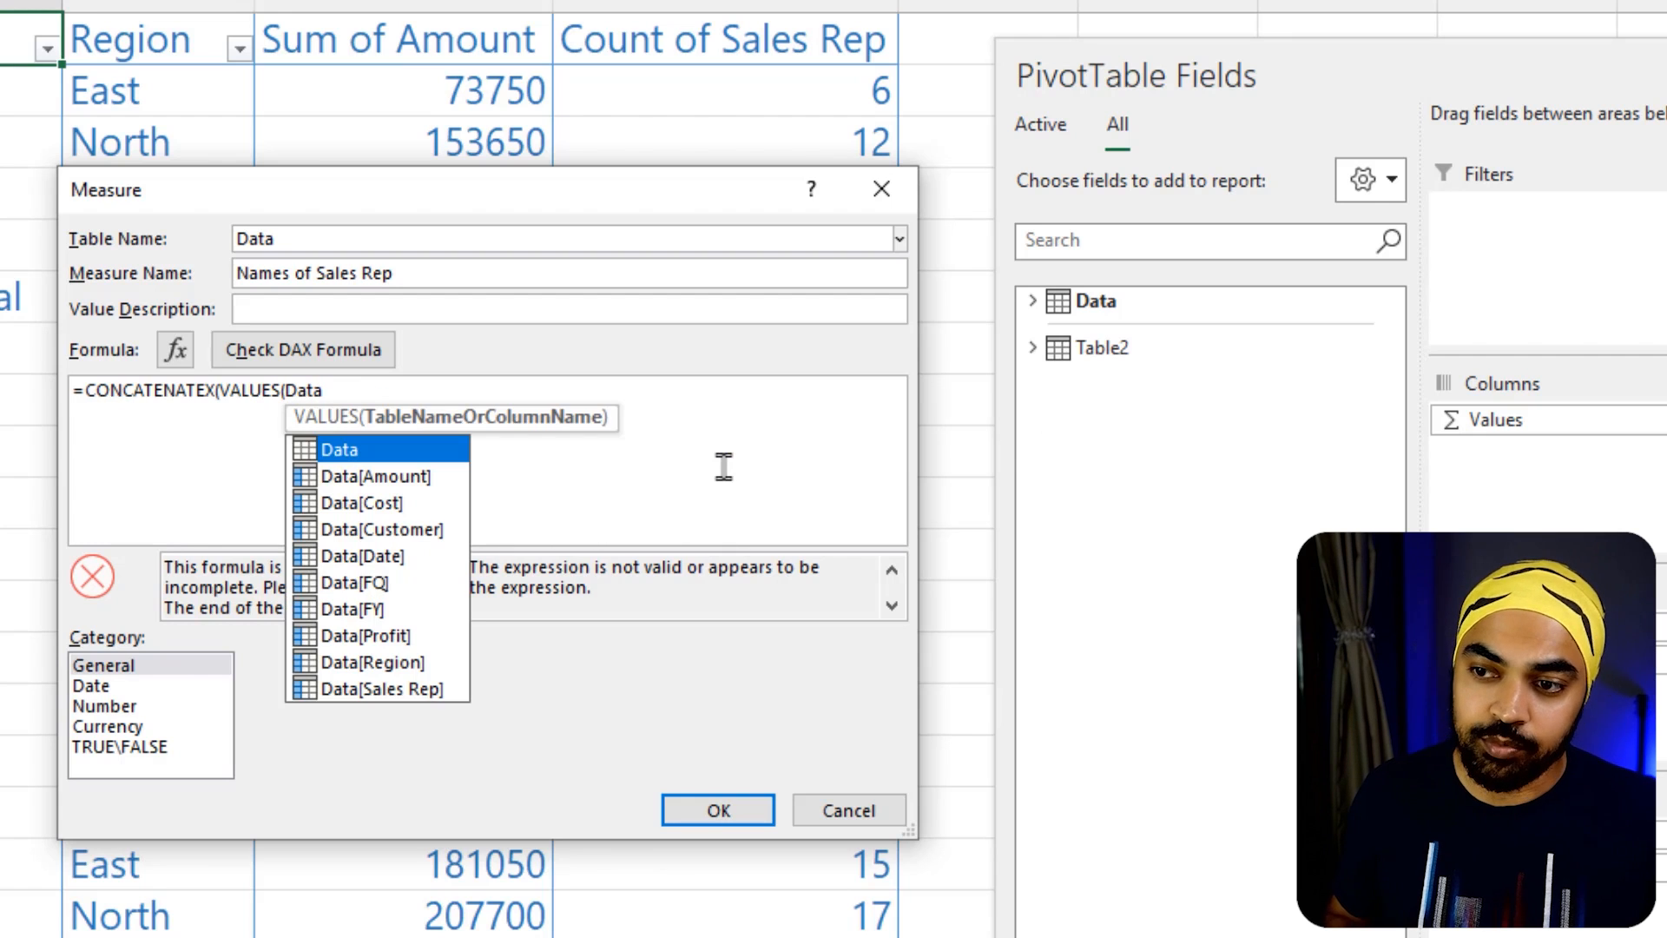
pyautogui.click(339, 389)
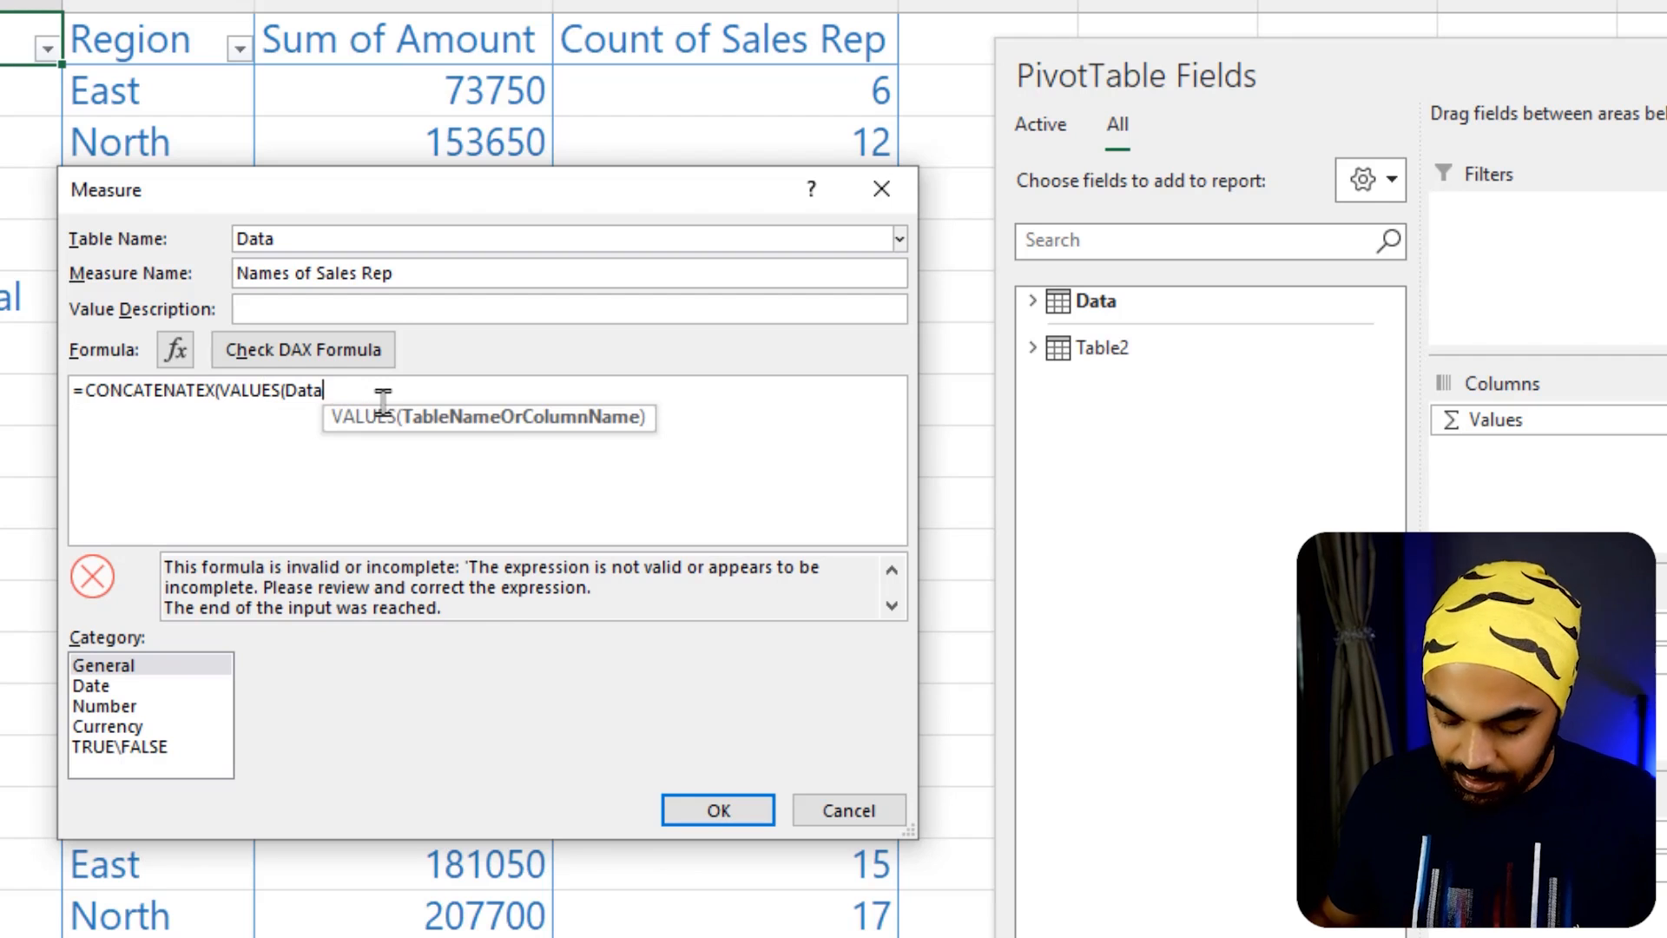
pyautogui.write('[')
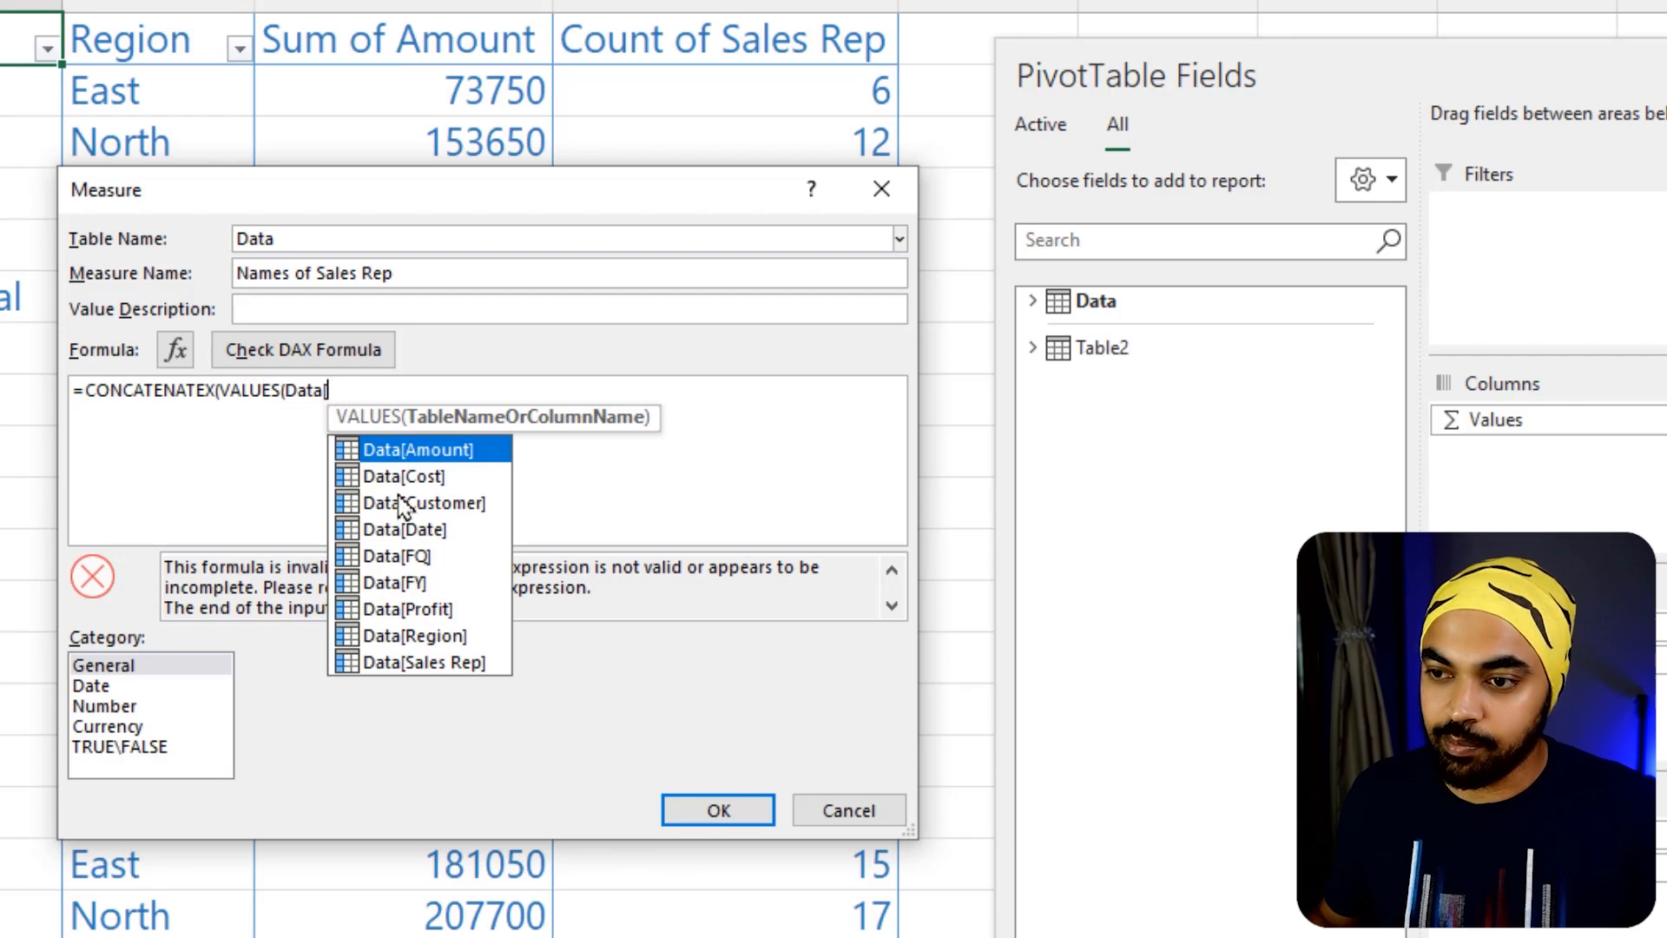
pyautogui.doubleClick(425, 662)
pyautogui.write(')')
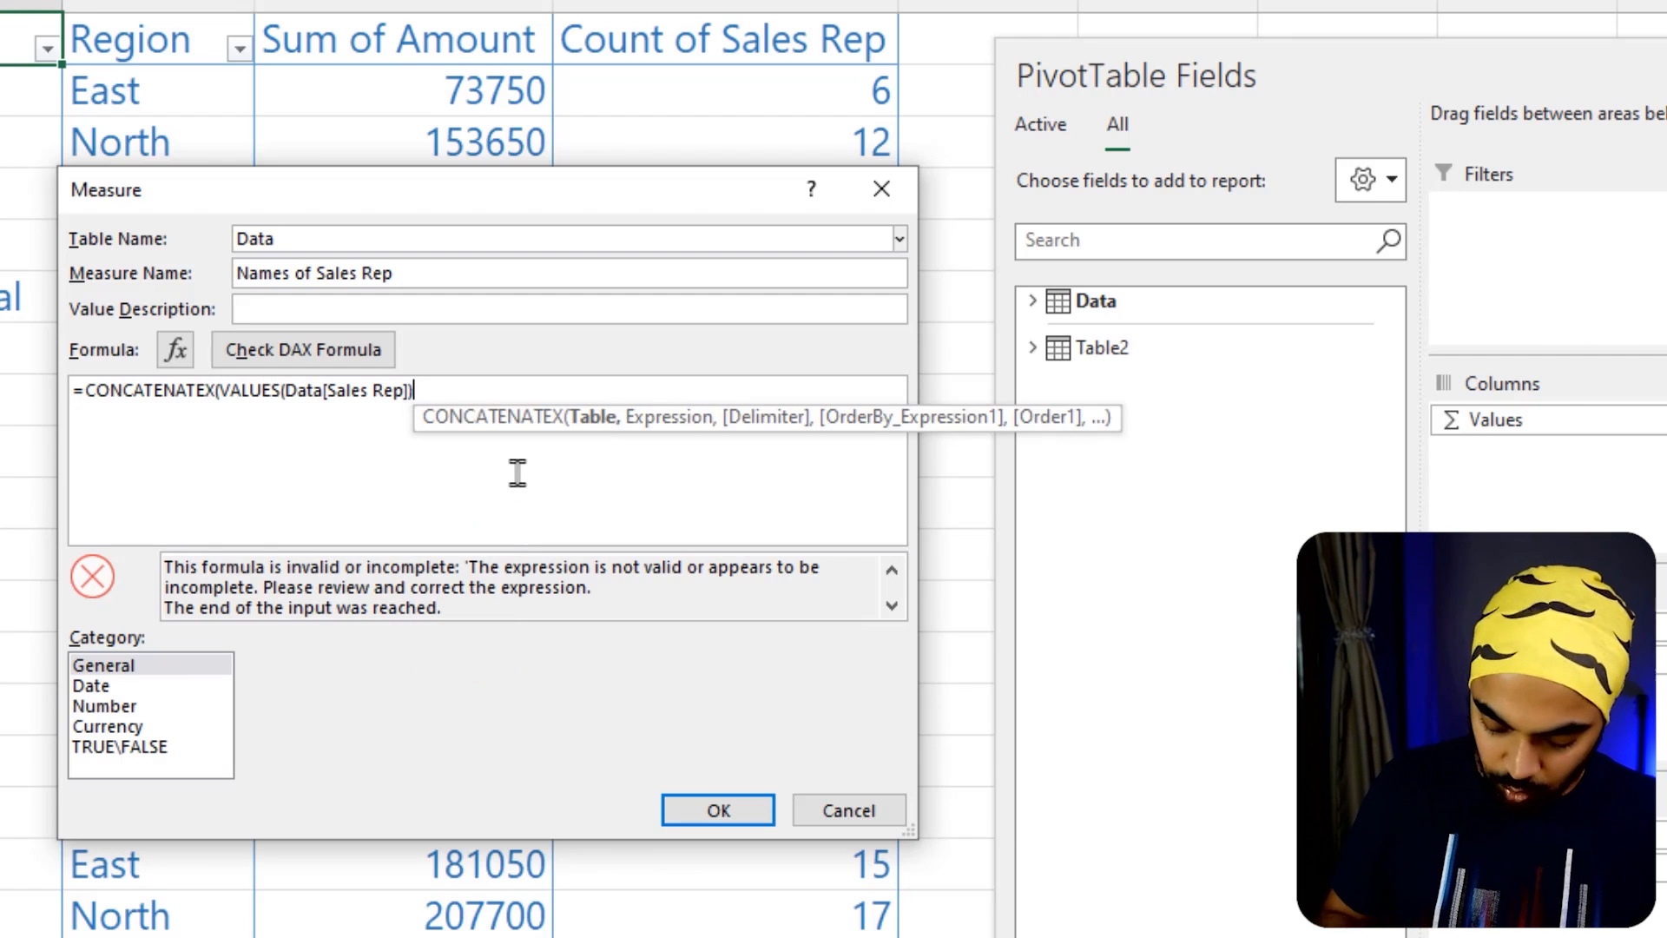
pyautogui.write(',')
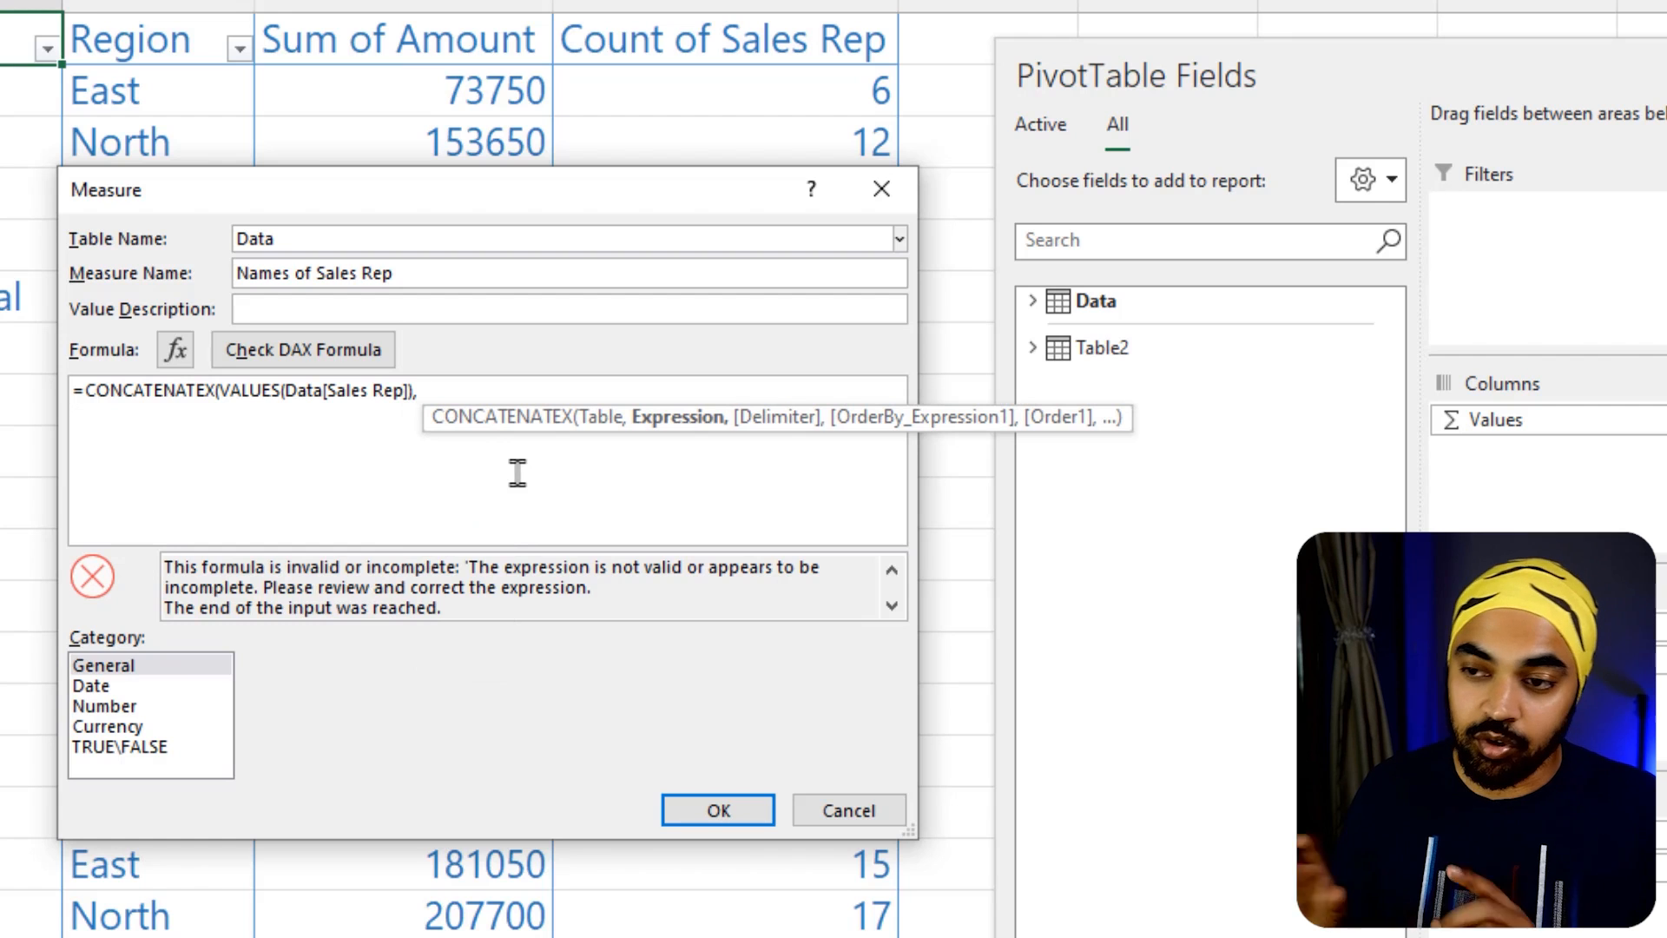
# Add a copy of Data[Sales Rep] as the expression and ", " as the delimiter, and close the CONCATENATEX formula
pyautogui.moveTo(423, 390); pyautogui.dragTo(285, 390)
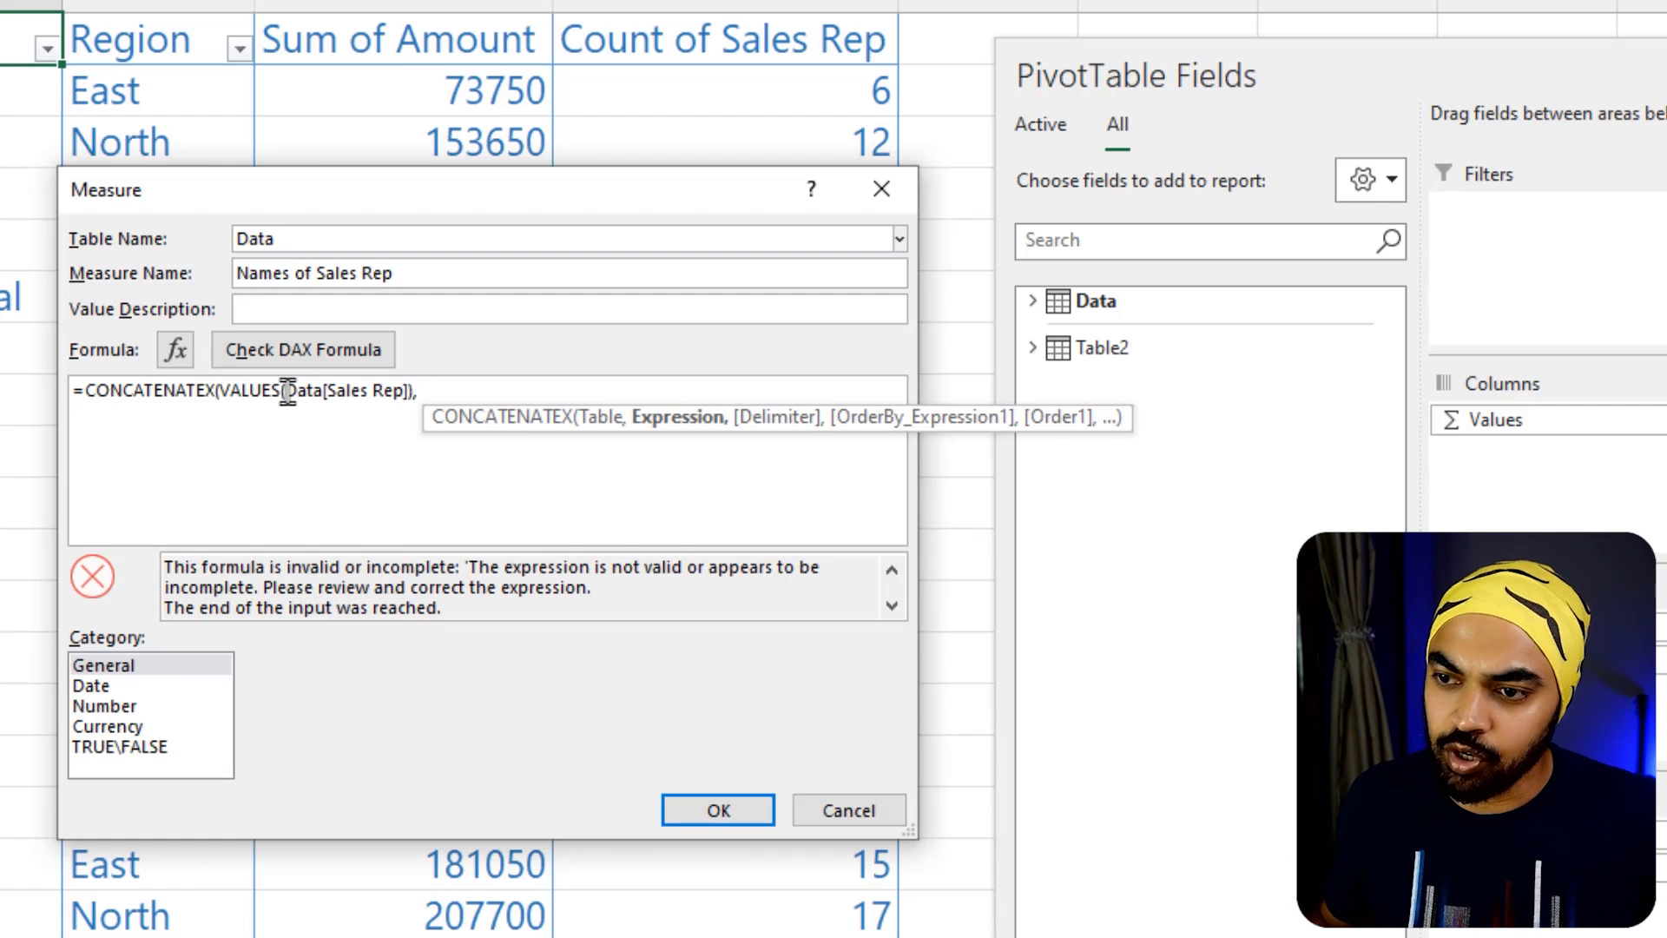
pyautogui.moveTo(436, 388); pyautogui.dragTo(413, 391)
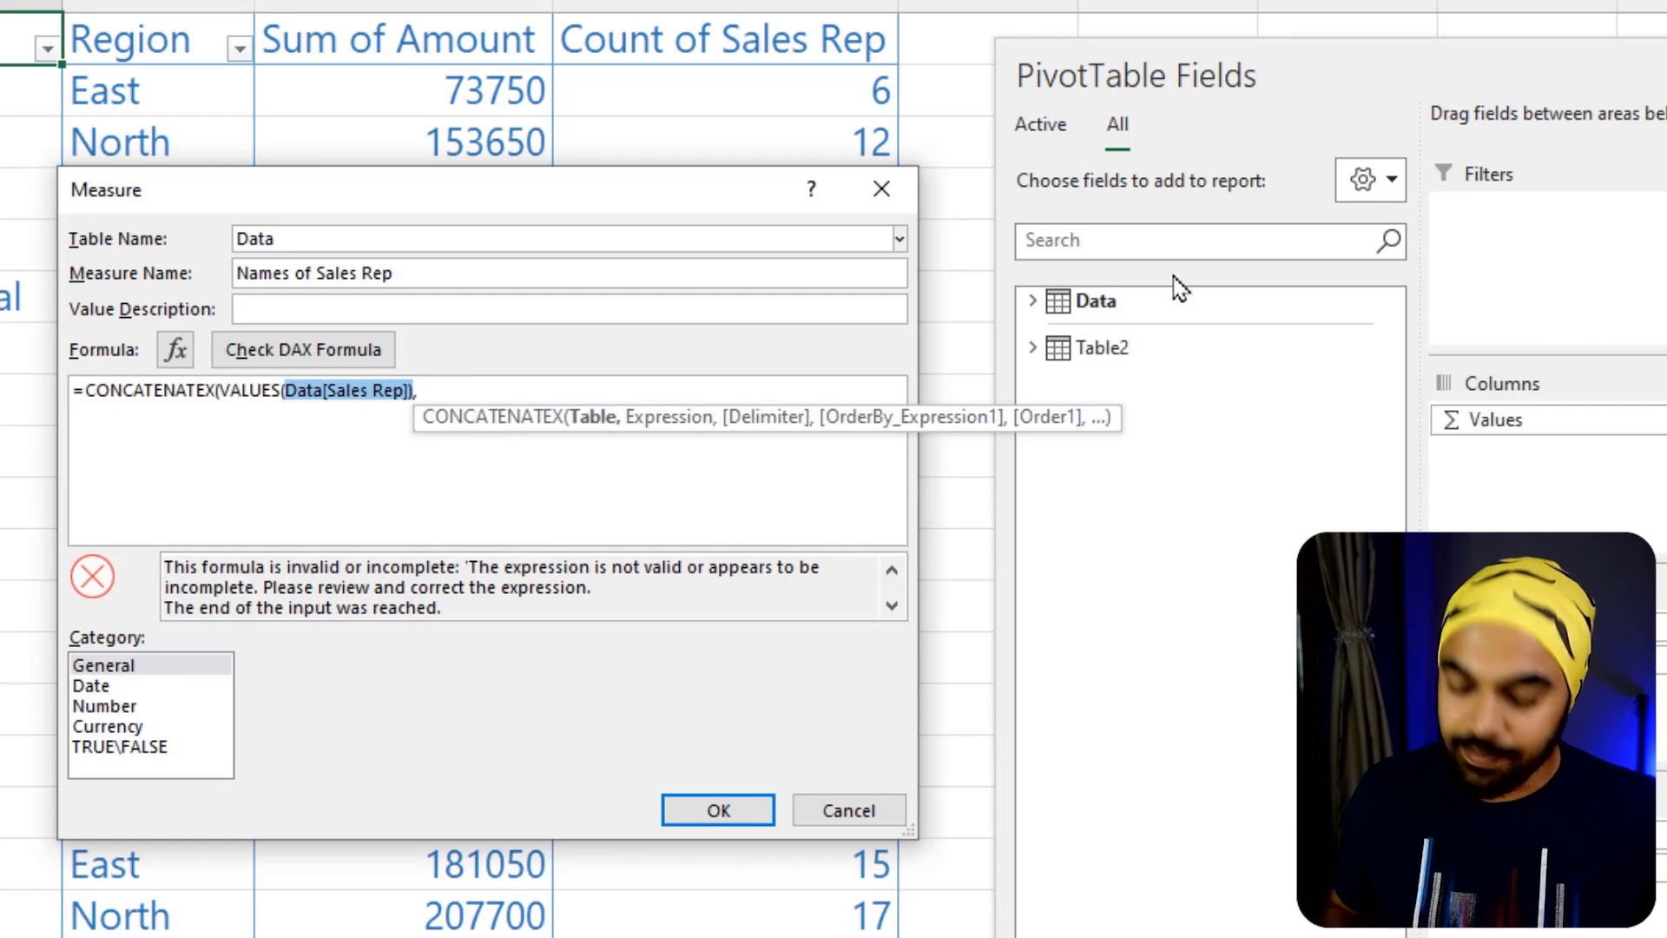
pyautogui.hotkey('ctrl', 'c')
pyautogui.press('End')
pyautogui.hotkey('ctrl', 'v')
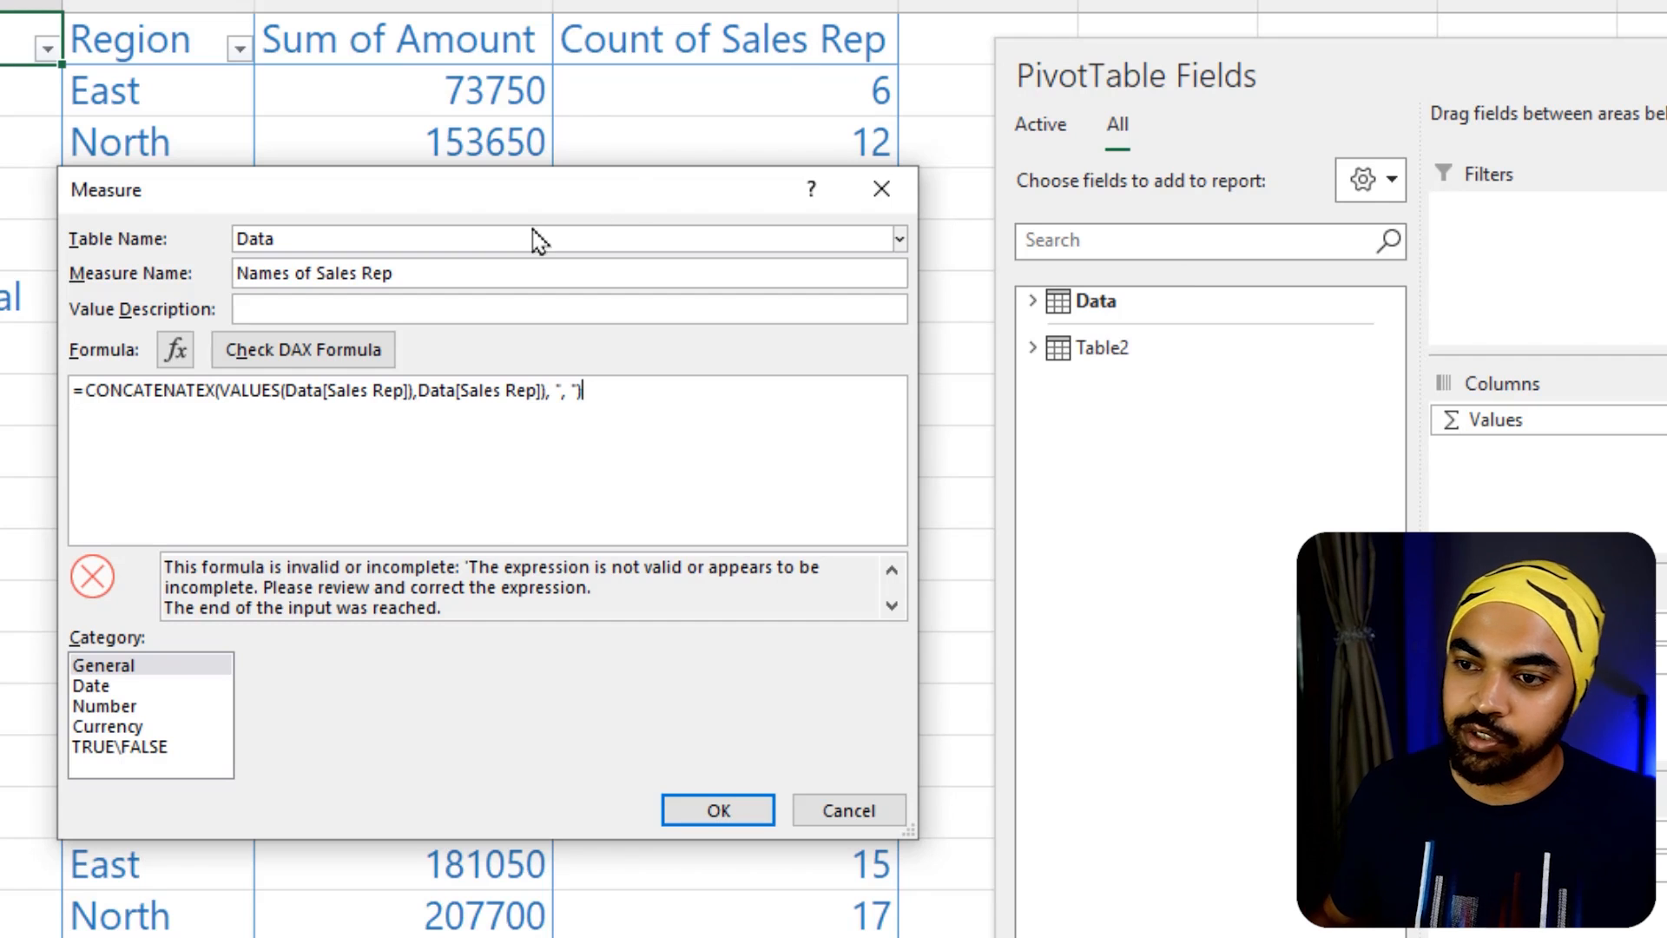
# Check the DAX formula, remove the extra closing parenthesis after the second Data[Sales Rep], and check it again
pyautogui.click(304, 352)
pyautogui.click(635, 424)
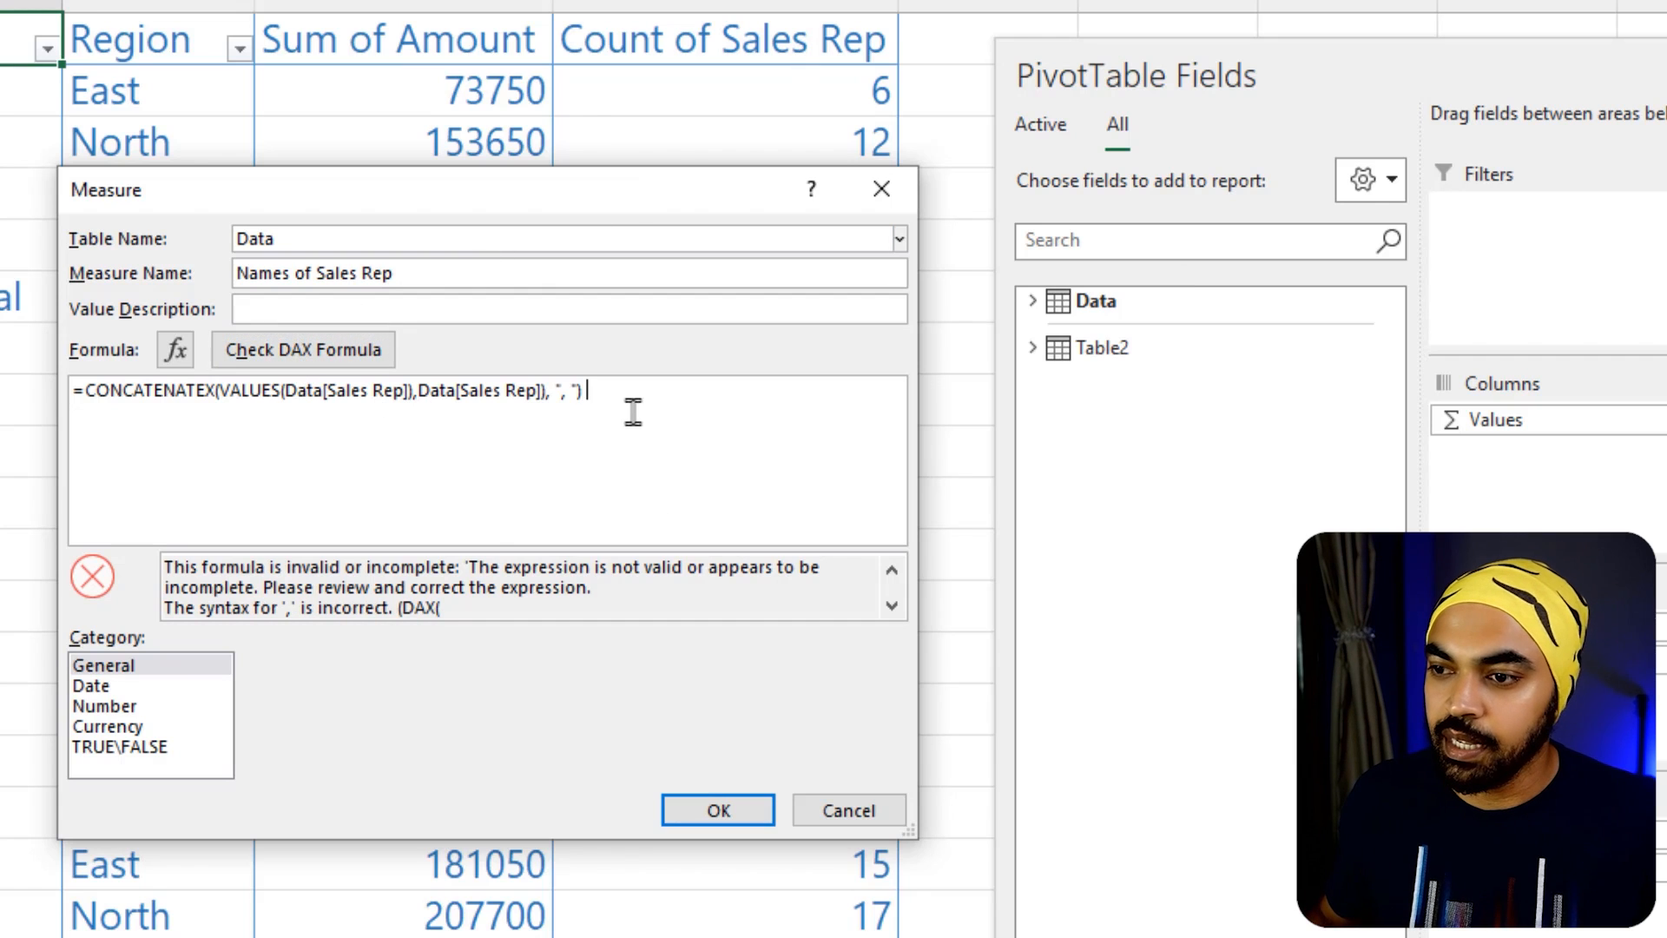
pyautogui.scroll(2, 554, 444)
pyautogui.click(648, 397)
pyautogui.press('BackSpace')
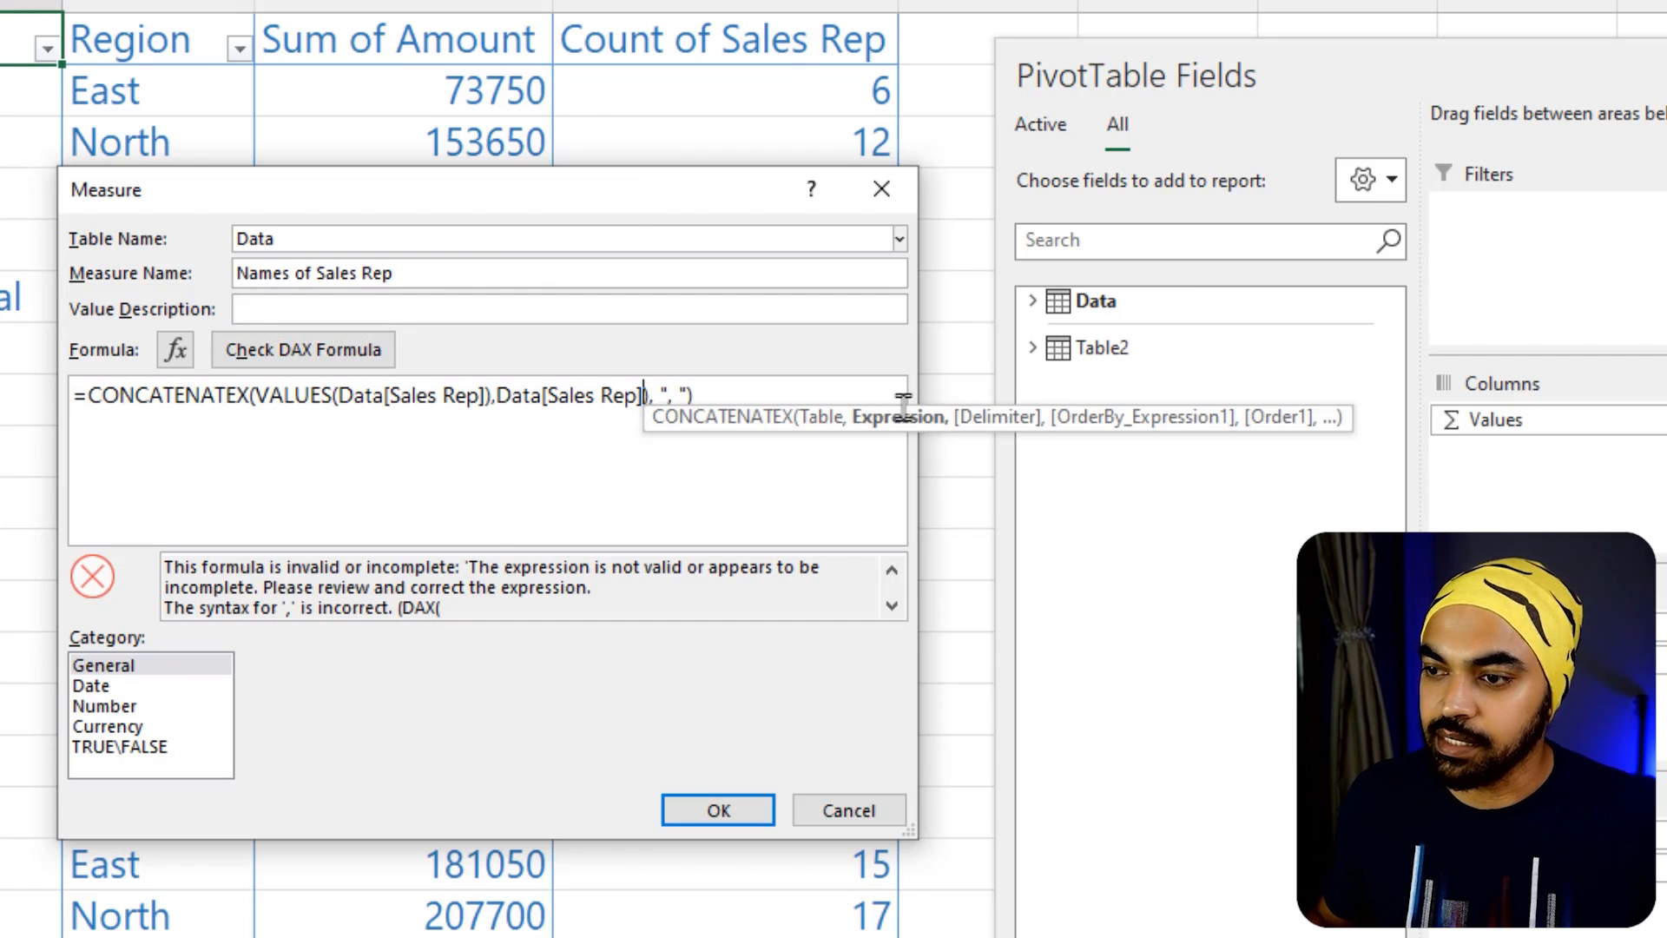
pyautogui.click(304, 350)
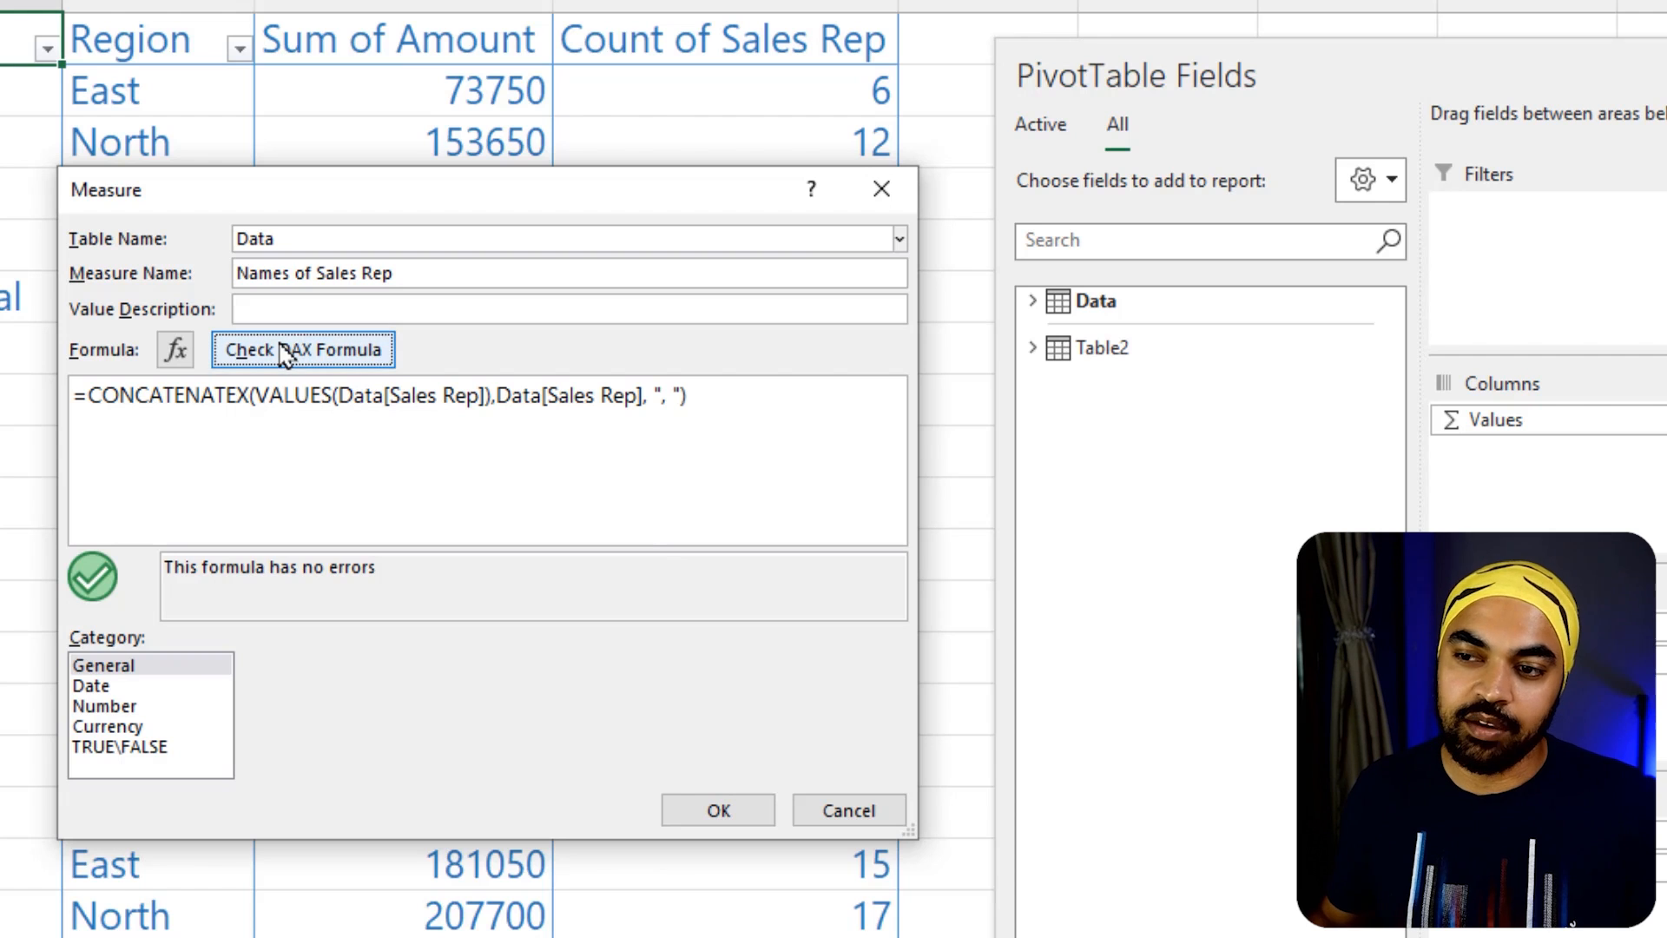
pyautogui.click(383, 397)
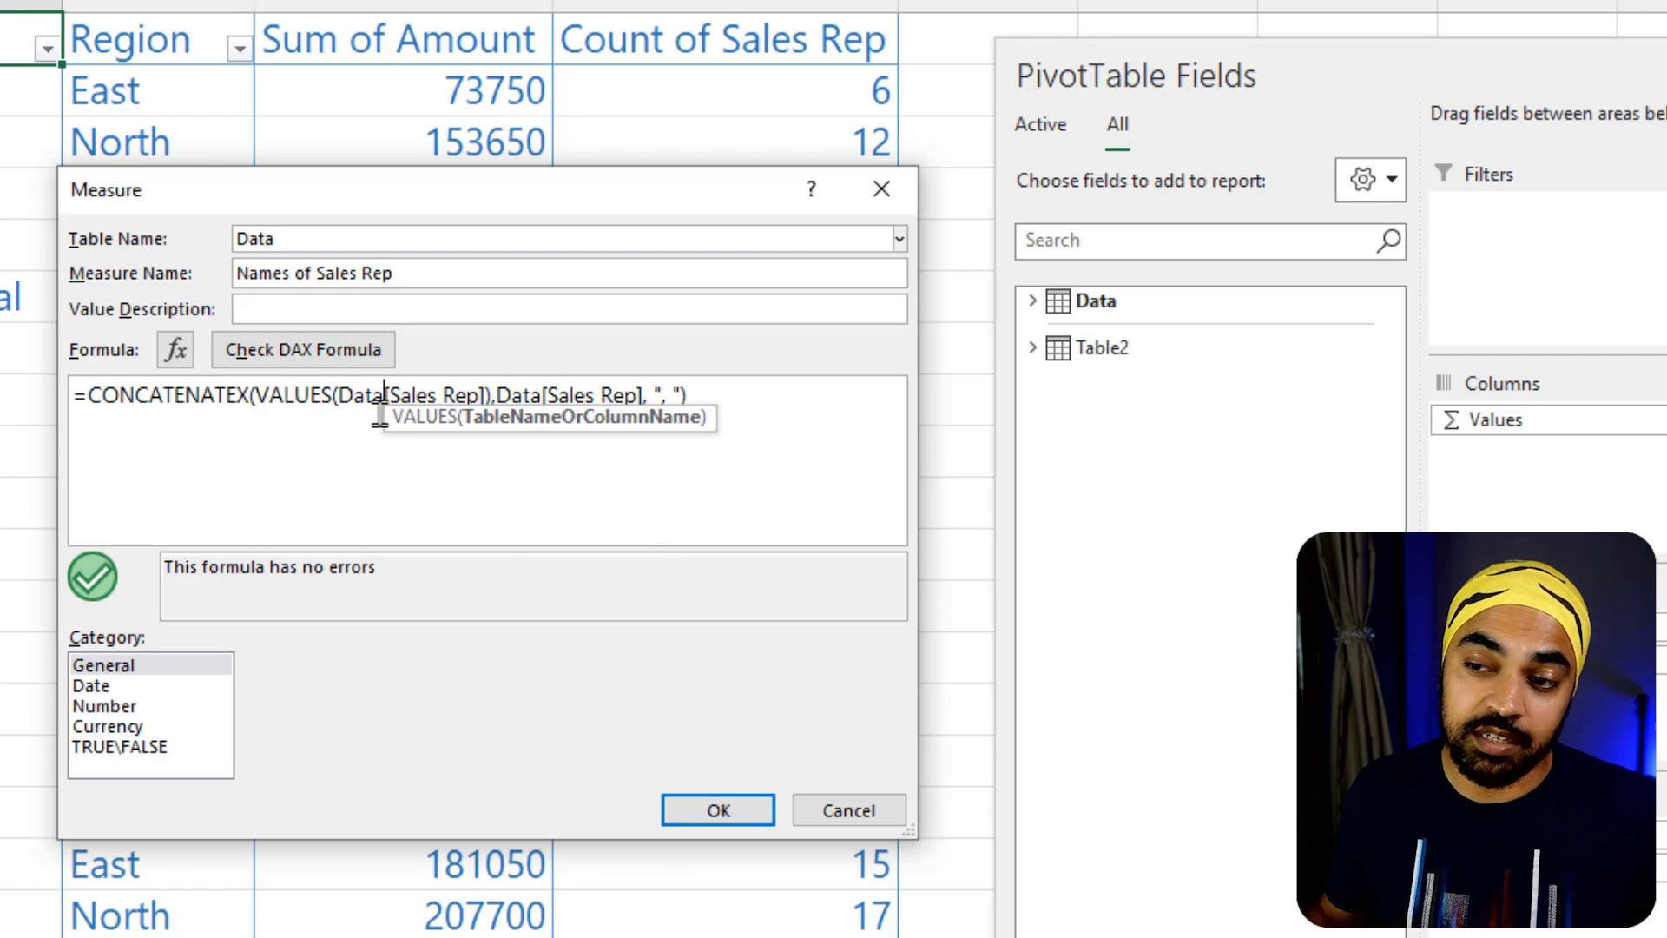
# Save the measure, add Names of Sales Rep to the Values area, and move the field list clear of the names column
pyautogui.click(739, 821)
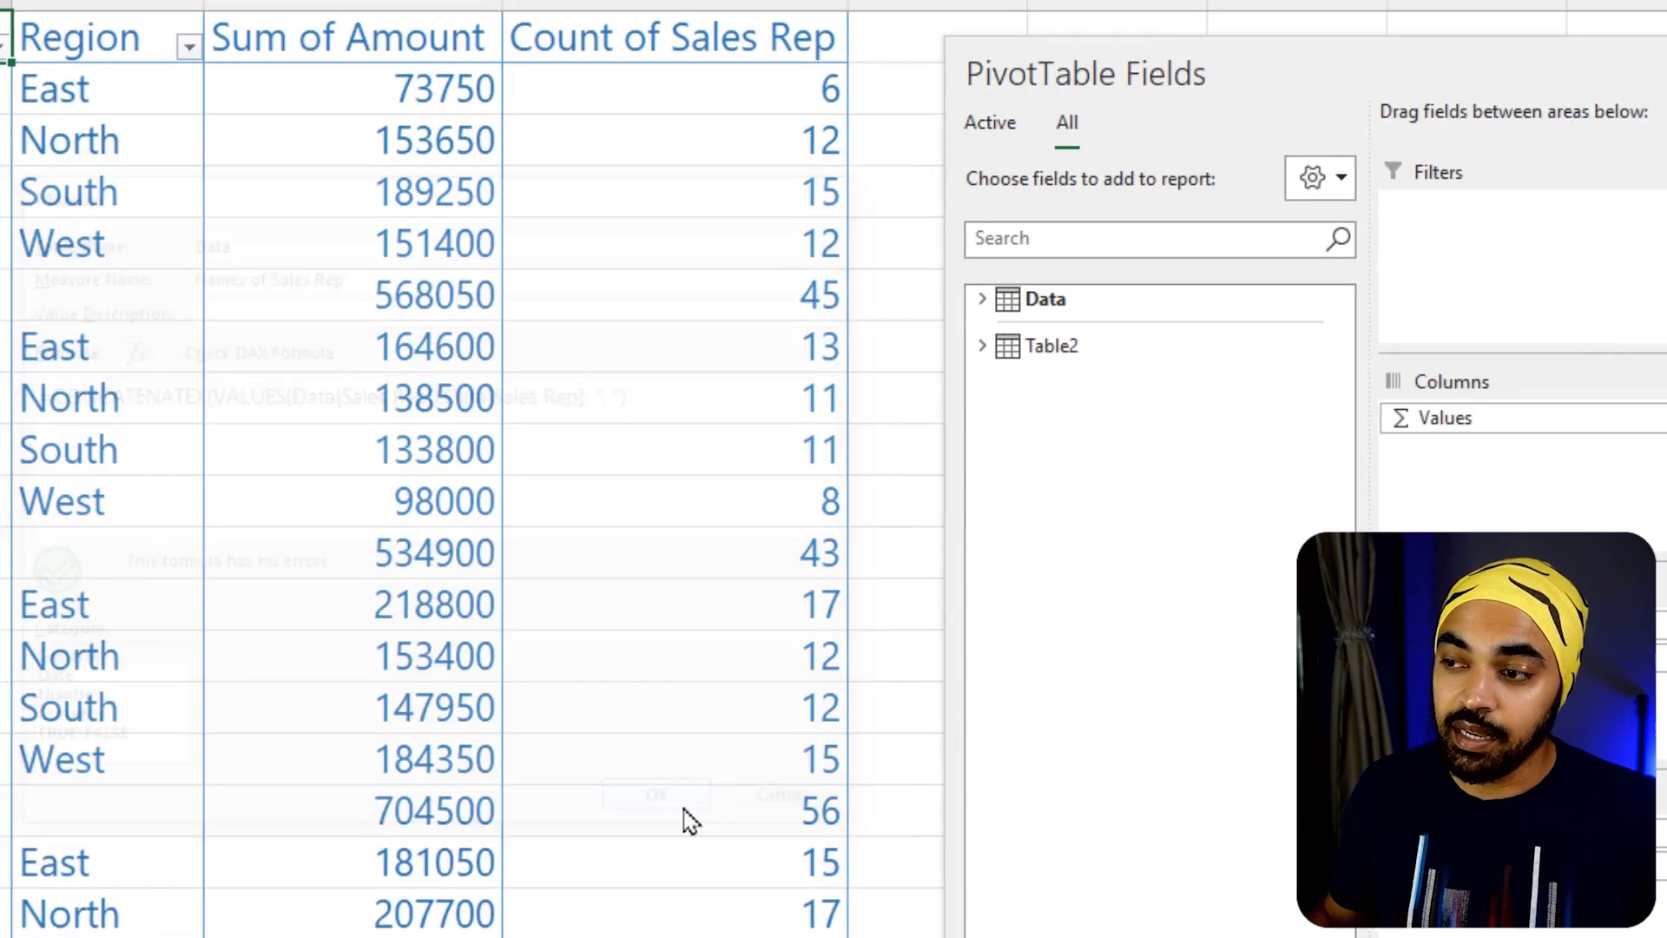
pyautogui.click(517, 283)
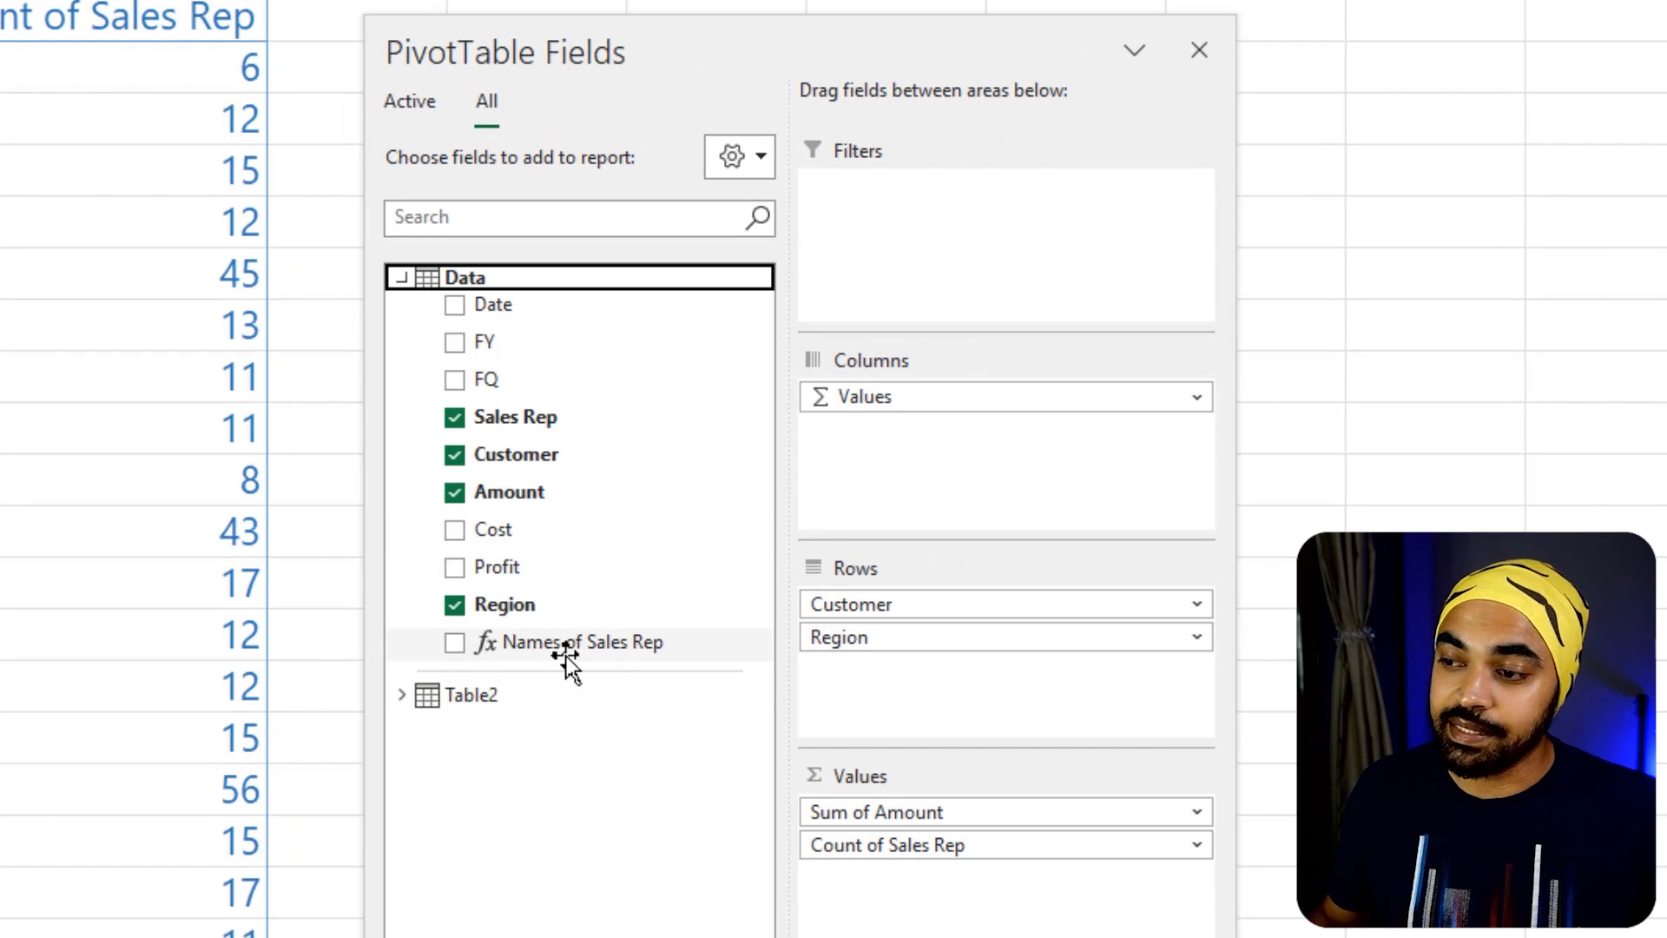
pyautogui.moveTo(566, 651); pyautogui.dragTo(895, 882)
pyautogui.moveTo(603, 55); pyautogui.dragTo(872, 568)
pyautogui.click(571, 71)
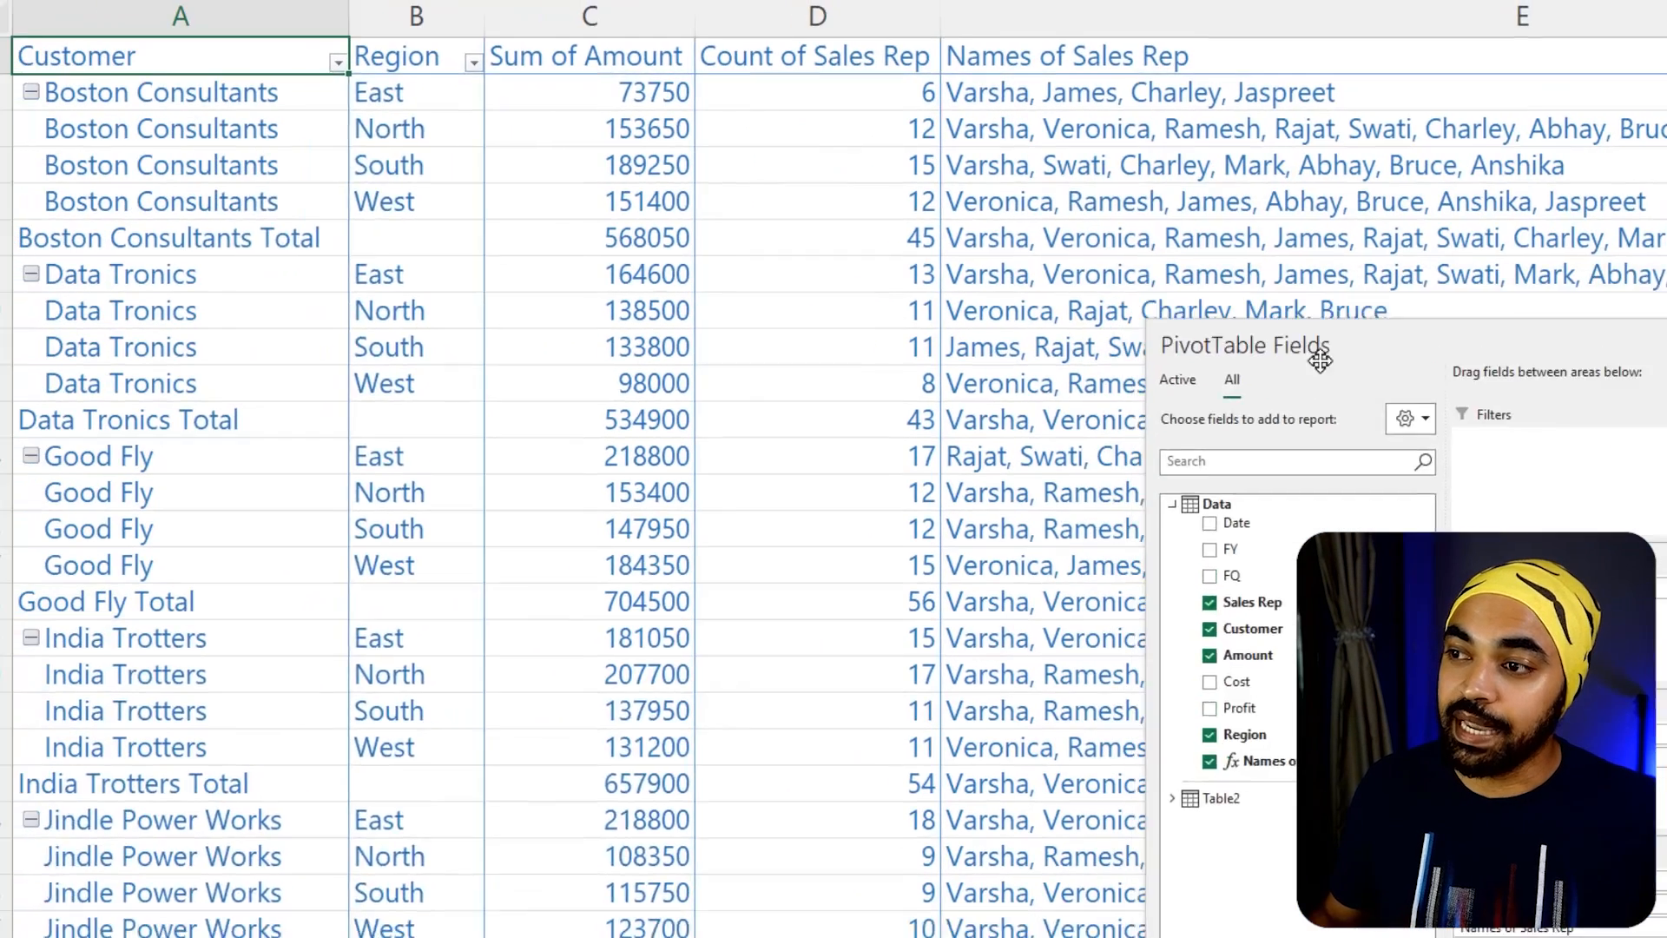
pyautogui.click(1173, 96)
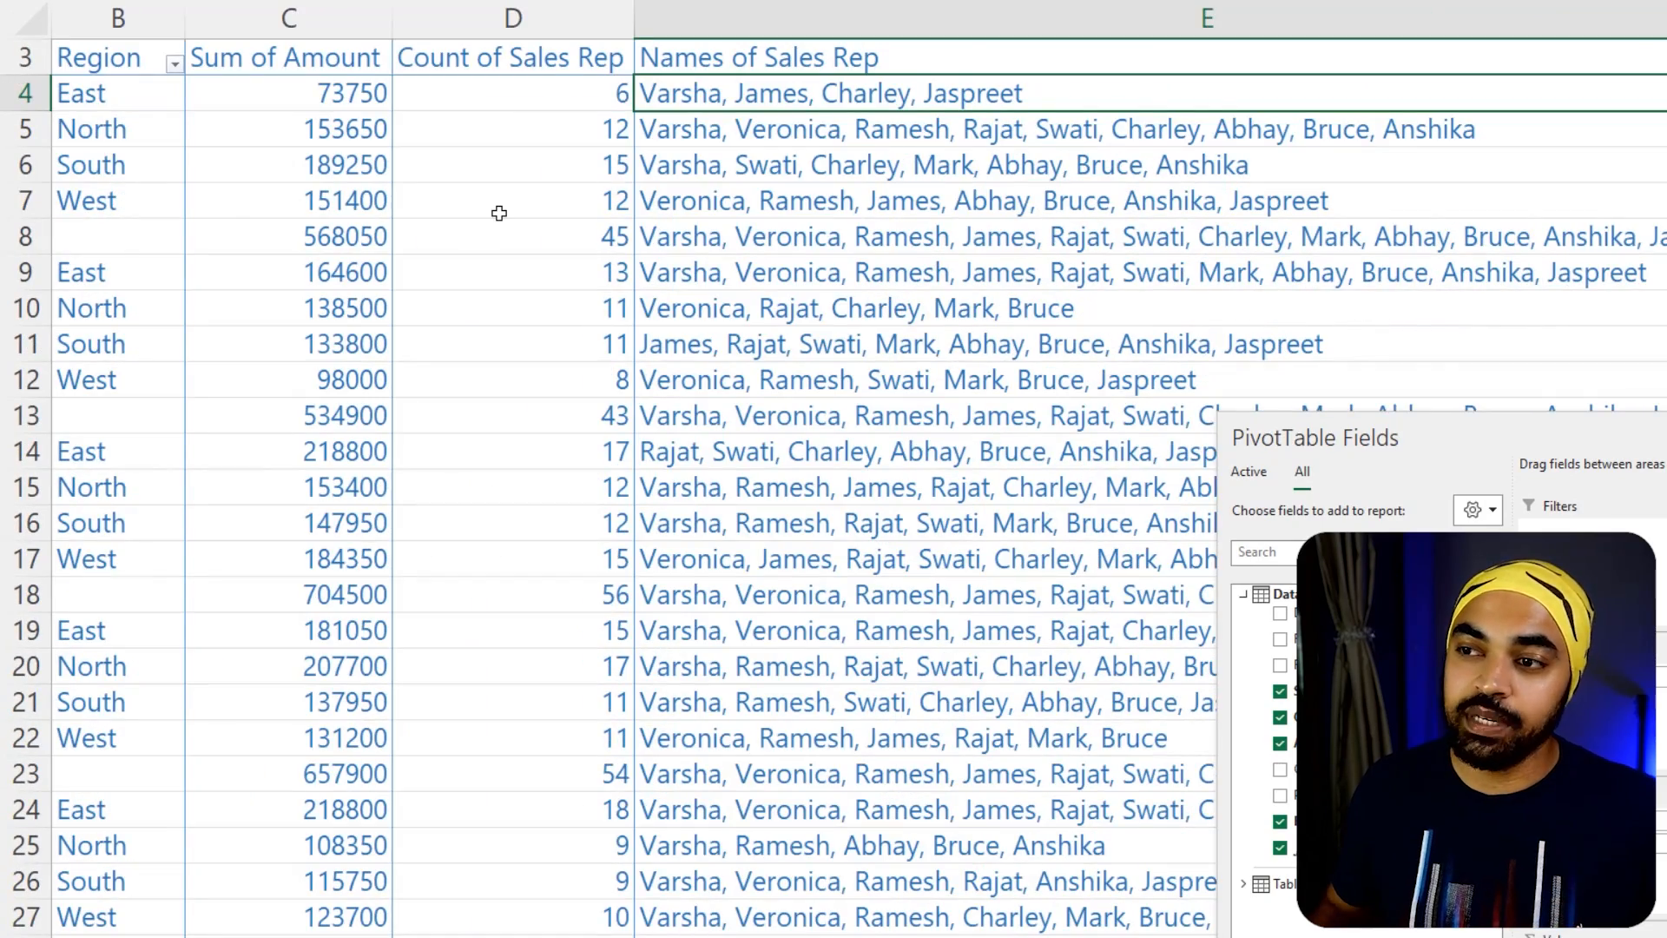
# Add Date to Rows above Customer and keep only its Year level, removing Date (Quarter) and Date (Month)
pyautogui.press('Home')
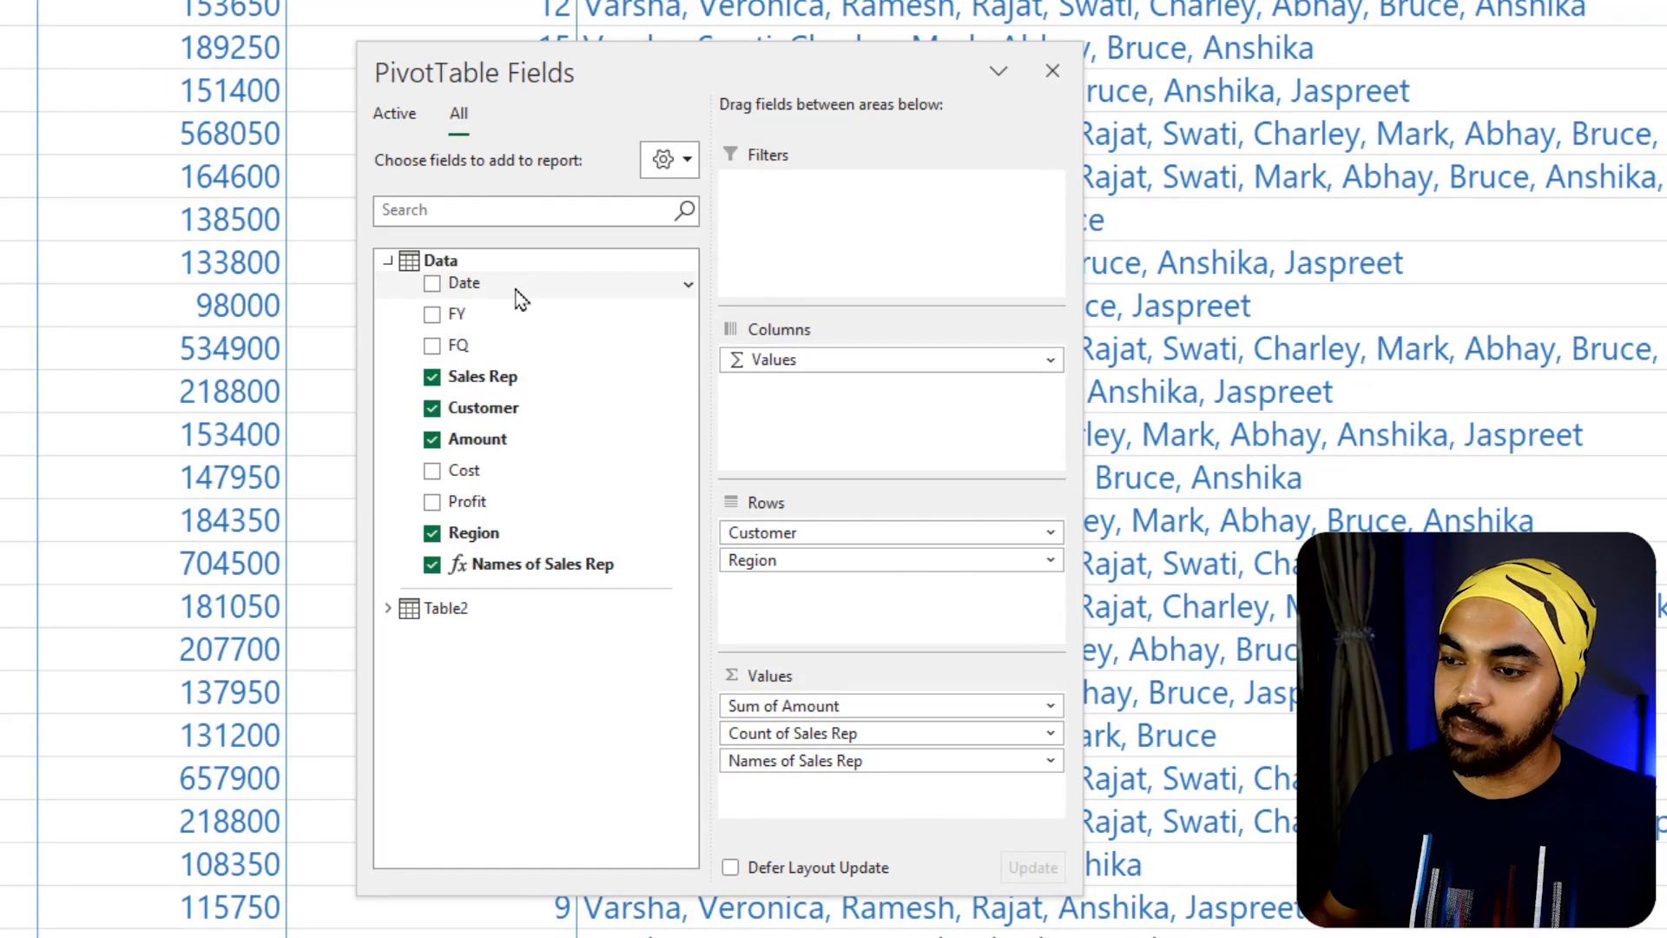
pyautogui.moveTo(521, 298); pyautogui.dragTo(982, 469)
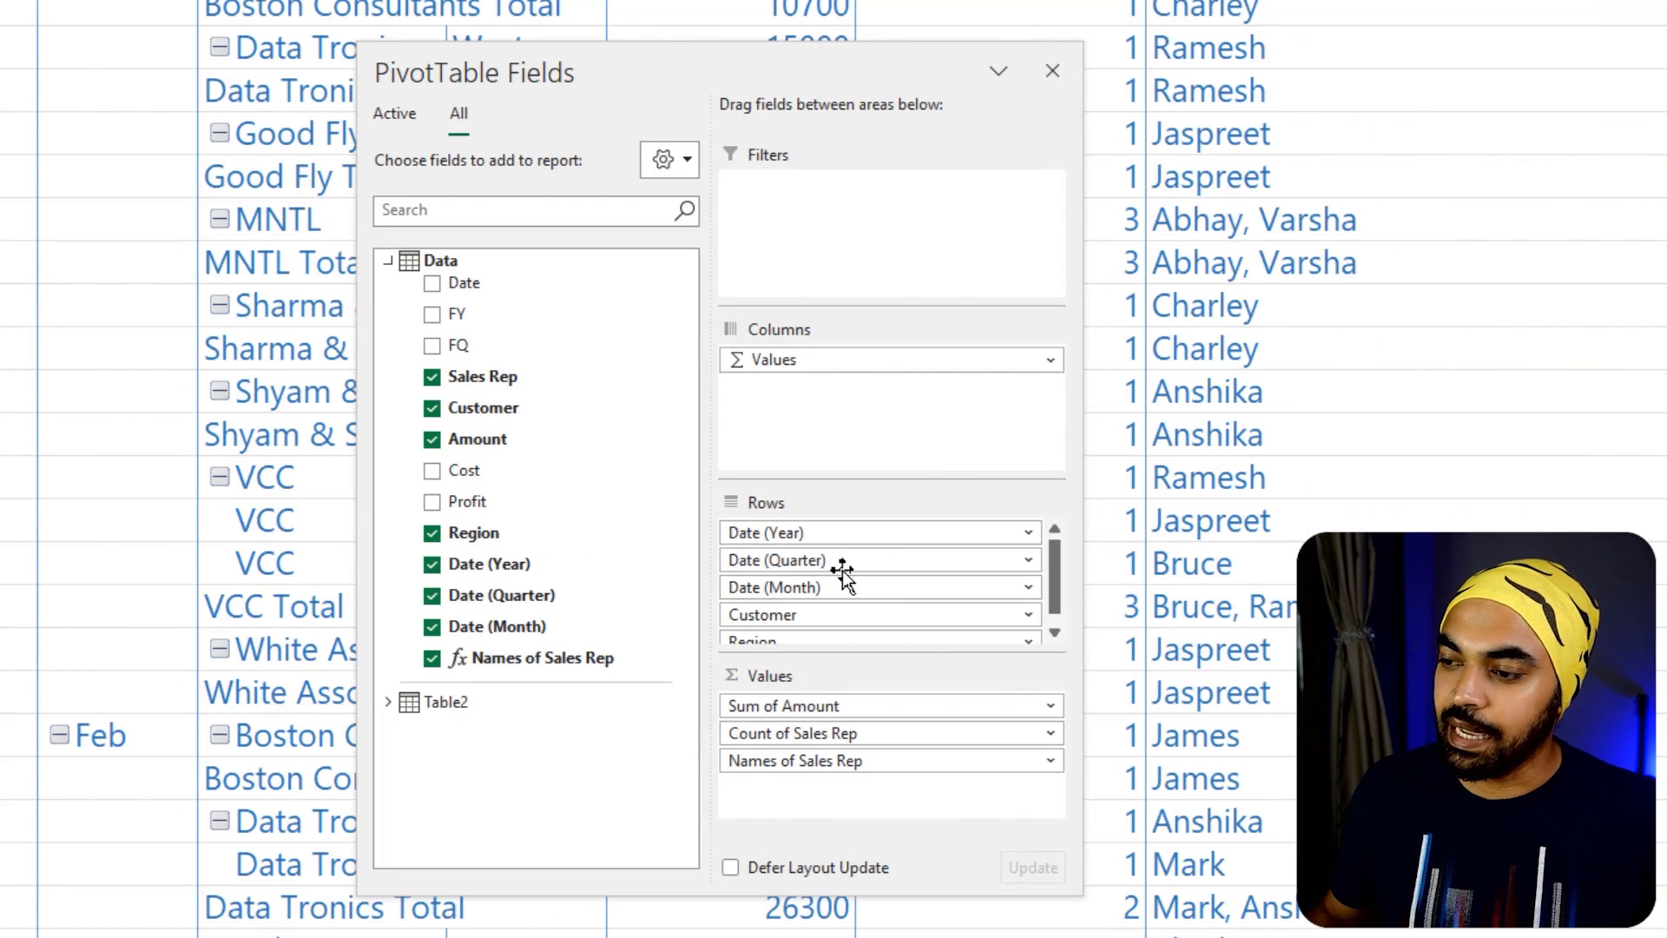
pyautogui.moveTo(842, 564)
pyautogui.mouseDown()
pyautogui.moveTo(1294, 549)
pyautogui.moveTo(1144, 560)
pyautogui.mouseUp()
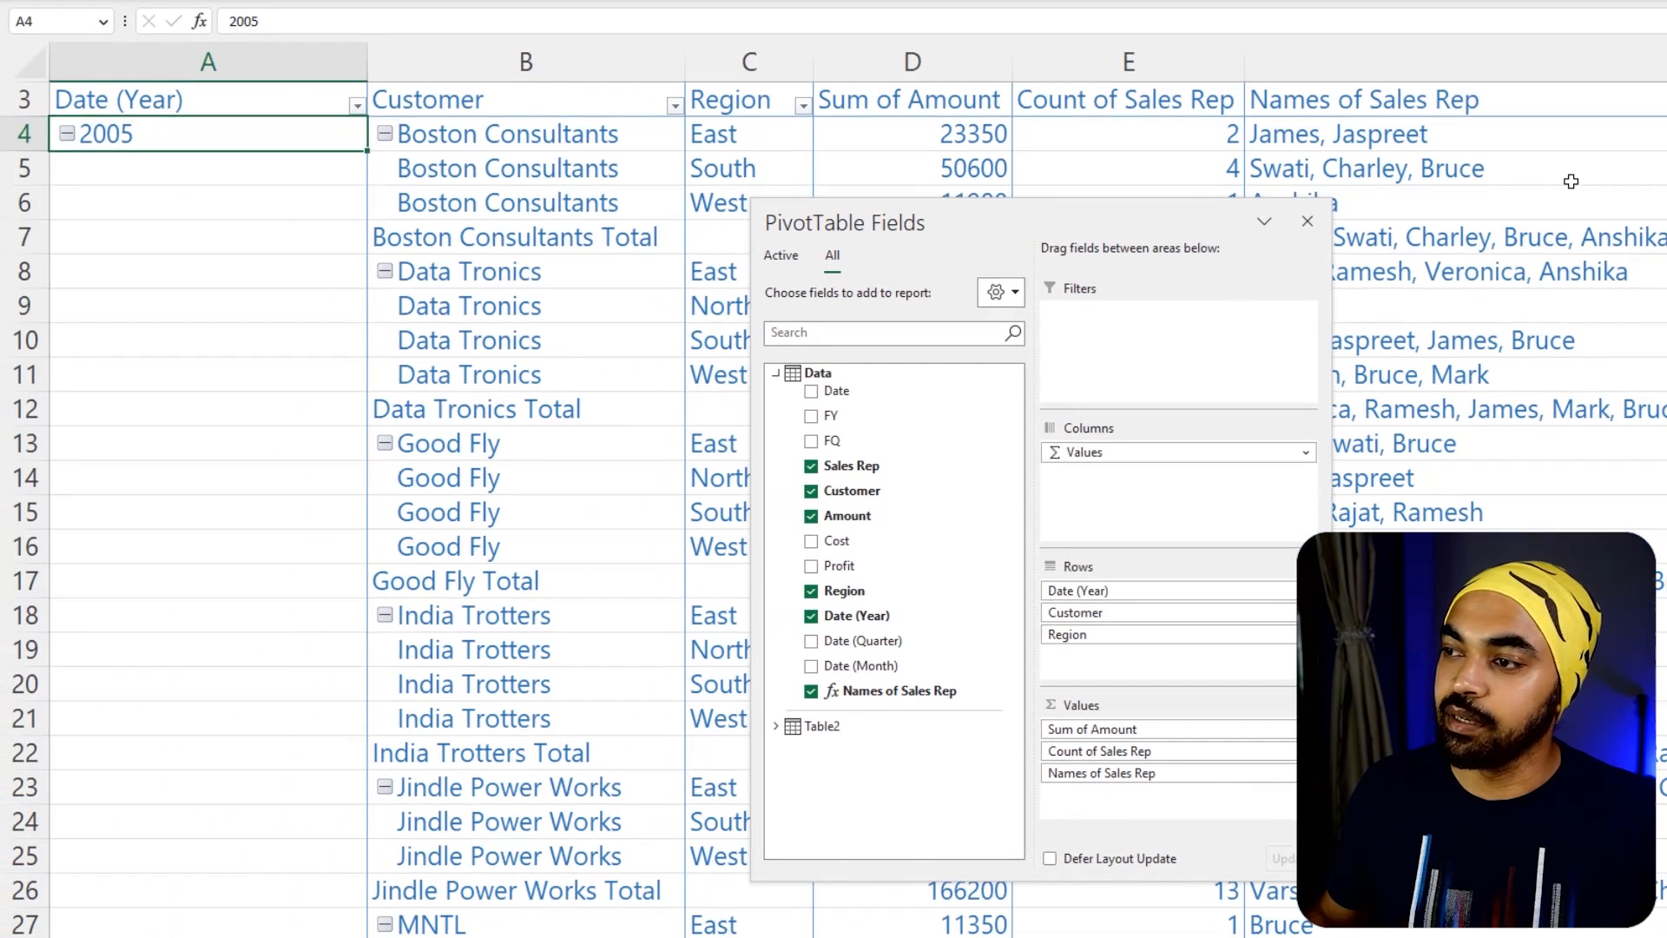
pyautogui.click(1570, 181)
pyautogui.click(1470, 132)
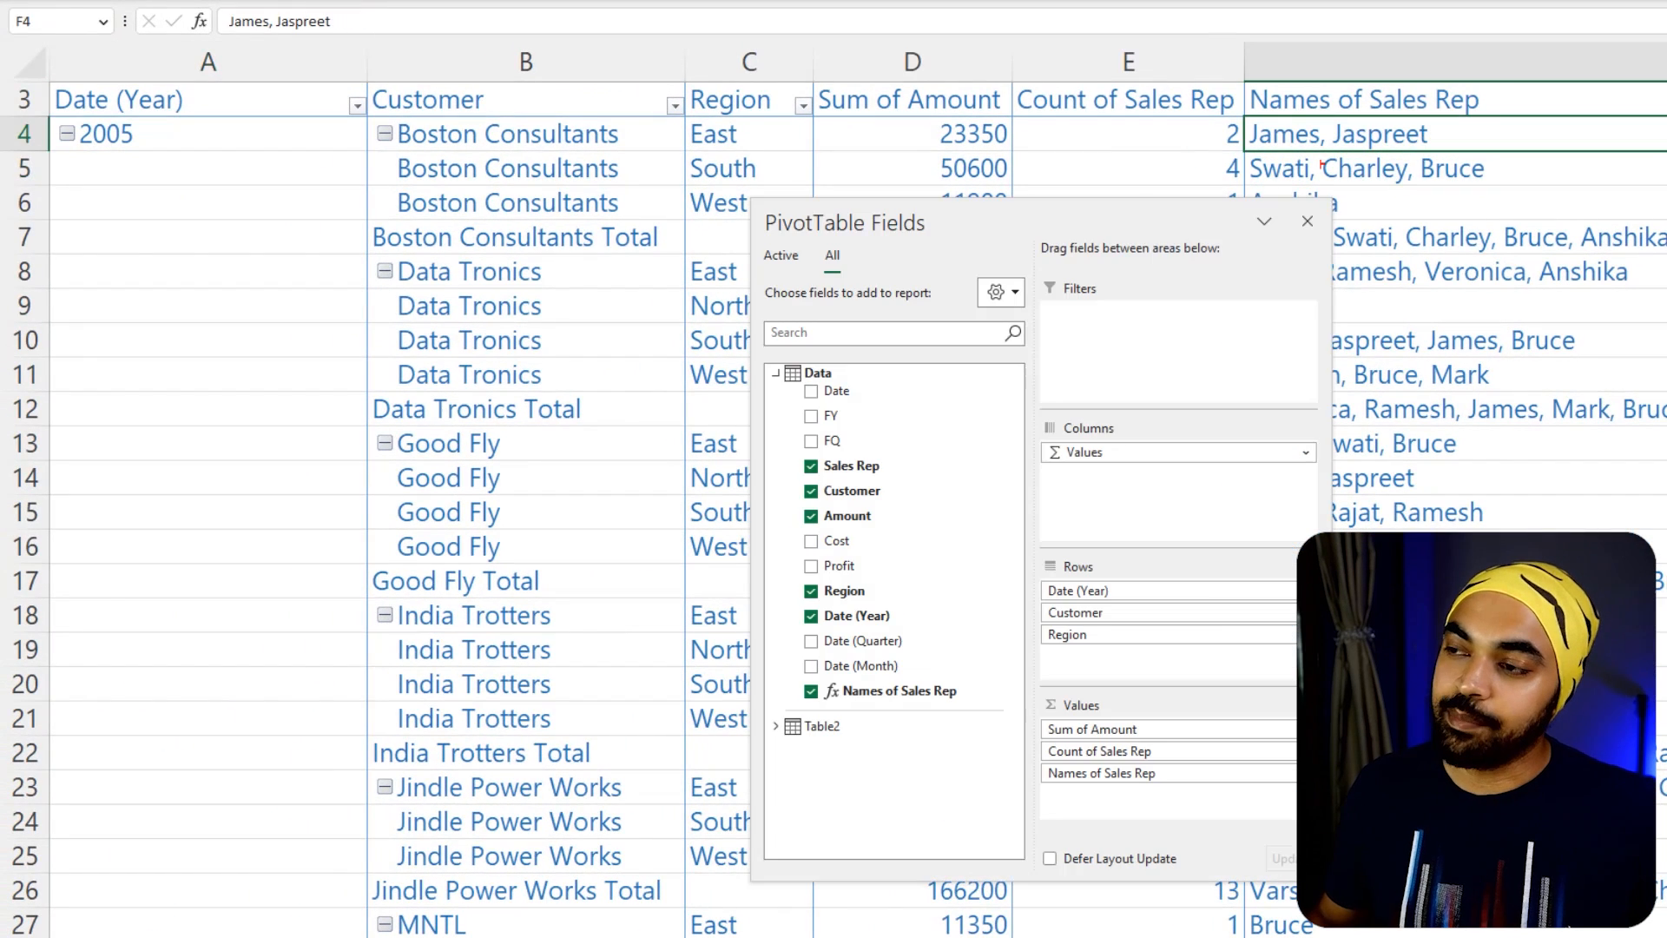
pyautogui.moveTo(1244, 107)
pyautogui.mouseDown()
pyautogui.moveTo(1467, 167)
pyautogui.moveTo(1495, 115)
pyautogui.mouseUp()
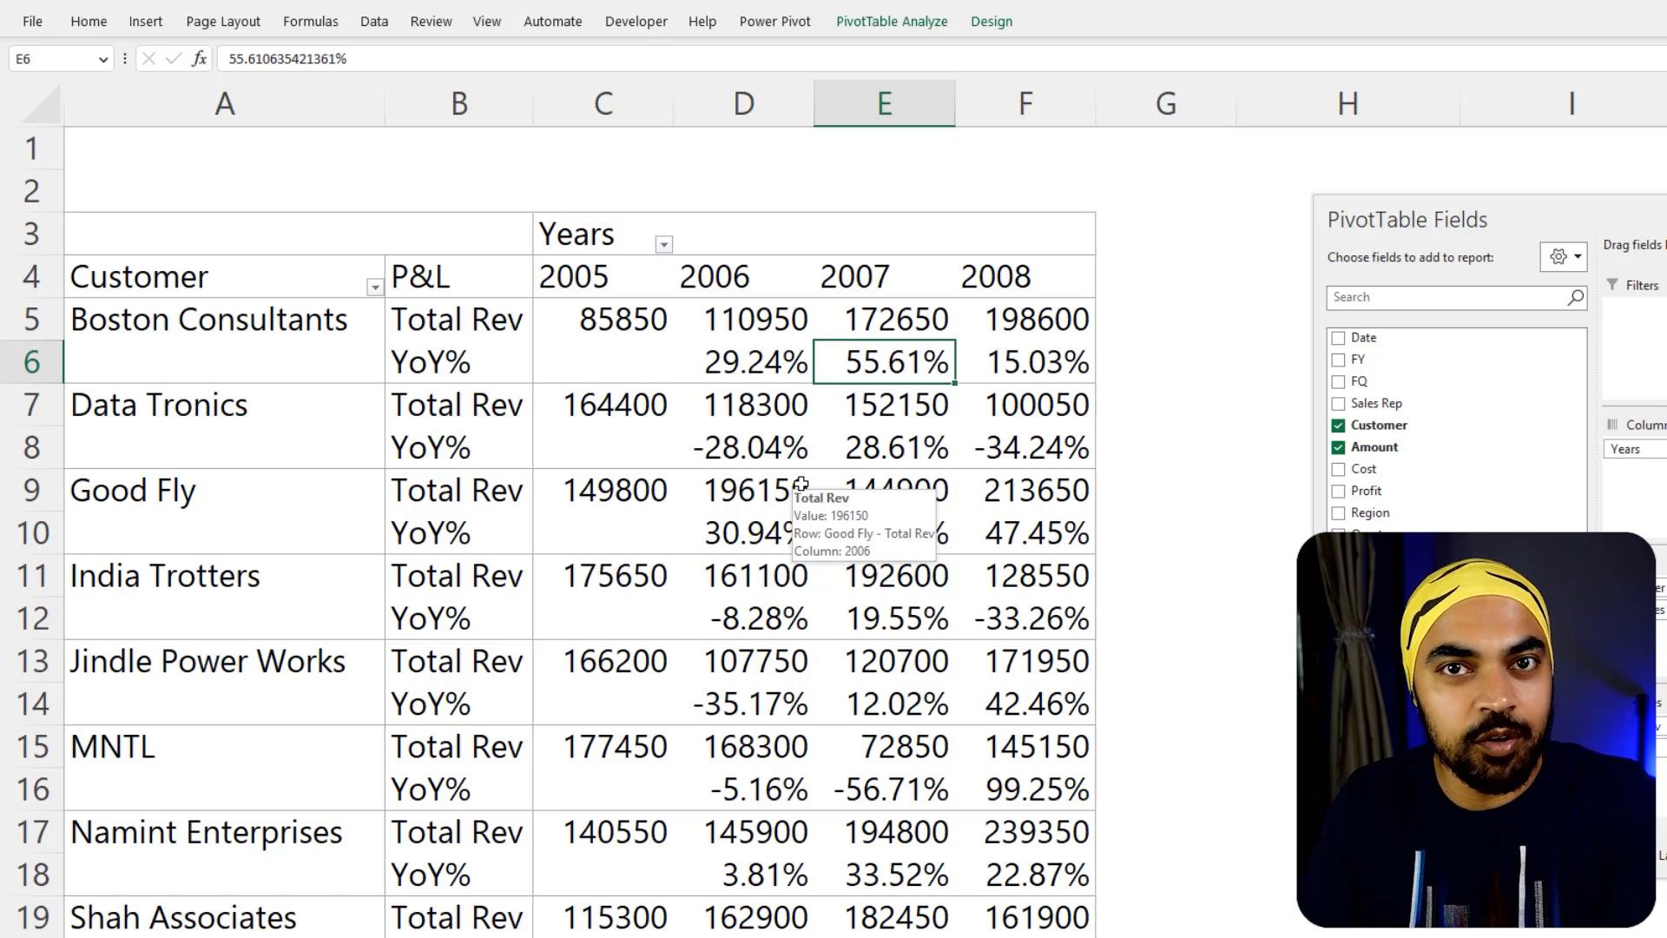
# Examine the table elements that a new custom PivotTable style can format, and leave without creating one
pyautogui.click(575, 318)
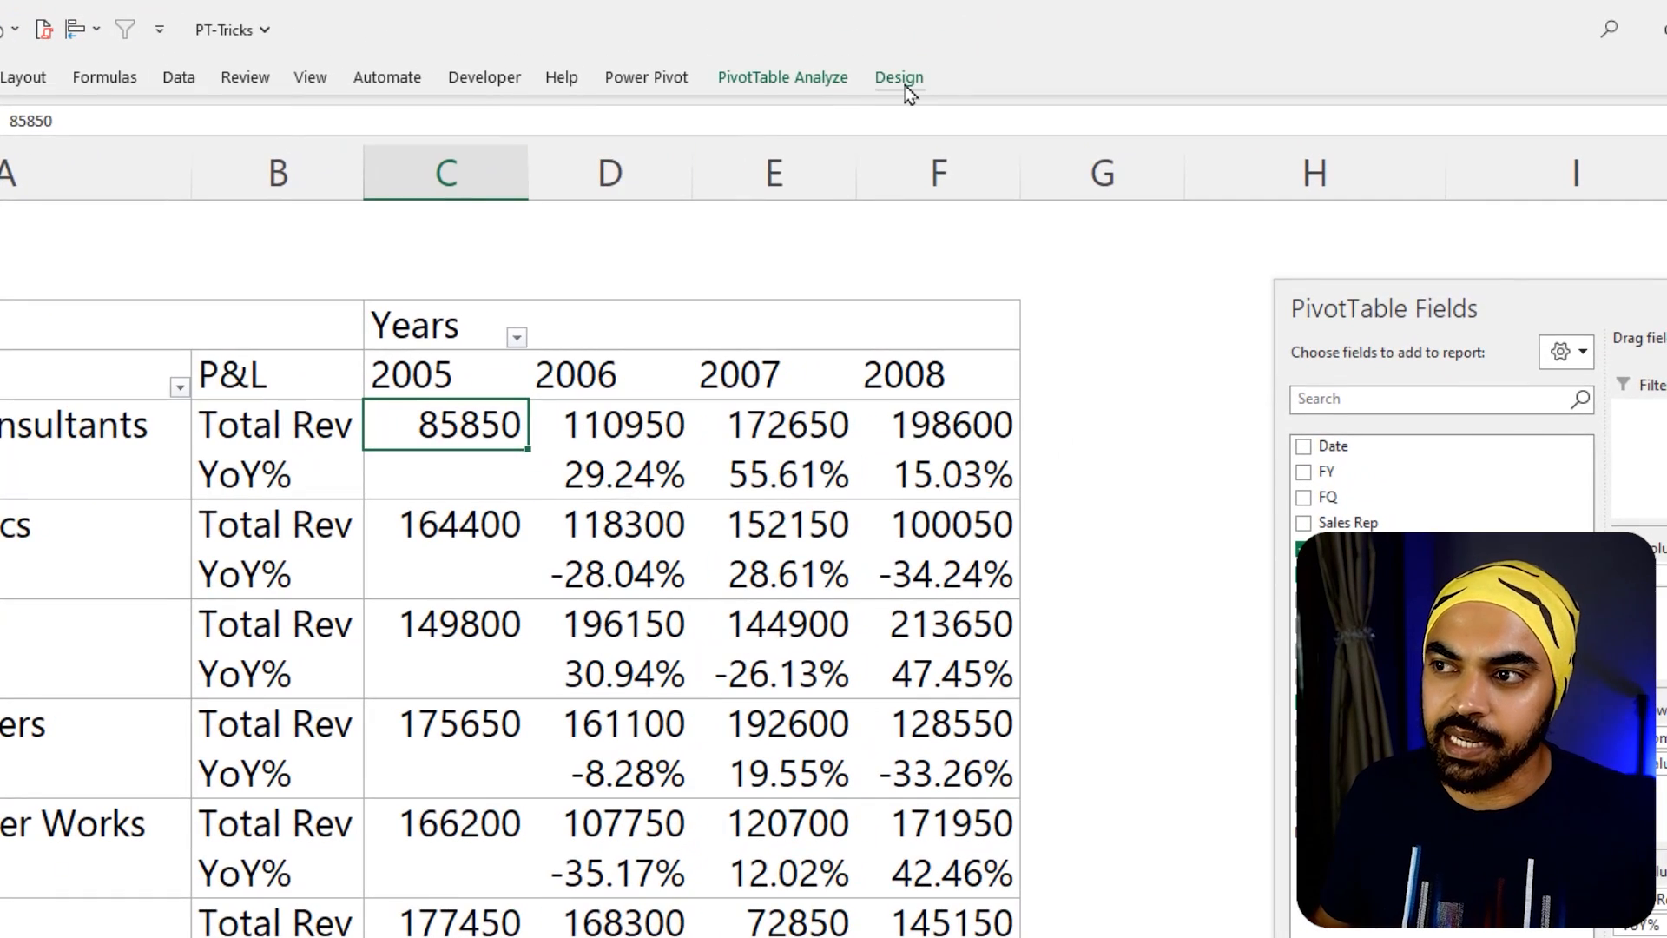
pyautogui.click(991, 21)
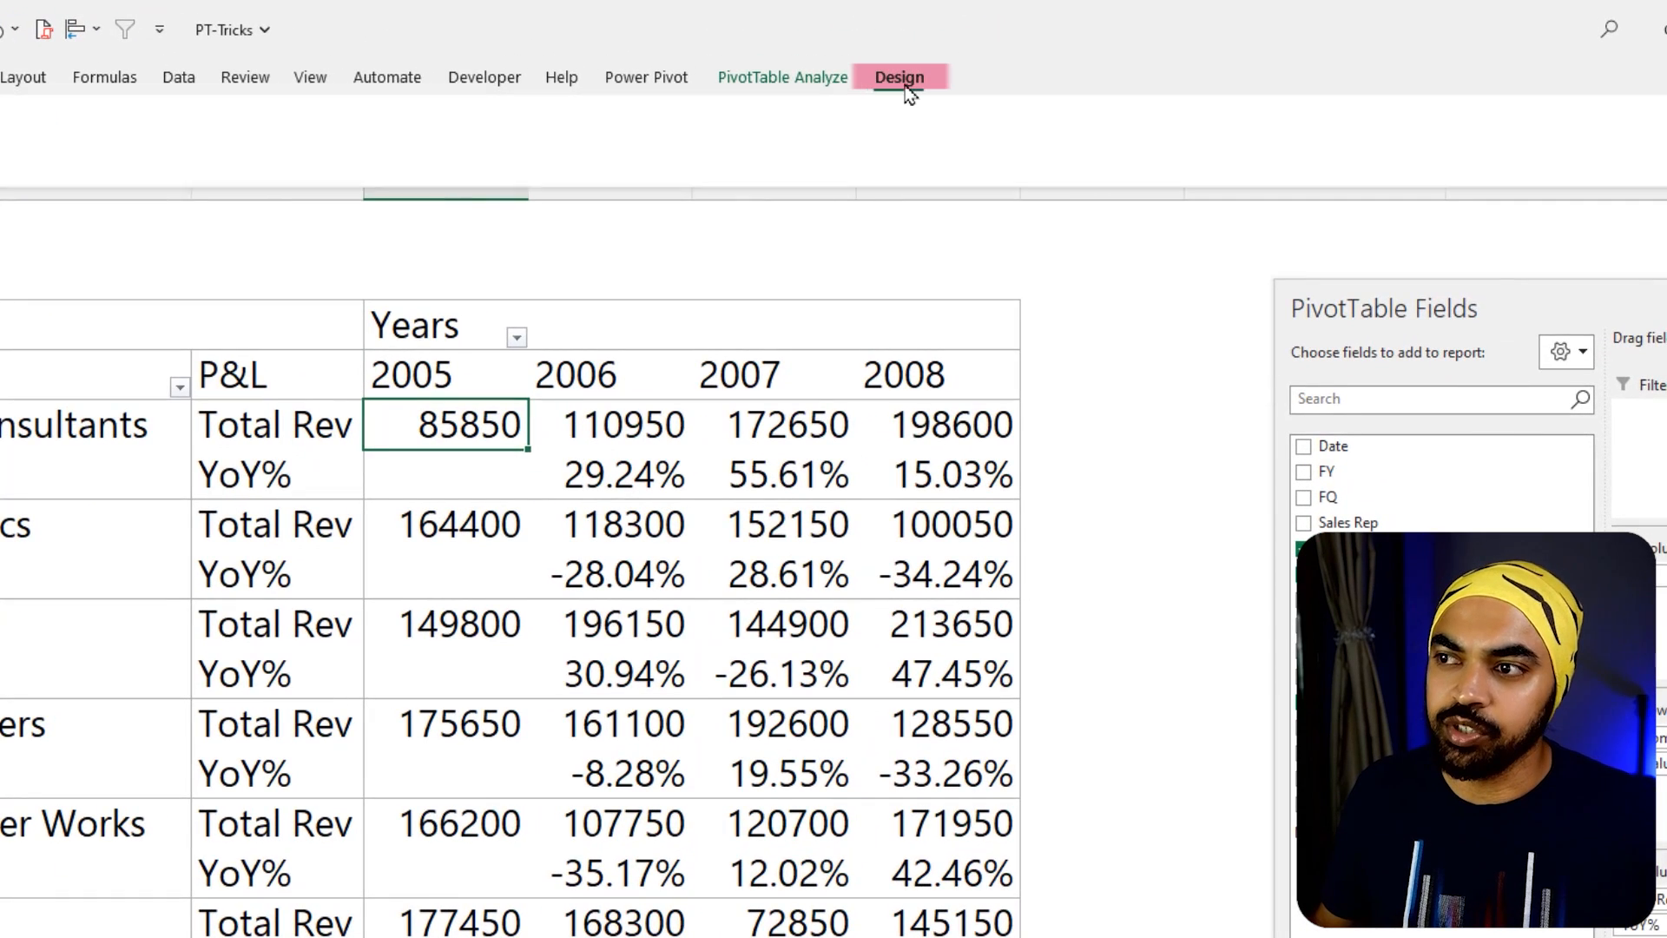
pyautogui.click(962, 200)
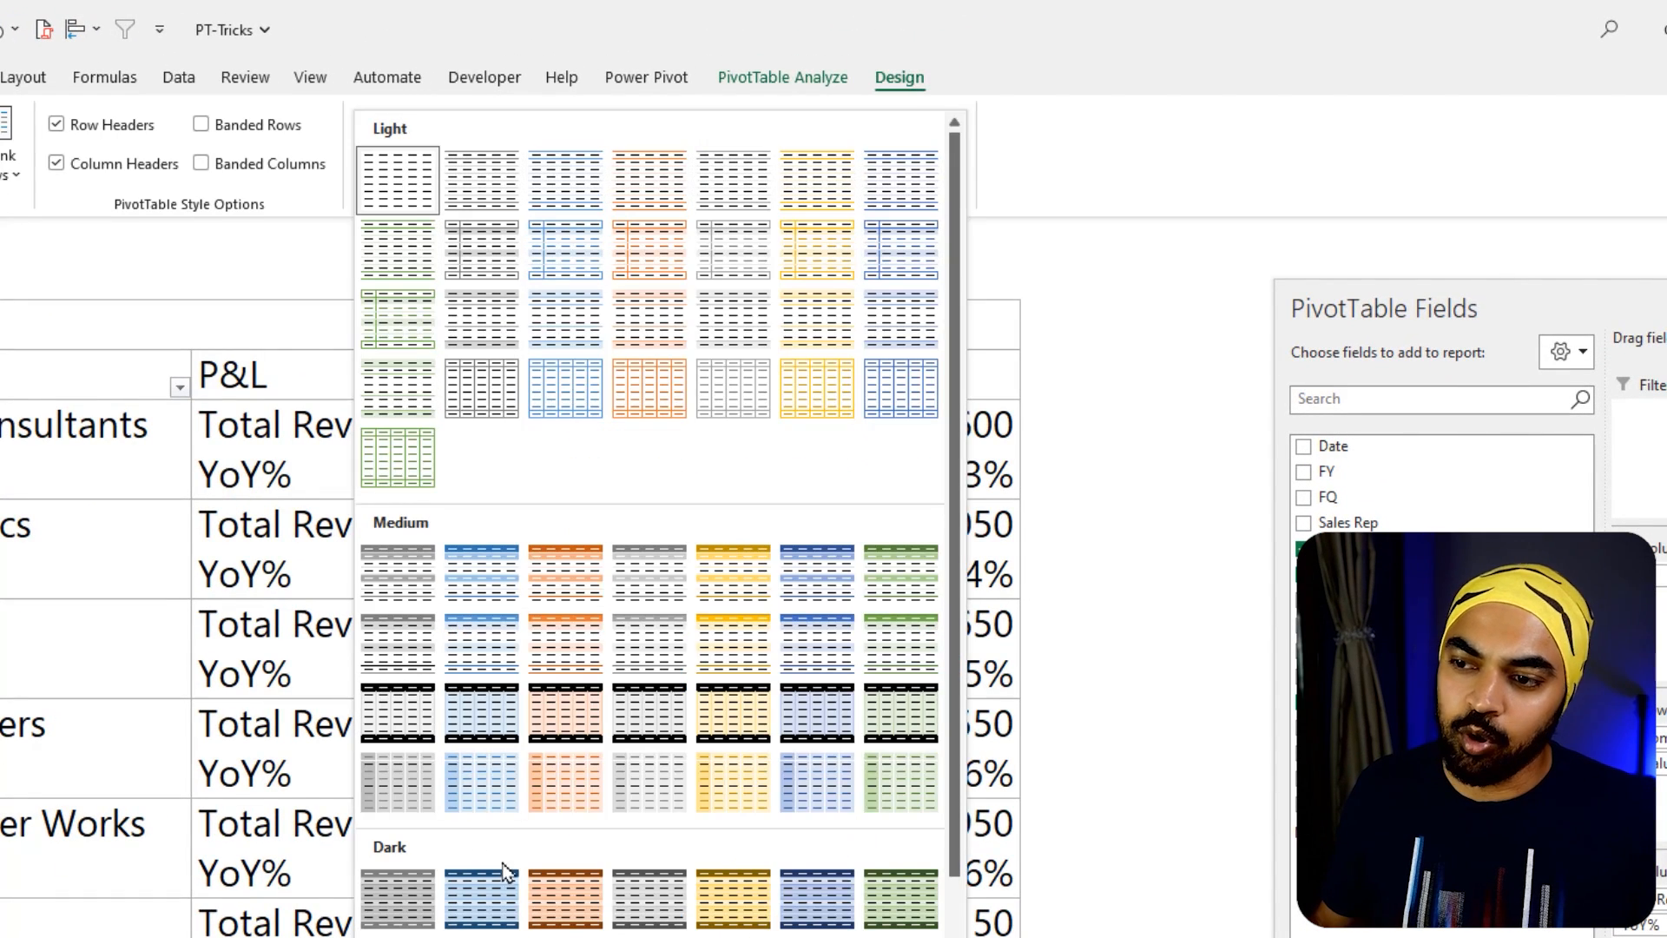
pyautogui.scroll(-2, 672, 716)
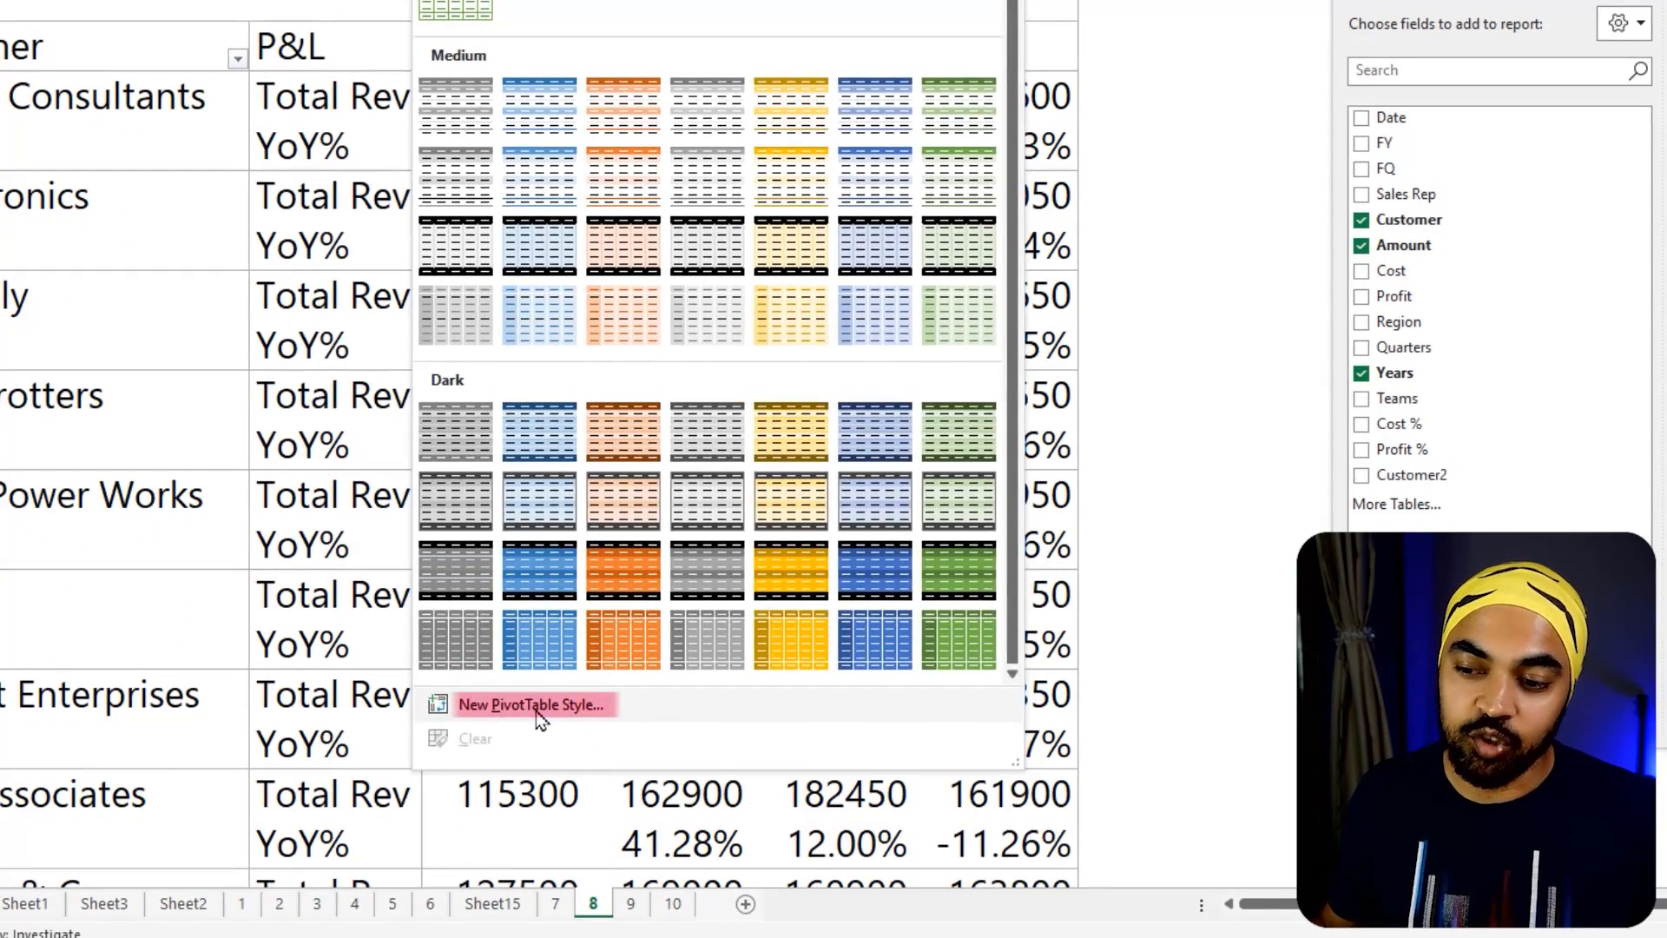
pyautogui.click(482, 937)
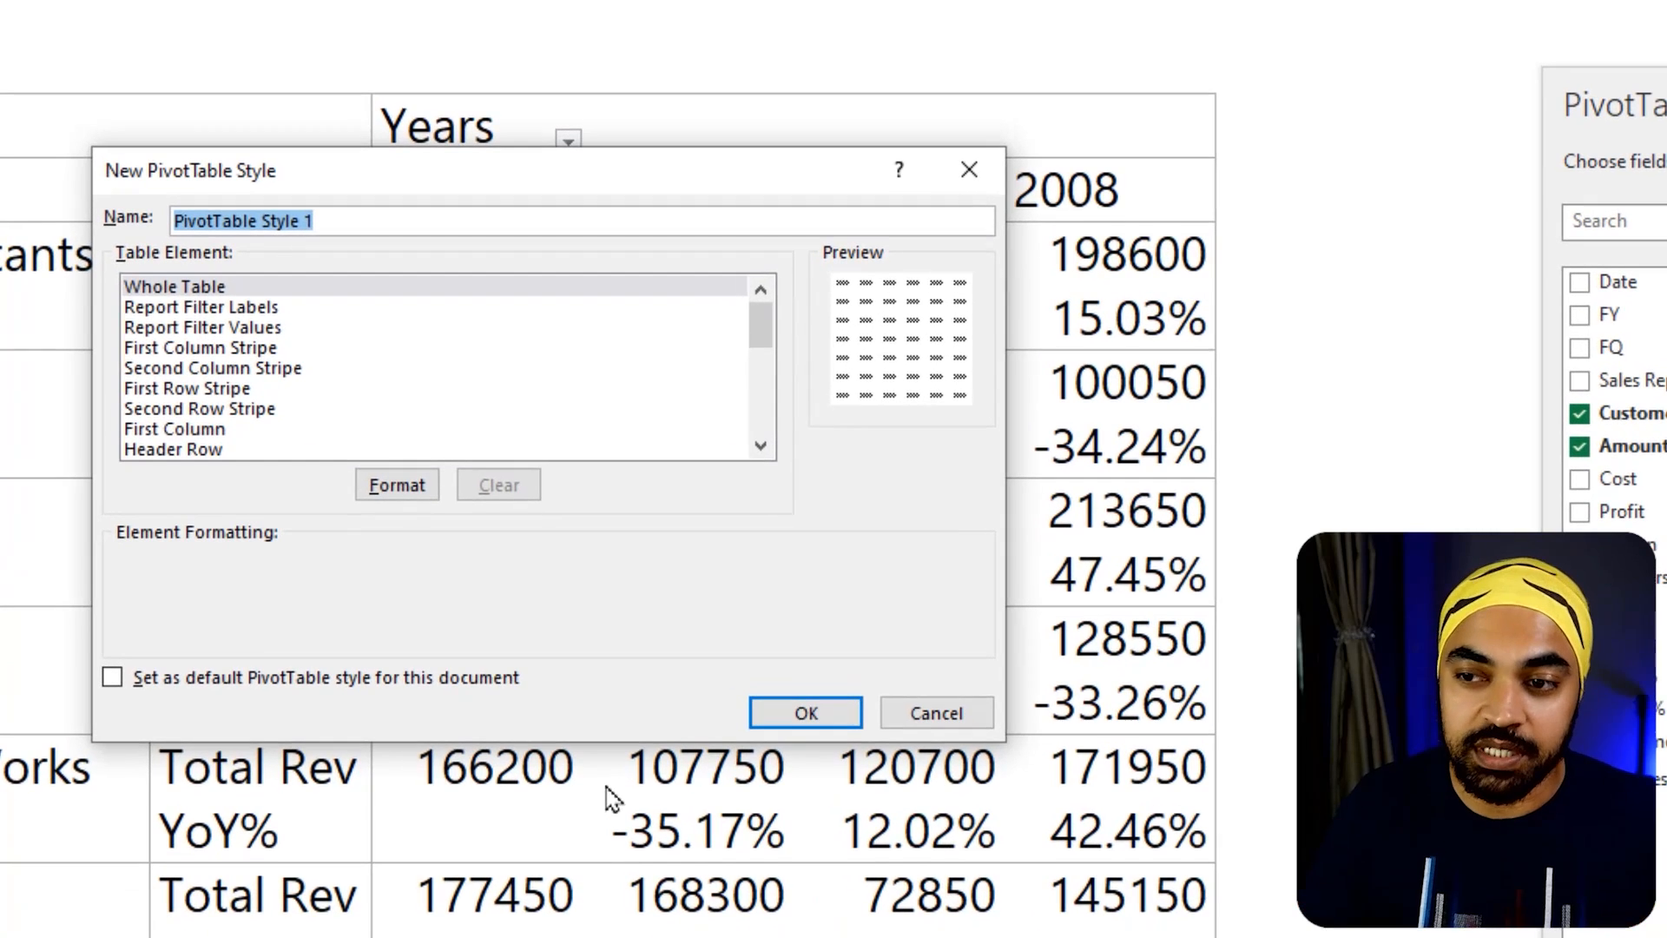
pyautogui.scroll(-5, 351, 383)
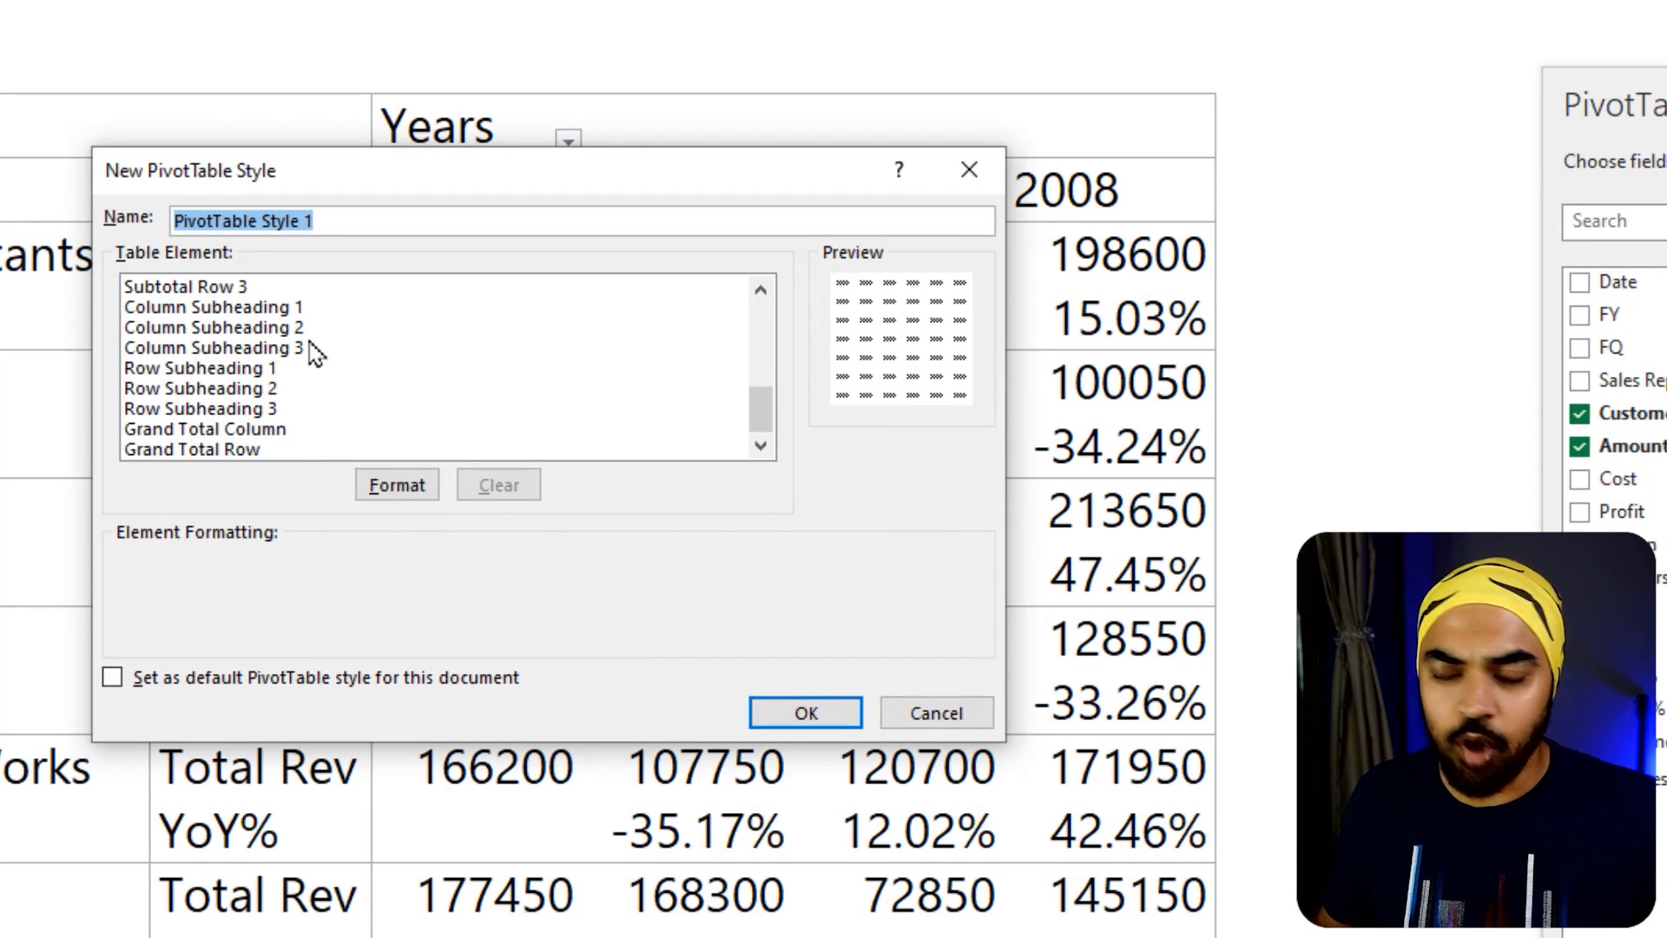
pyautogui.scroll(1, 314, 351)
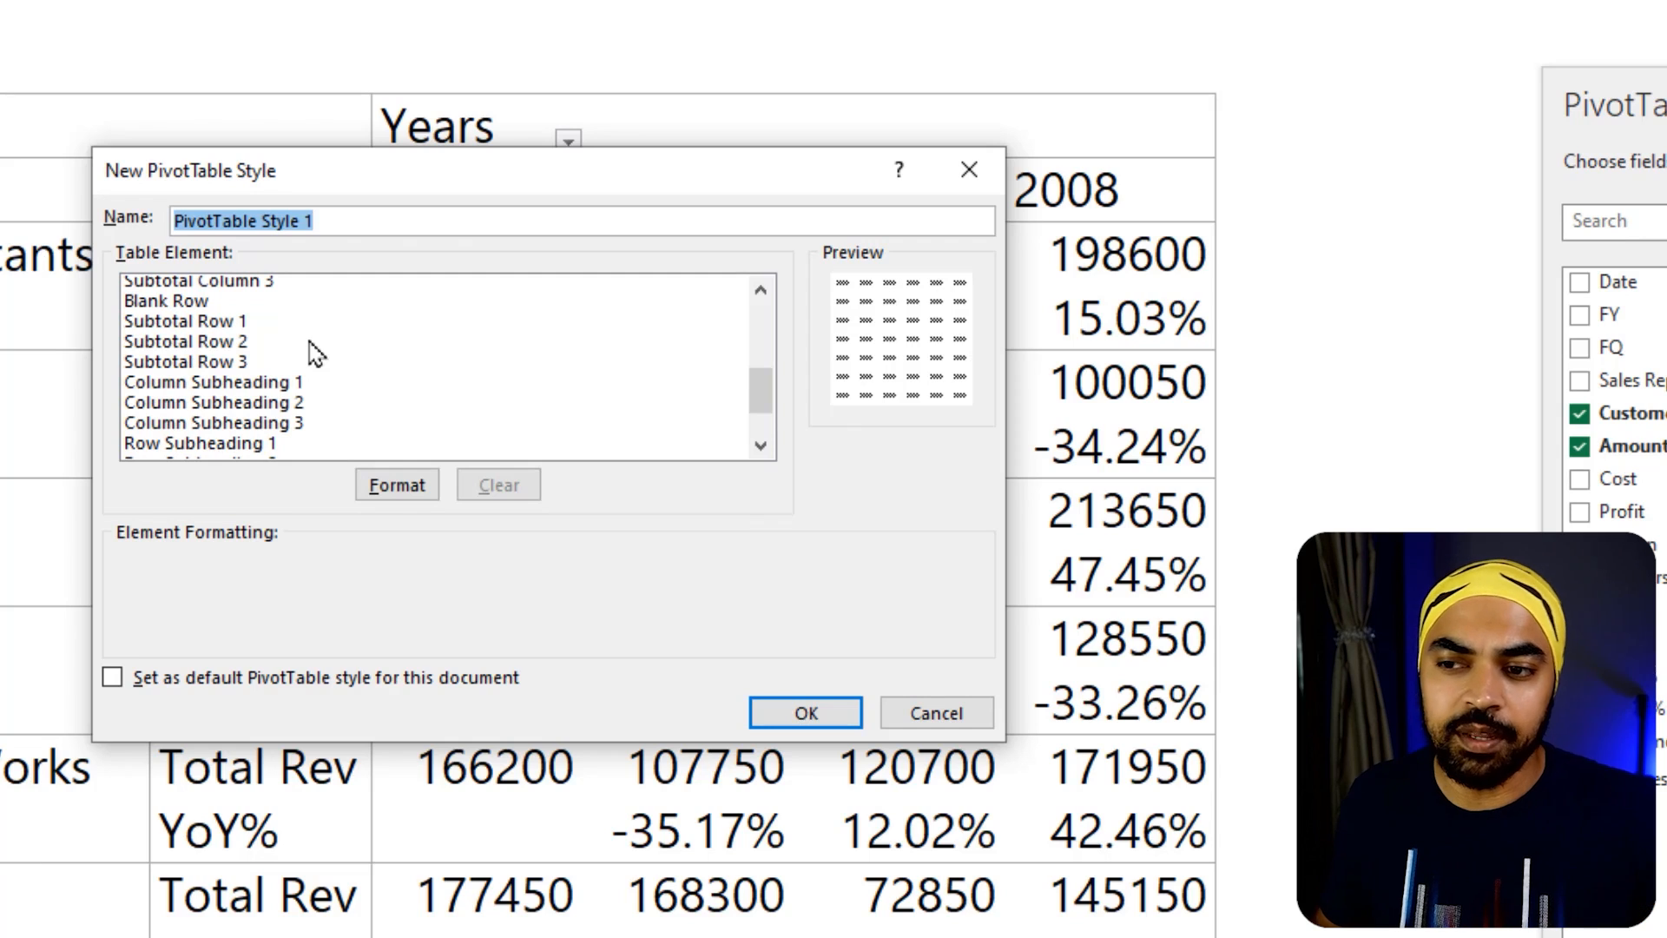
pyautogui.scroll(5, 314, 354)
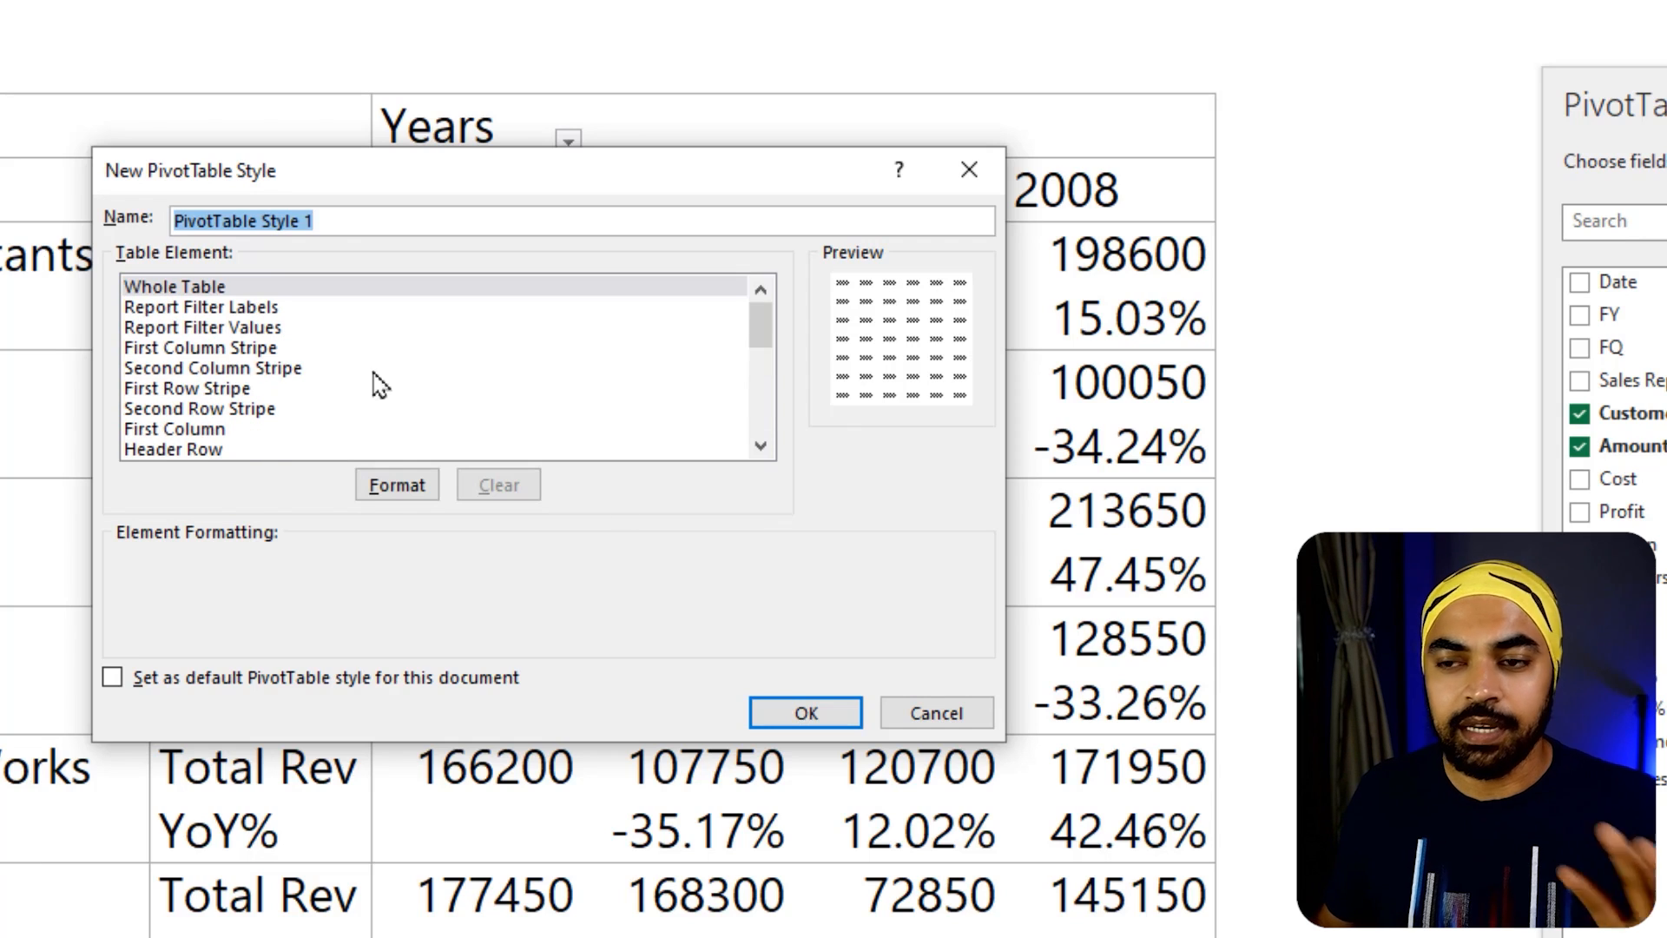
pyautogui.click(964, 716)
# Apply the light blue gridded style from the Light group to the customer PivotTable and make it the default PivotTable style
pyautogui.click(1013, 67)
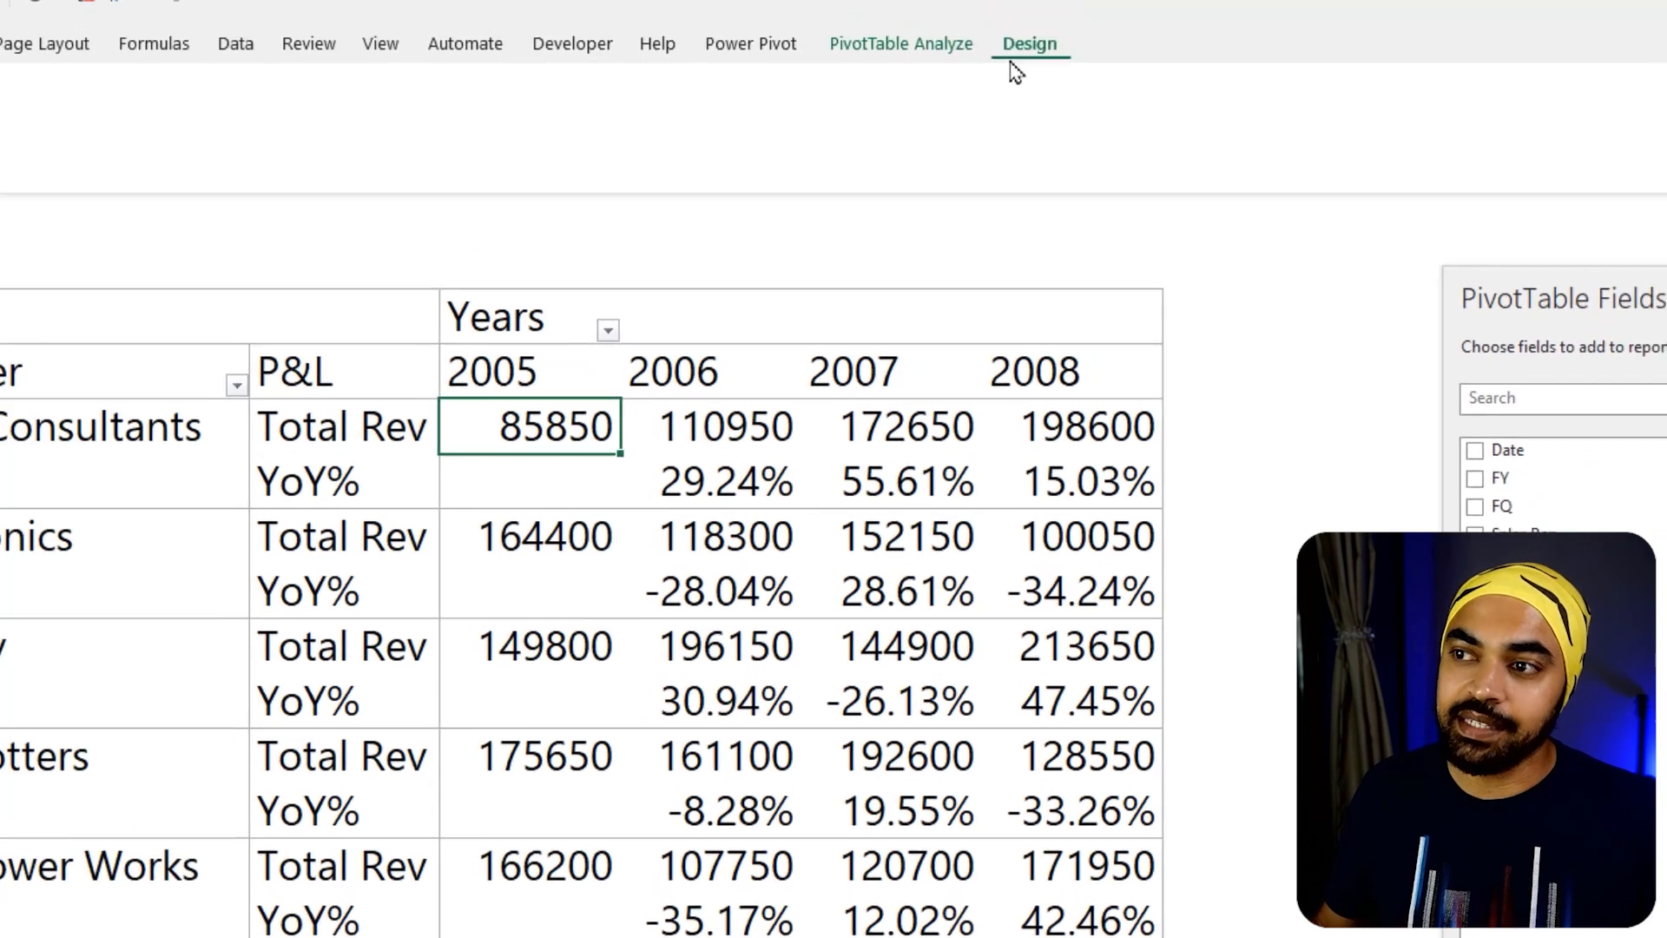
pyautogui.click(1076, 190)
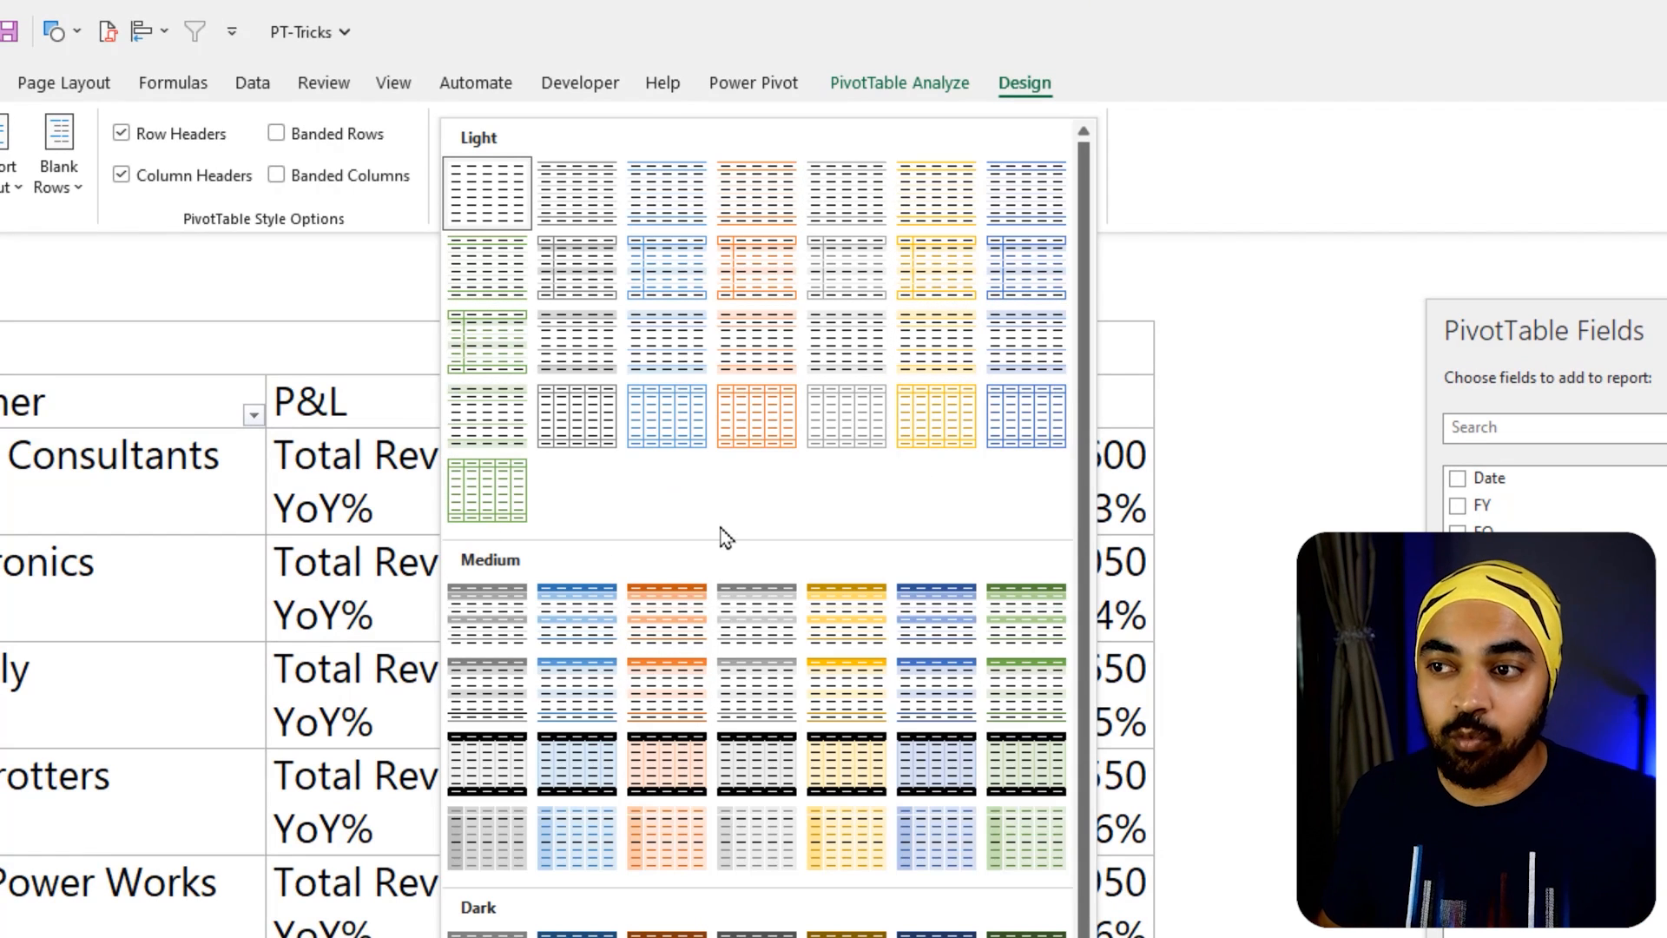
pyautogui.click(685, 430)
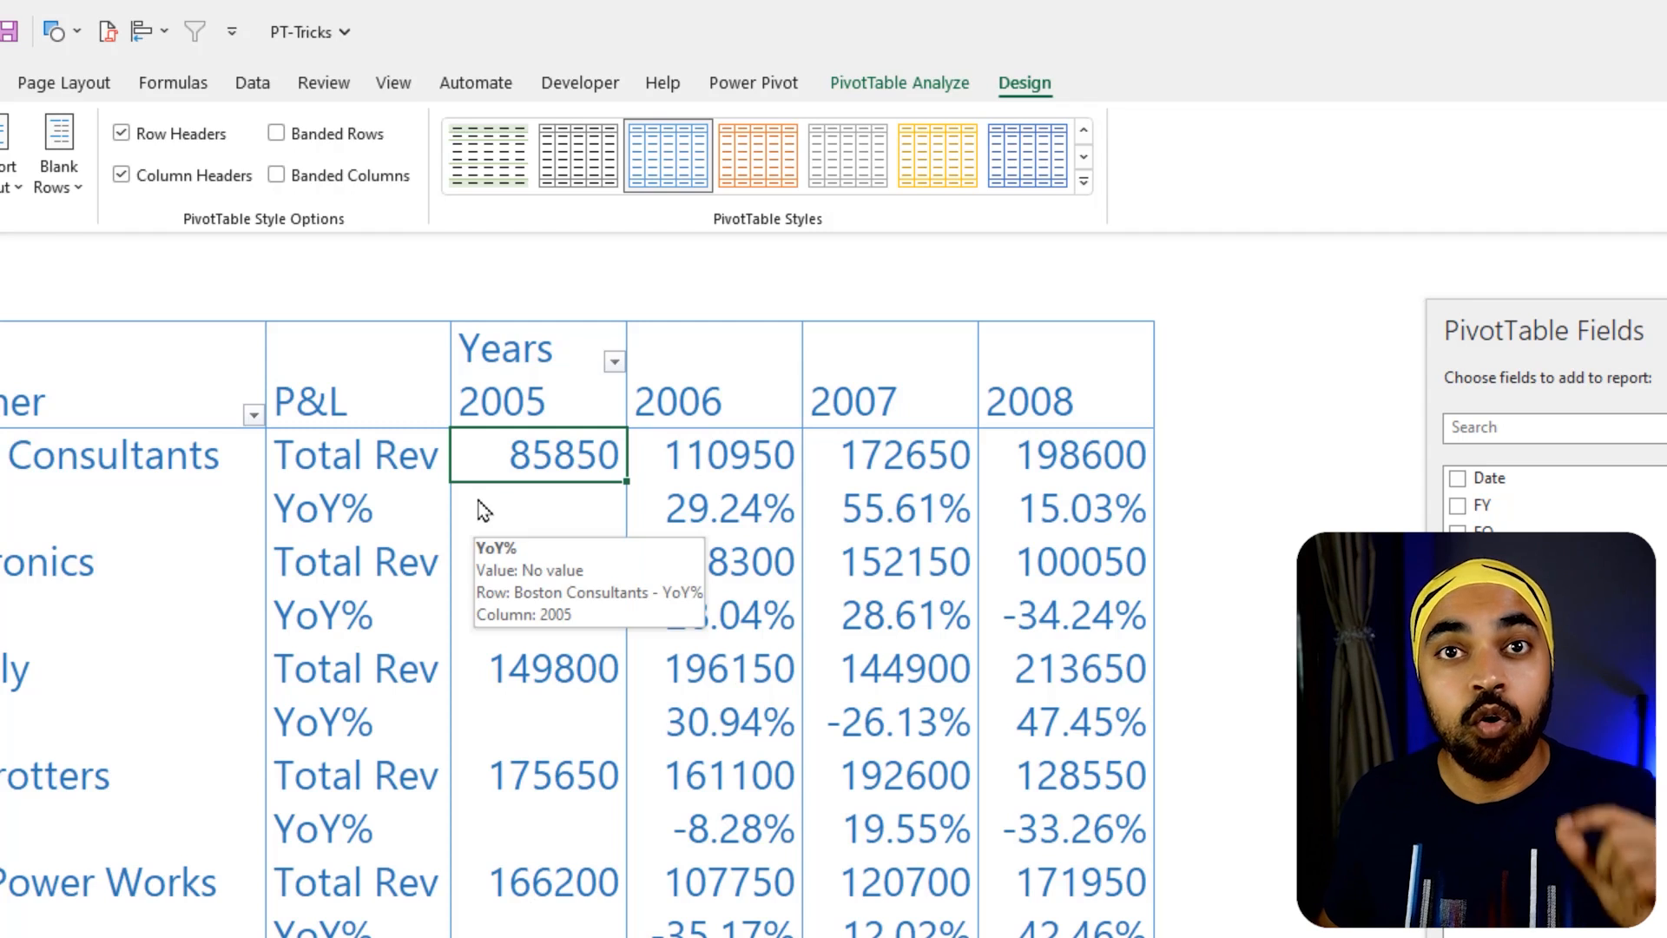
pyautogui.rightClick(665, 163)
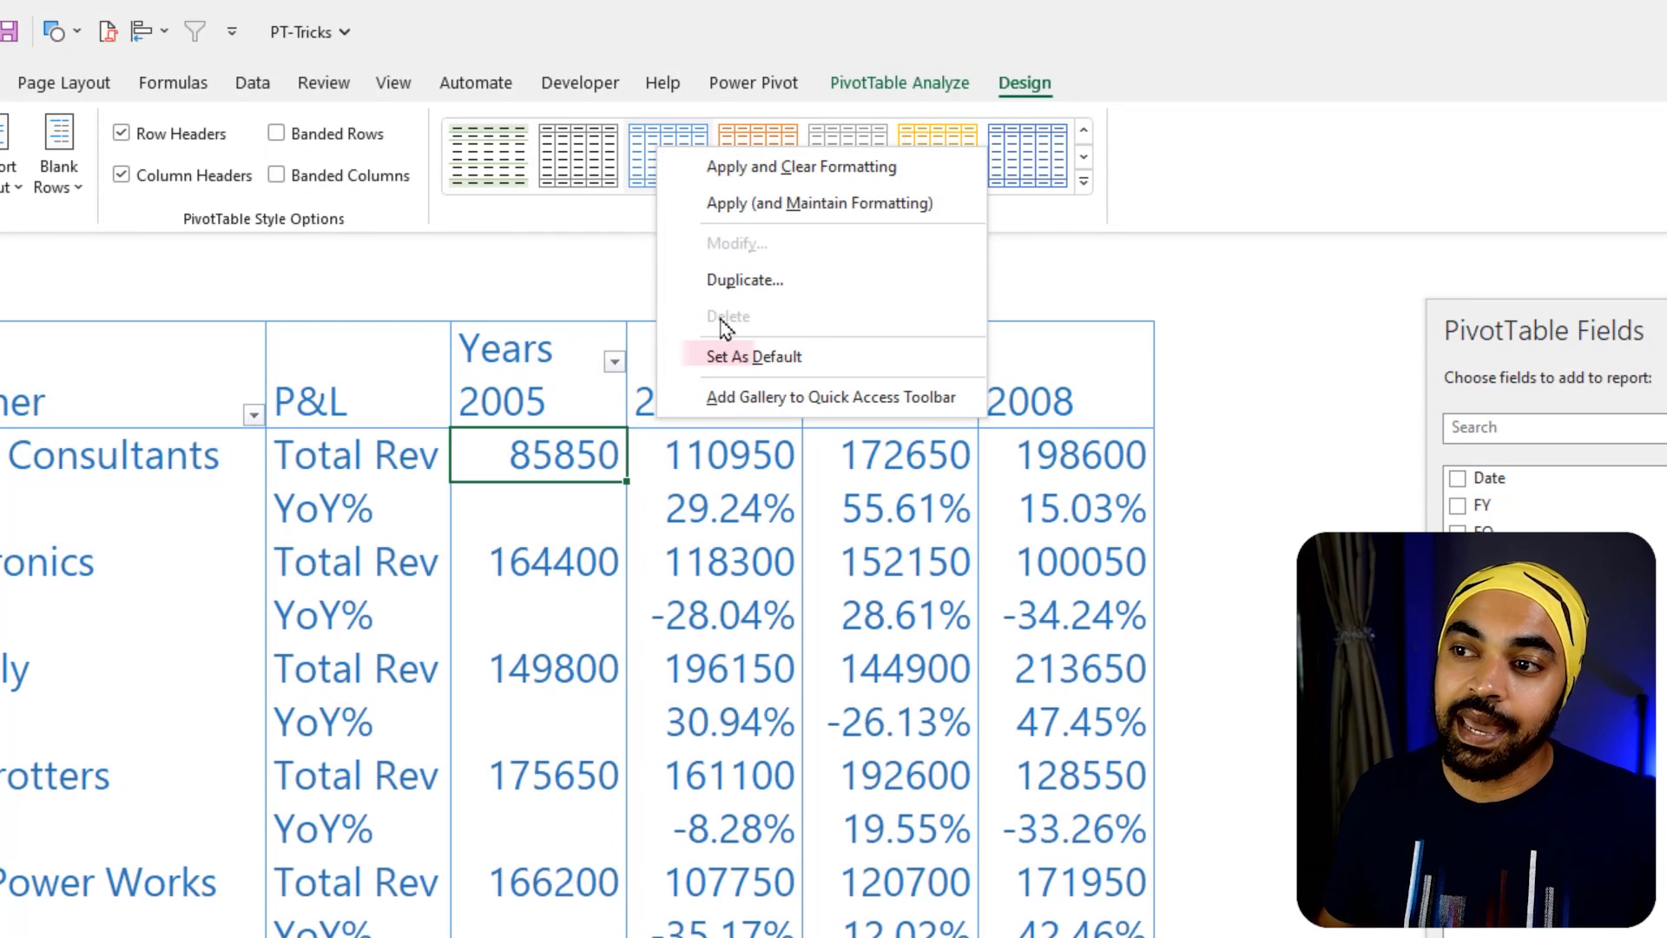
pyautogui.click(774, 371)
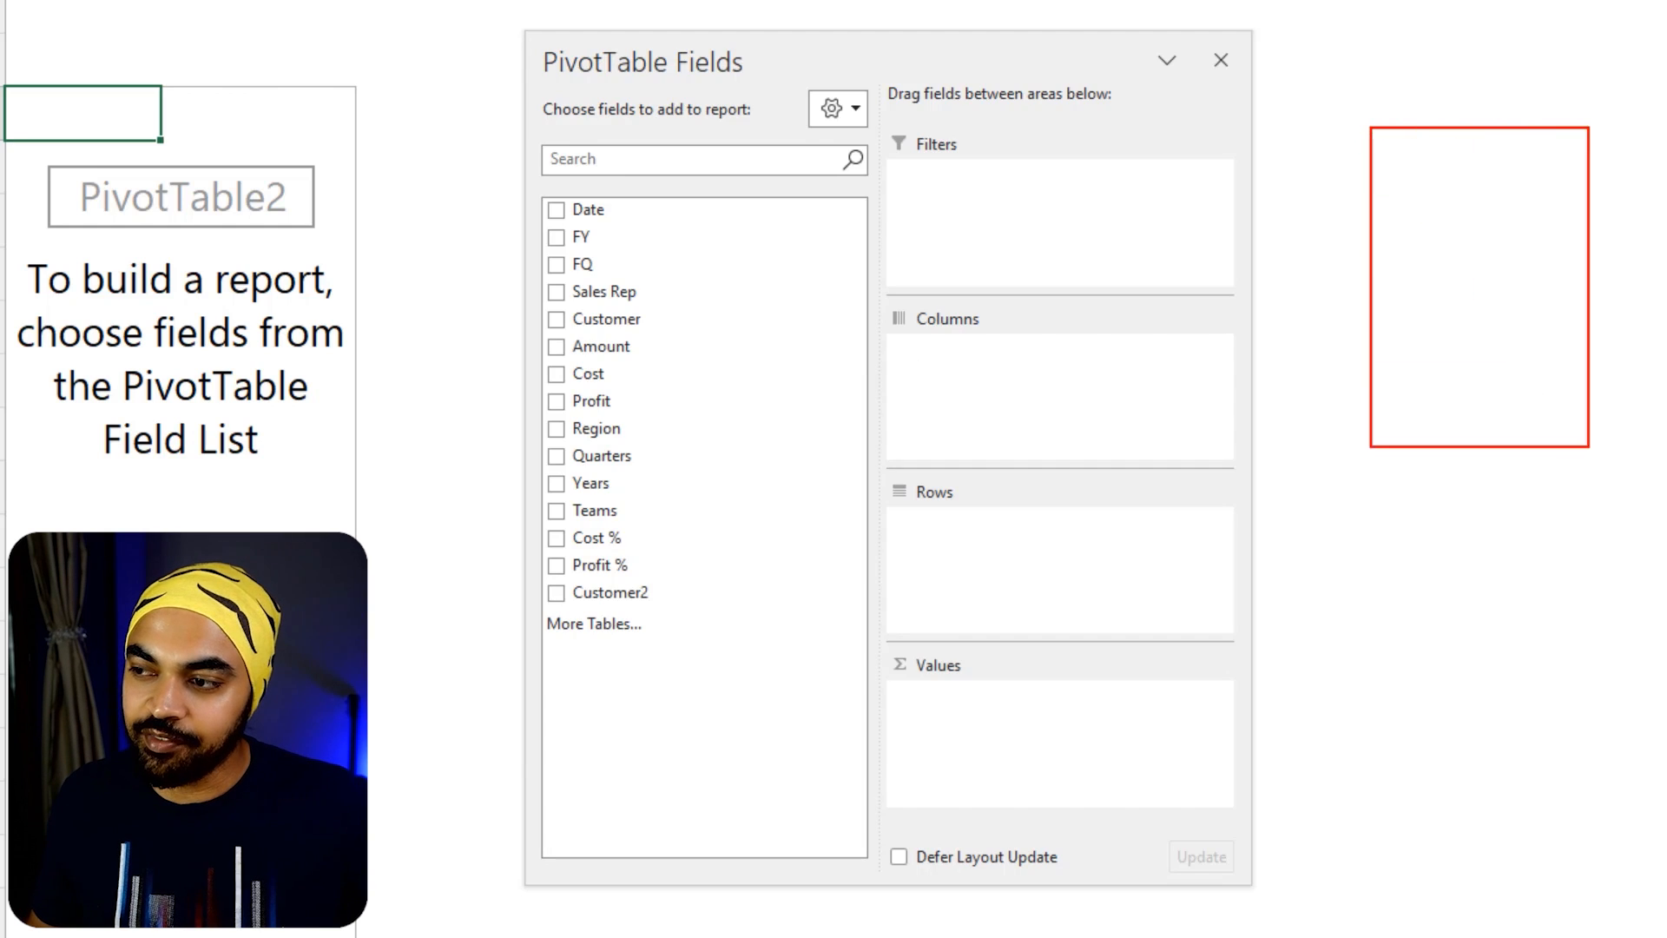
pyautogui.moveTo(1381, 477); pyautogui.dragTo(1633, 630)
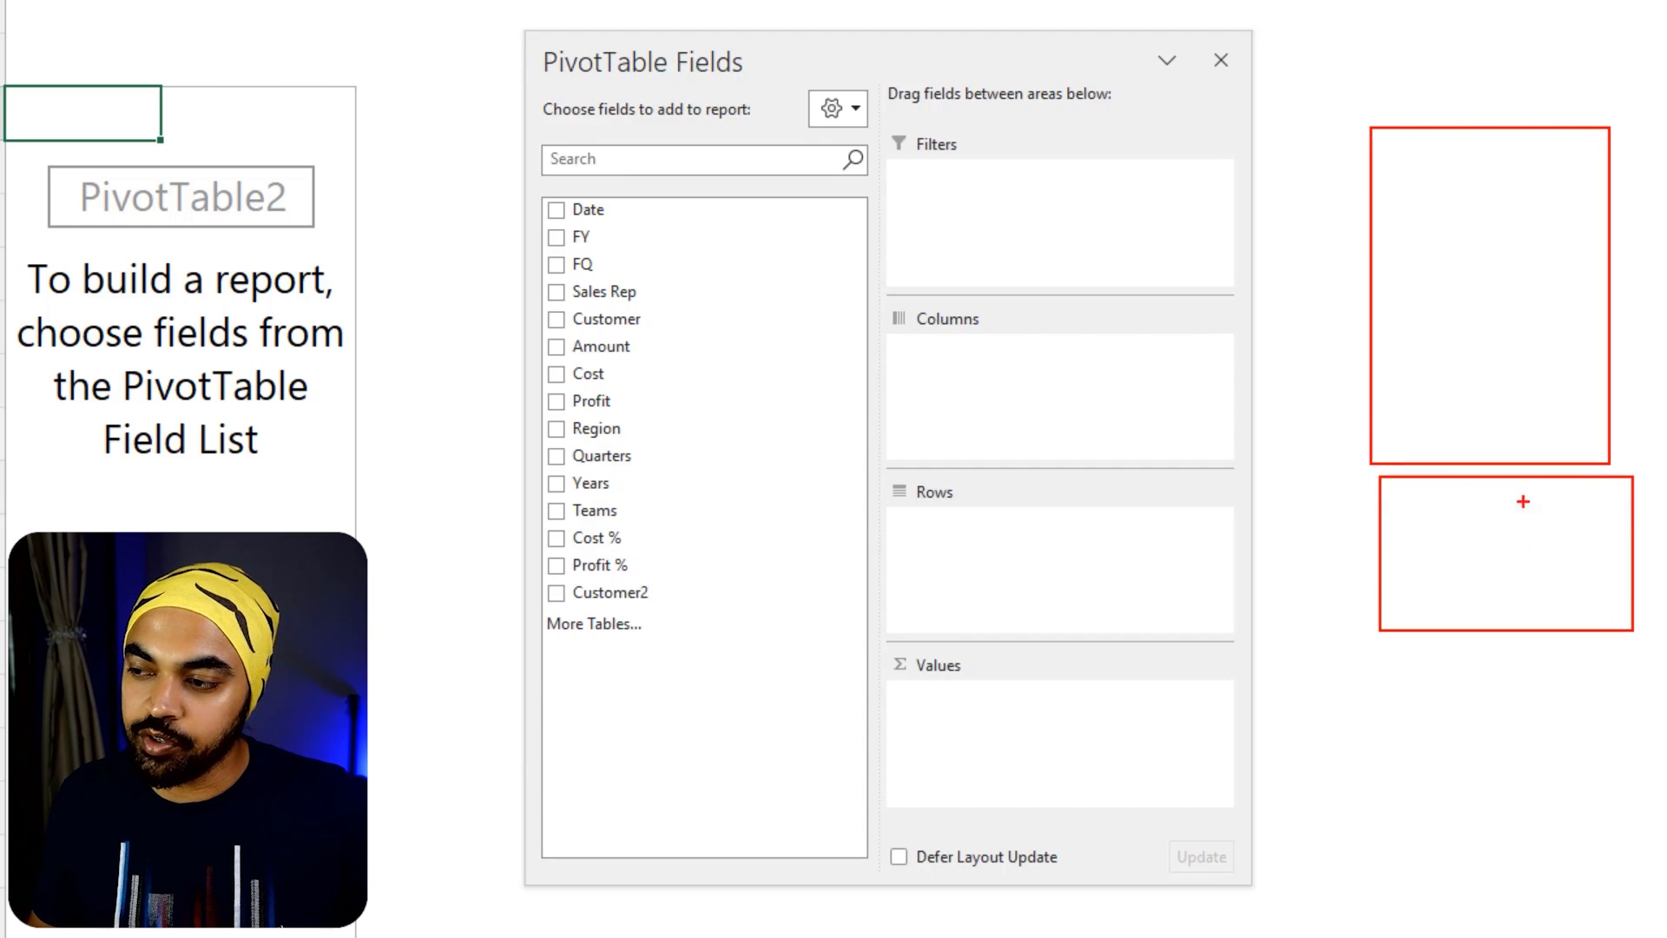
pyautogui.moveTo(1517, 602); pyautogui.dragTo(1519, 607)
pyautogui.moveTo(1386, 544); pyautogui.dragTo(1597, 544)
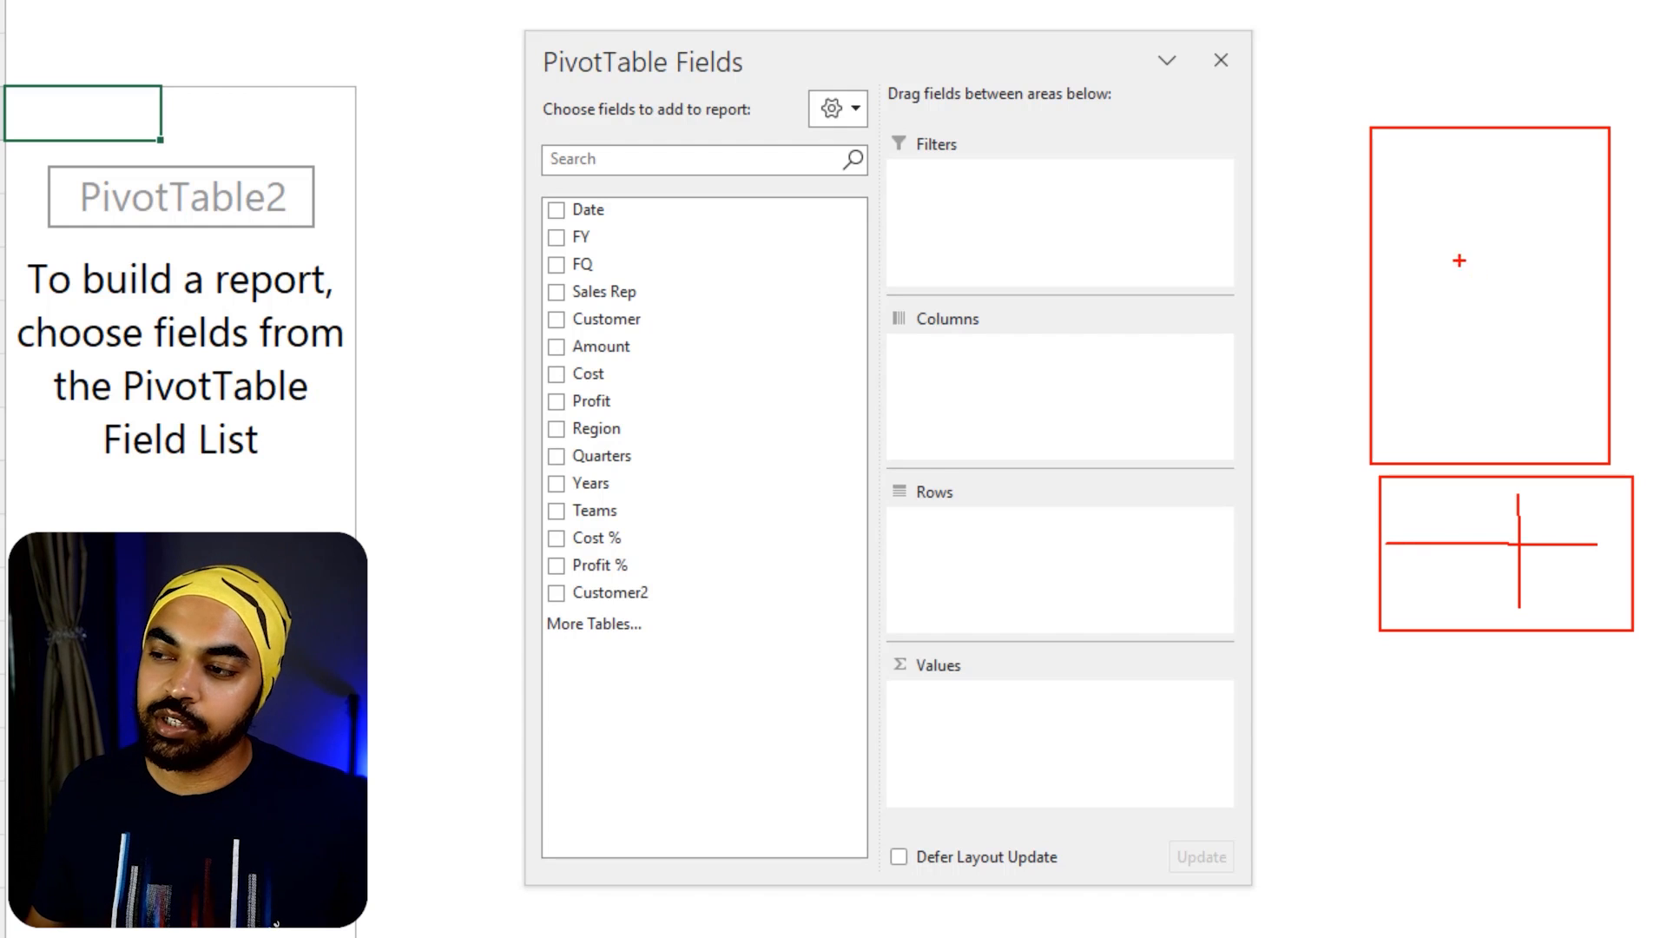
pyautogui.moveTo(1450, 257); pyautogui.dragTo(1460, 245)
pyautogui.moveTo(1499, 310); pyautogui.dragTo(1531, 504)
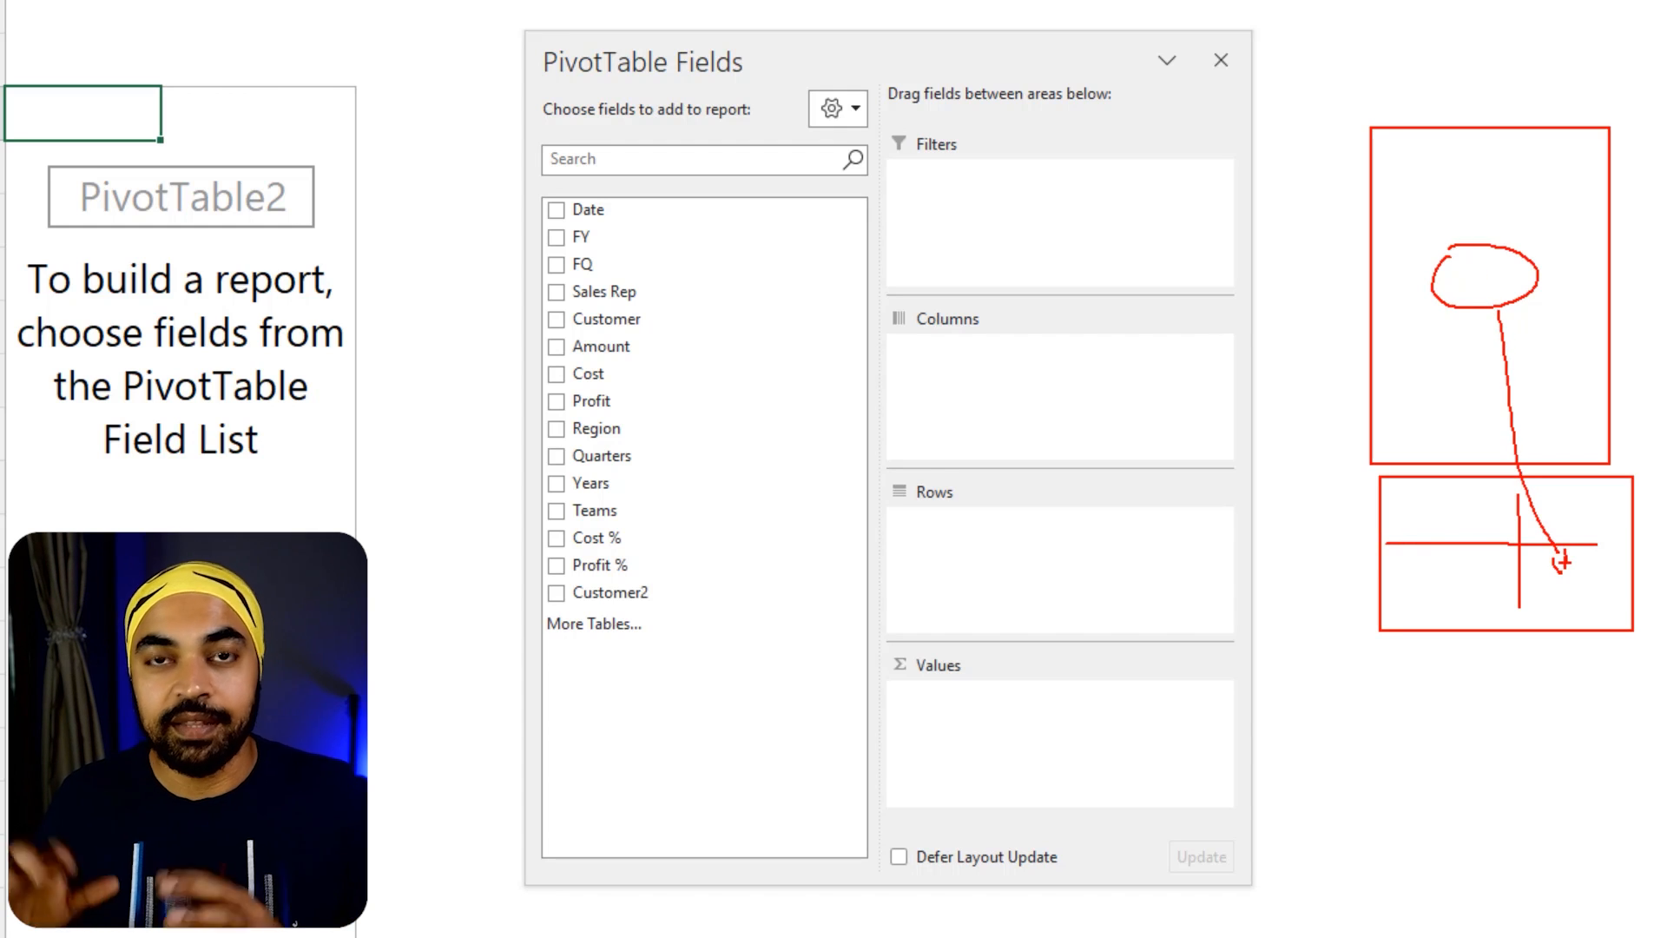
pyautogui.press('Escape')
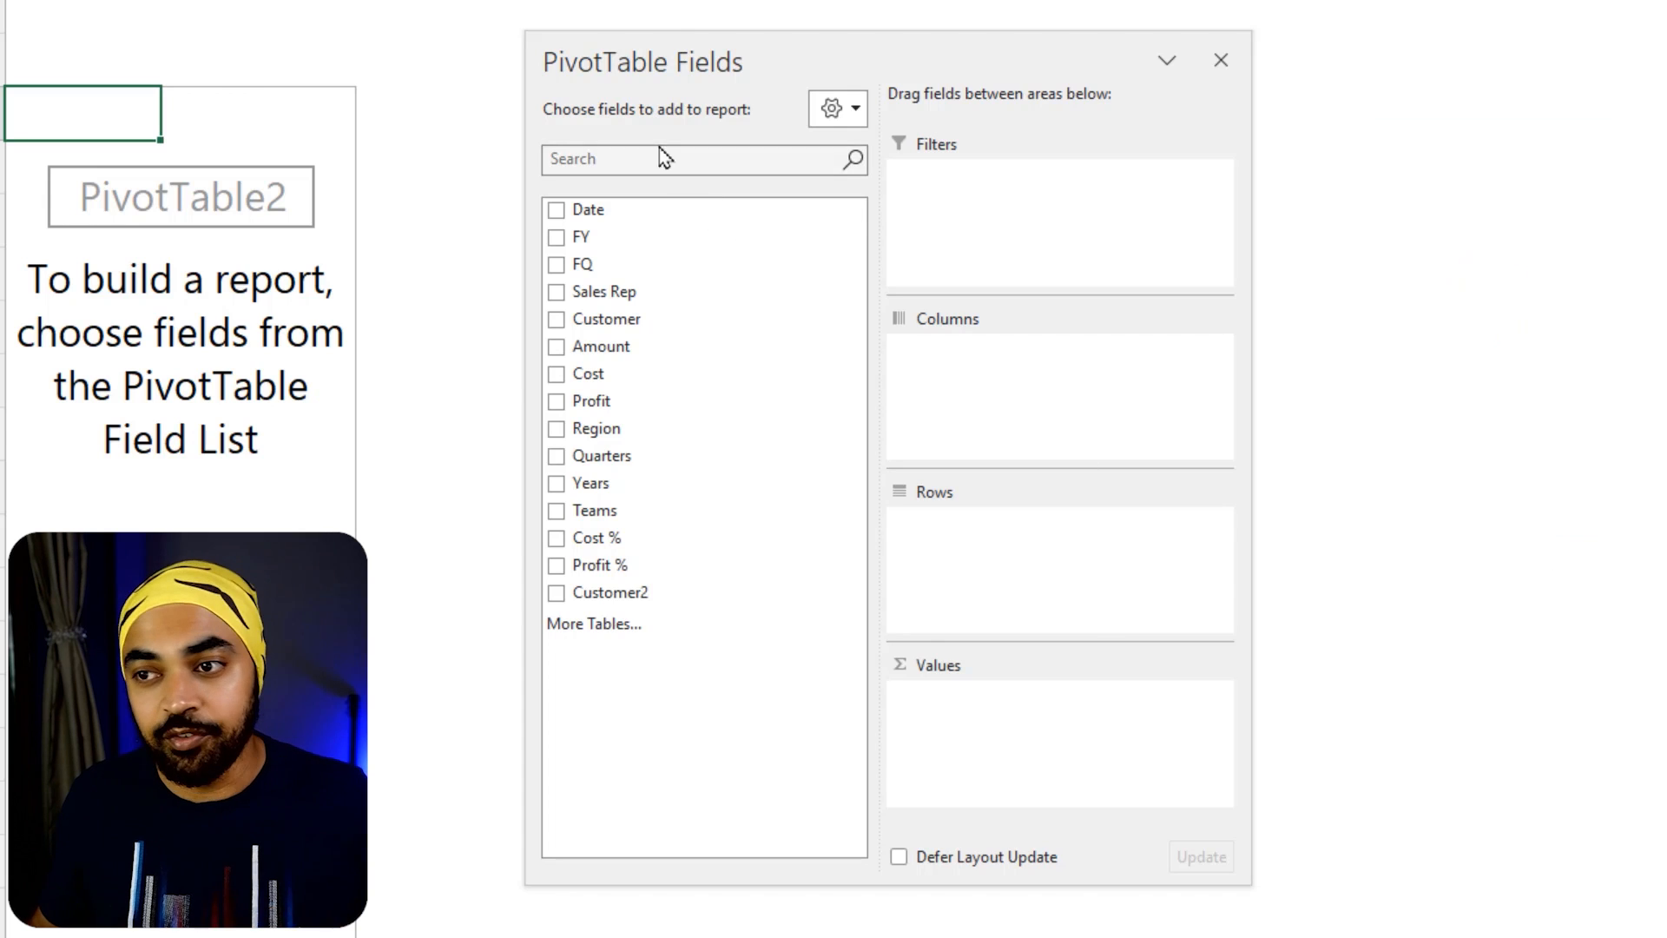
# Move the field list closer to the empty PivotTable and choose the Fields Section and Areas Section Side-By-Side layout
pyautogui.moveTo(675, 49)
pyautogui.mouseDown()
pyautogui.moveTo(672, 76)
pyautogui.moveTo(553, 69)
pyautogui.moveTo(560, 87)
pyautogui.mouseUp()
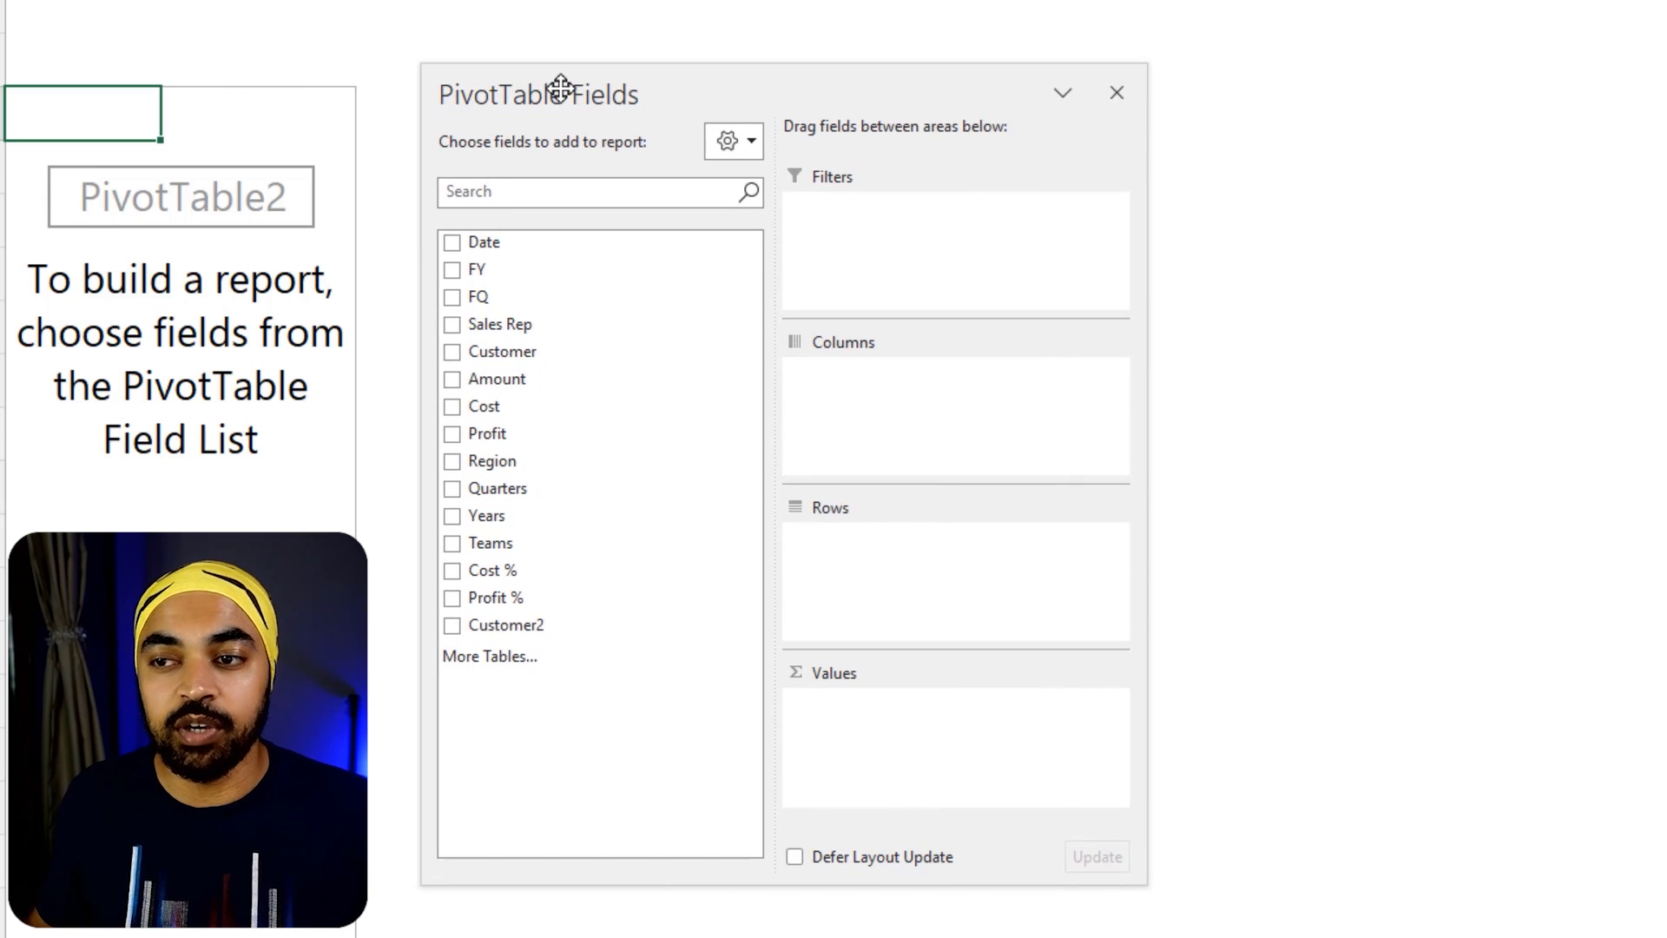
pyautogui.click(755, 146)
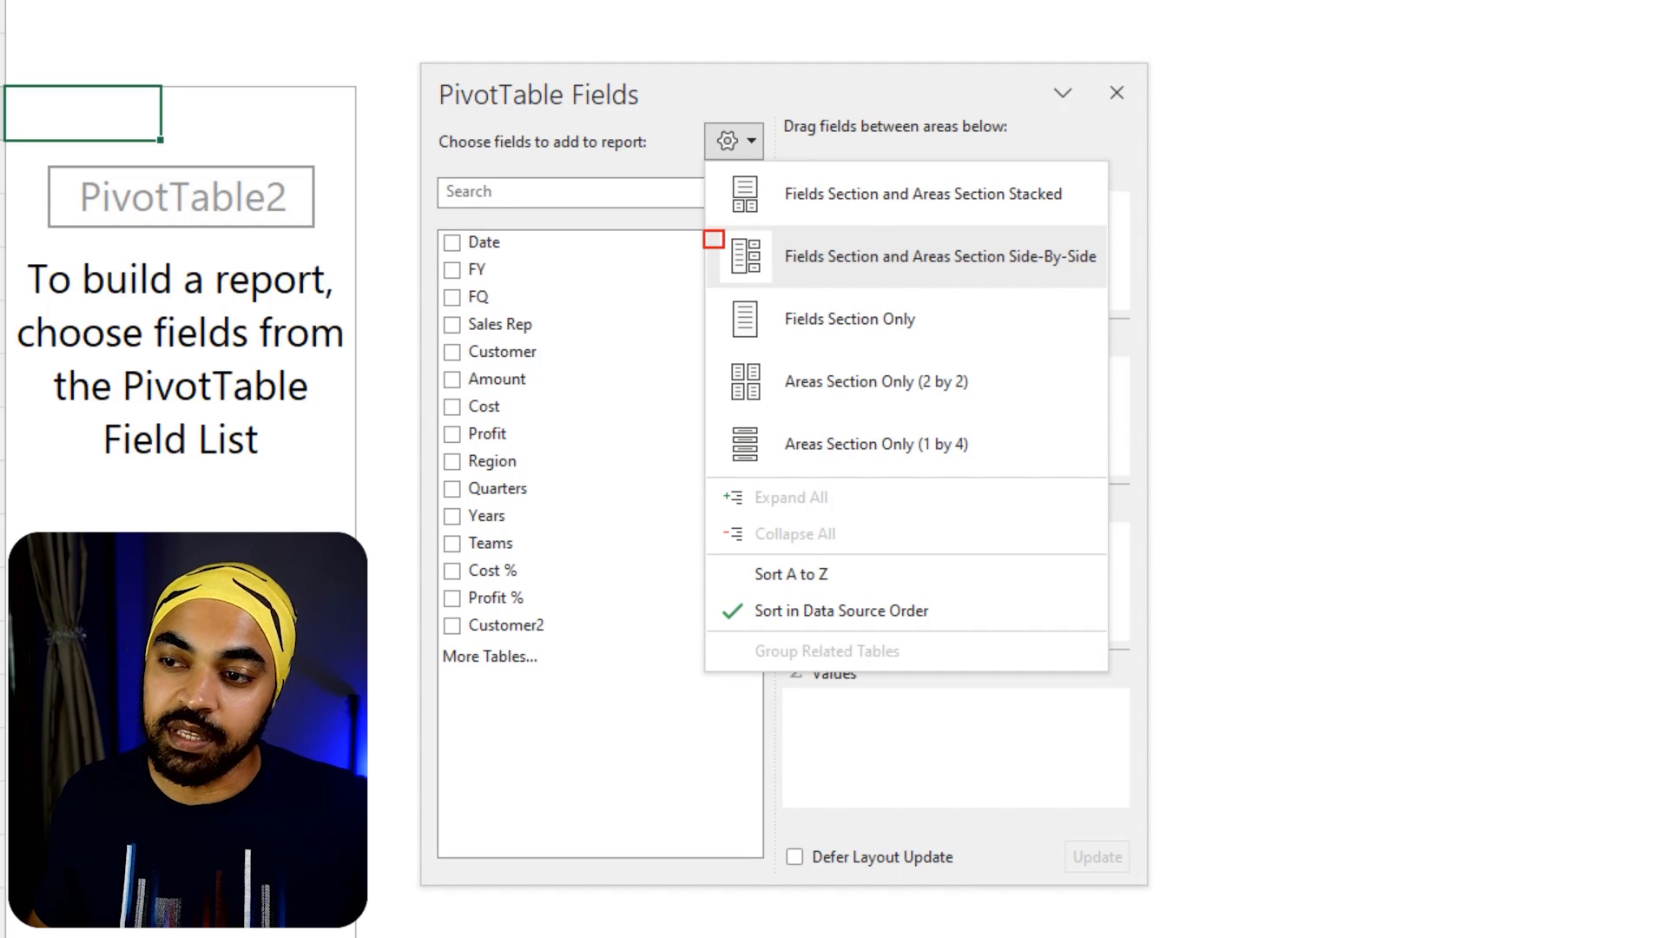
pyautogui.click(1092, 277)
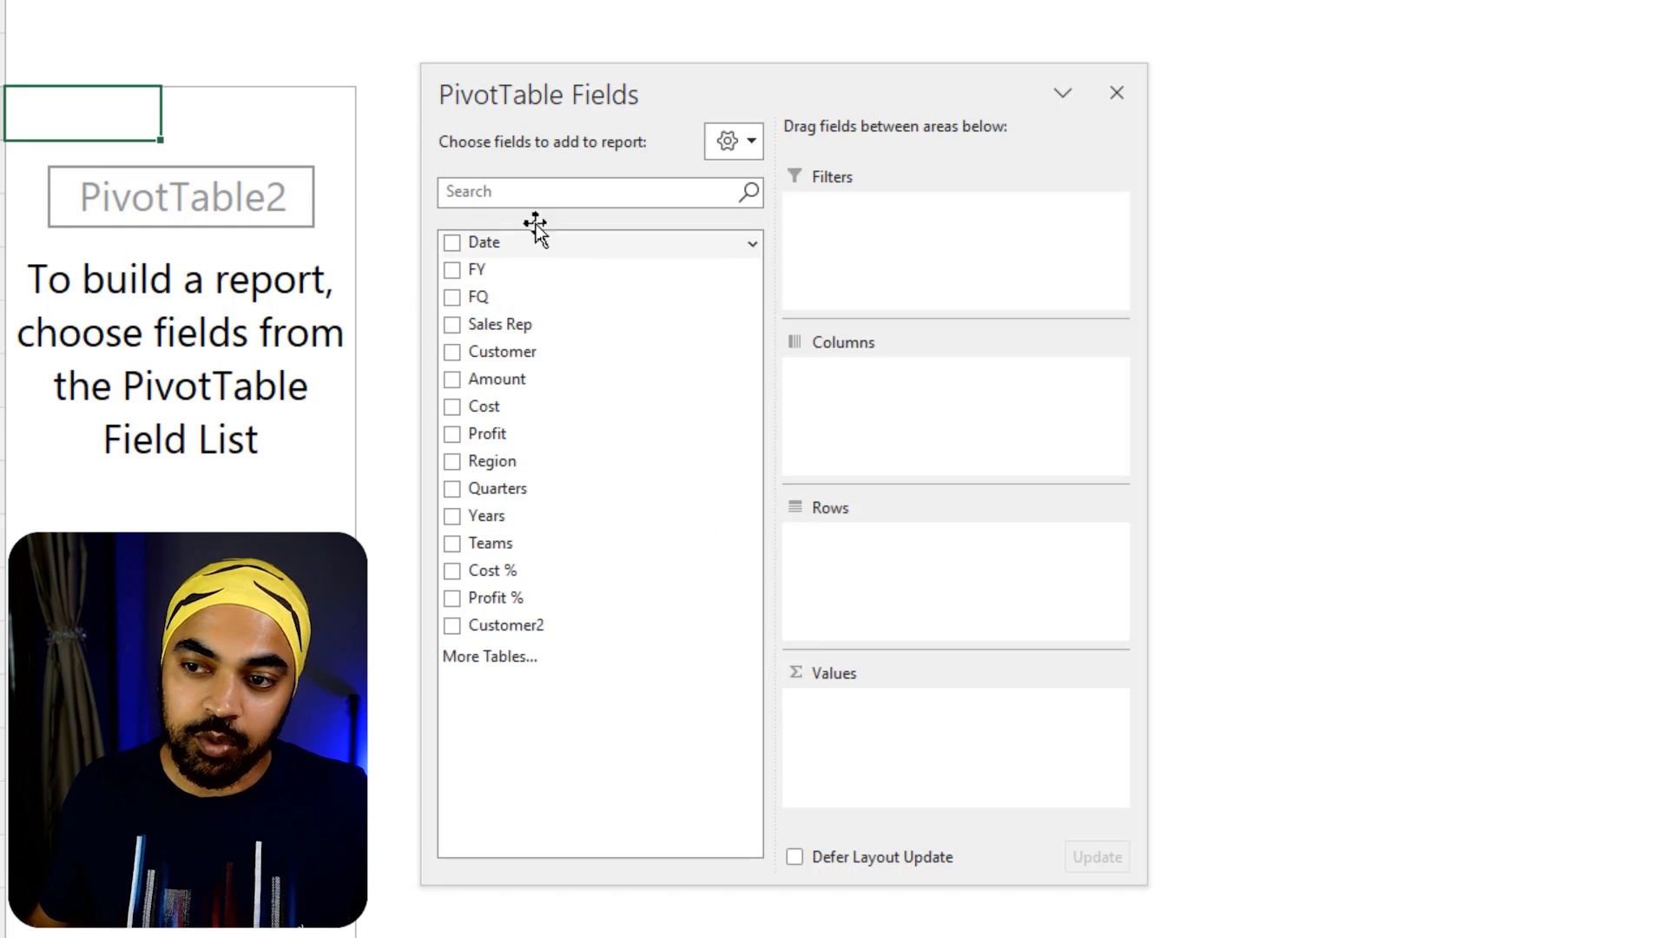
pyautogui.moveTo(422, 209)
pyautogui.mouseDown()
pyautogui.moveTo(551, 479)
pyautogui.moveTo(593, 834)
pyautogui.mouseUp()
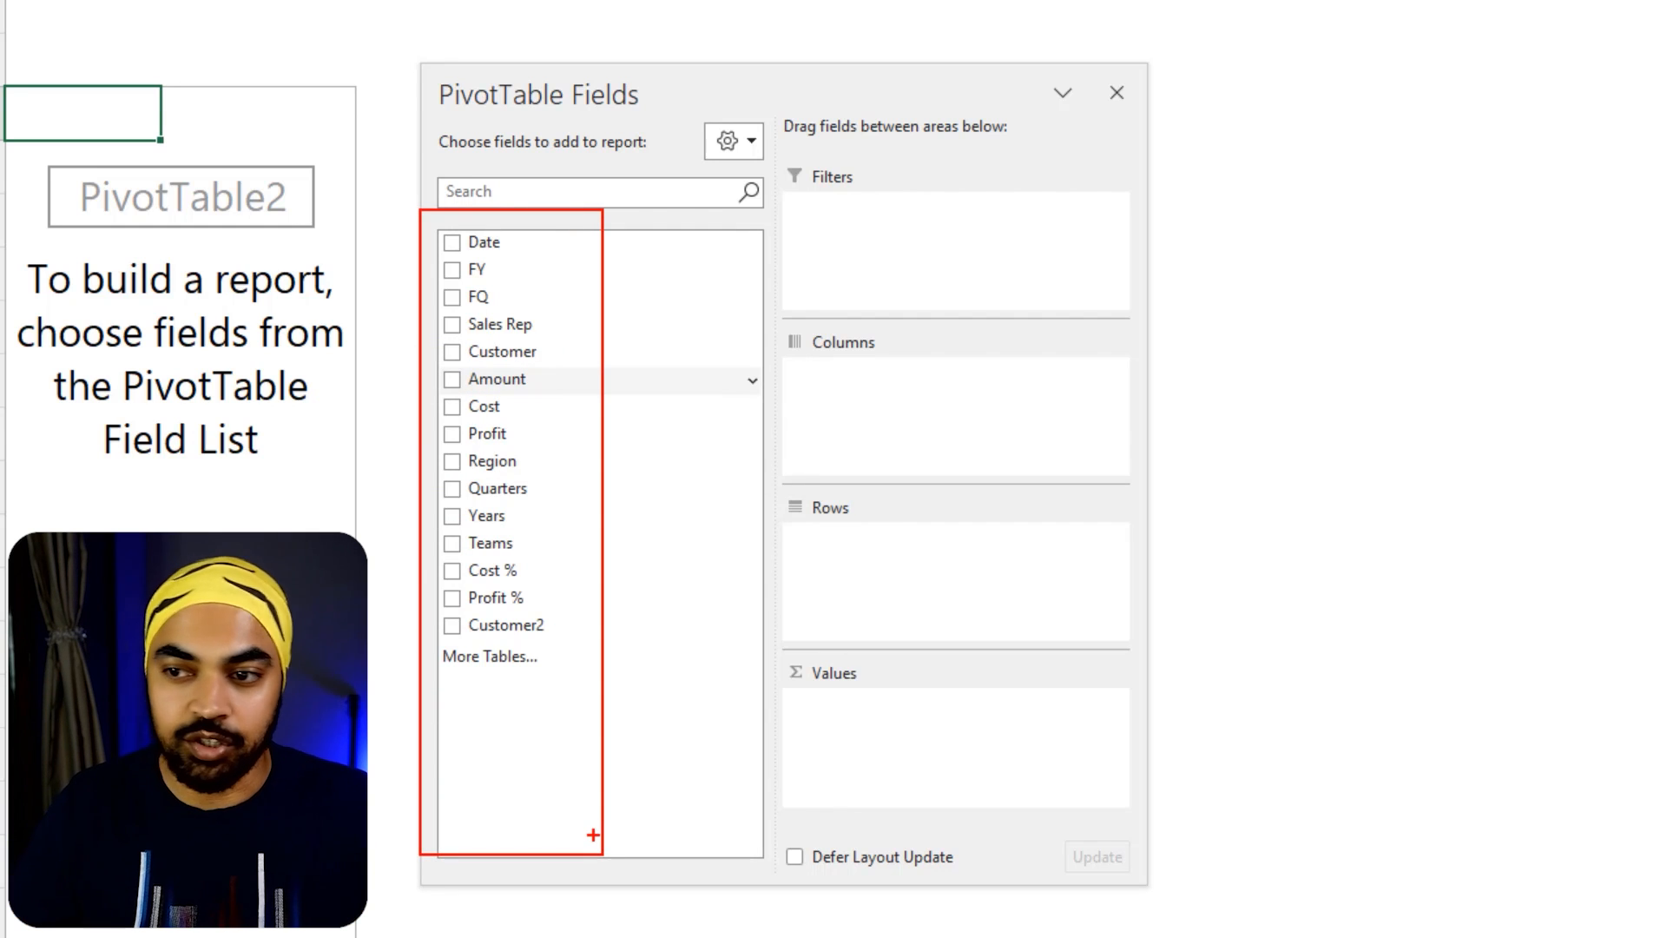
pyautogui.moveTo(629, 257)
pyautogui.mouseDown()
pyautogui.moveTo(650, 416)
pyautogui.moveTo(642, 680)
pyautogui.mouseUp()
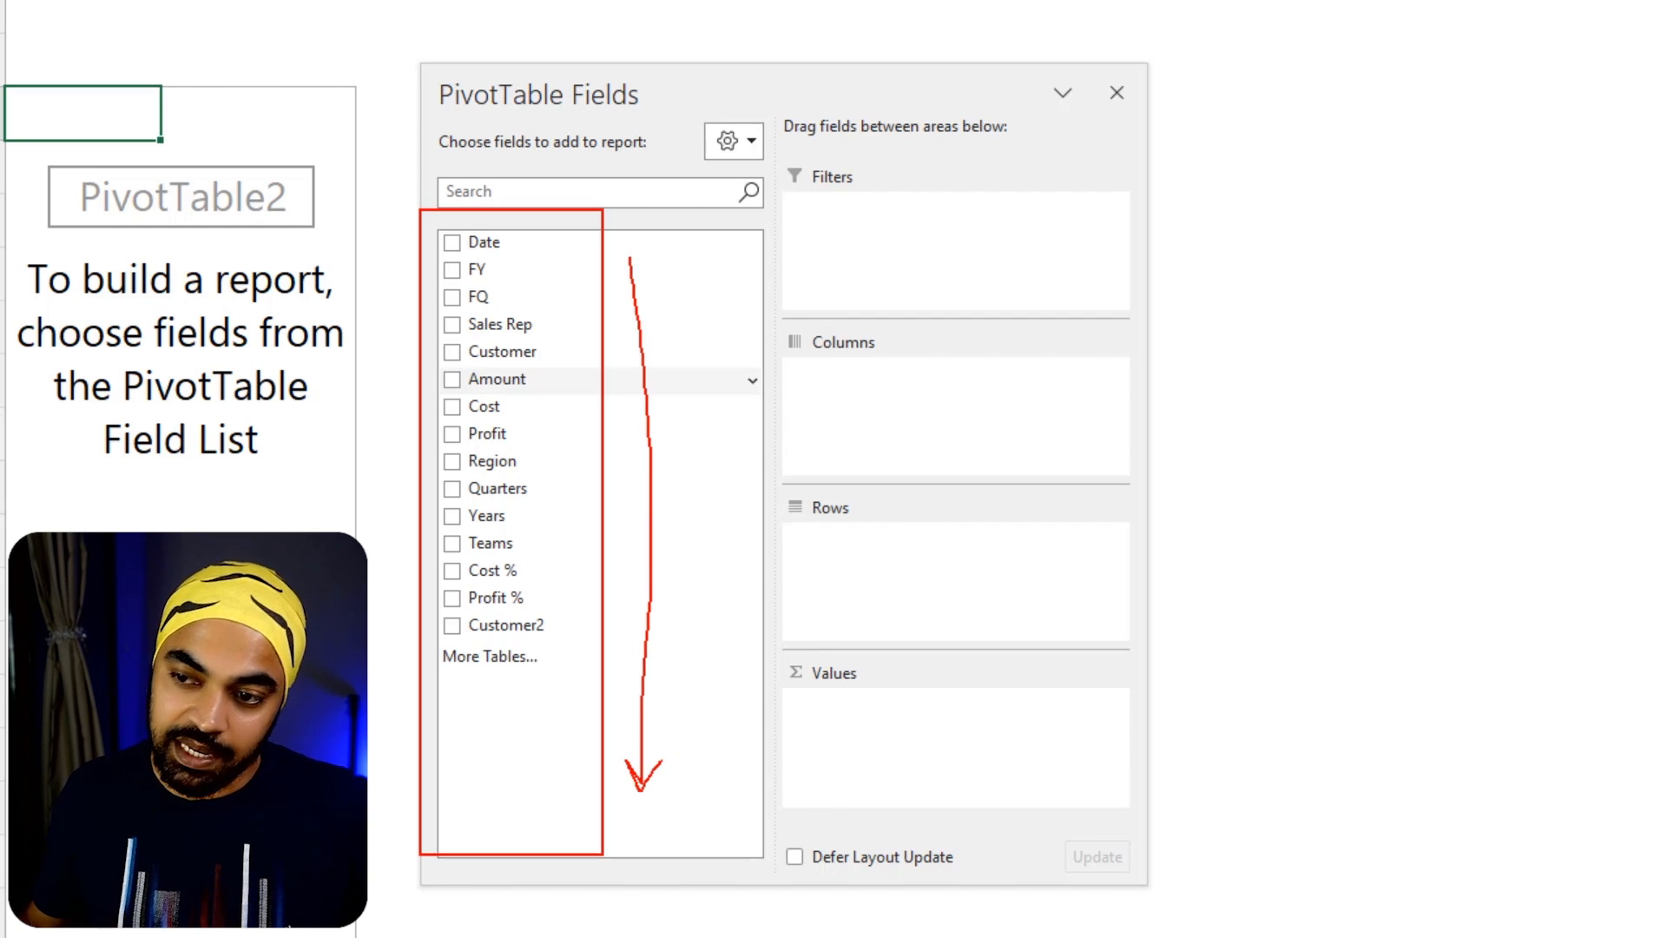
pyautogui.moveTo(566, 350); pyautogui.dragTo(807, 253)
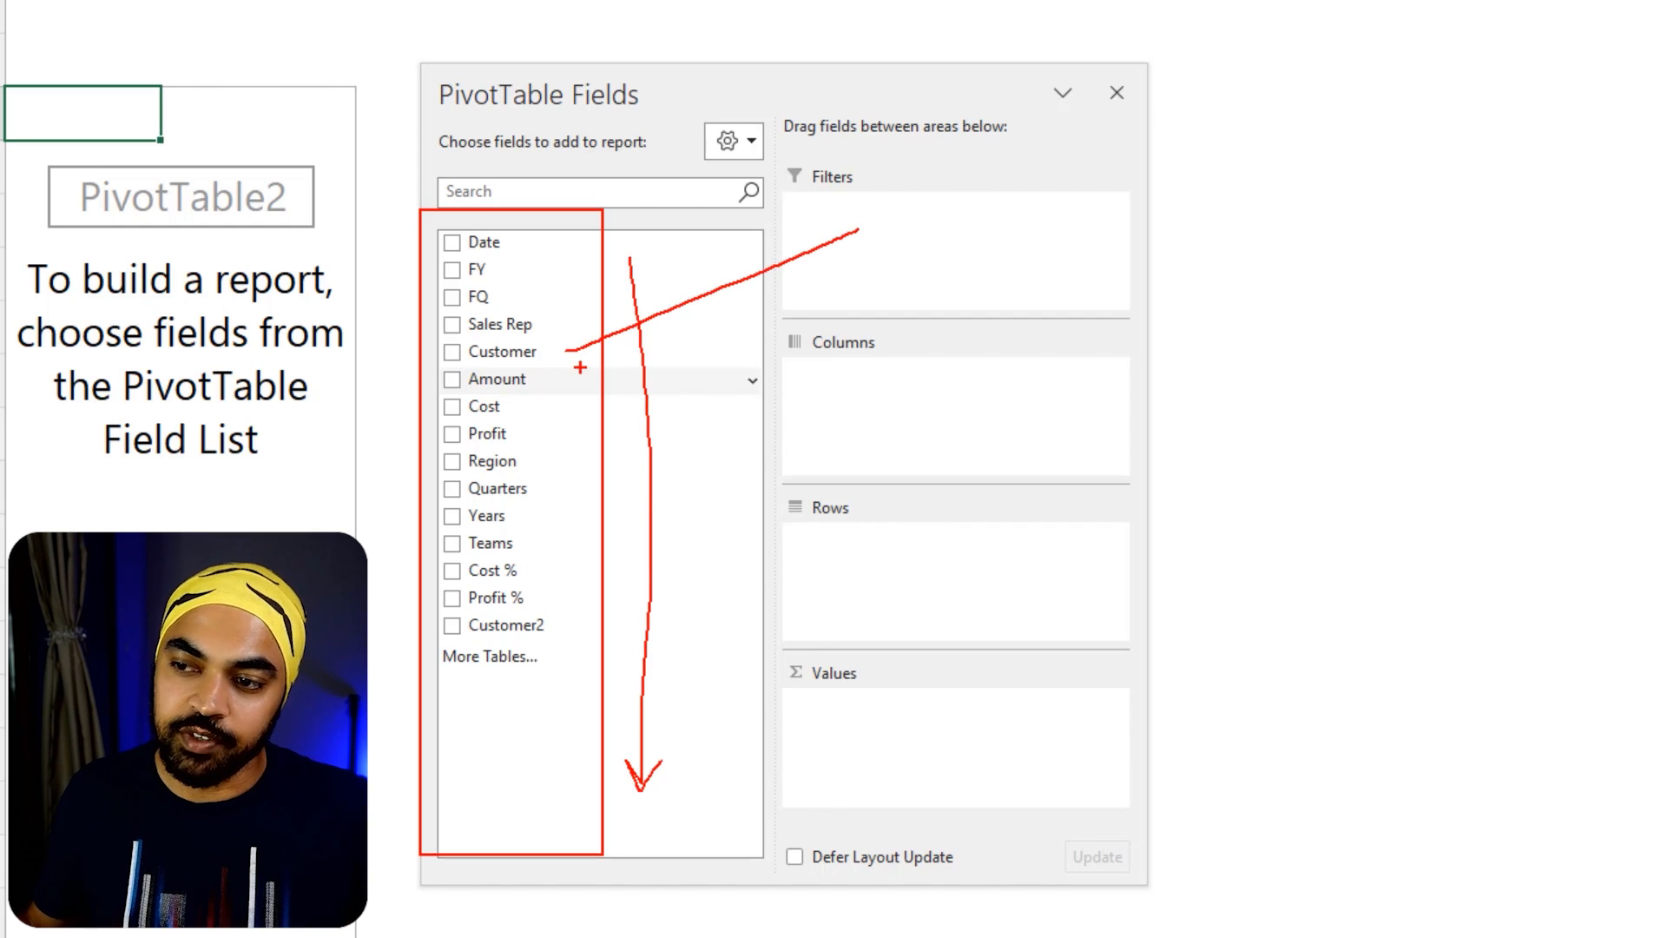
pyautogui.moveTo(580, 372); pyautogui.dragTo(925, 443)
pyautogui.moveTo(530, 371); pyautogui.dragTo(882, 587)
pyautogui.moveTo(540, 423); pyautogui.dragTo(827, 675)
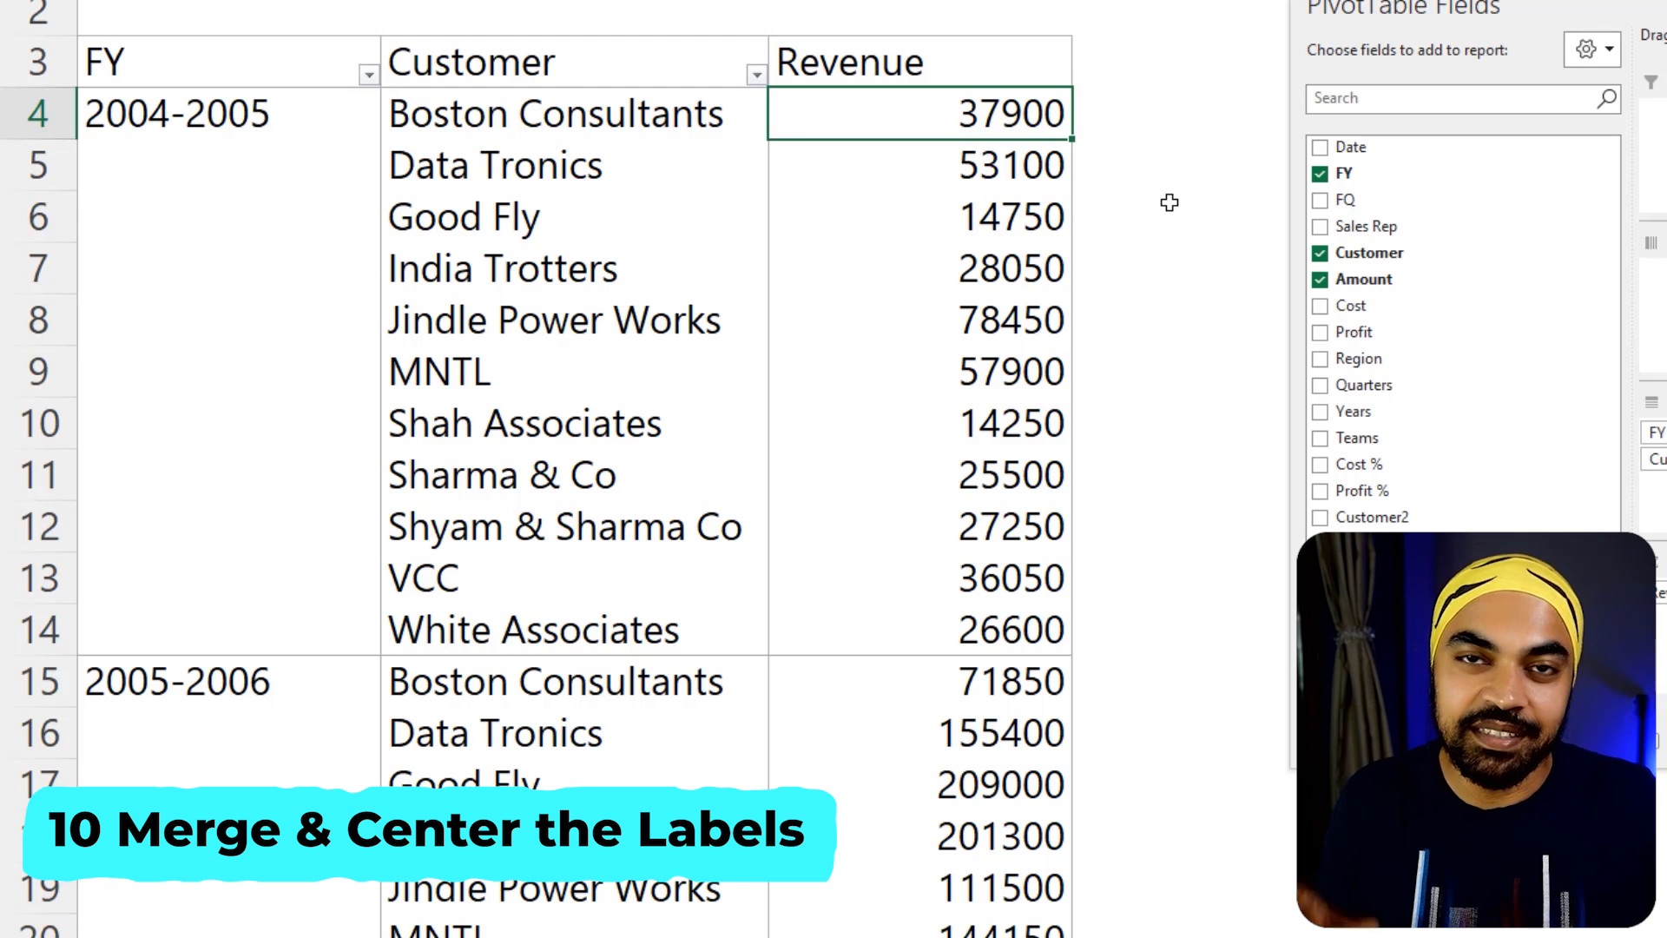
# Examine the FY column cells spanned by the 2004-2005 label next to its customer rows
pyautogui.click(238, 194)
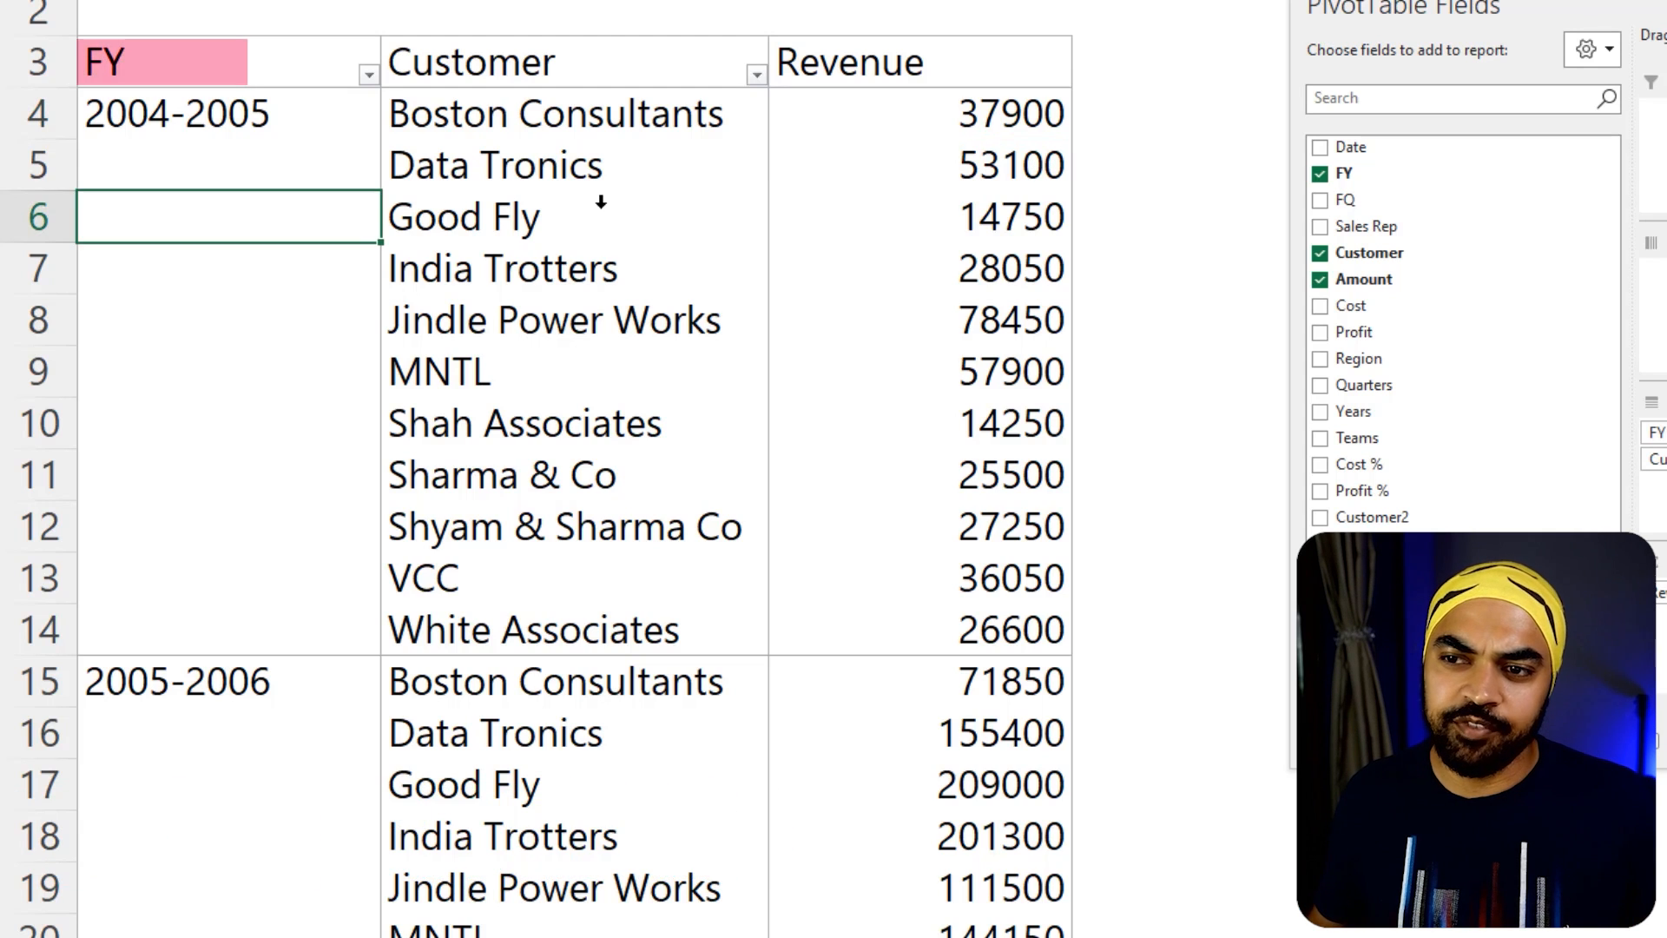
pyautogui.click(869, 227)
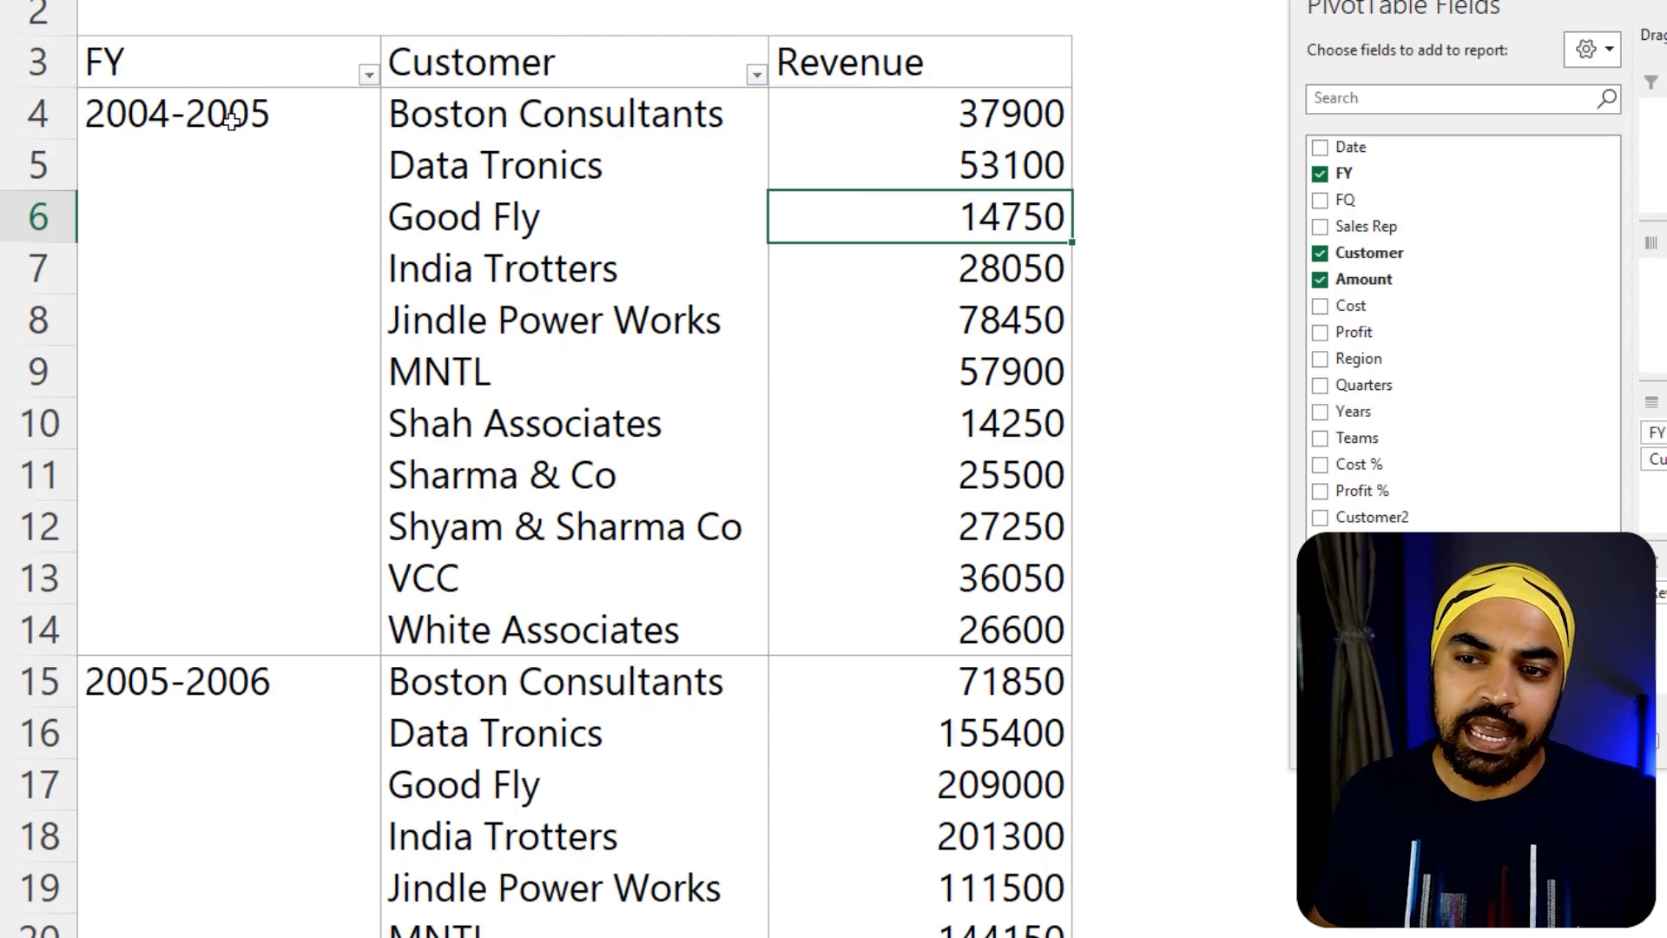
pyautogui.moveTo(232, 120); pyautogui.dragTo(201, 648)
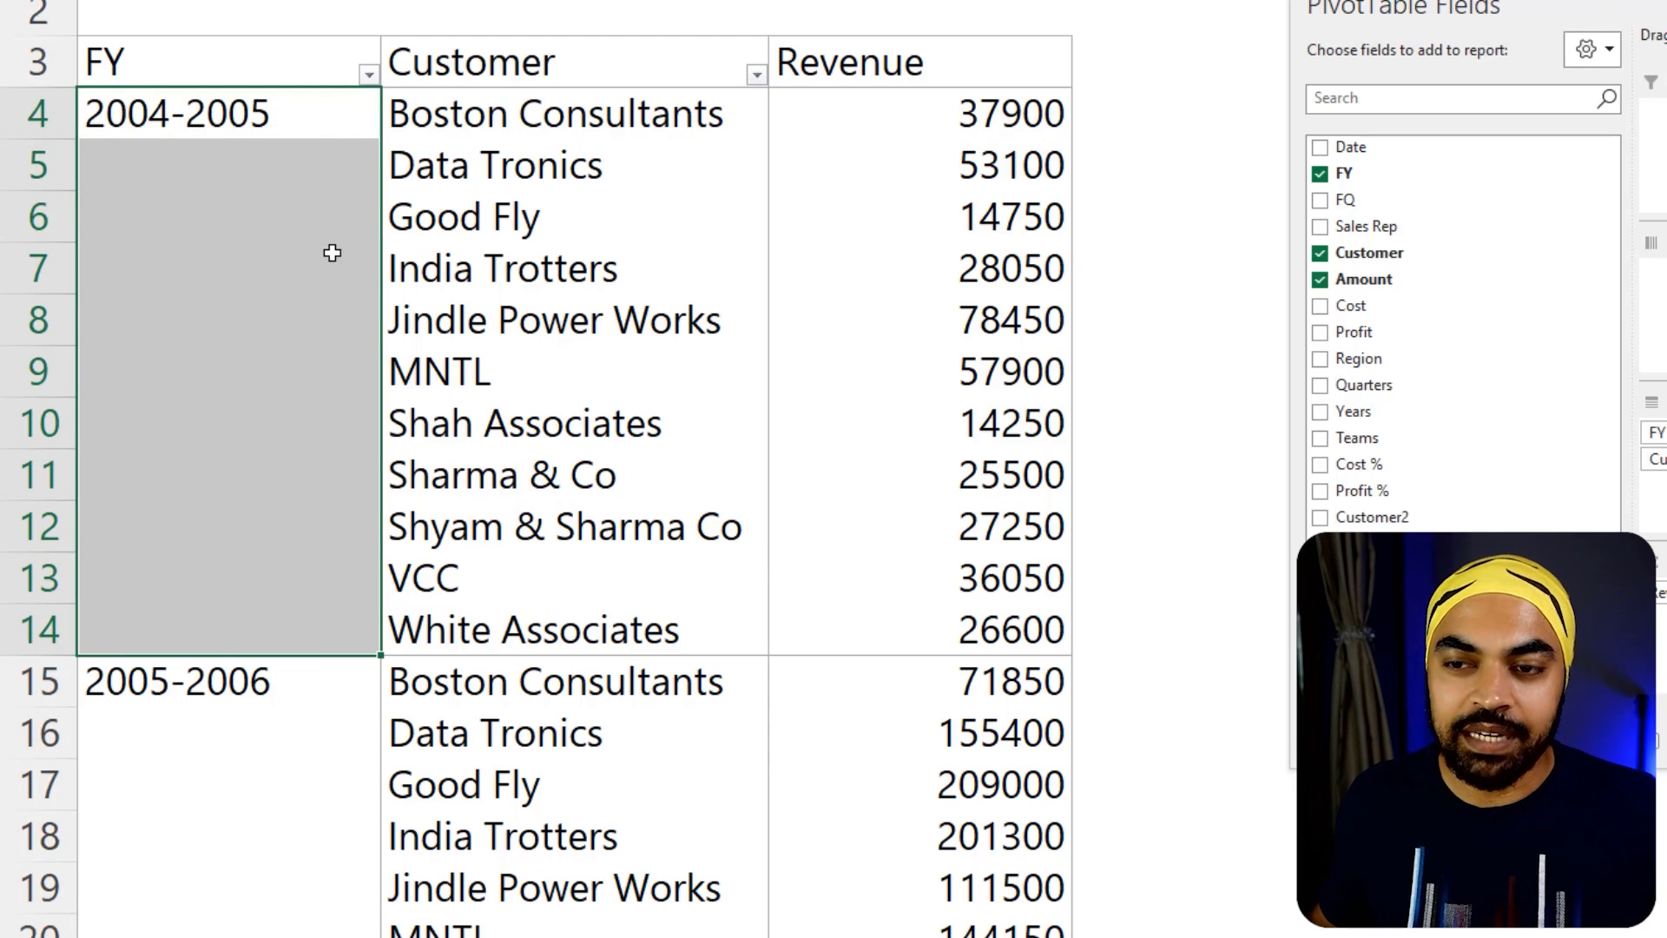
pyautogui.moveTo(329, 482); pyautogui.dragTo(291, 569)
pyautogui.moveTo(157, 111); pyautogui.dragTo(164, 625)
pyautogui.hotkey('ctrl', '2')
pyautogui.moveTo(265, 111)
pyautogui.mouseDown()
pyautogui.moveTo(142, 82)
pyautogui.moveTo(172, 107)
pyautogui.mouseUp()
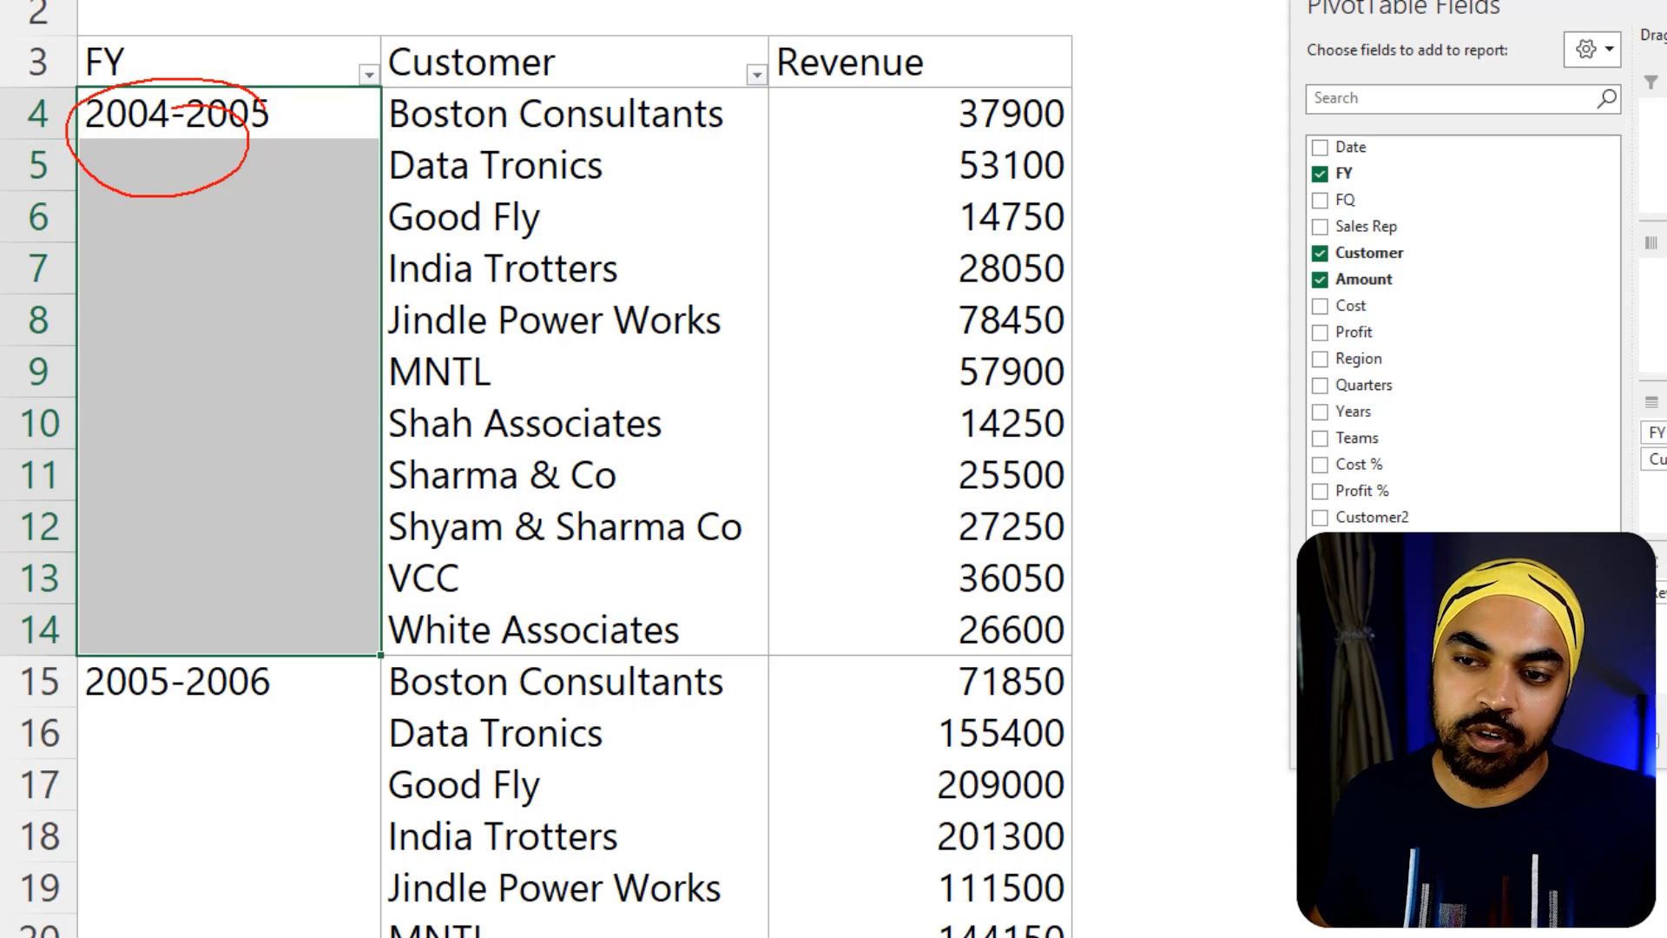
pyautogui.moveTo(285, 308)
pyautogui.mouseDown()
pyautogui.moveTo(305, 356)
pyautogui.moveTo(108, 314)
pyautogui.mouseUp()
pyautogui.press('Escape')
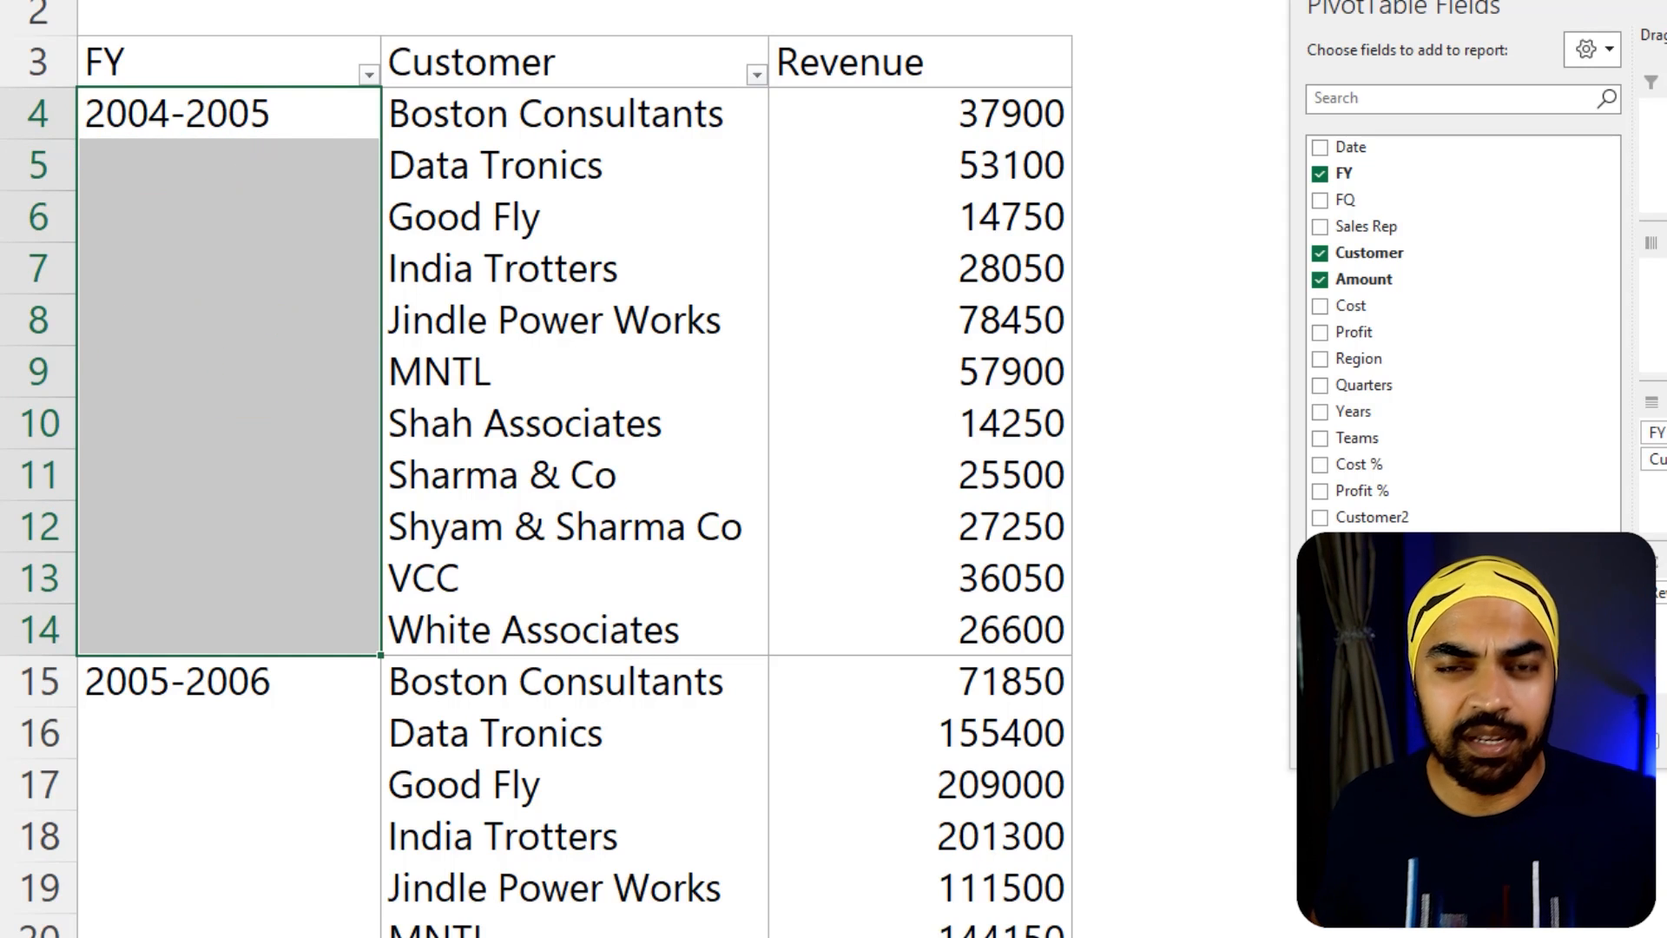
# Turn on merging and centering of cells with labels in the options of the FY and Customer PivotTable
pyautogui.click(223, 130)
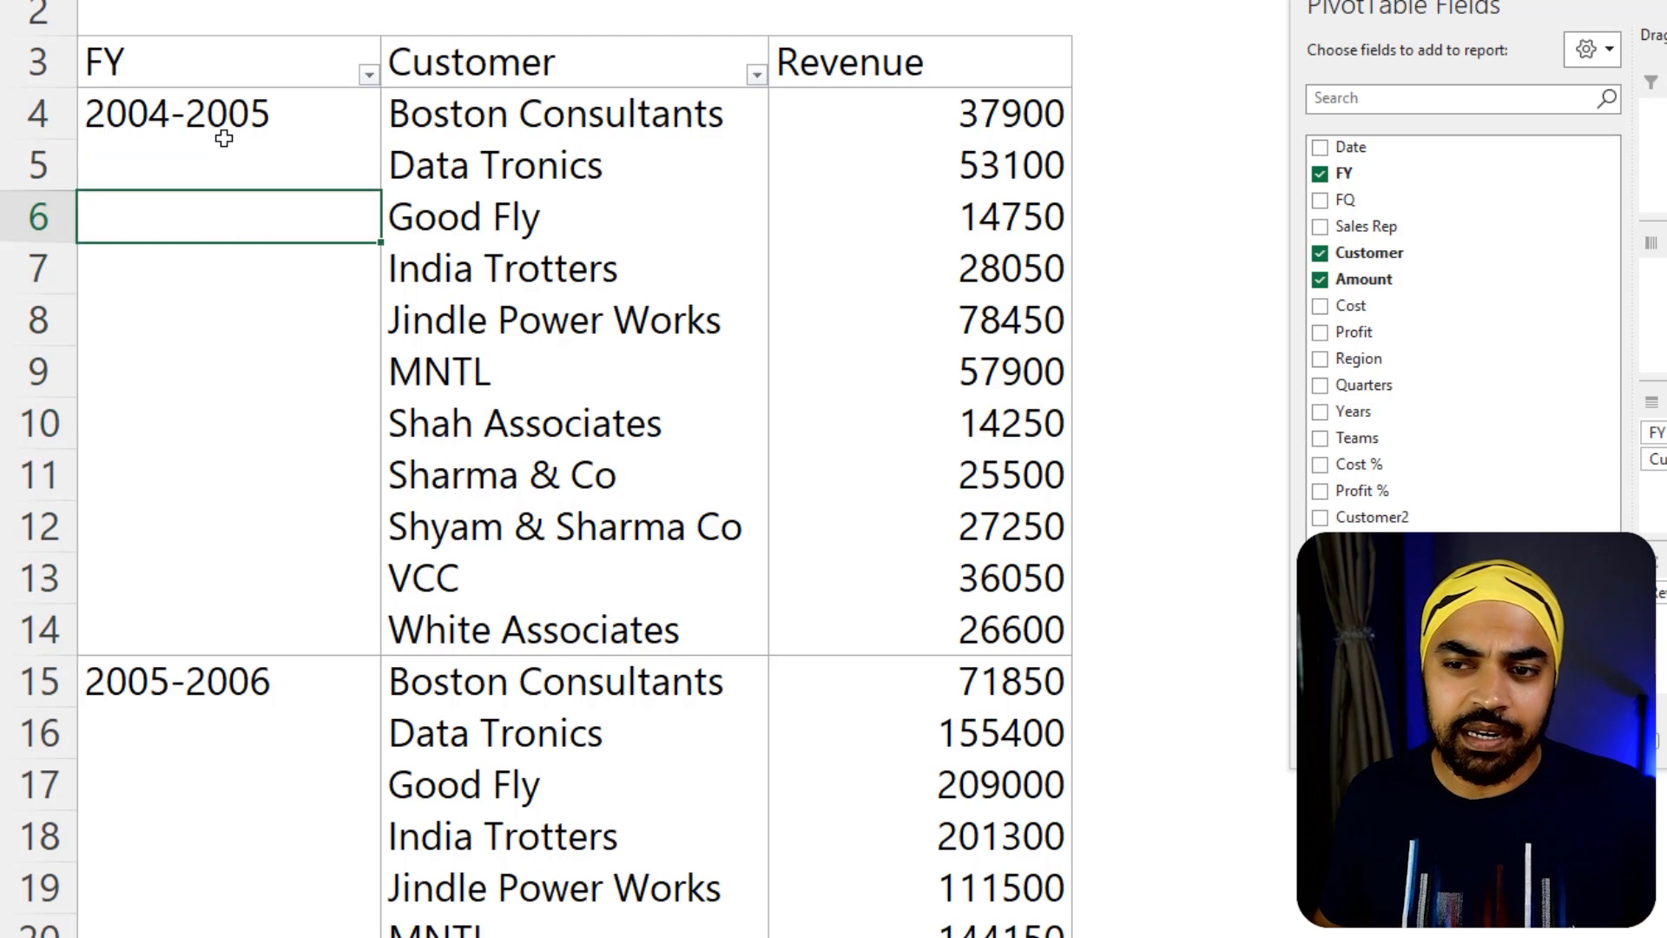
pyautogui.rightClick(225, 139)
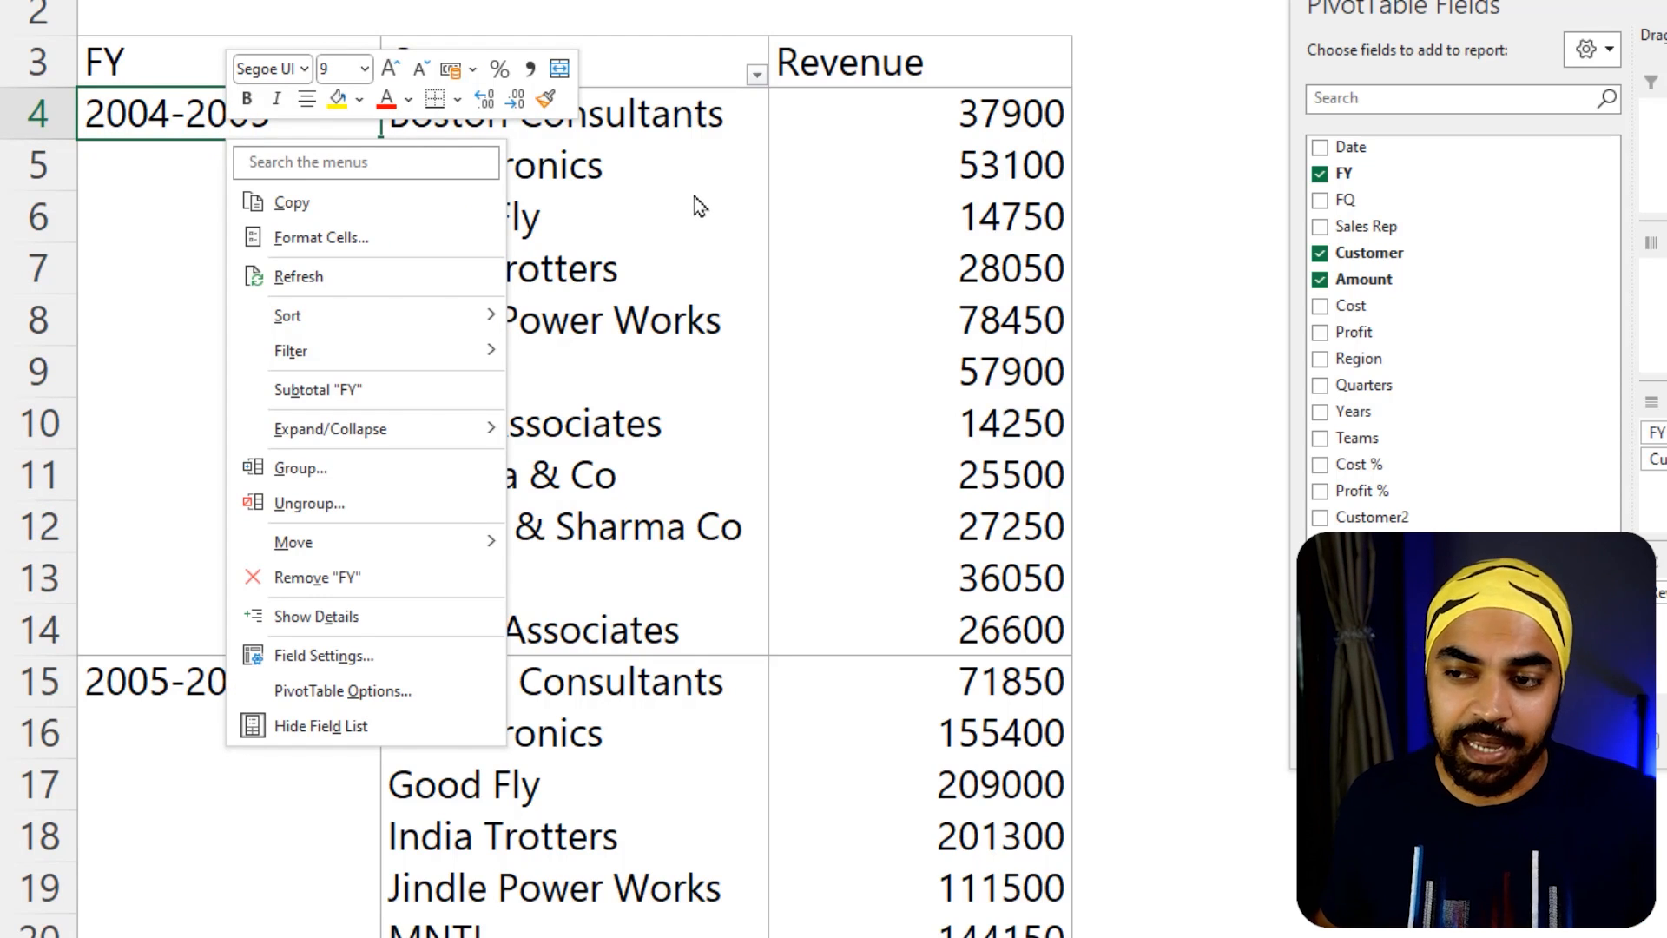
pyautogui.click(389, 697)
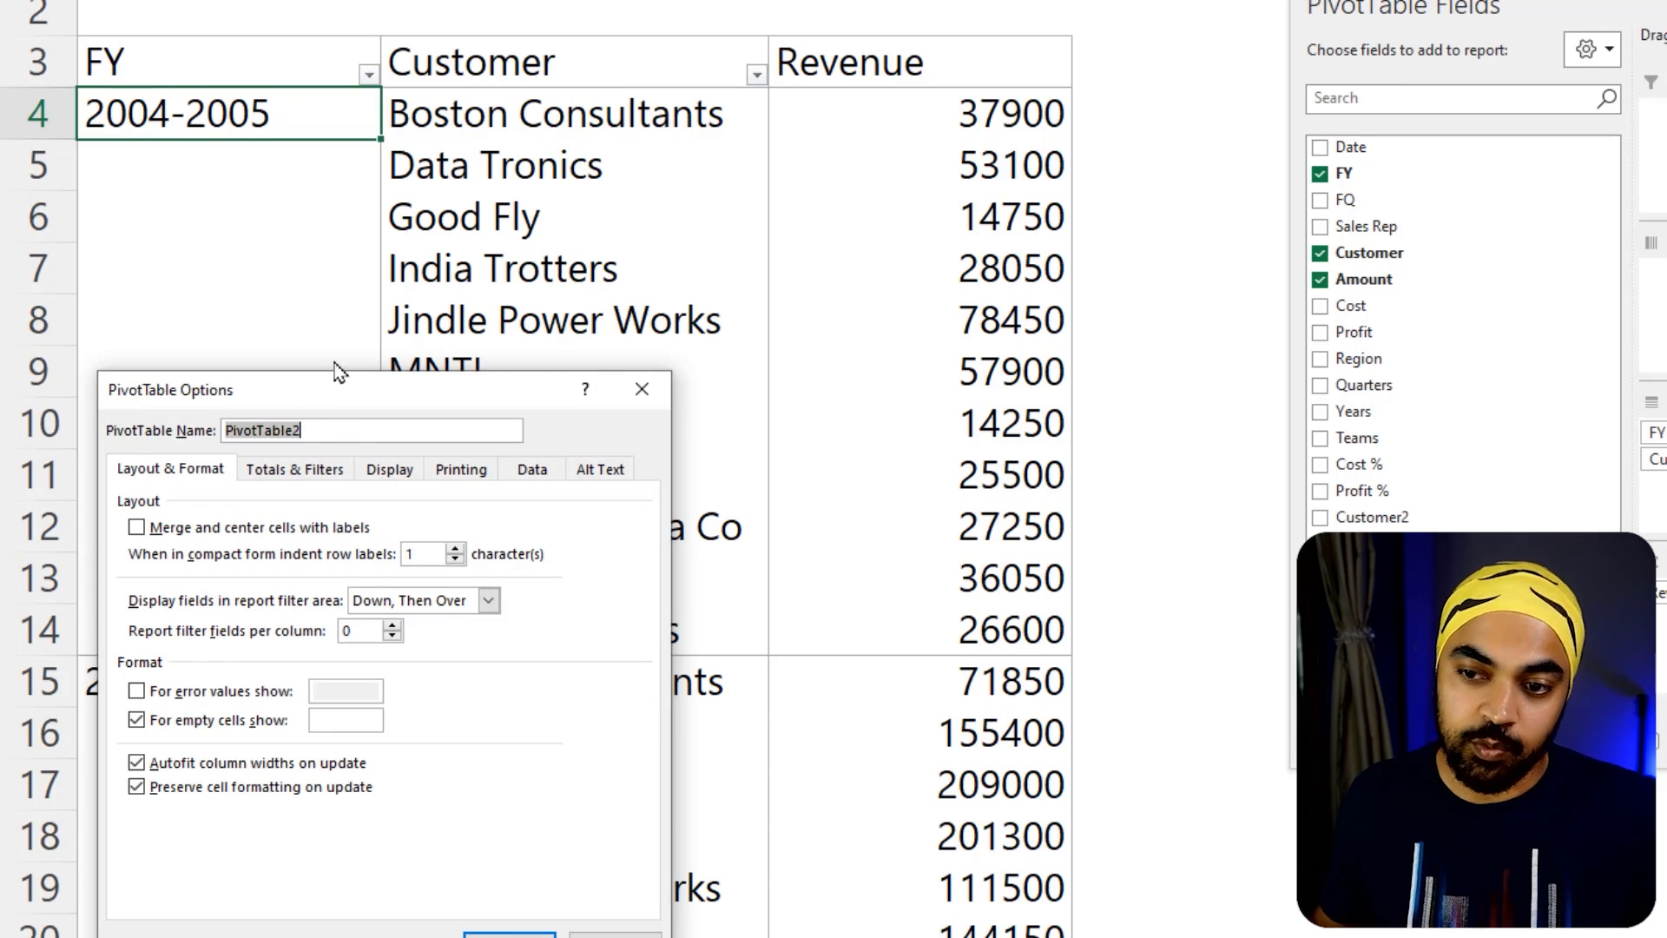
pyautogui.moveTo(338, 374); pyautogui.dragTo(577, 0)
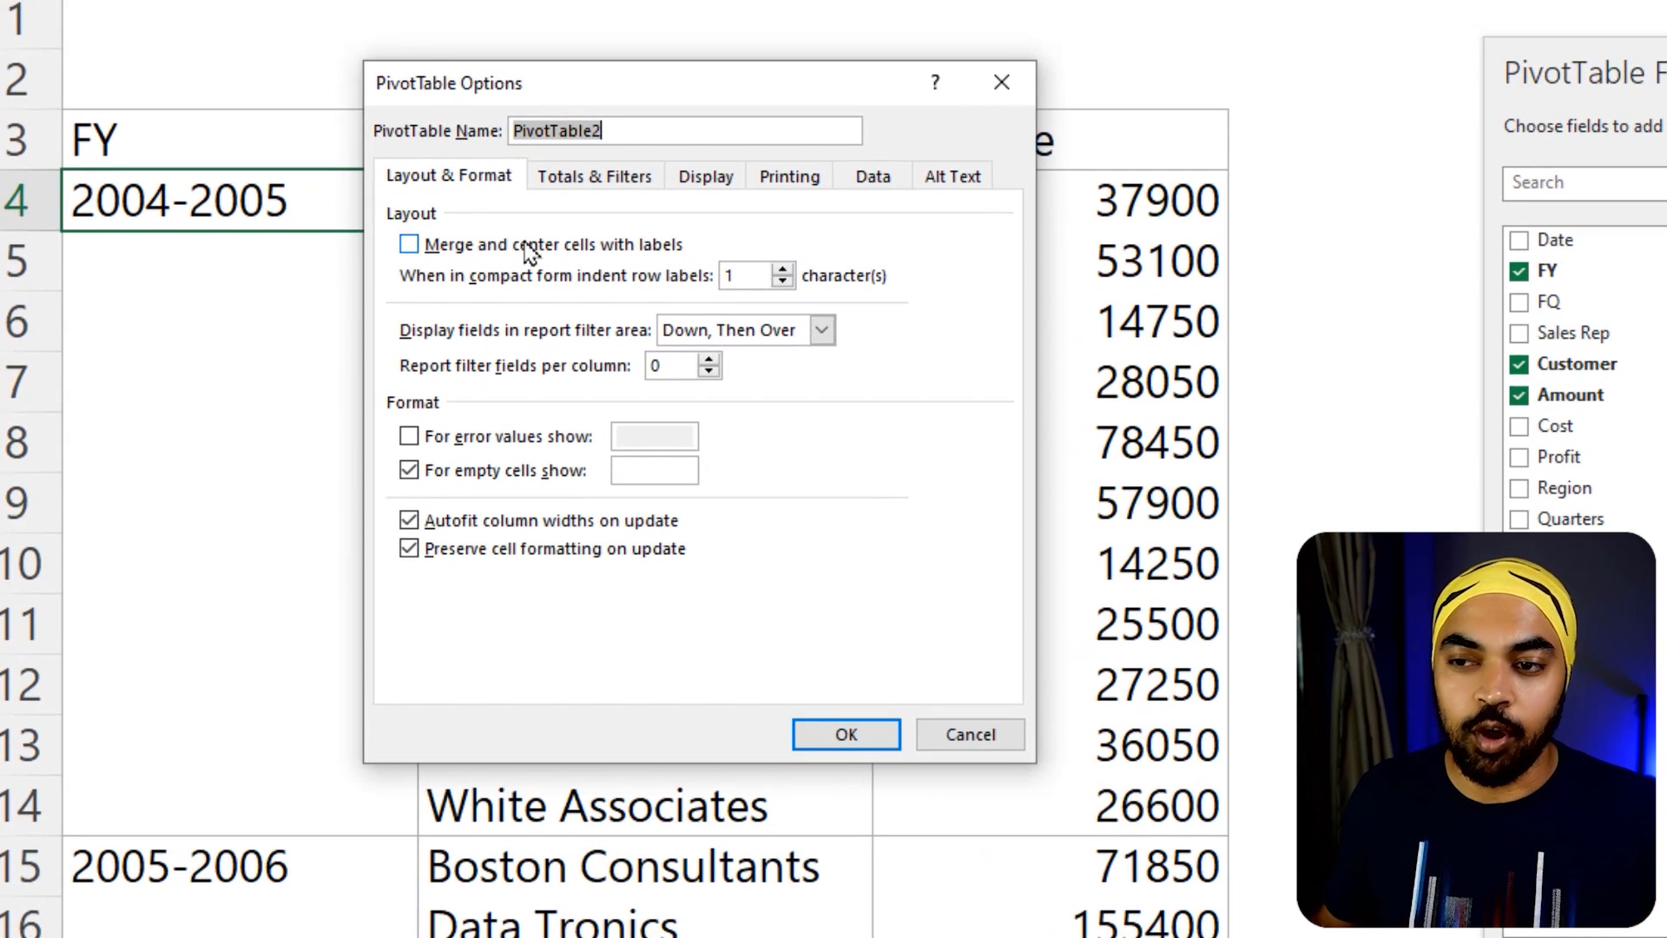
pyautogui.click(530, 246)
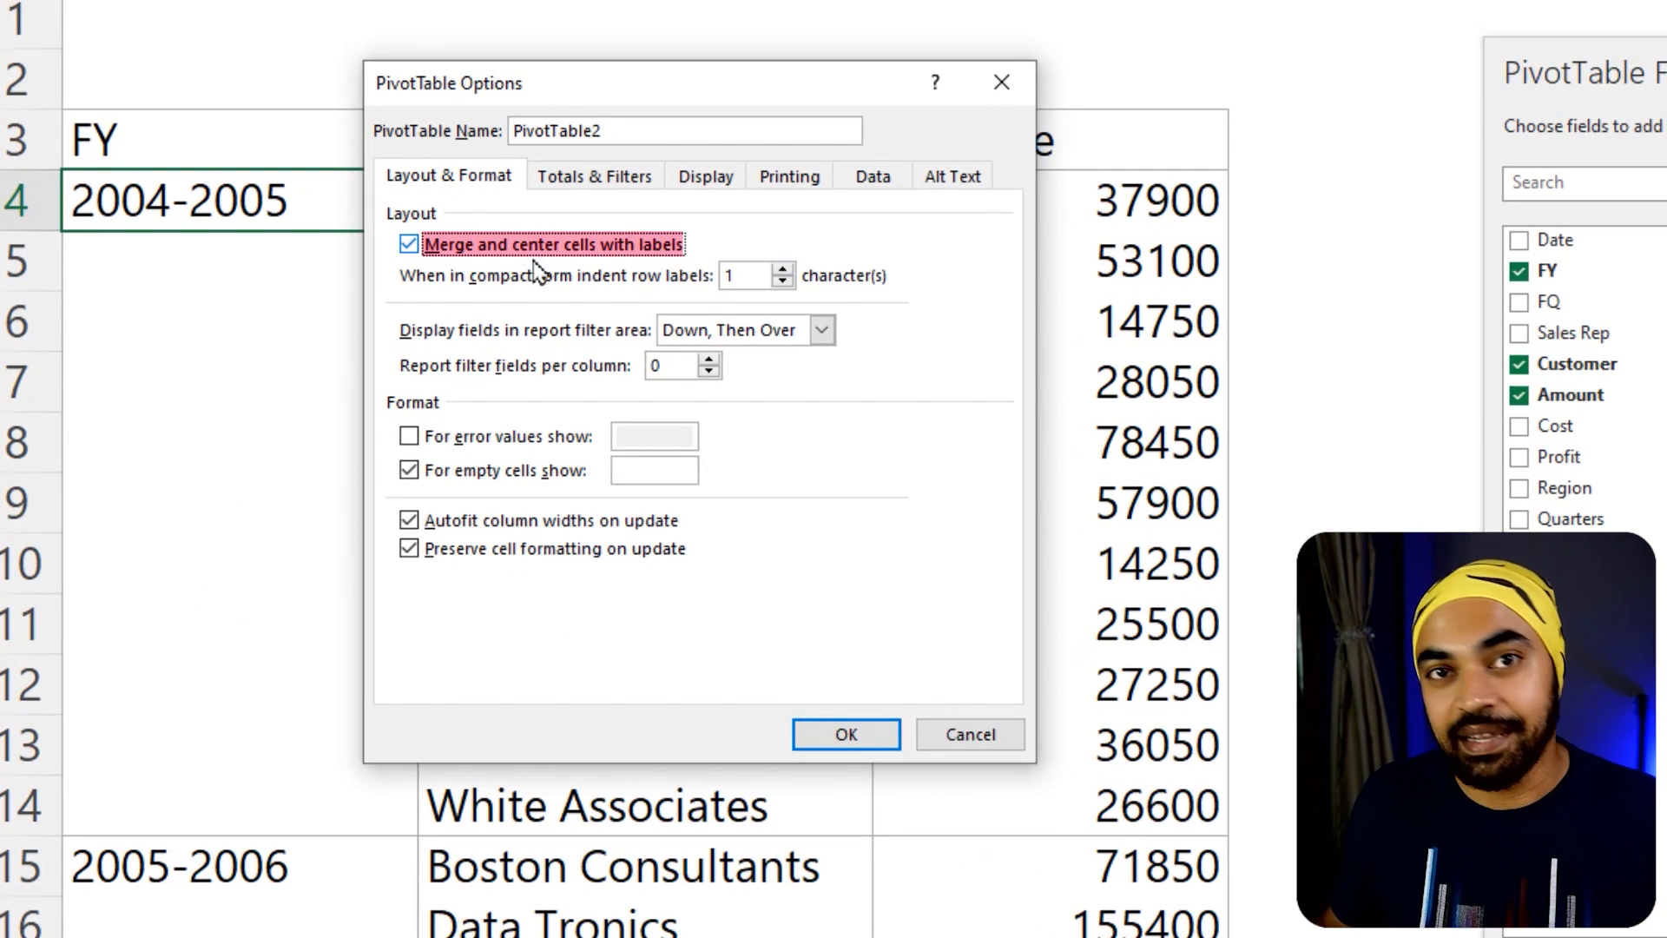
pyautogui.click(835, 733)
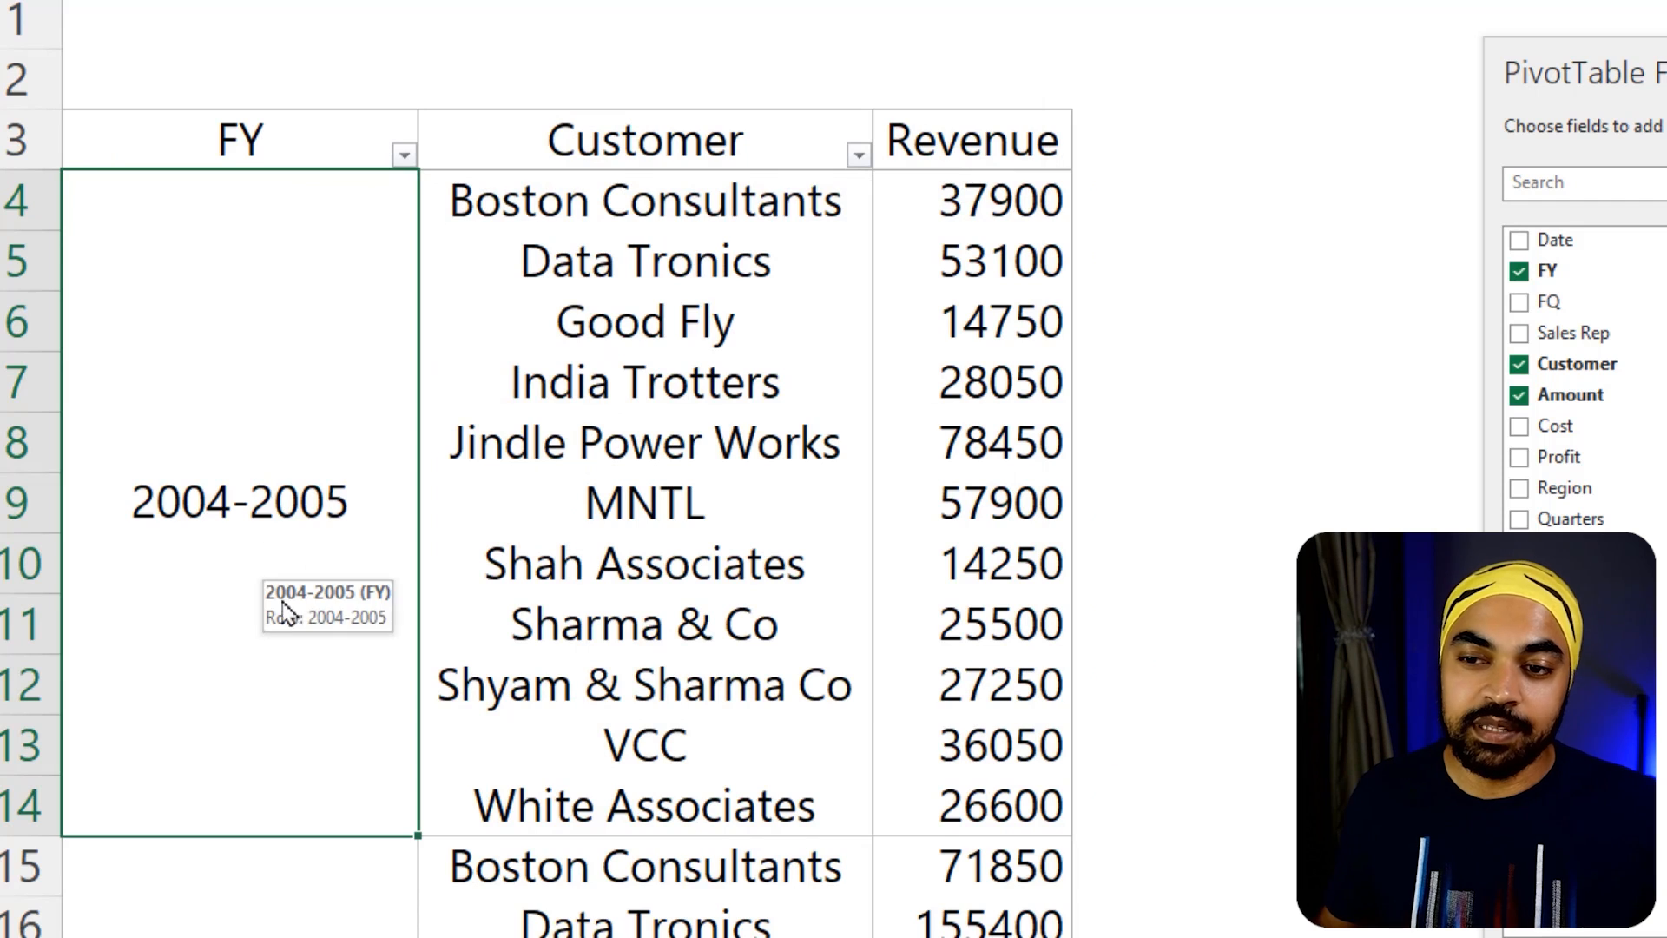
pyautogui.click(625, 498)
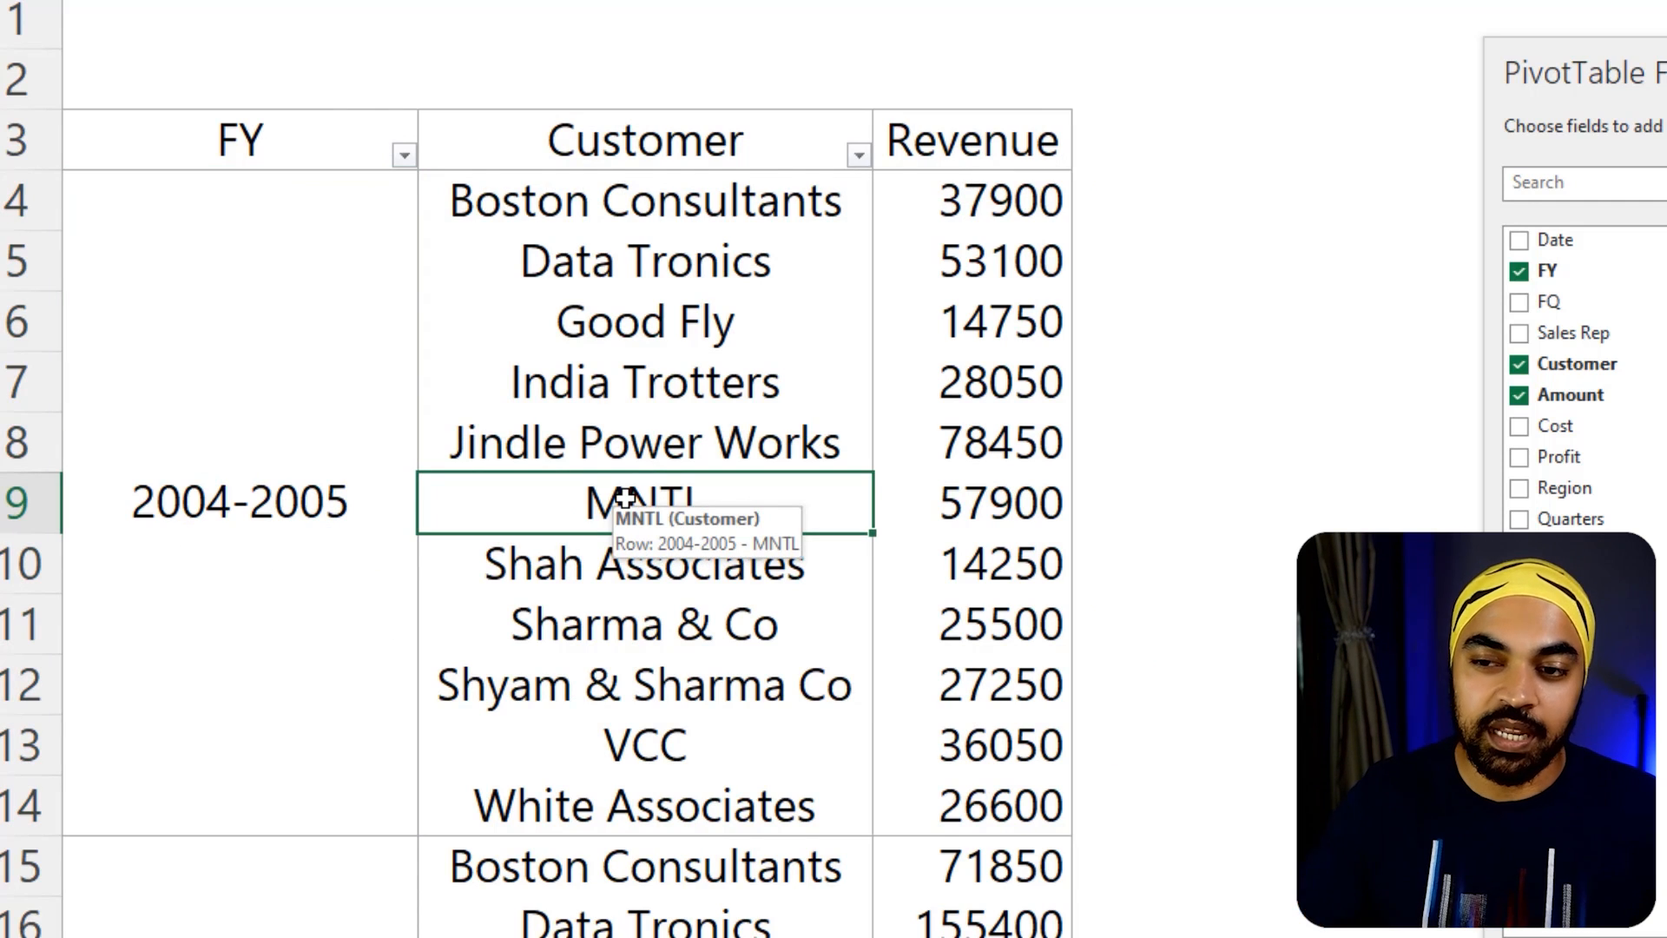